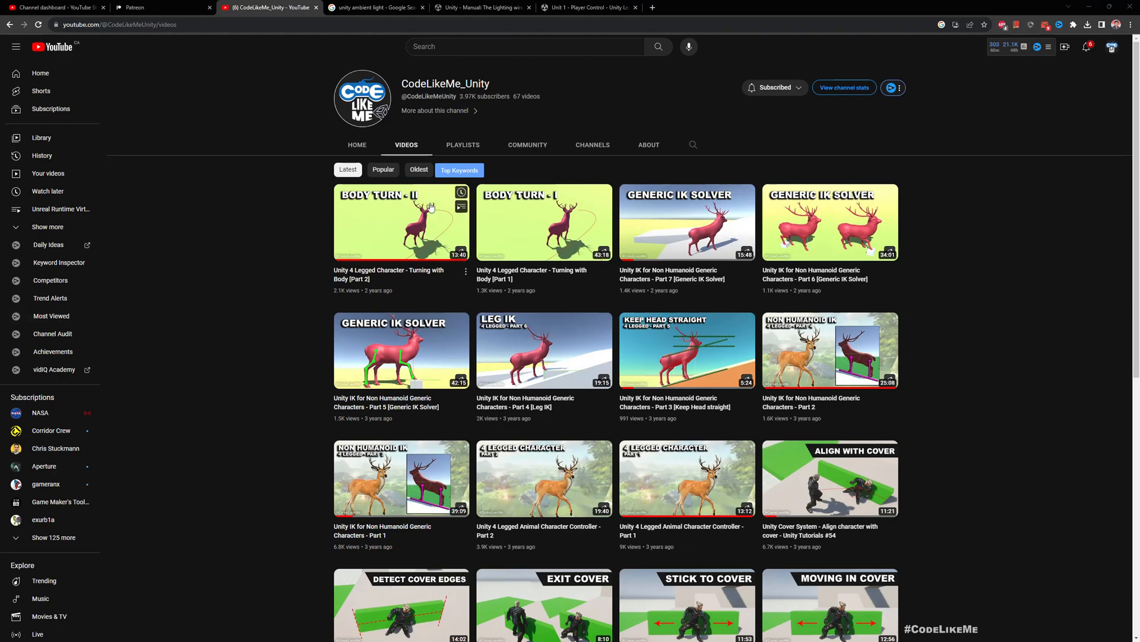
Look through the full list of uploaded videos on the CodeLikeMe_Unity YouTube channel
scroll(576, 202, "down", 8)
scroll(576, 205, "down", 15)
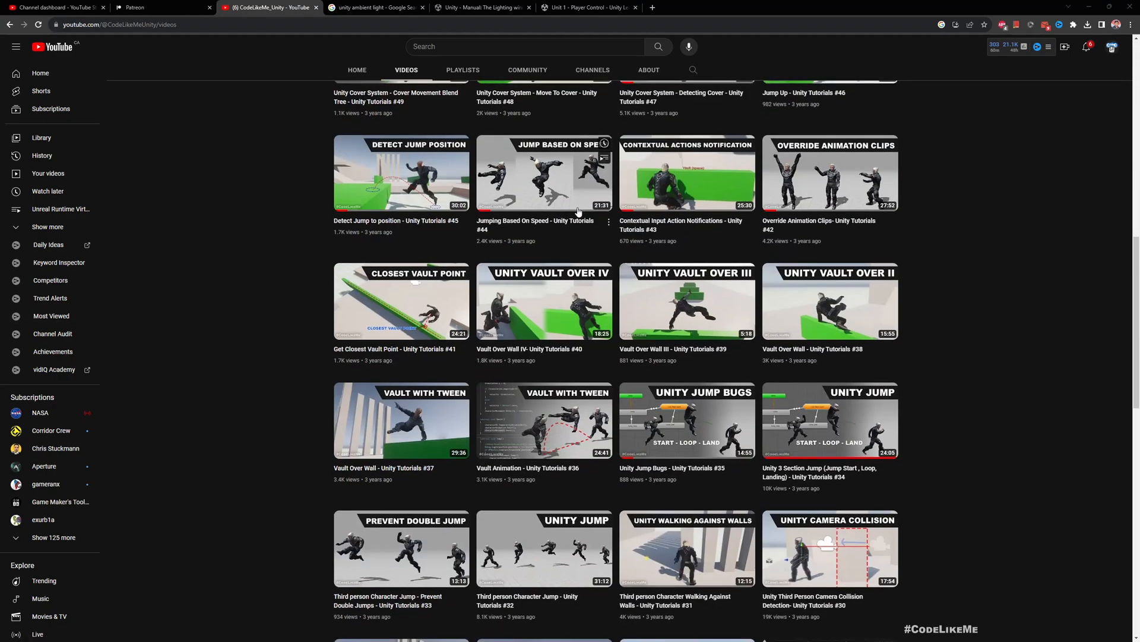
scroll(580, 219, "down", 4)
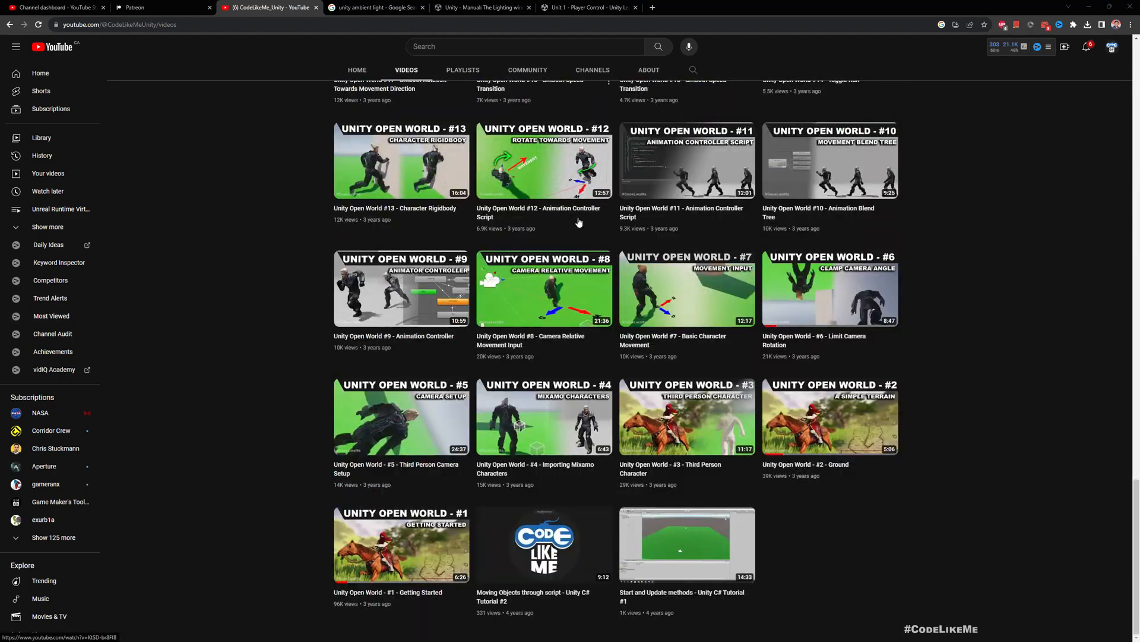
scroll(579, 223, "up", 10)
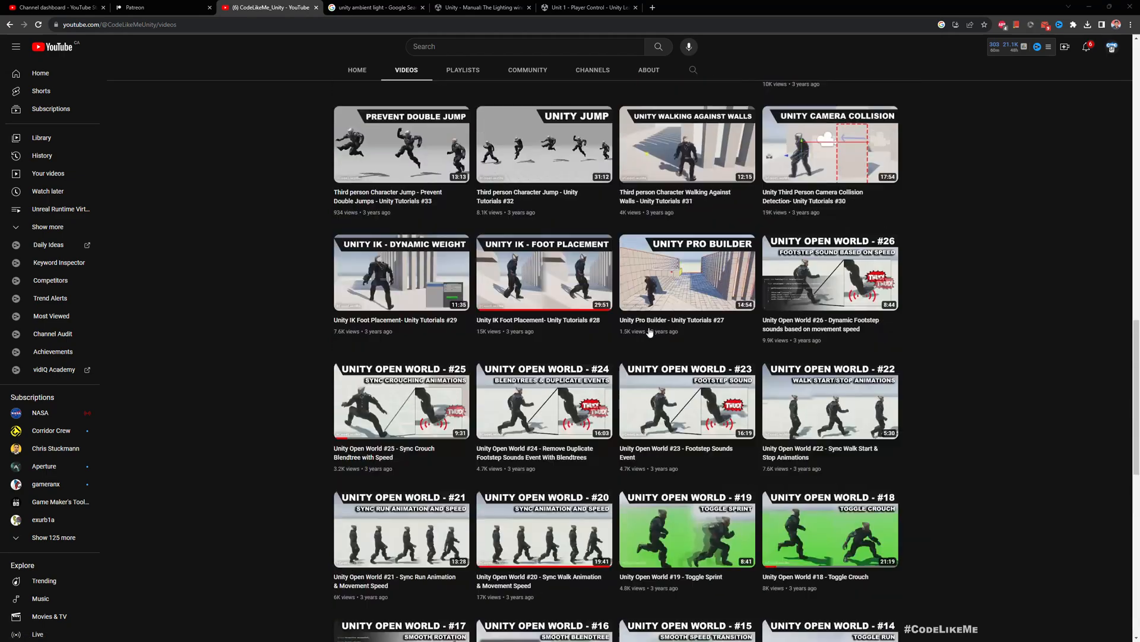
scroll(649, 332, "up", 15)
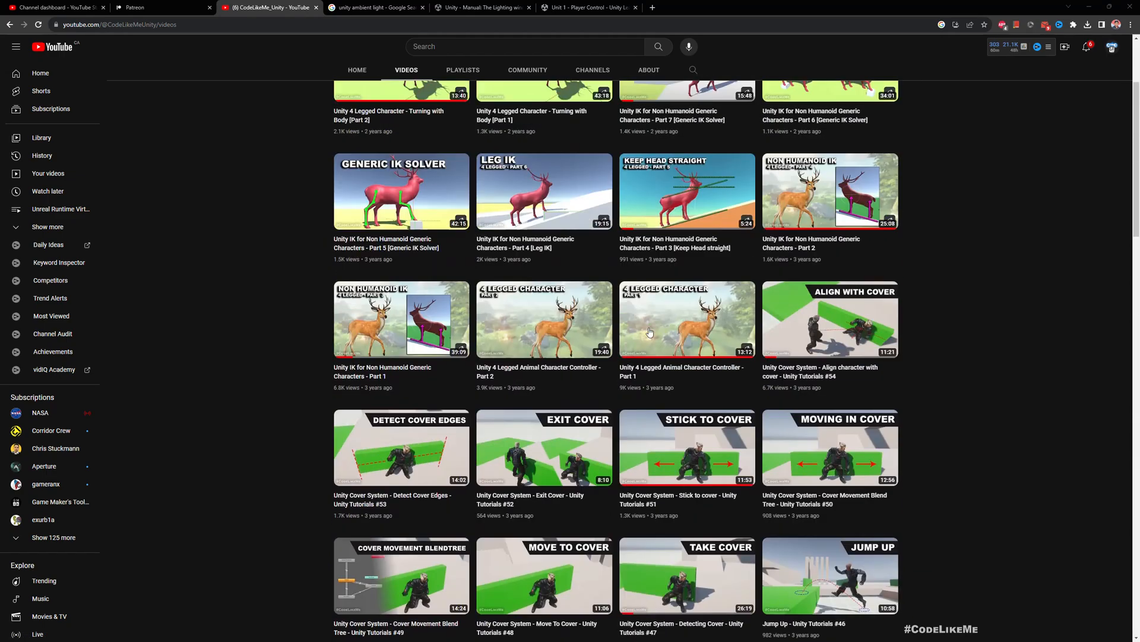
scroll(650, 332, "up", 3)
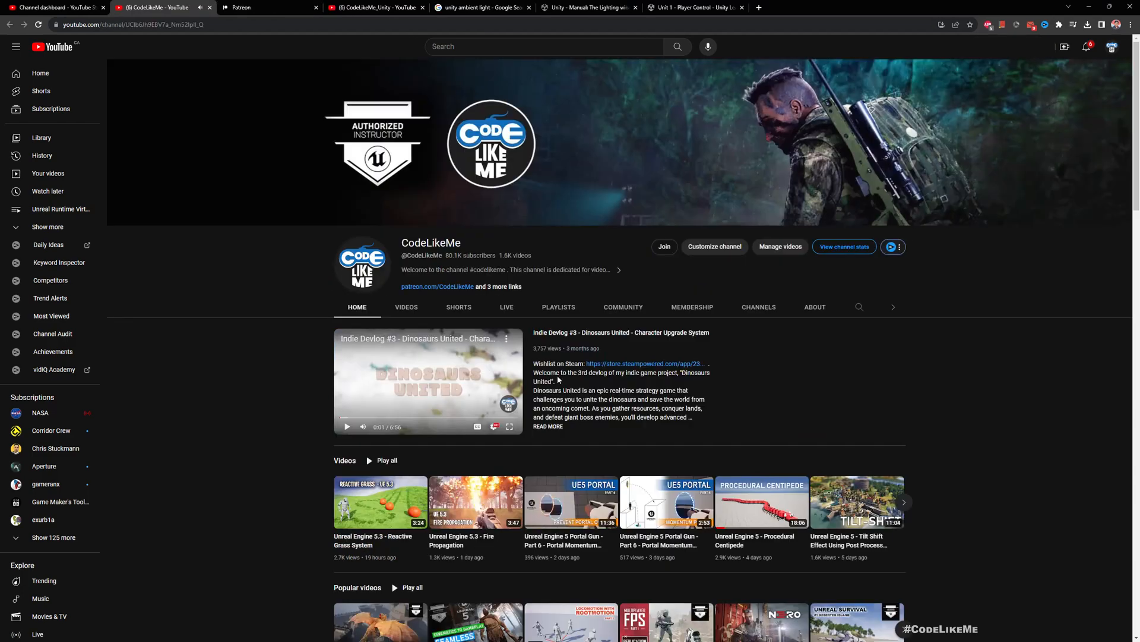
Look over the home page of the main CodeLikeMe YouTube channel, including its Unreal playlists
scroll(578, 380, "down", 4)
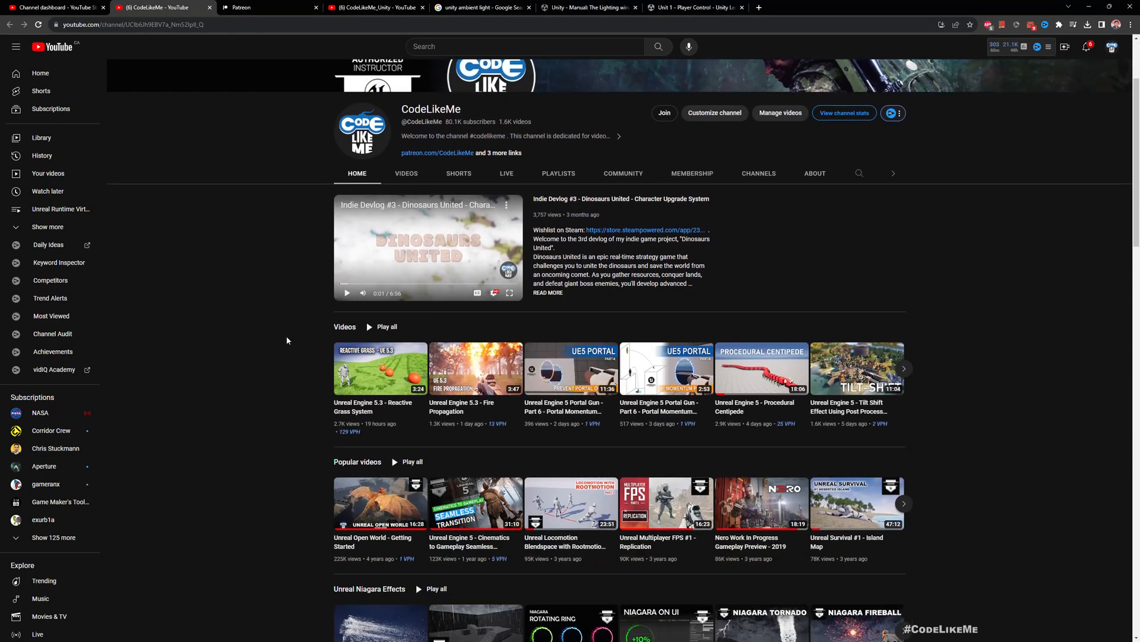
scroll(286, 336, "up", 2)
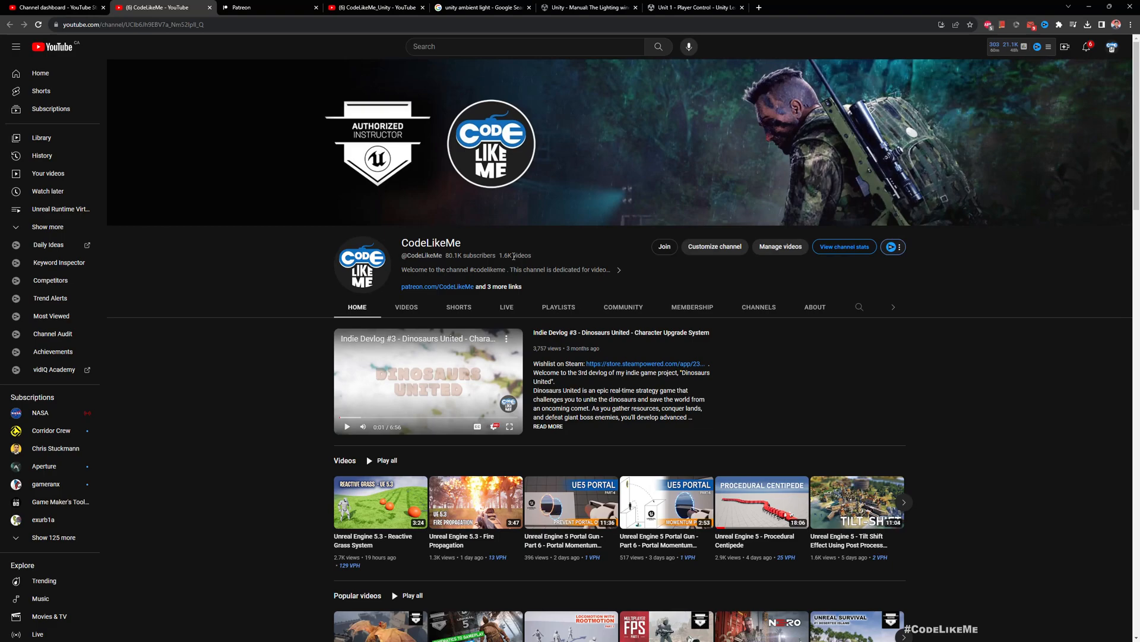
scroll(514, 257, "down", 15)
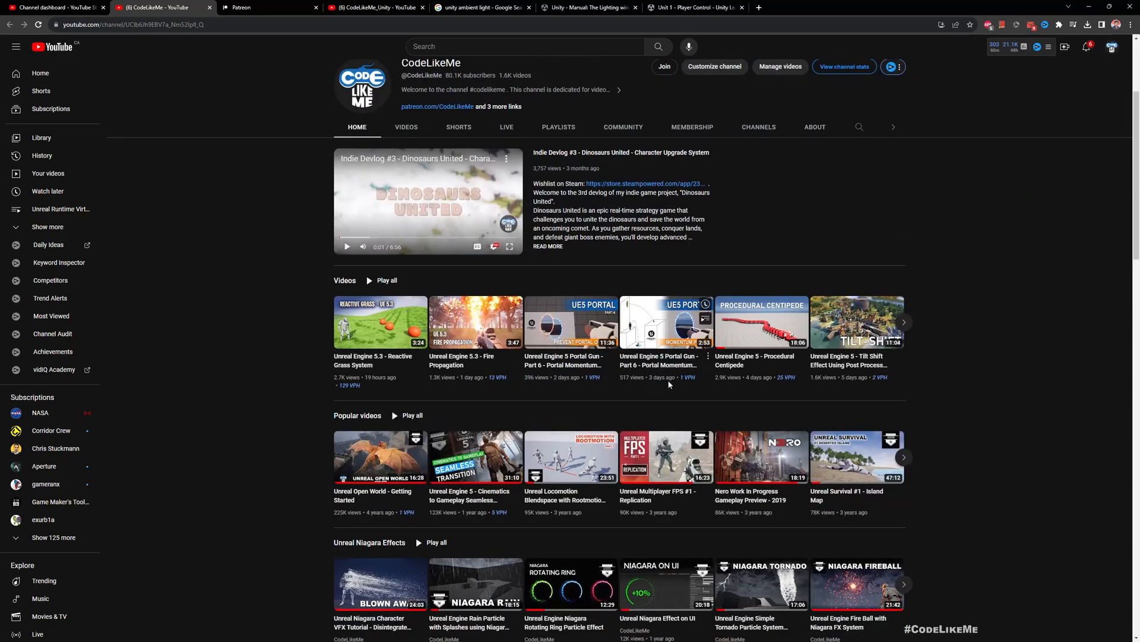
scroll(670, 395, "down", 9)
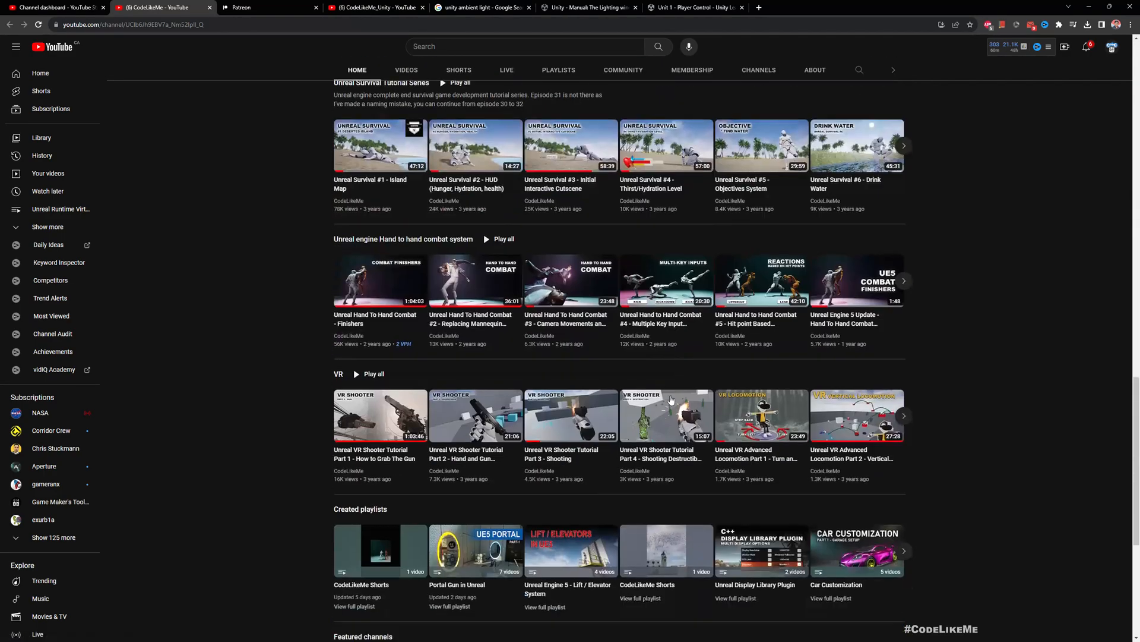
scroll(670, 397, "up", 5)
scroll(671, 402, "up", 20)
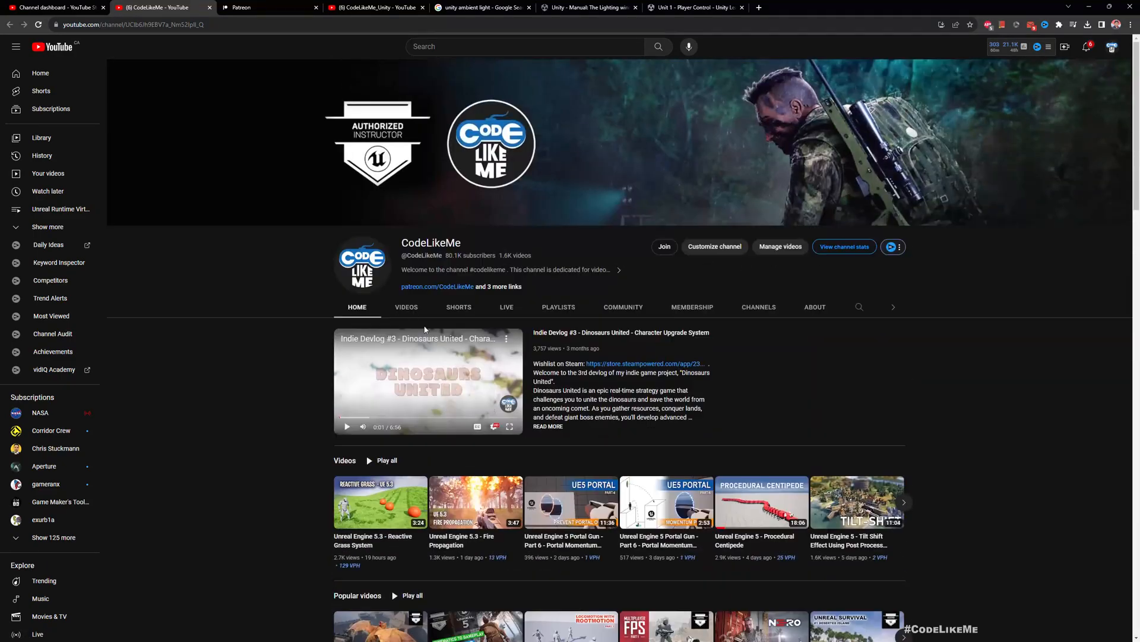
Open the CodeLikeMe channel's video list and look through the recent Unreal Engine uploads
left_click(406, 306)
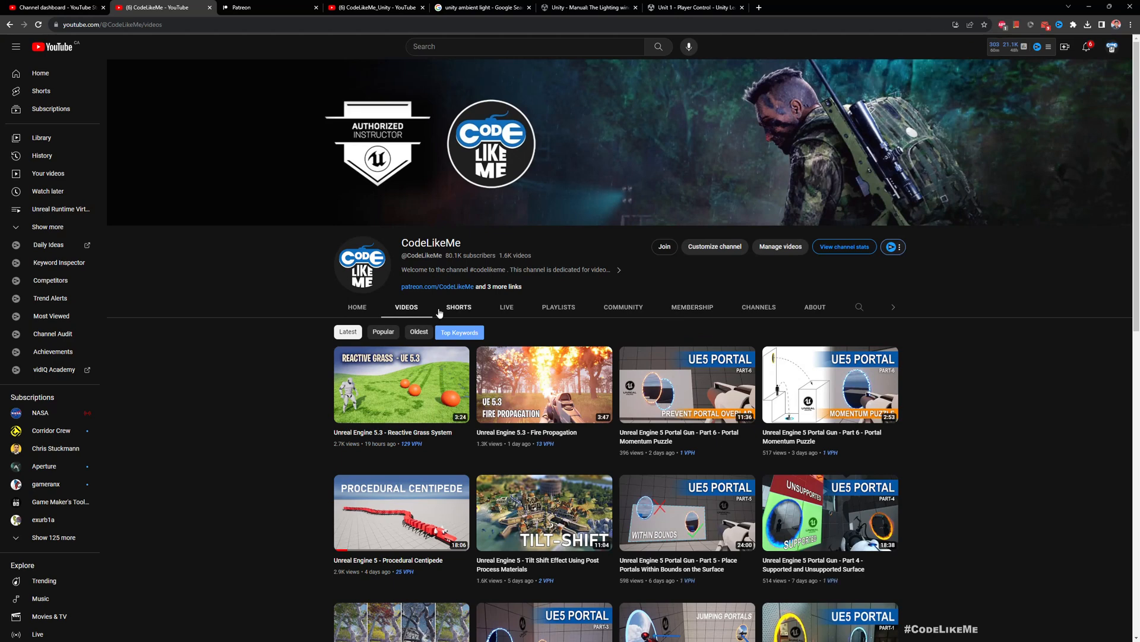
scroll(504, 356, "down", 6)
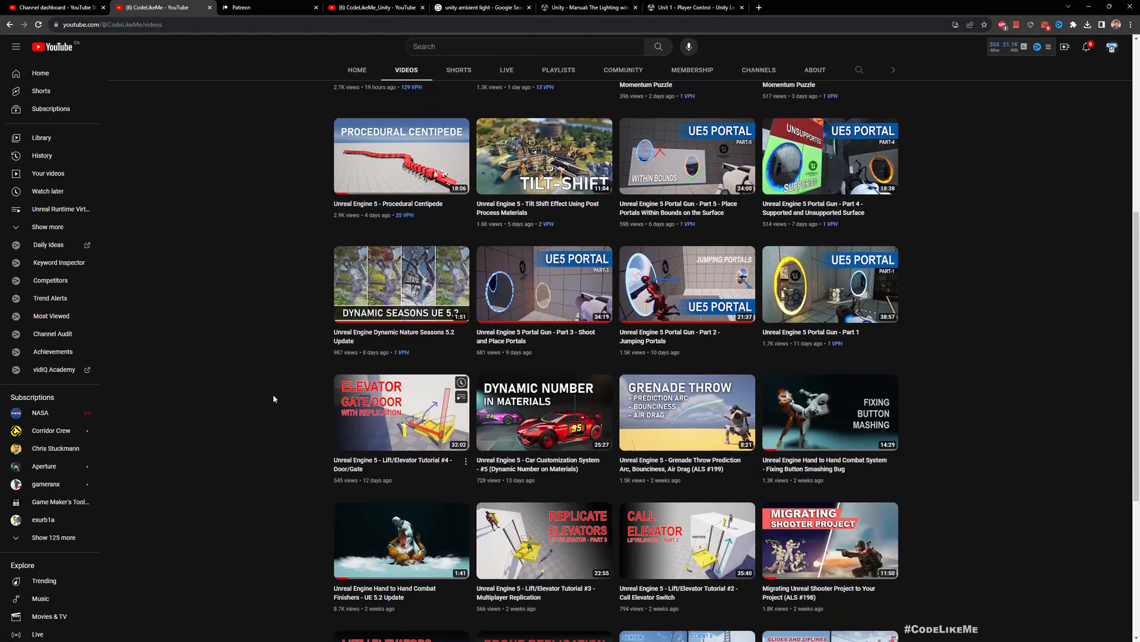
scroll(518, 326, "down", 3)
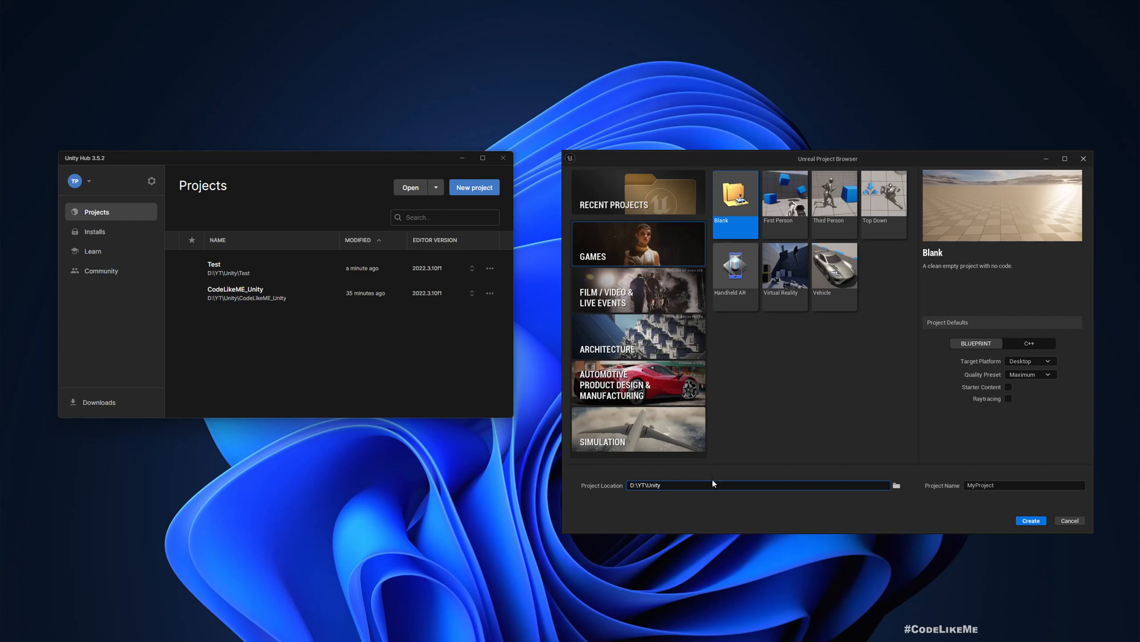
Switch to the Unreal Project Browser and review the recent projects and template categories, ending on Games
left_click(637, 208)
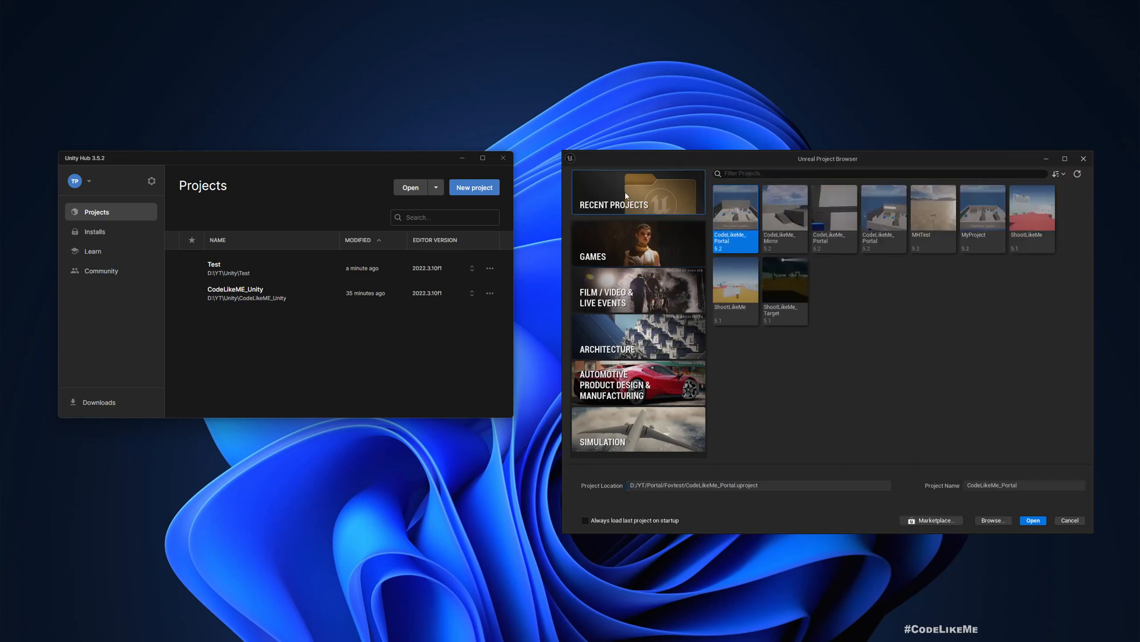
left_click(644, 255)
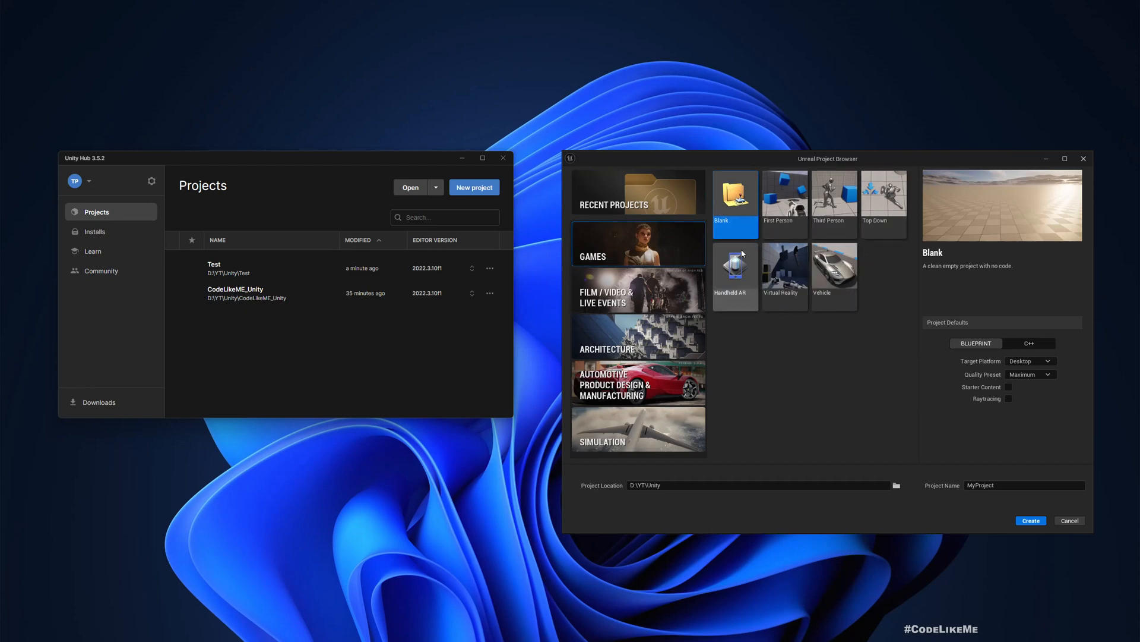
left_click(621, 304)
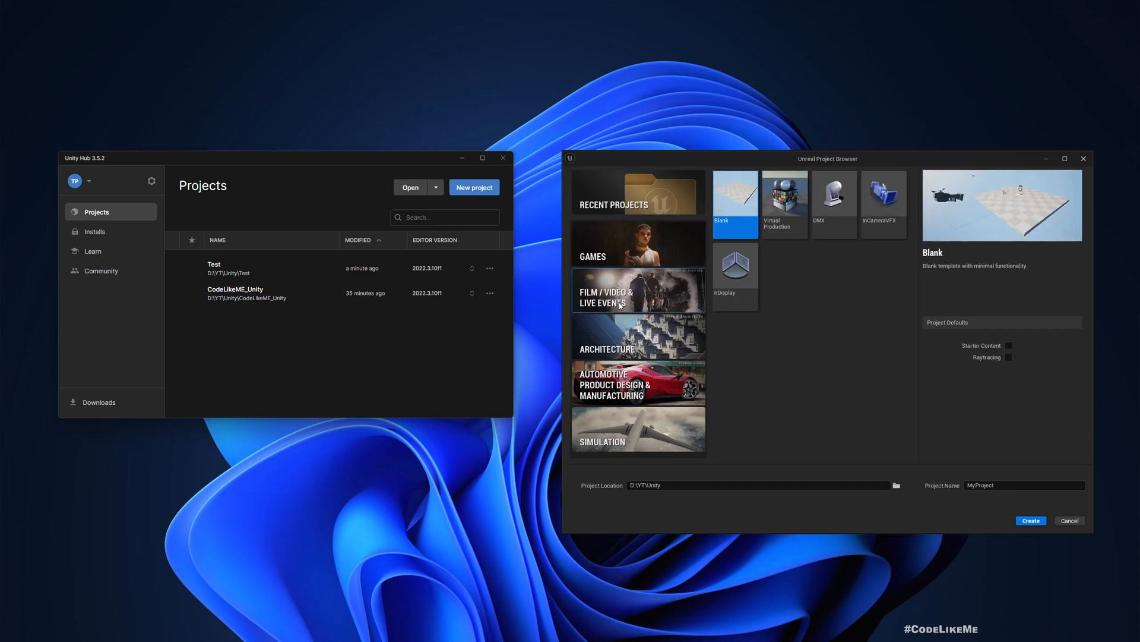
left_click(627, 339)
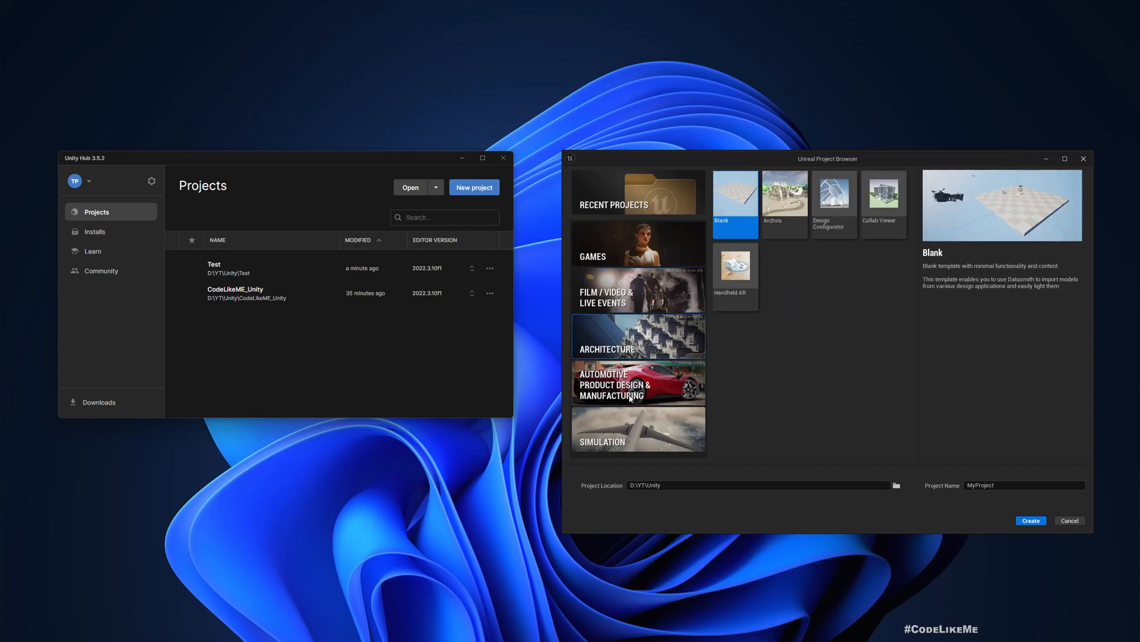
left_click(635, 437)
left_click(615, 254)
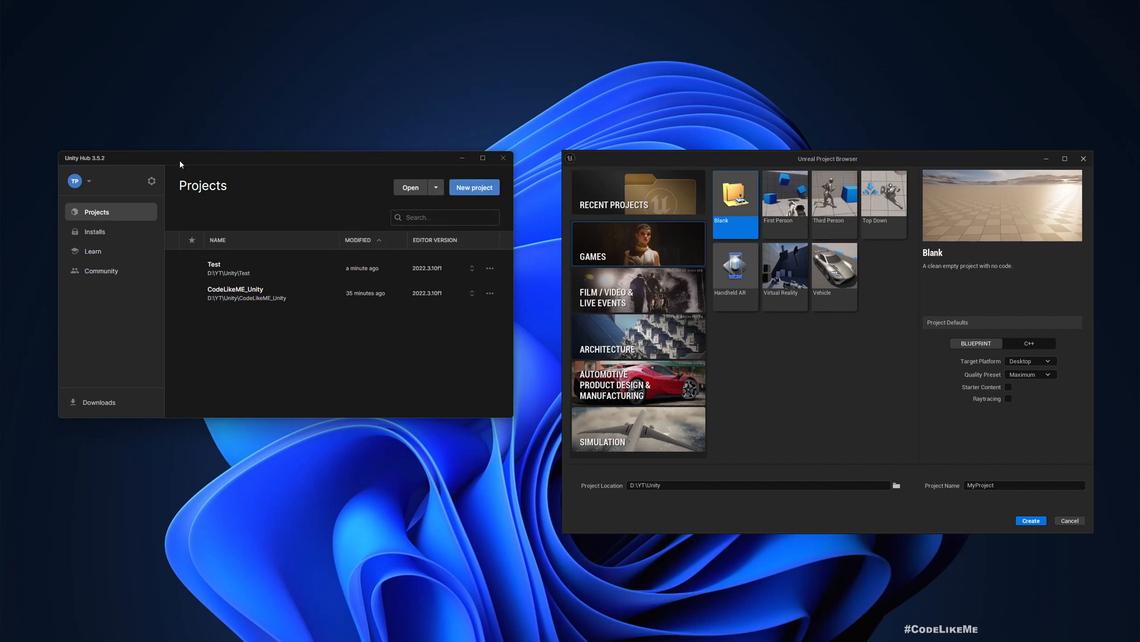
Create a Unity project from the 3D Core template, named Unity_to_Unreal and located in D:\YT\Unity
left_click(479, 189)
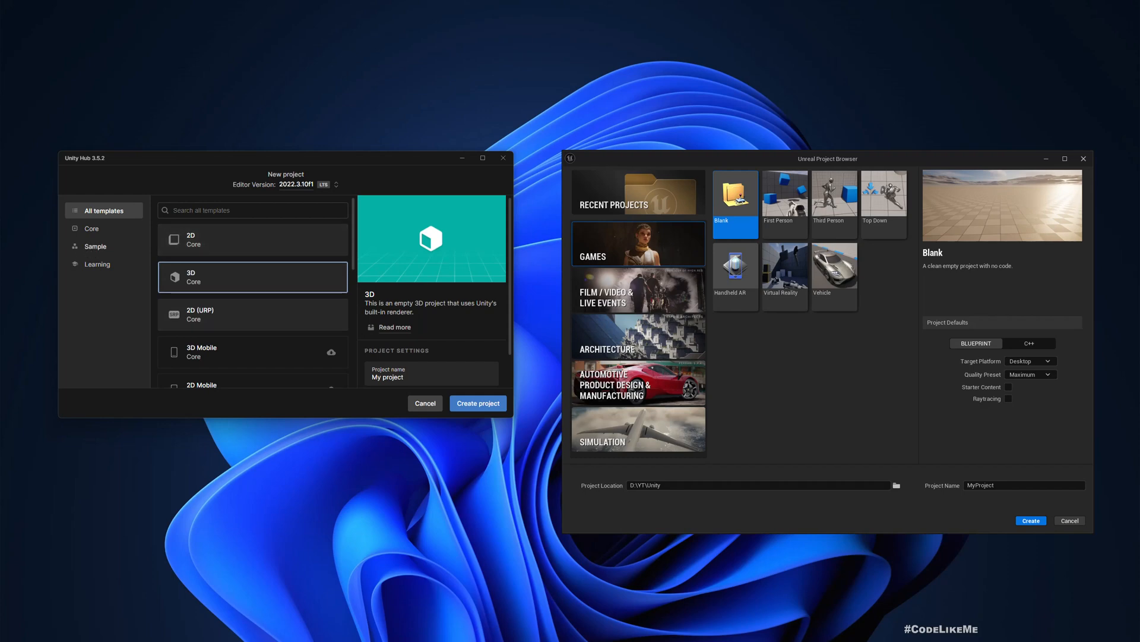
scroll(440, 297, "down", 1)
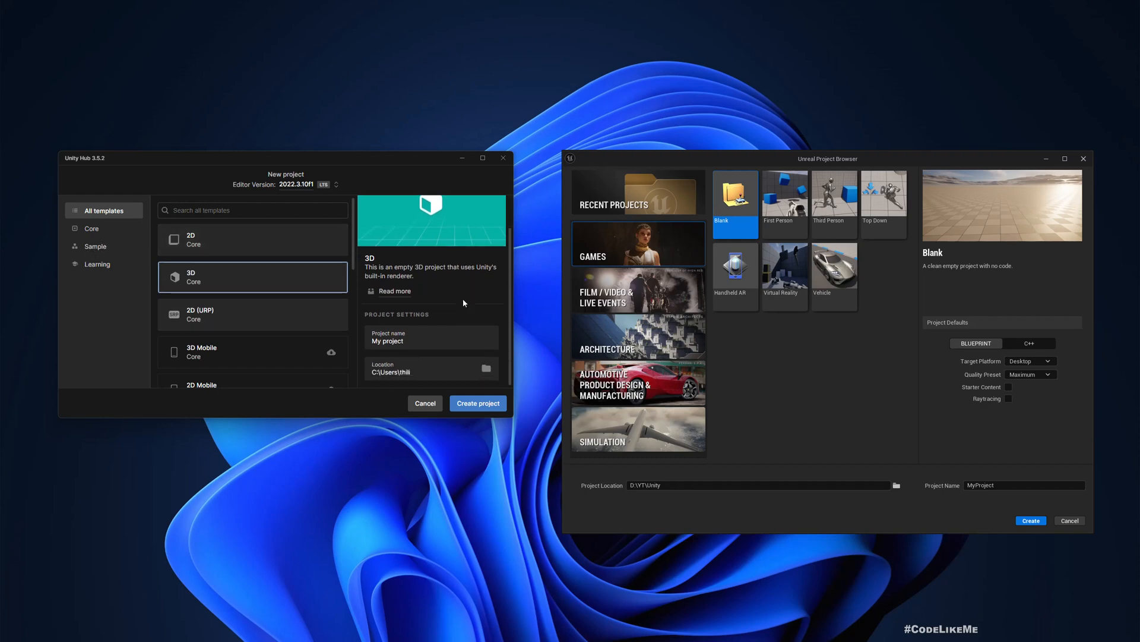
left_click(433, 338)
key("ctrl+a")
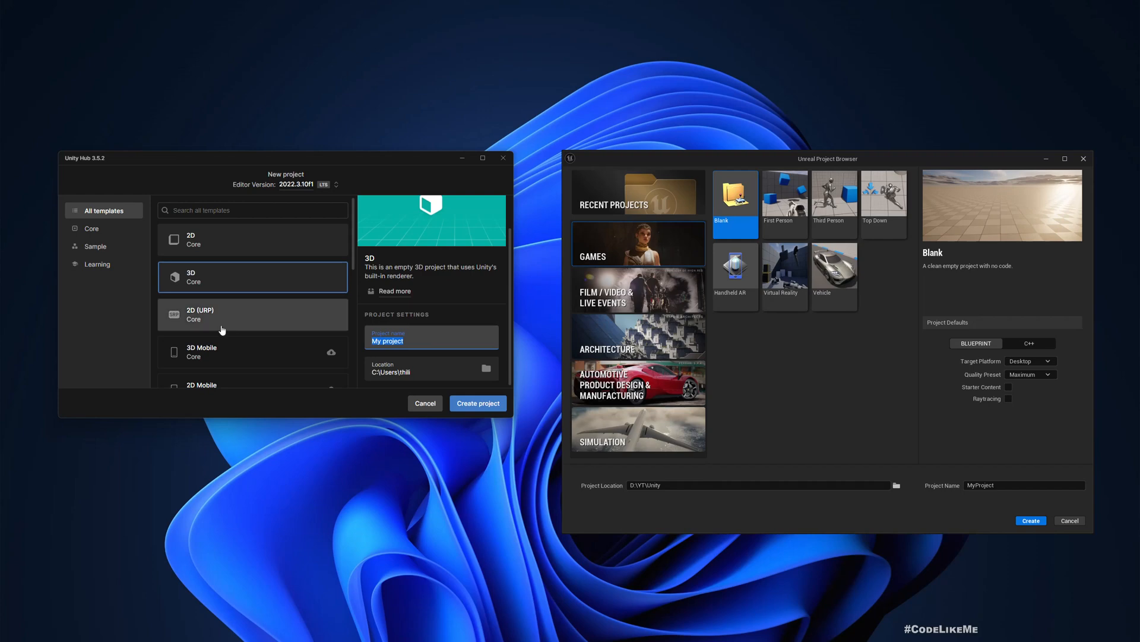
type("CLM_Unity")
key("ctrl+a")
type("Unre")
type("y_to_Unreal")
type("_Uni")
key("BackSpace")
key("BackSpace")
key("BackSpace")
key("BackSpace")
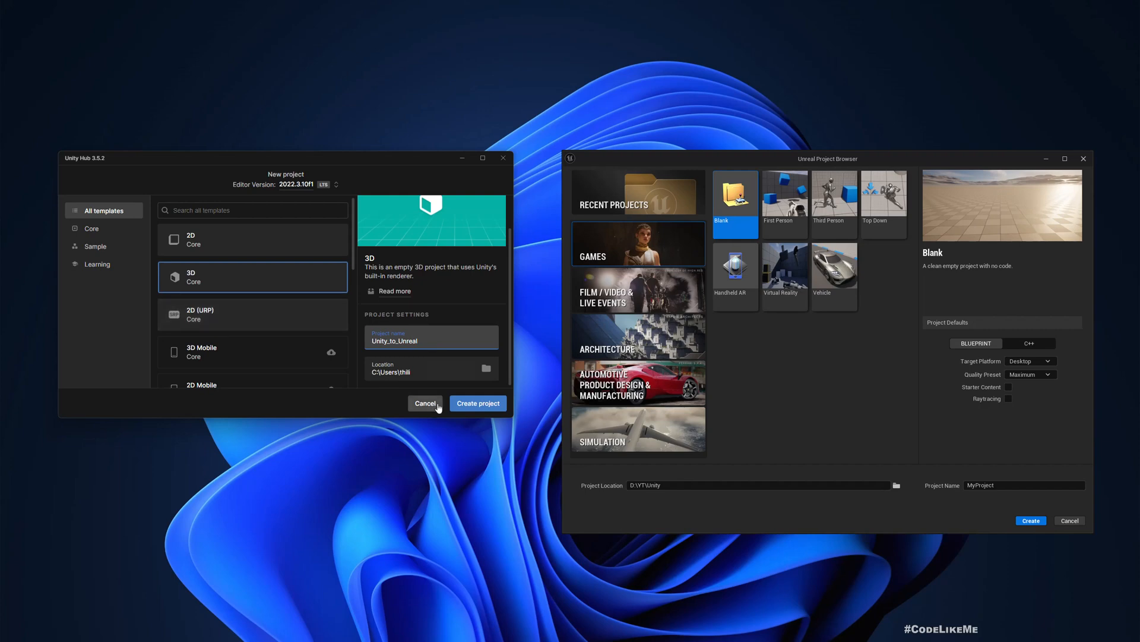
left_click(487, 368)
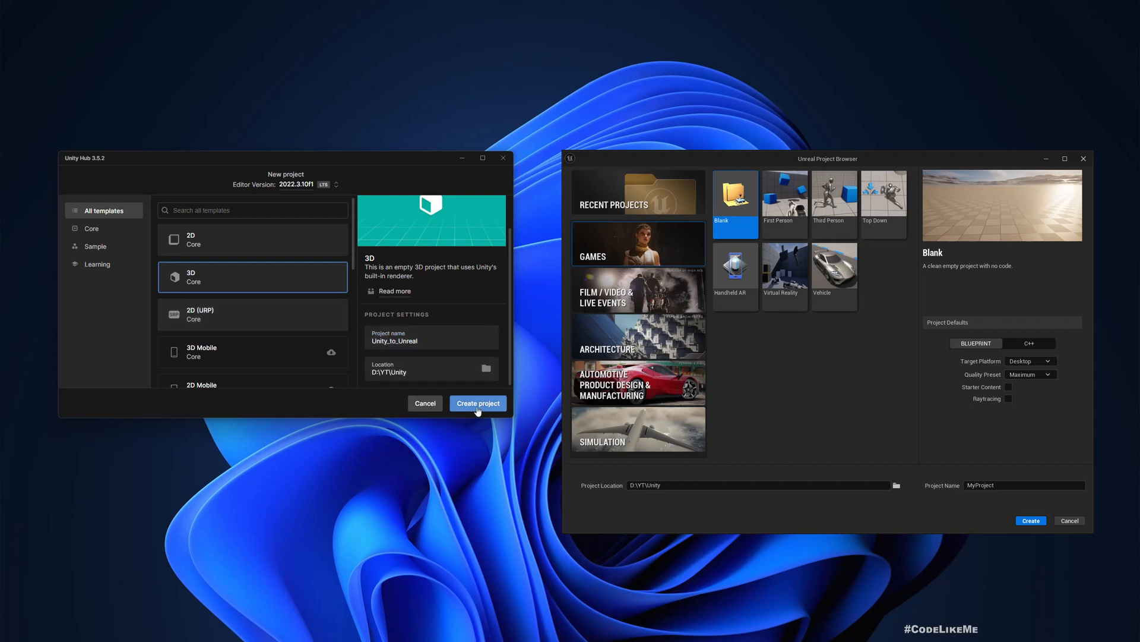
left_click(478, 404)
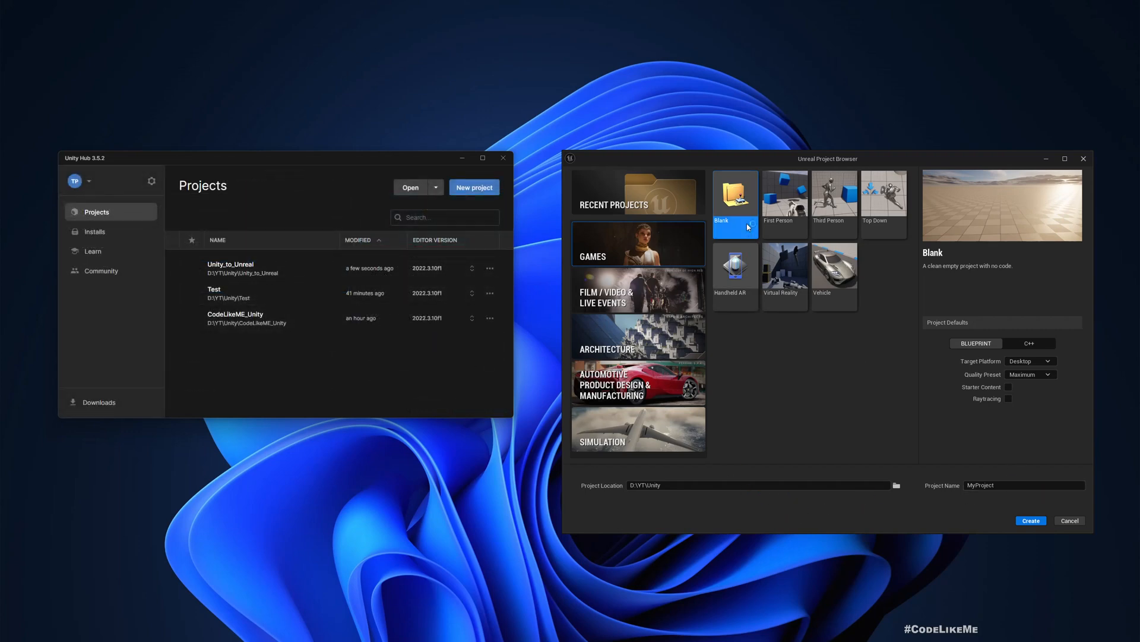
Create a Blank Unreal games project named Unity_To_Unreal_UE in D:\YT\Unity
left_click(1018, 487)
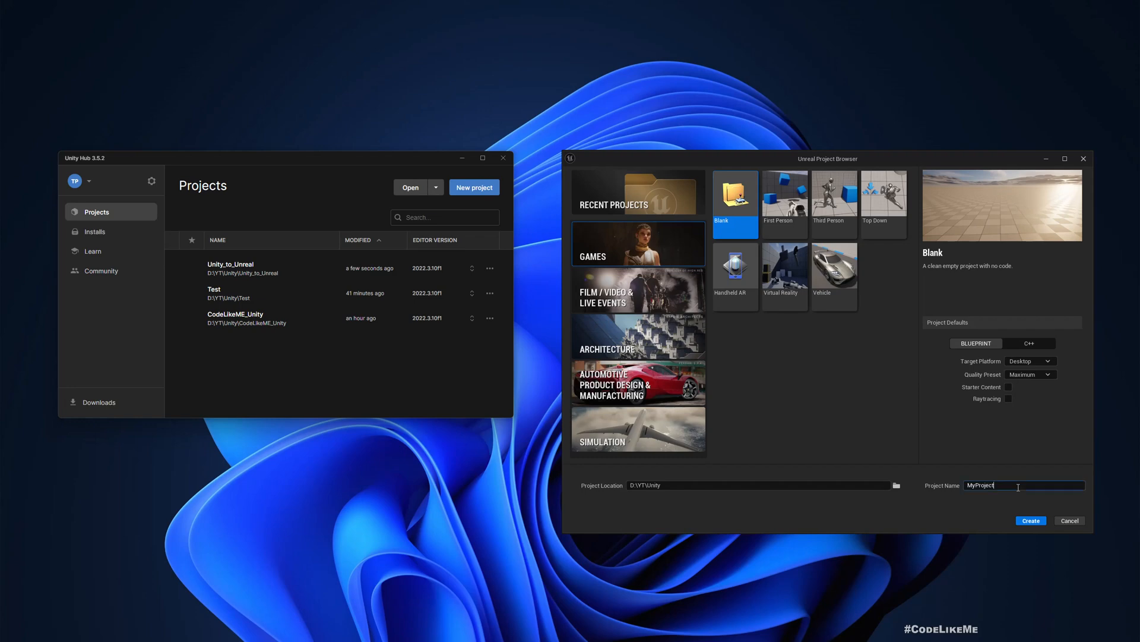
left_click_drag(1018, 487, 921, 486)
type("Unity_ToUne")
key("BackSpace")
key("BackSpace")
type("_Unreal")
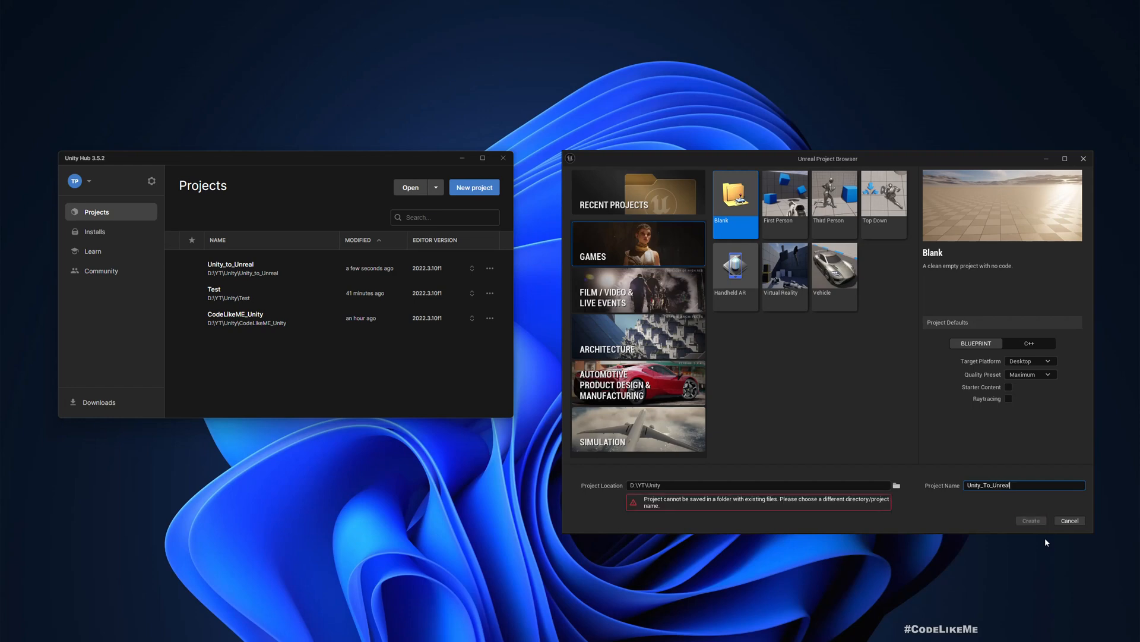
type("_UE")
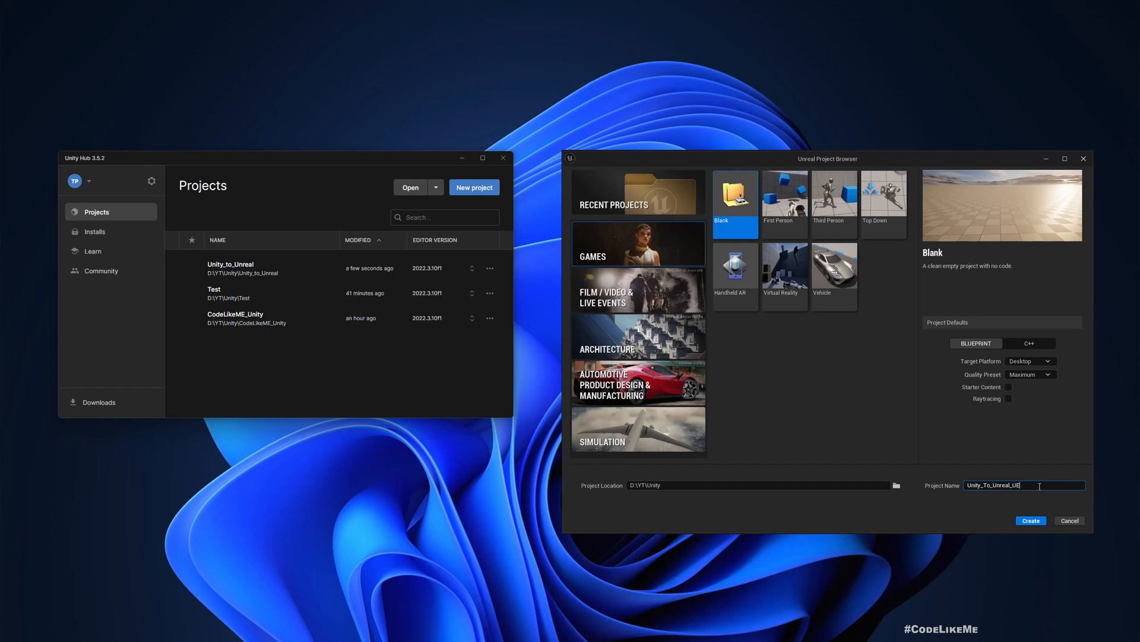
left_click(1030, 522)
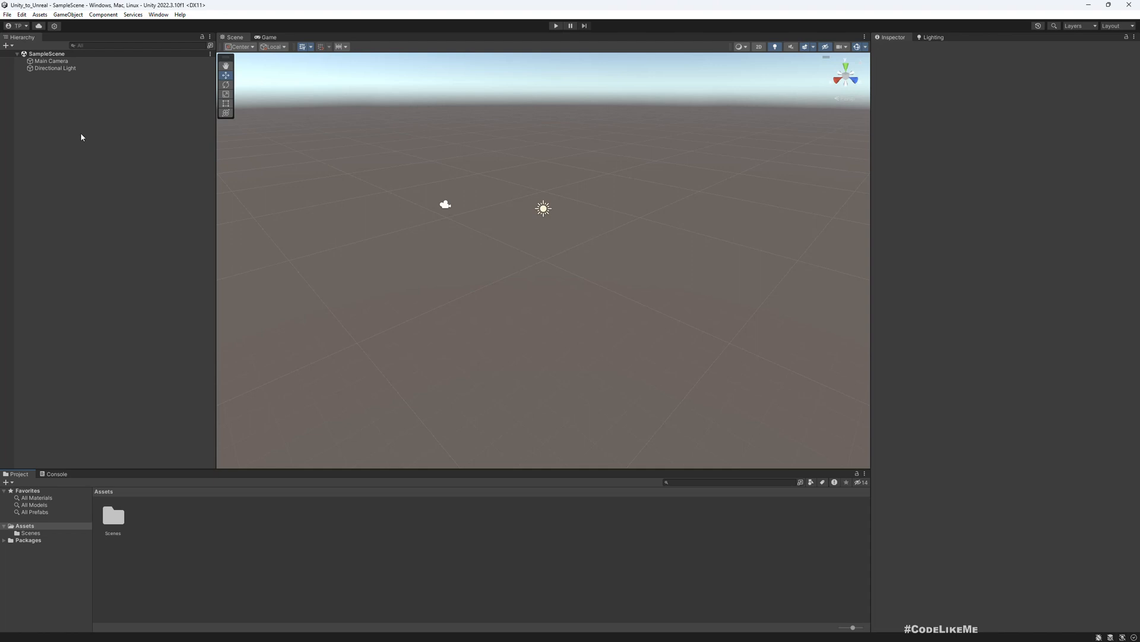
In the Unity editor, inspect the properties of the sample scene's Main Camera and Directional Light
left_click(49, 60)
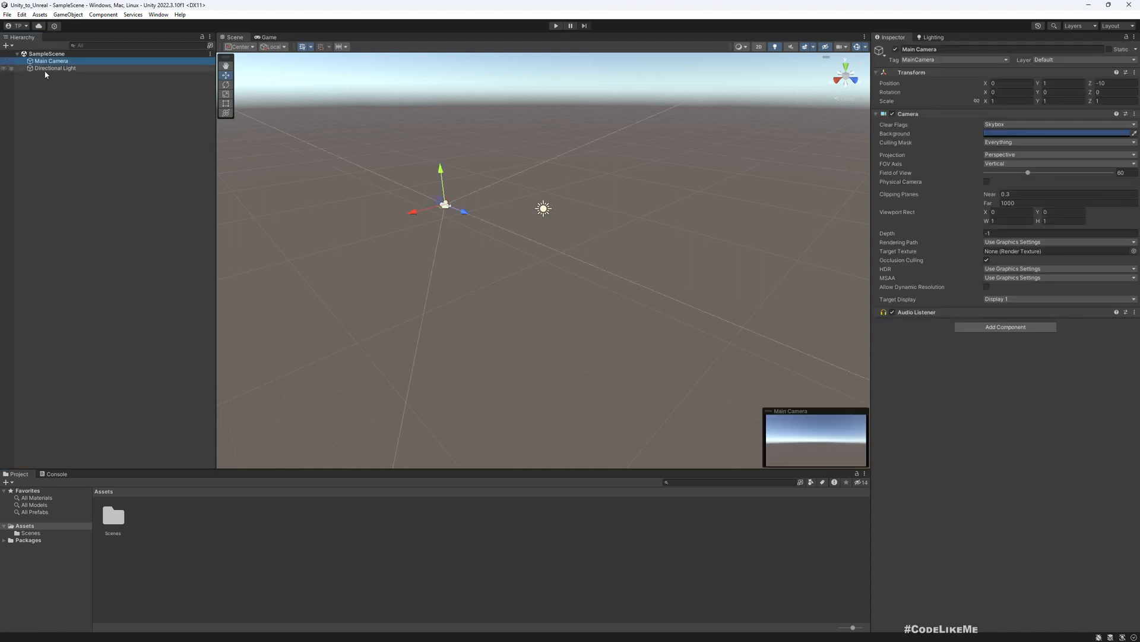
left_click(55, 68)
right_click_drag(486, 305, 538, 290)
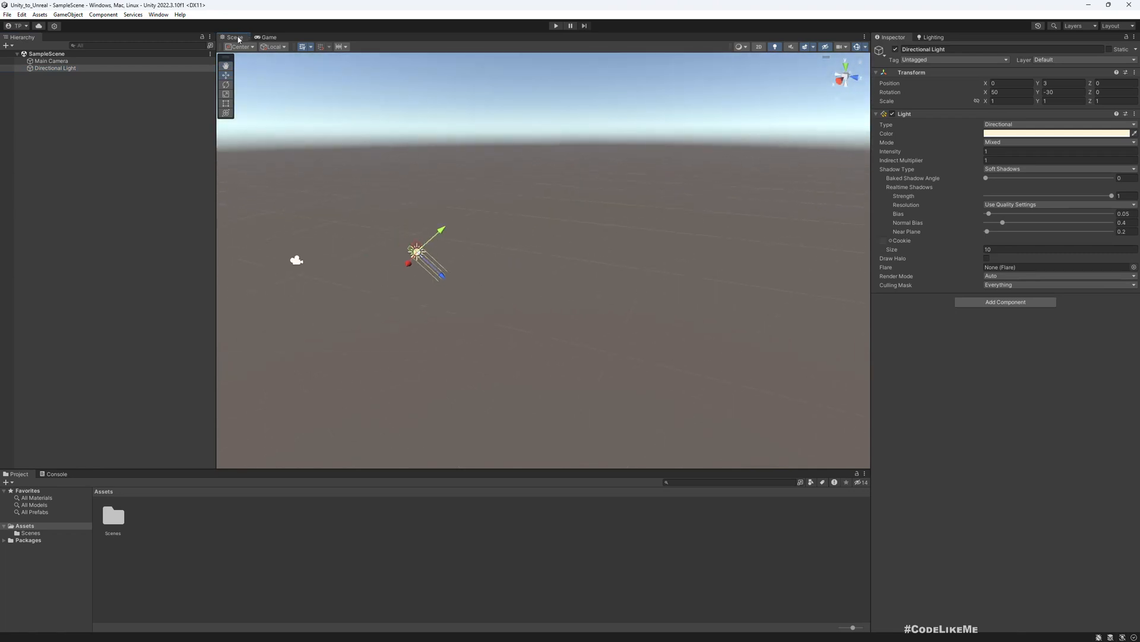
Compare the Unity Game view with the Scene view, examining the Main Camera's properties and what it renders
left_click(267, 38)
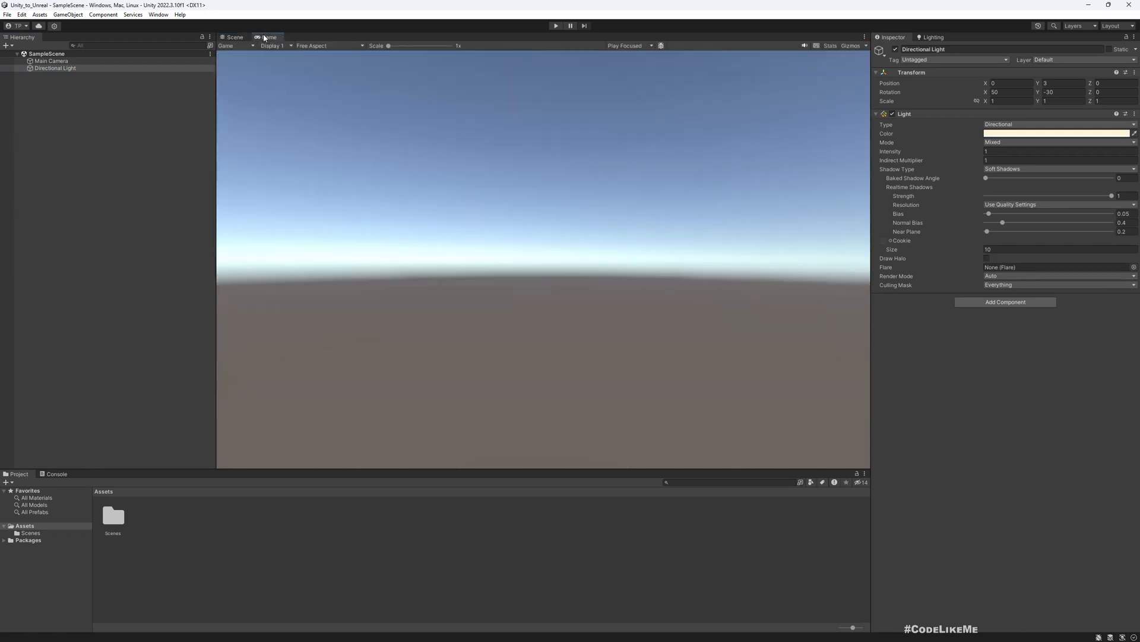
left_click(235, 37)
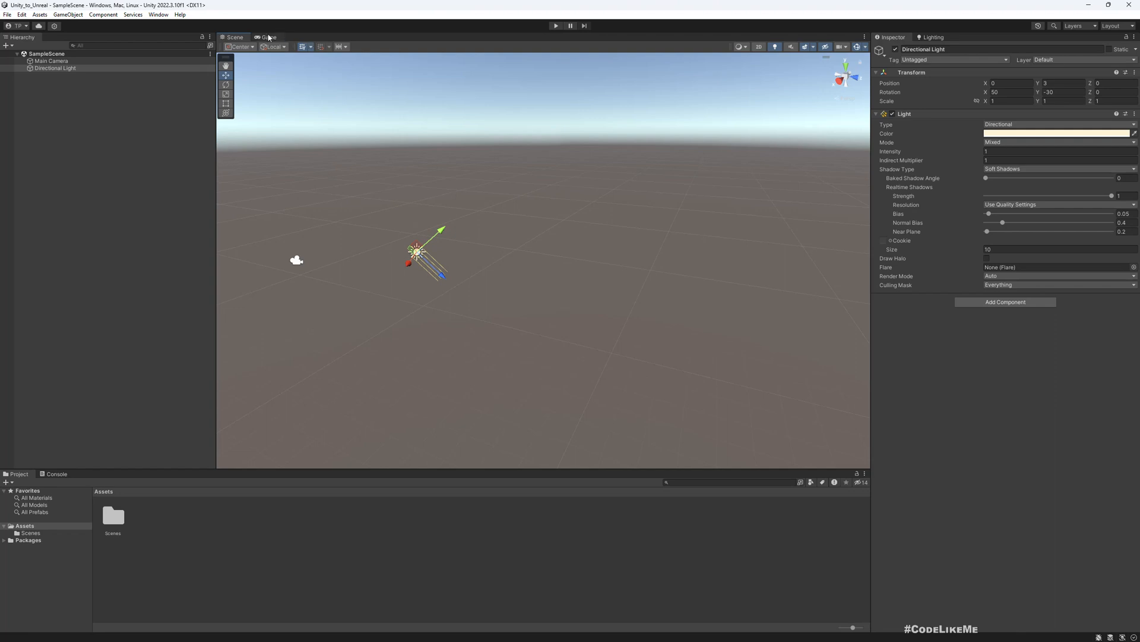
left_click(47, 61)
right_click_drag(535, 213, 572, 112)
left_click(268, 38)
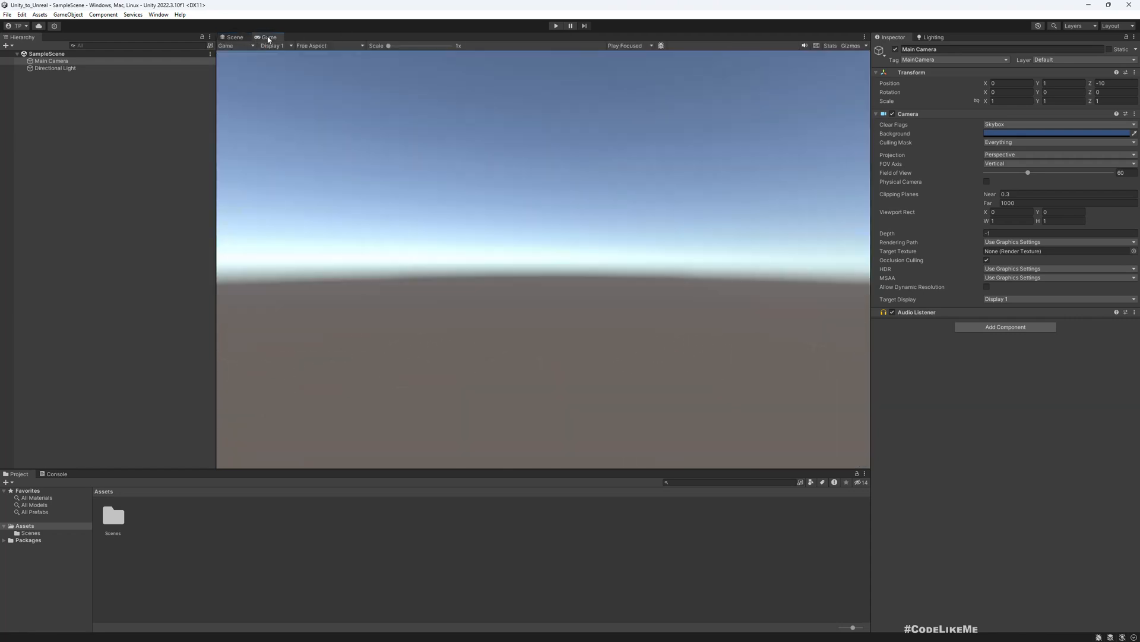
left_click(234, 37)
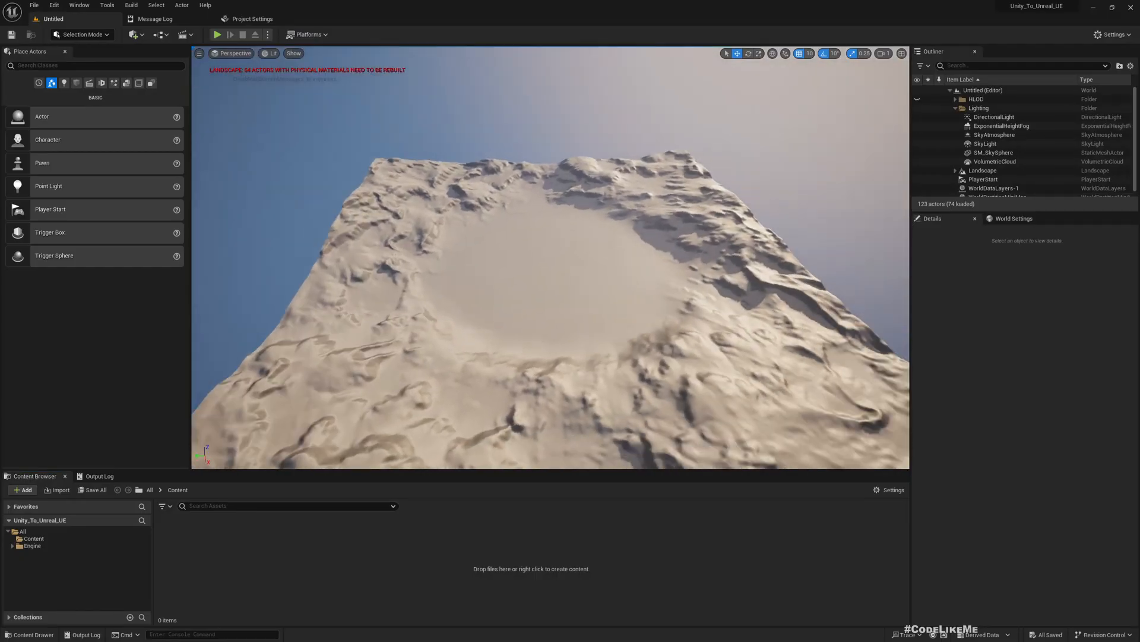
Switch to the Unreal editor, explore the default level up close, and select the central landscape tile to examine it
right_click_drag(550, 257, 604, 252)
scroll(550, 257, "up", 5)
key("w")
key("w")
mouse_move(508, 248)
right_mouse_down()
mouse_move(505, 231)
mouse_move(500, 254)
mouse_move(511, 251)
right_mouse_up()
scroll(508, 249, "up", 3)
scroll(508, 248, "up", 3)
left_click(651, 305)
right_click_drag(652, 306, 653, 308)
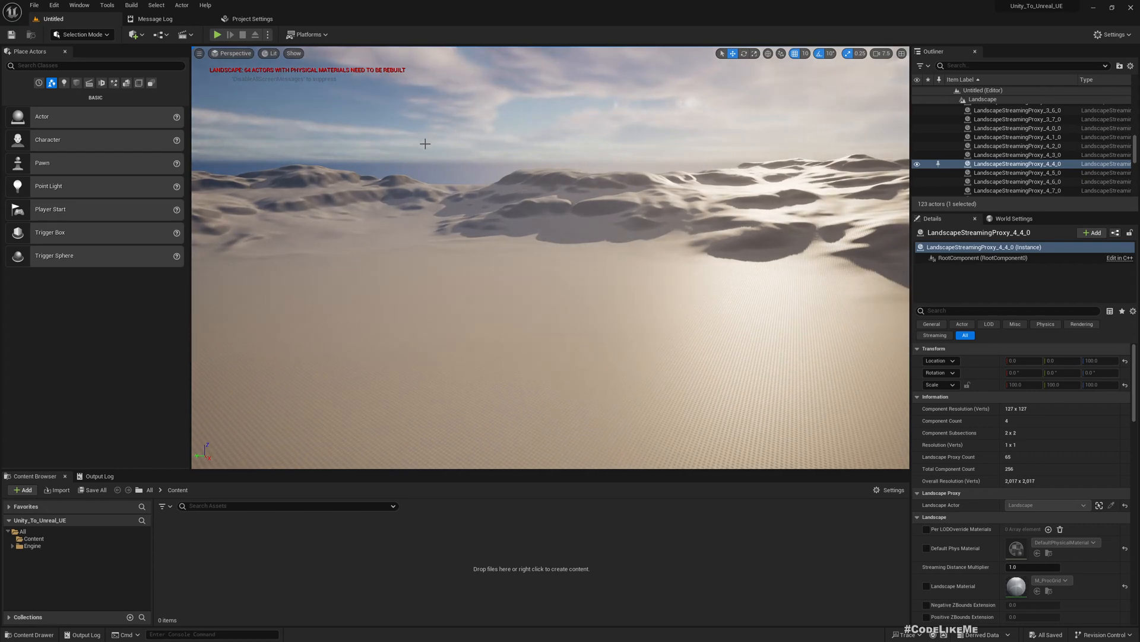
Examine the Unreal level in the four-view layout, enlarge the Right wireframe view, and switch it to Perspective to look around
left_click(901, 56)
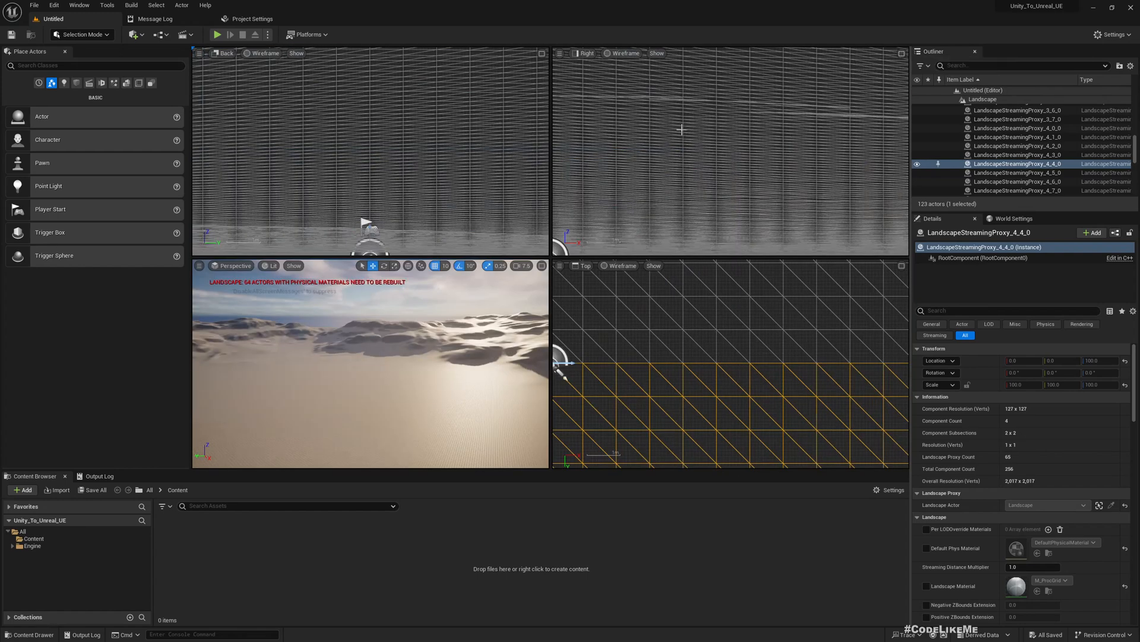
mouse_move(624, 355)
right_mouse_down()
mouse_move(652, 333)
mouse_move(563, 323)
mouse_move(658, 328)
mouse_move(624, 339)
right_mouse_up()
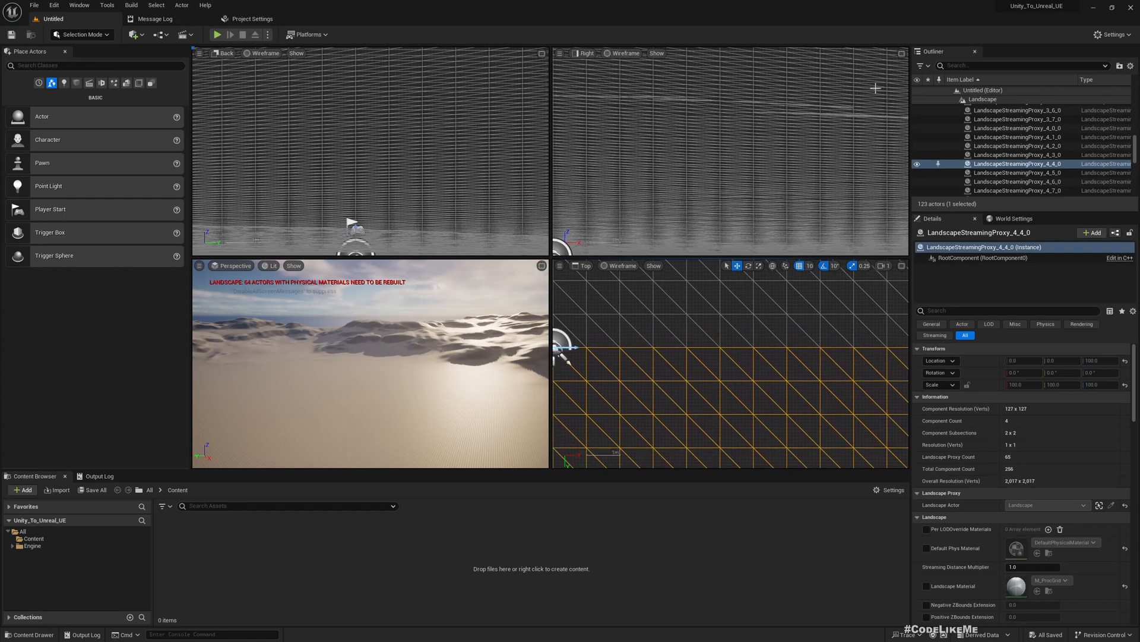
left_click(901, 53)
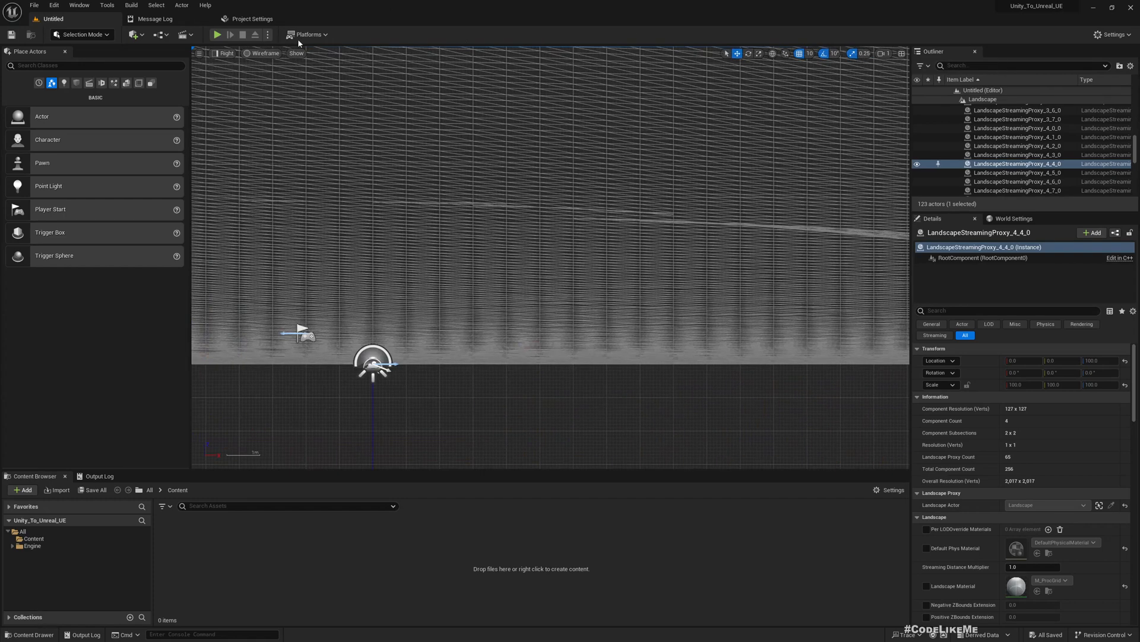
left_click(222, 53)
left_click(264, 67)
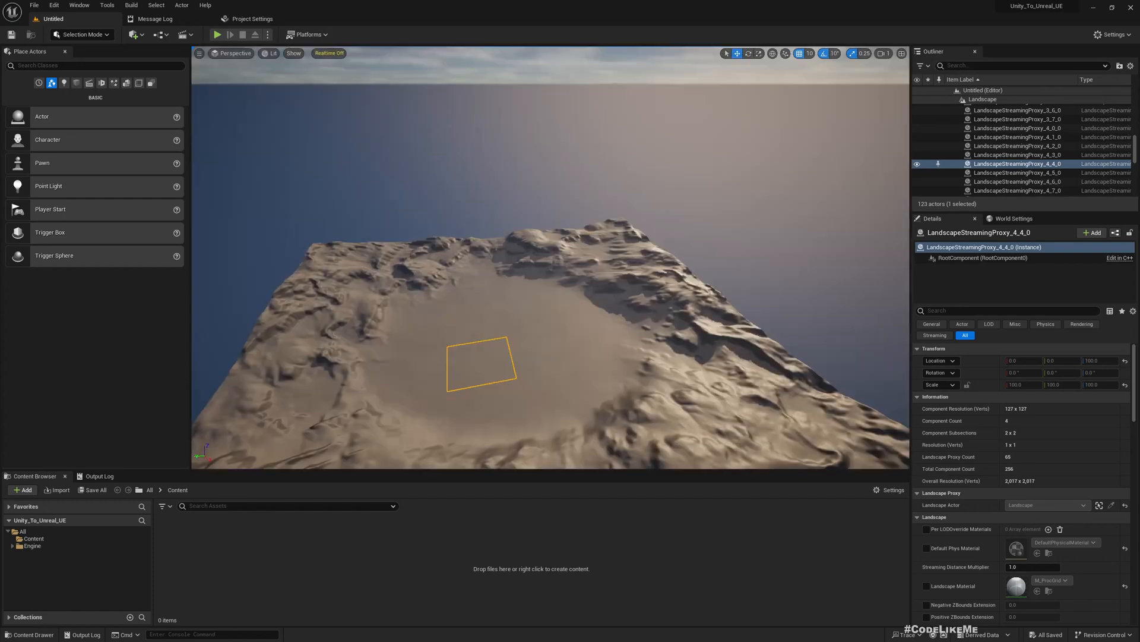
right_click_drag(551, 257, 501, 374)
scroll(497, 362, "up", 1)
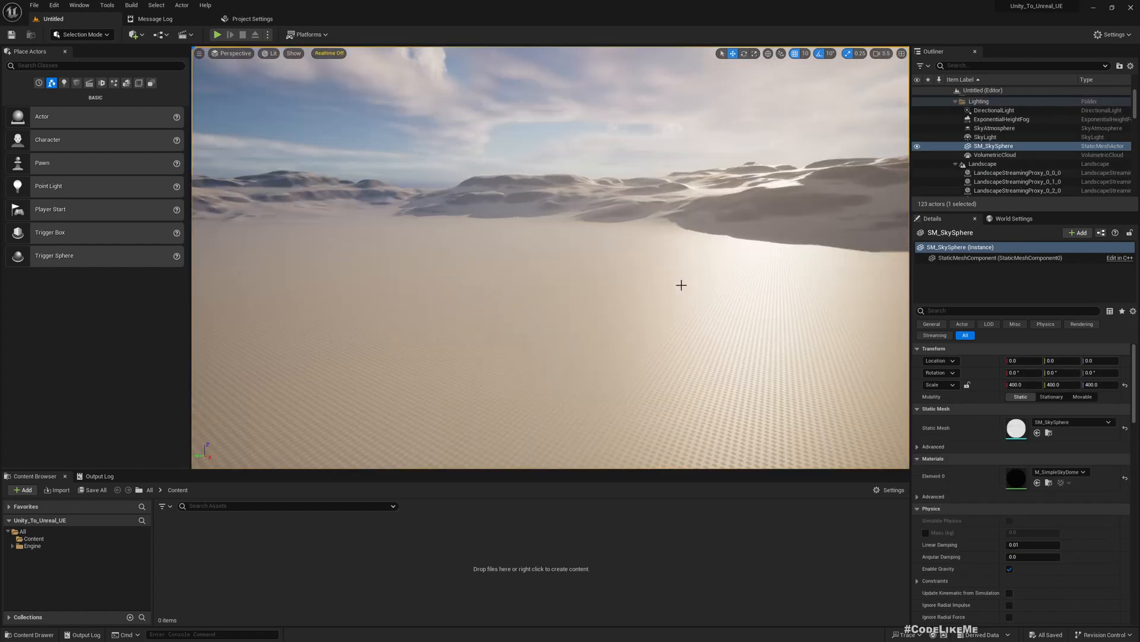
right_click_drag(682, 285, 638, 281)
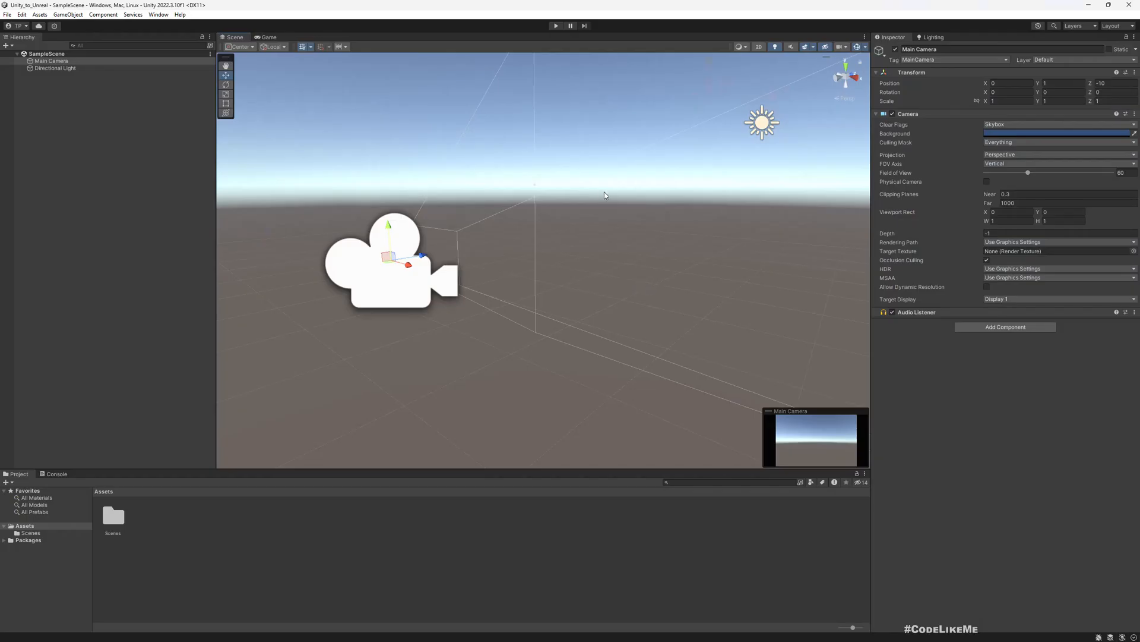
Switch to the Unity editor, run the sample scene in Play mode to examine its output, and stop it
right_click_drag(594, 196, 581, 217)
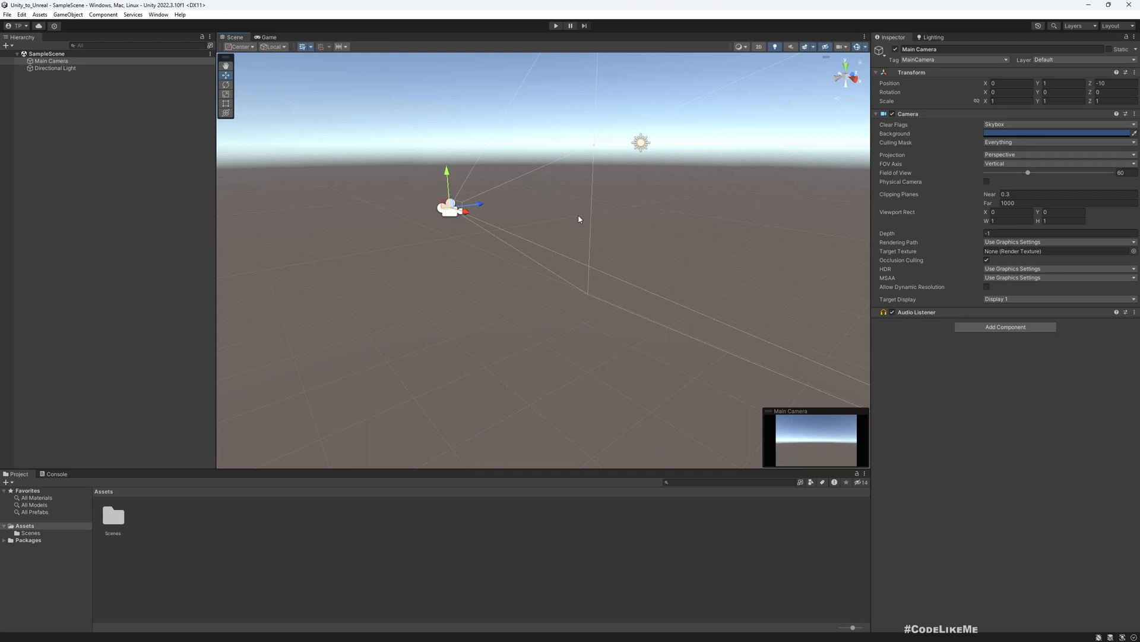
left_click(556, 26)
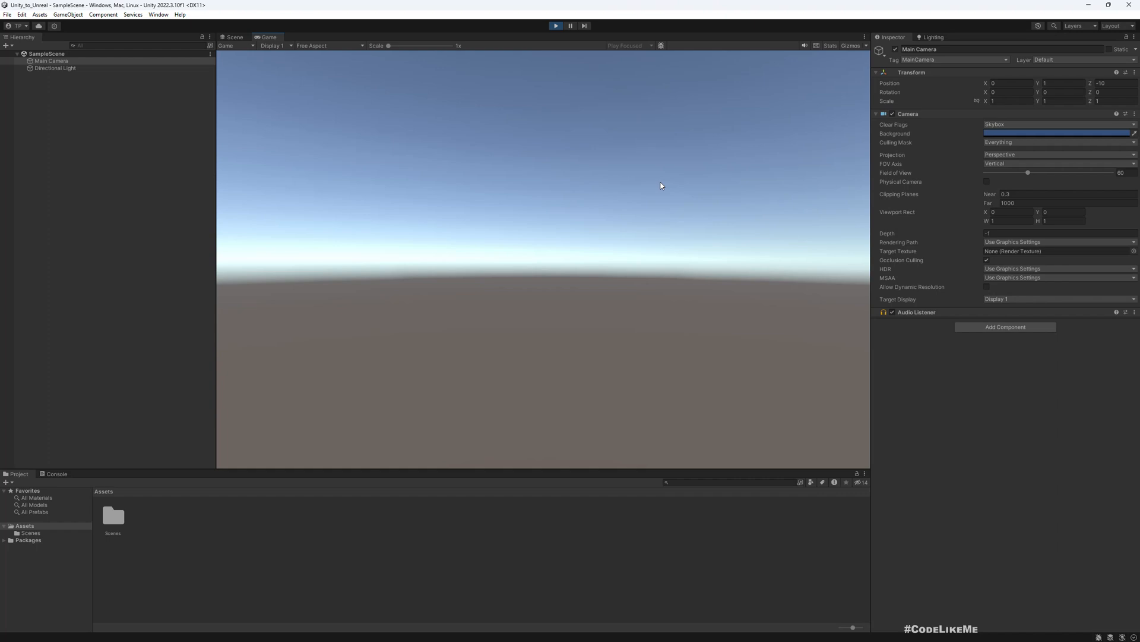
left_click(570, 26)
left_click(557, 27)
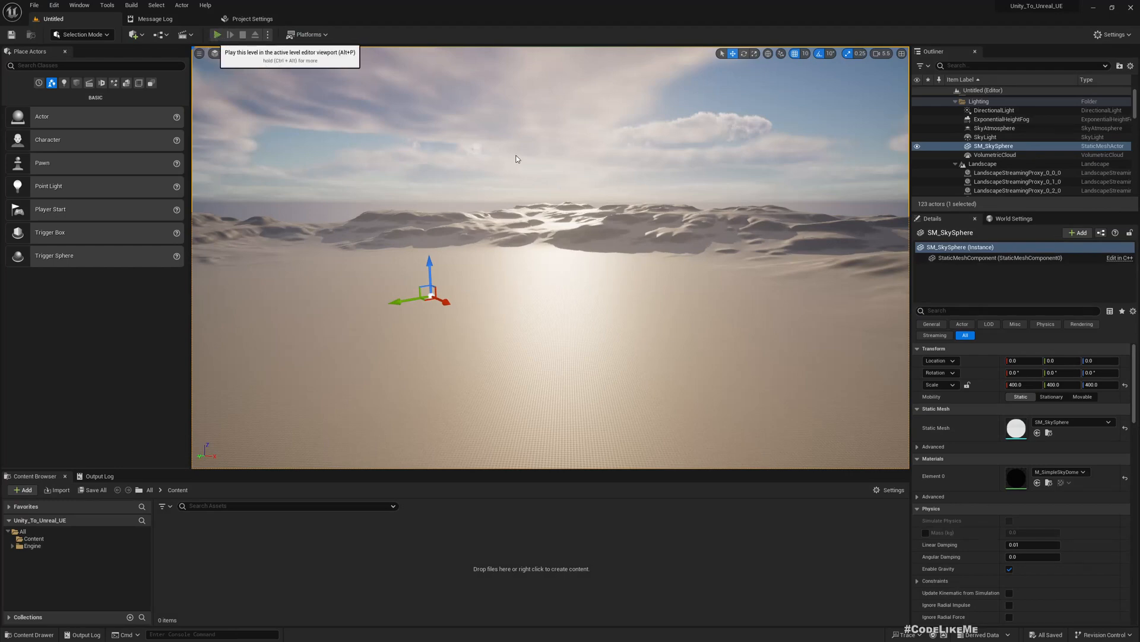
Switch to the Unreal editor, play the level full screen while flying around the landscape, and end the play session
left_click(218, 35)
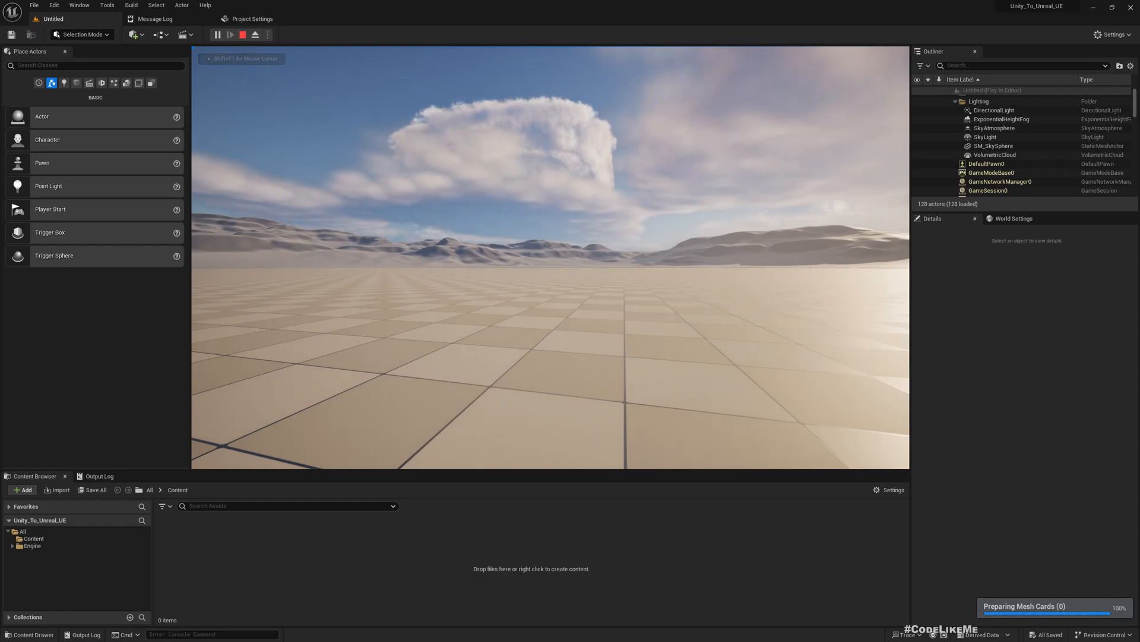
key("F11")
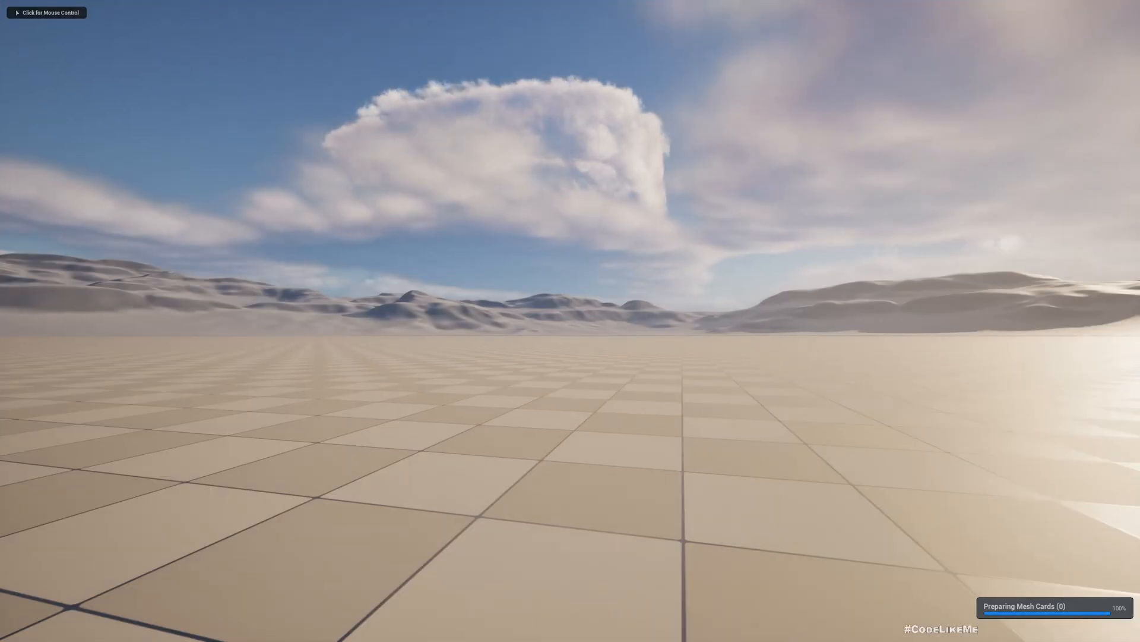
left_click(571, 321)
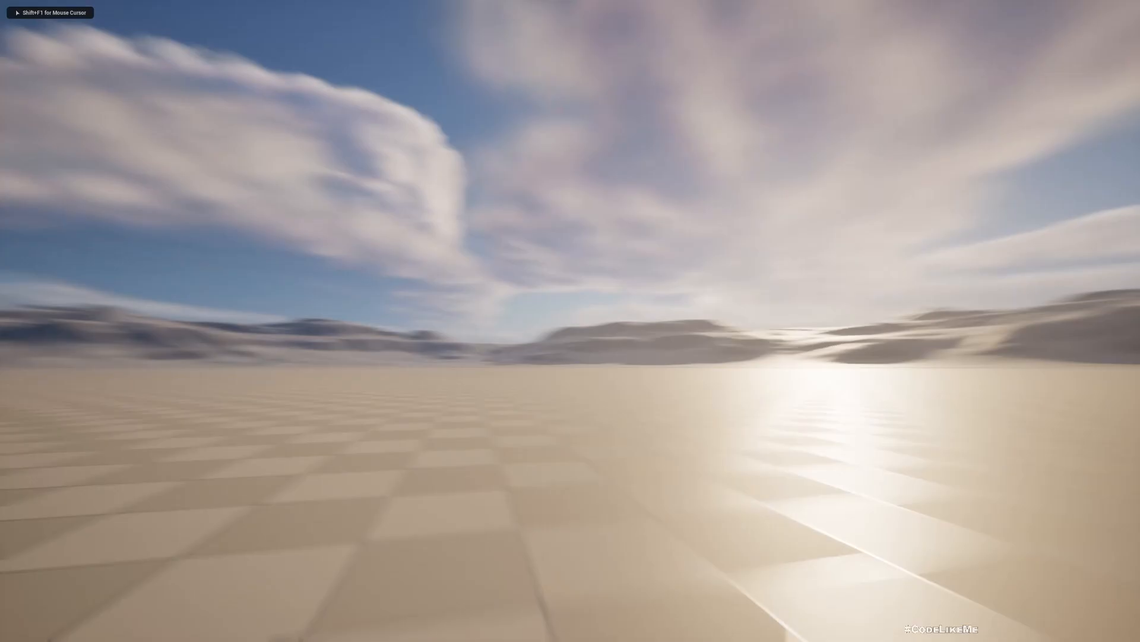
key("w")
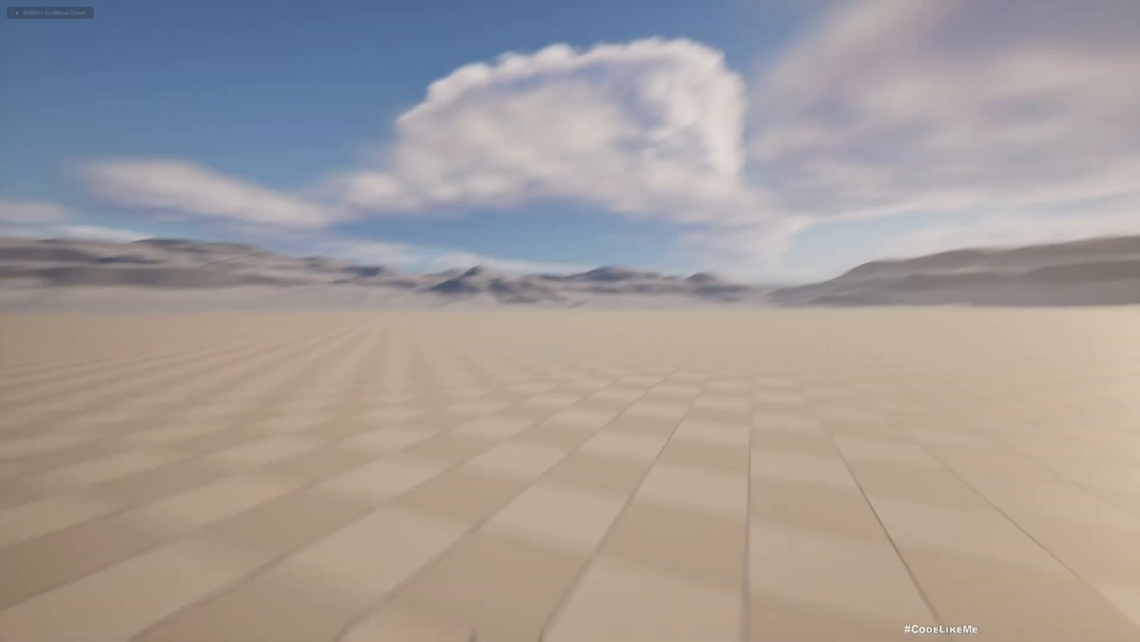
key("s")
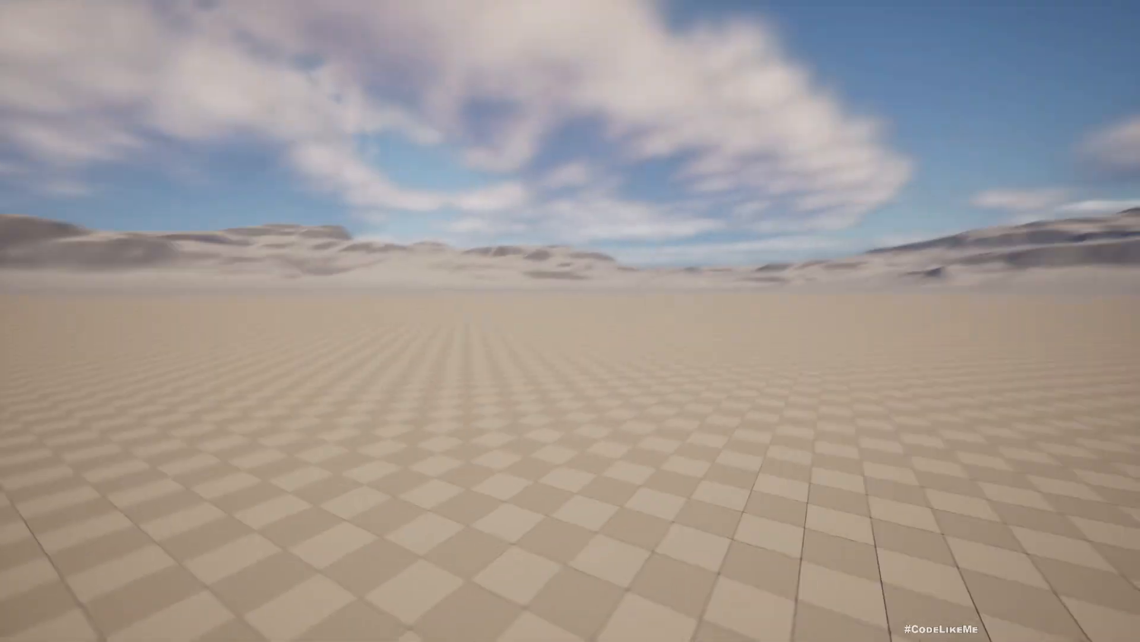
key("w")
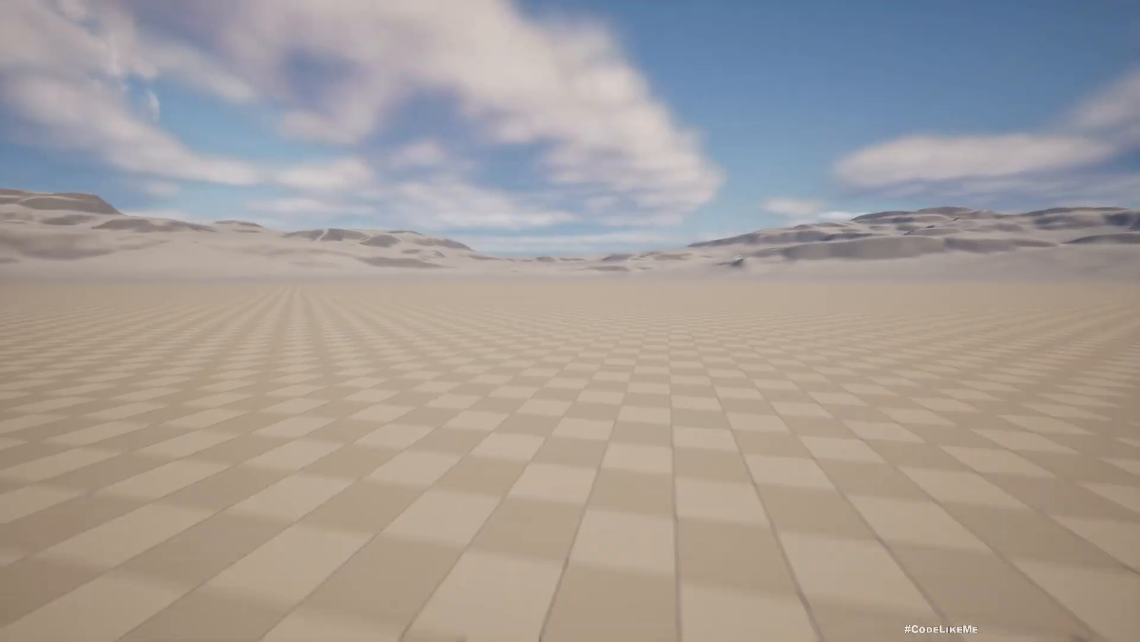
key("w")
key("F11")
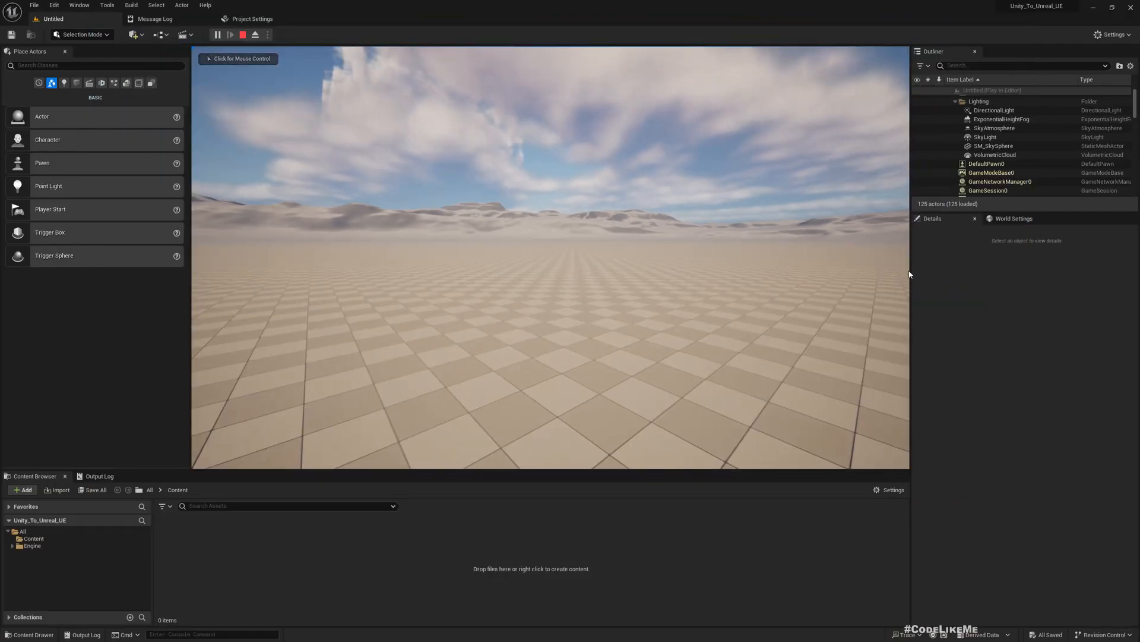
key("Escape")
Review the level's World Settings with World Partition Setup collapsed, and return to the Details of SM_SkySphere
left_click(1014, 219)
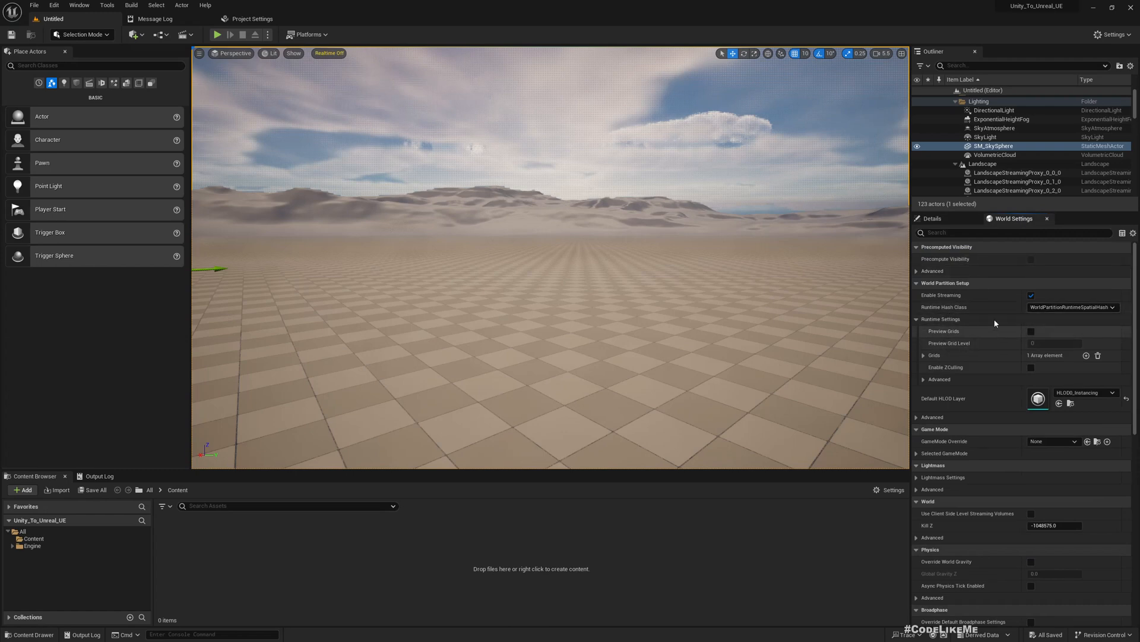
left_click(945, 283)
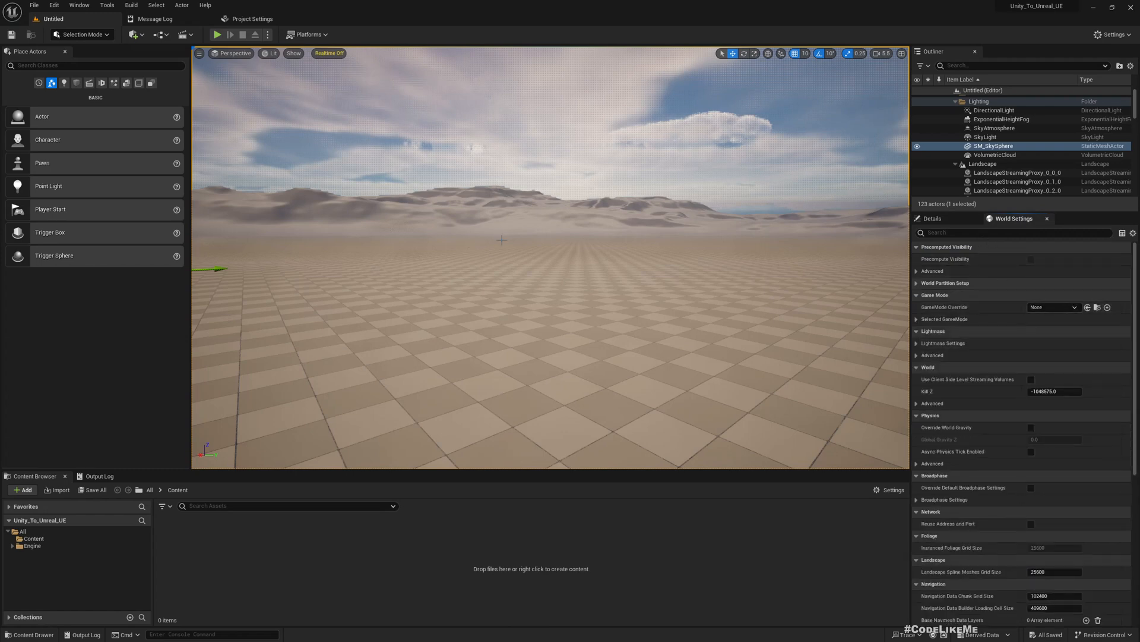
left_click(934, 218)
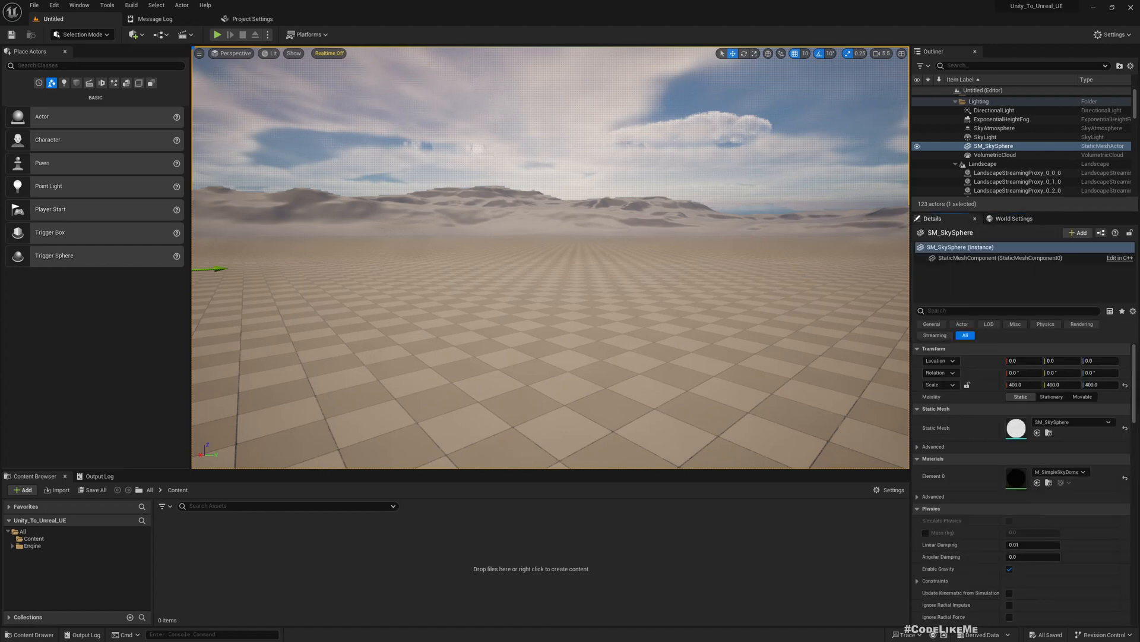
right_click_drag(542, 143, 738, 233)
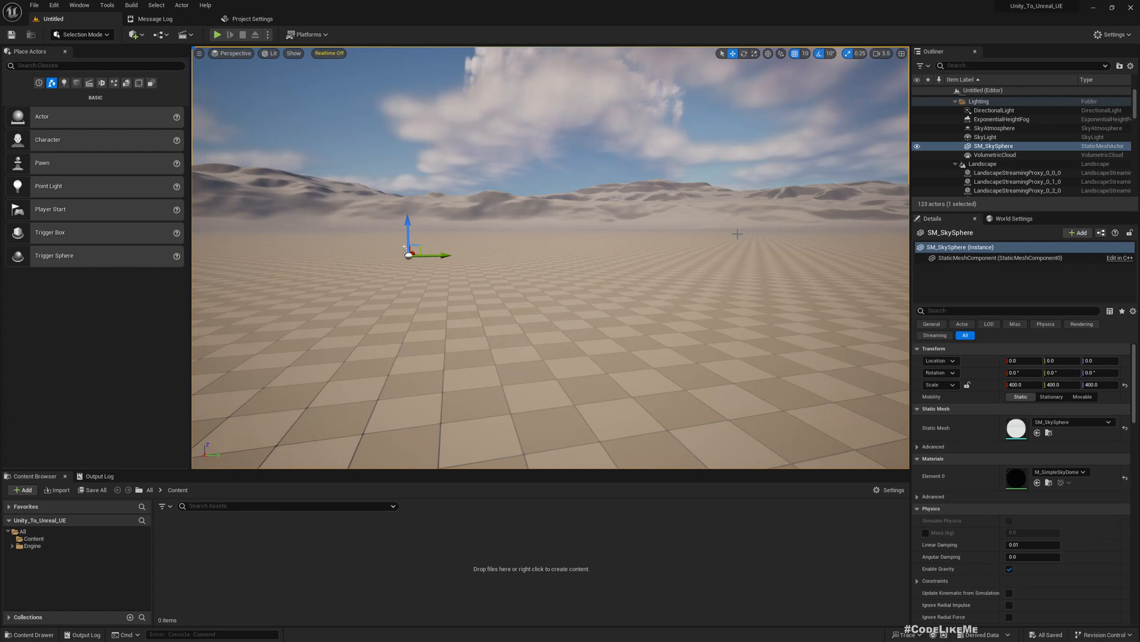
right_click_drag(737, 234, 724, 243)
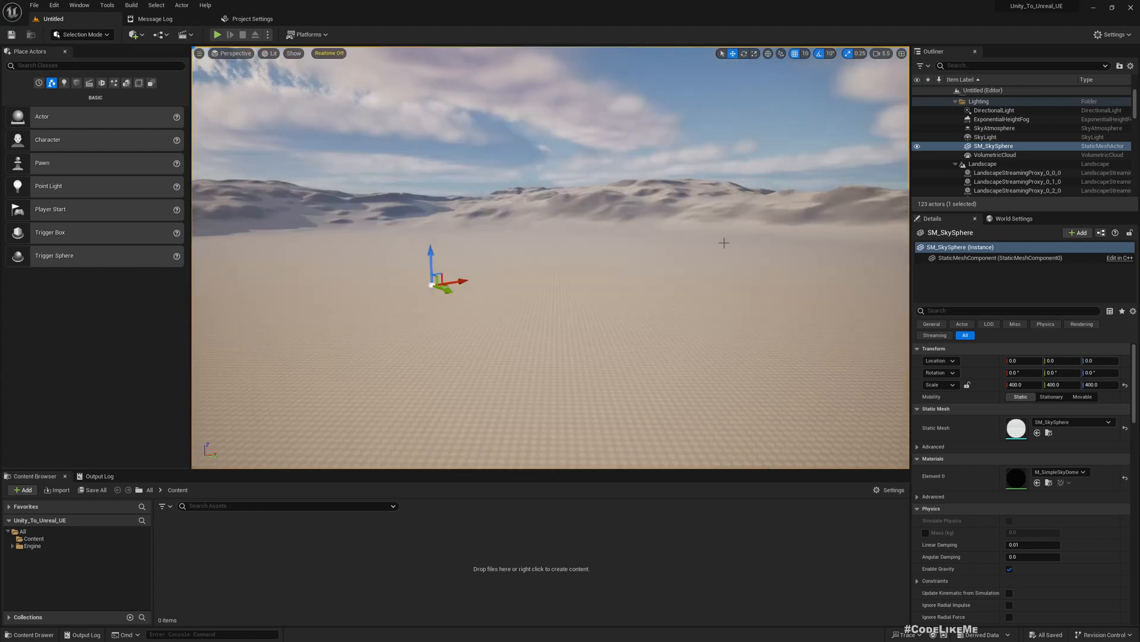
Switch to the Unity editor and review the available New Scene templates without creating a scene
key("alt+Tab")
left_click(486, 316)
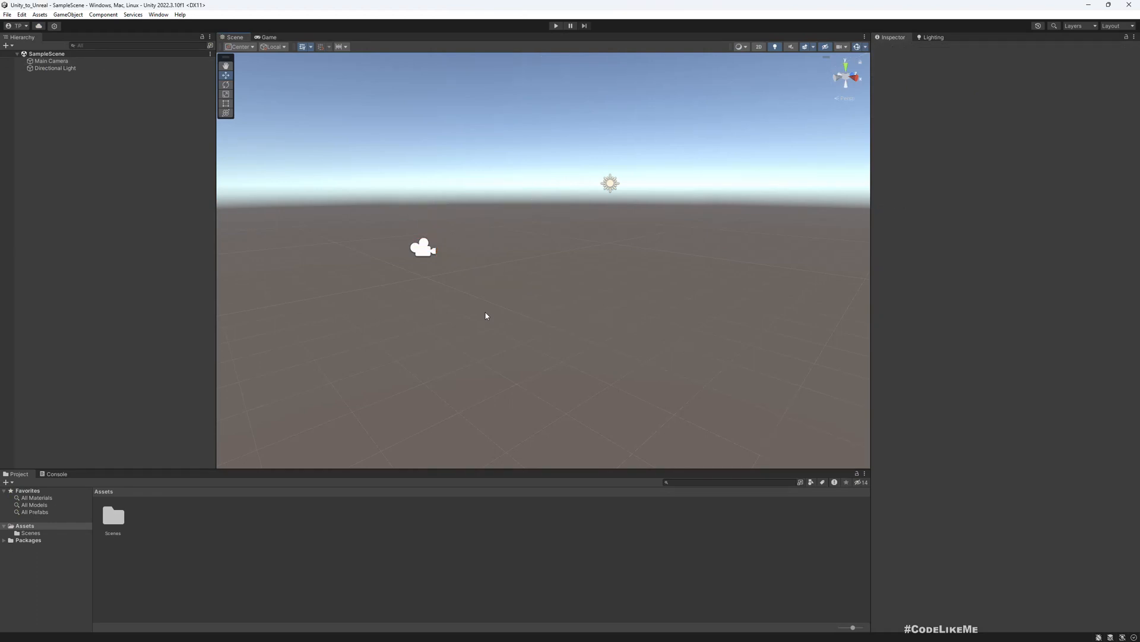
key("ctrl+n")
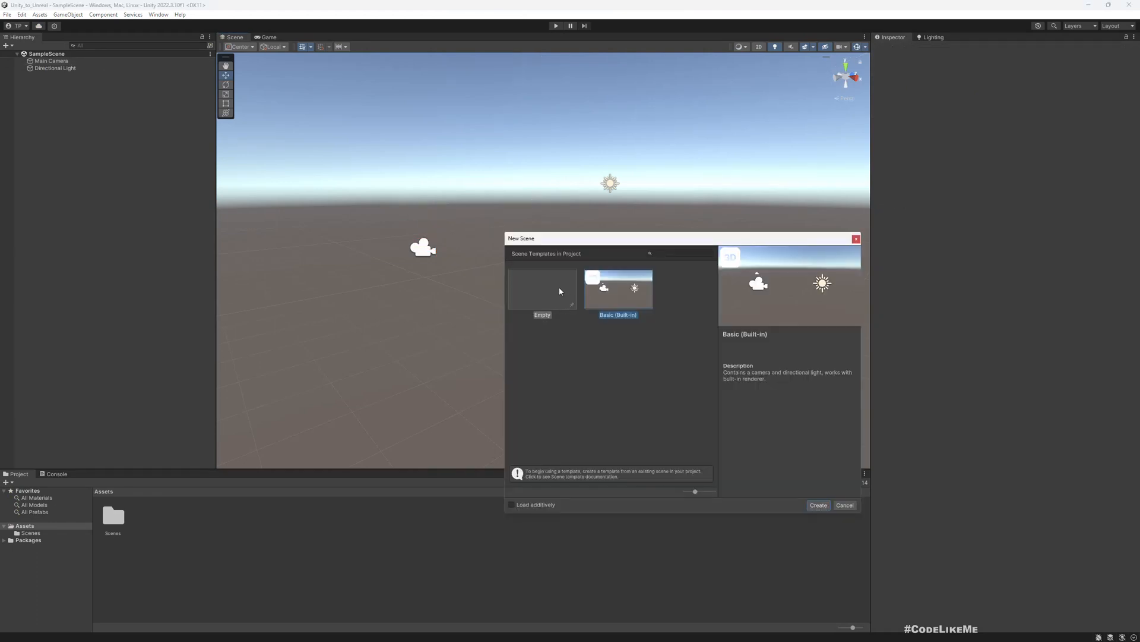
left_click(857, 239)
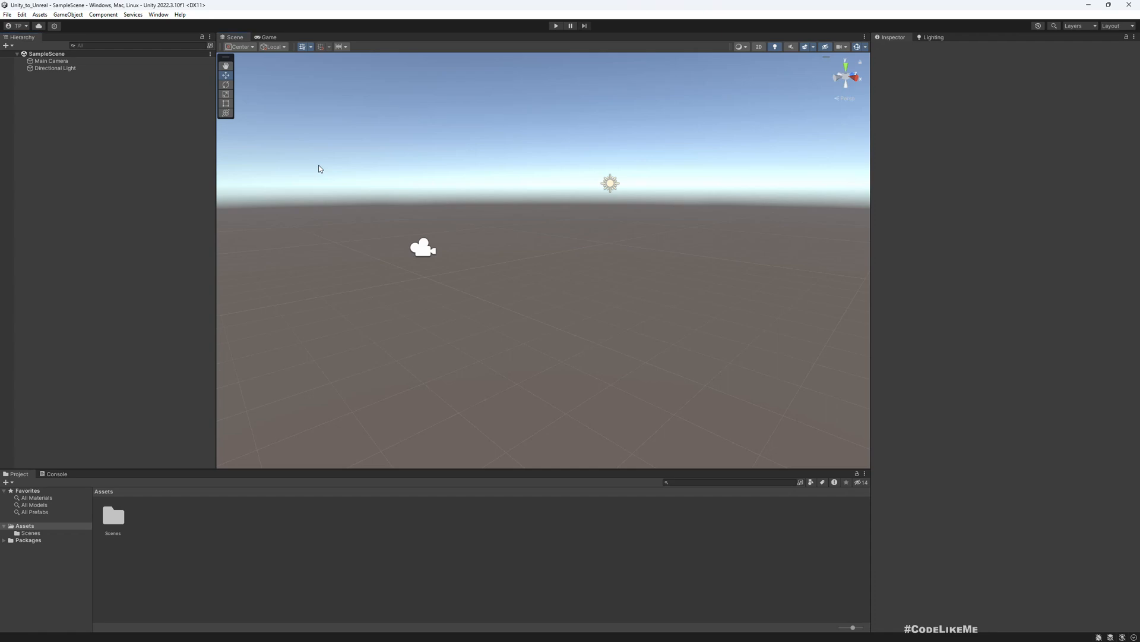
Open the Scenes folder in the Unity project's assets and inspect the SampleScene asset
double_click(113, 522)
left_click(112, 520)
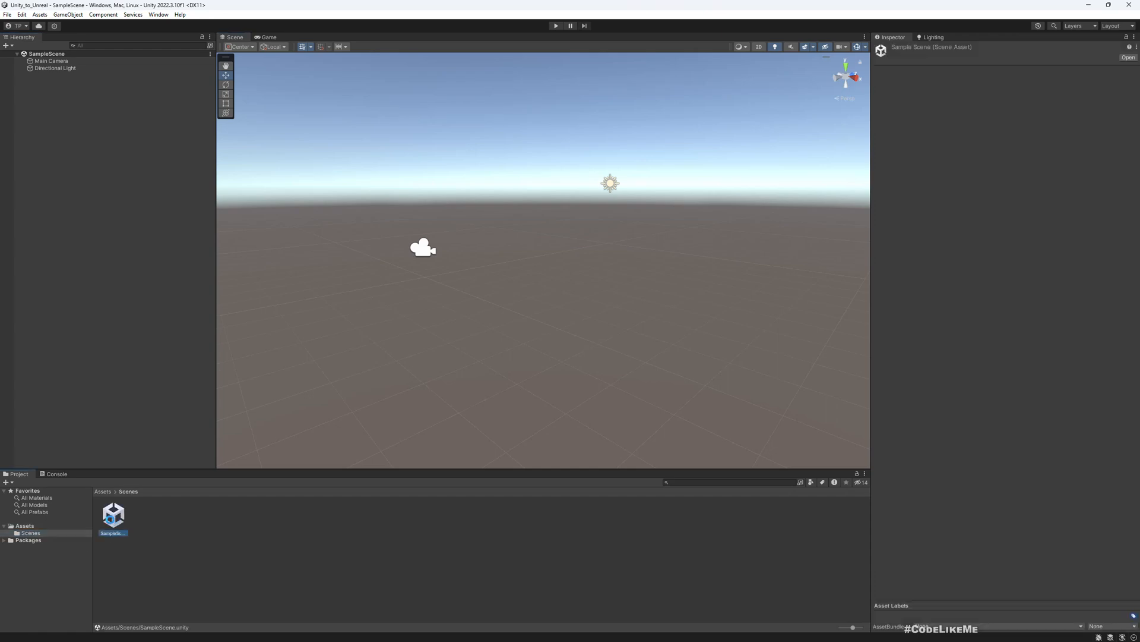
left_click(172, 244)
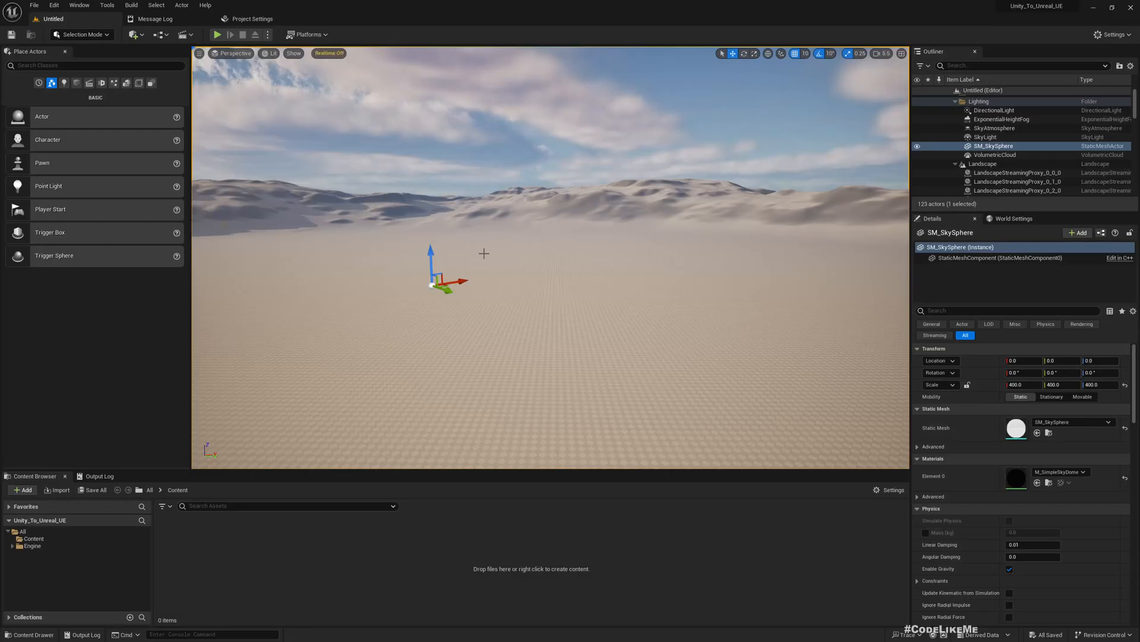
Switch to the Unreal editor, create a new level from the Empty Level template, and look around it
right_click_drag(555, 284, 556, 284)
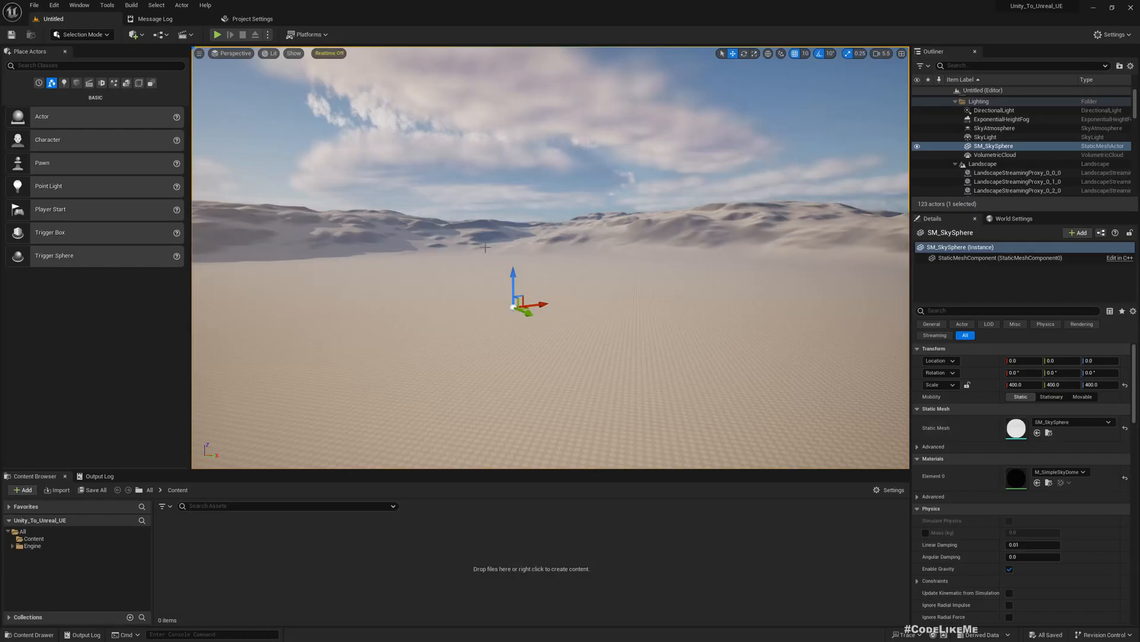
right_click_drag(490, 250, 490, 250)
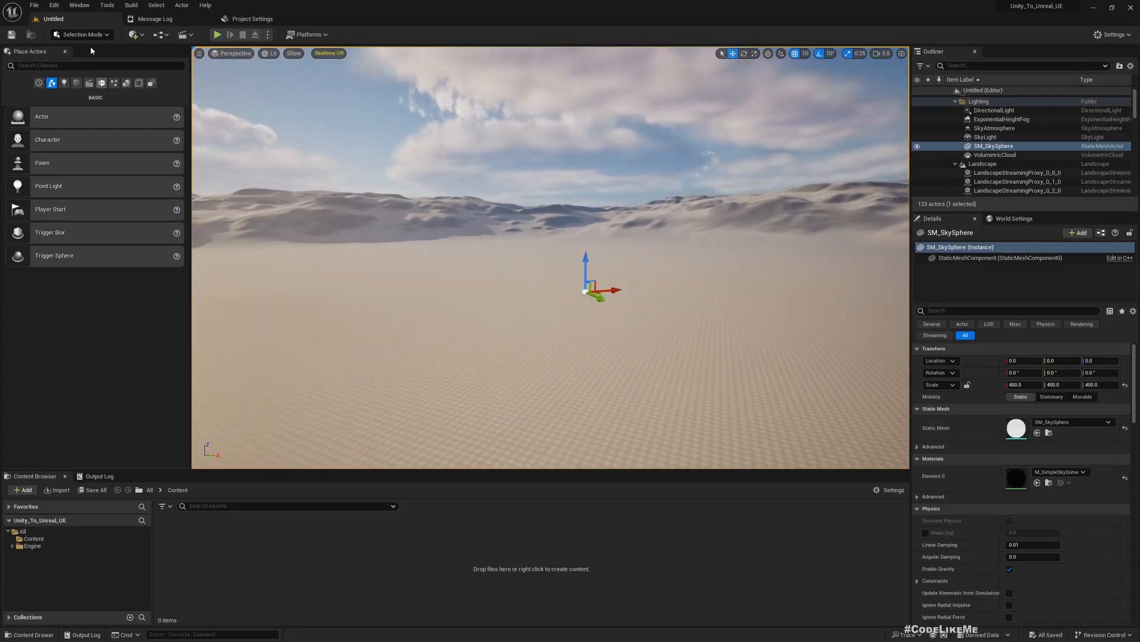
left_click(33, 4)
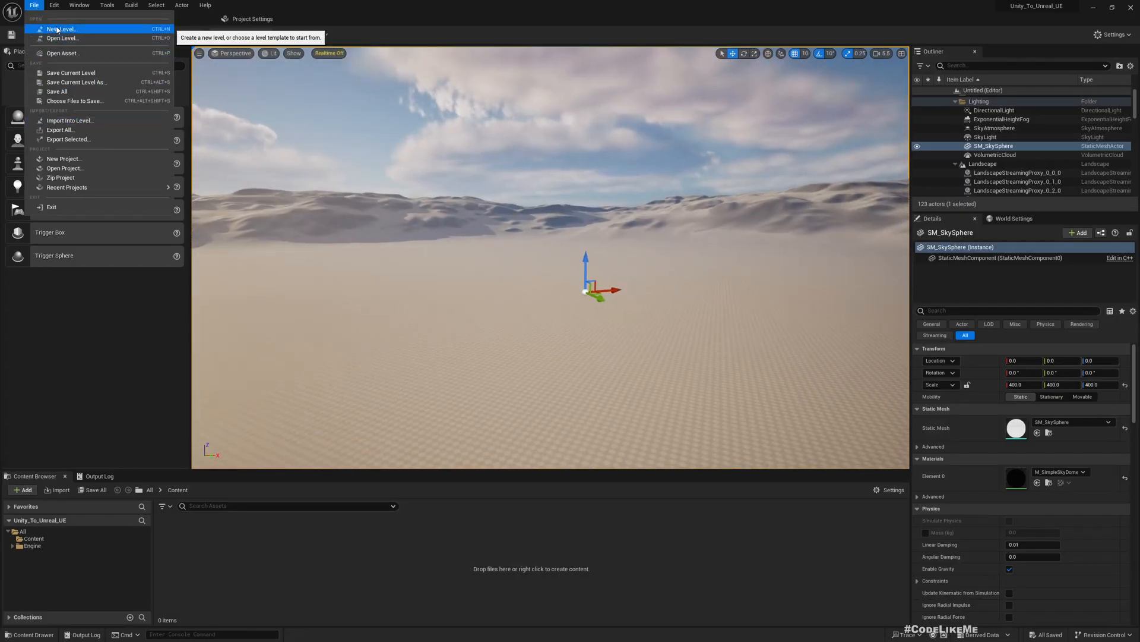
left_click(62, 28)
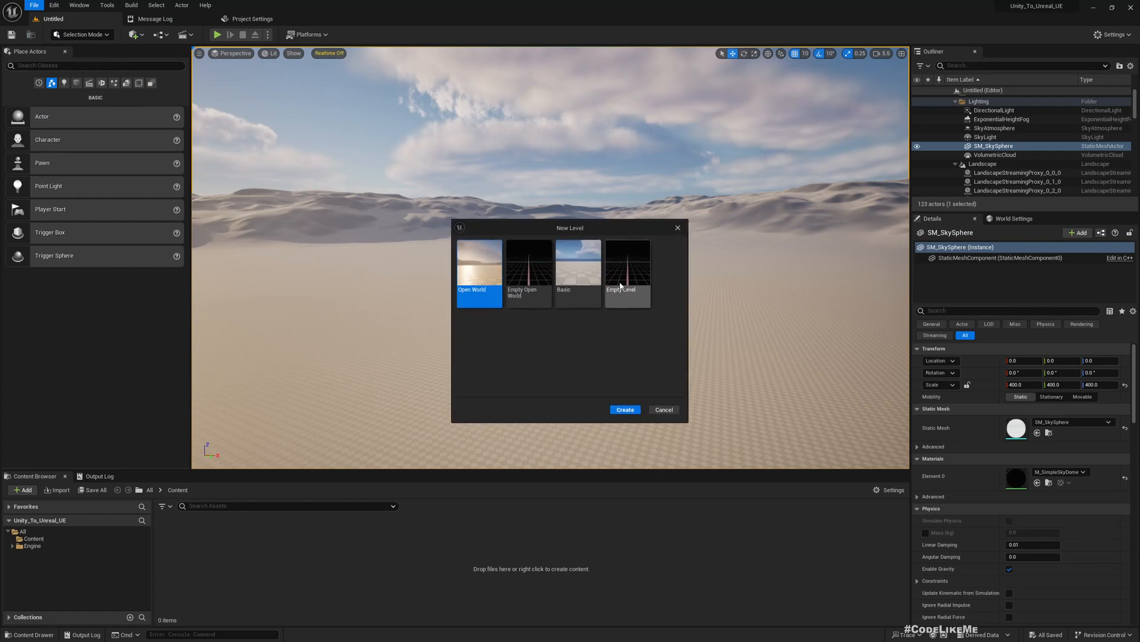
left_click(644, 278)
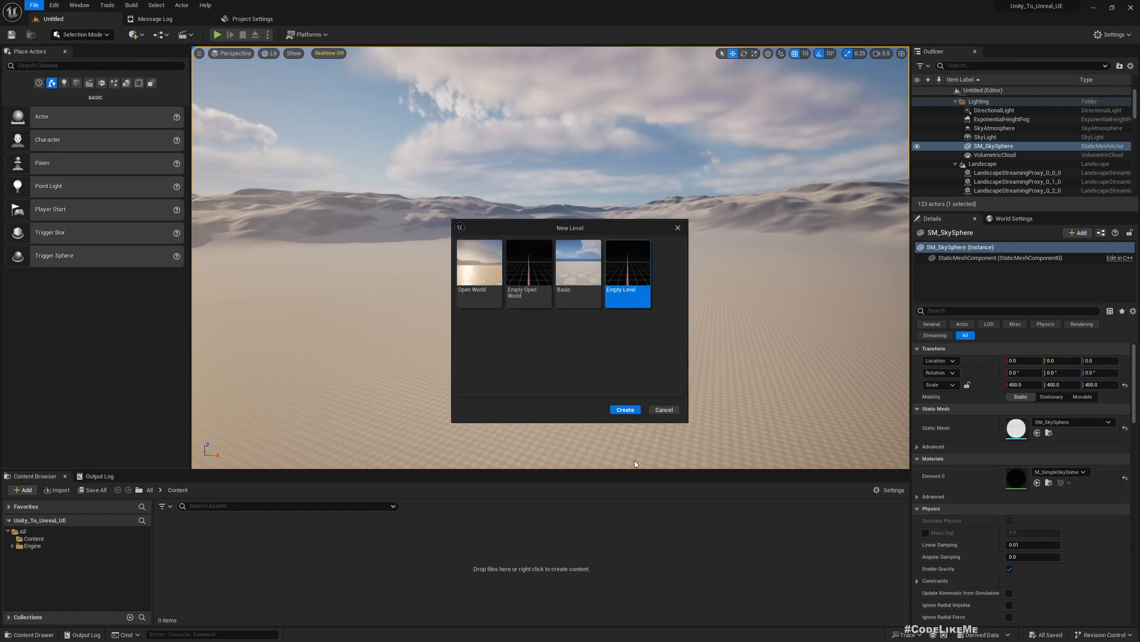
left_click(623, 410)
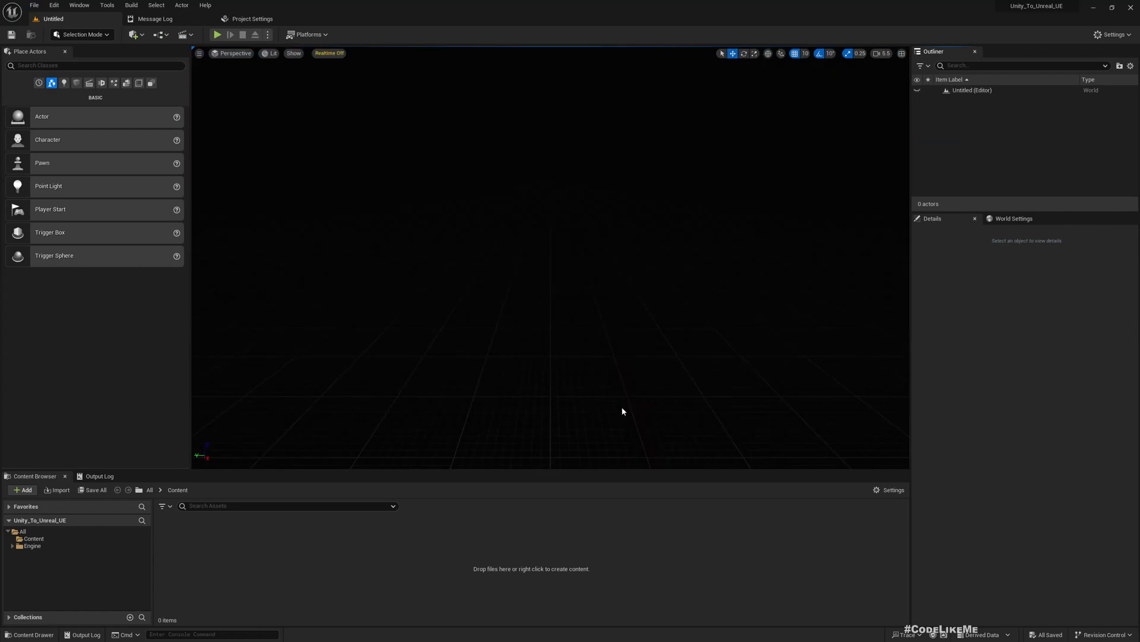
right_click_drag(550, 258, 553, 349)
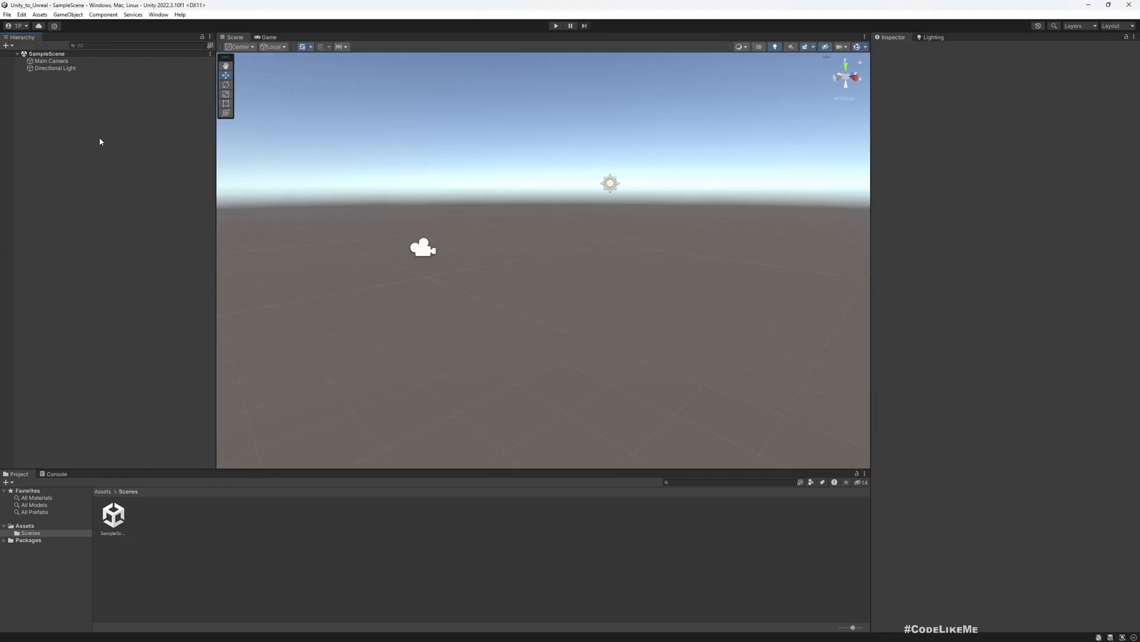
Switch to the Unity editor and add a 3D Plane object to SampleScene
right_click(100, 141)
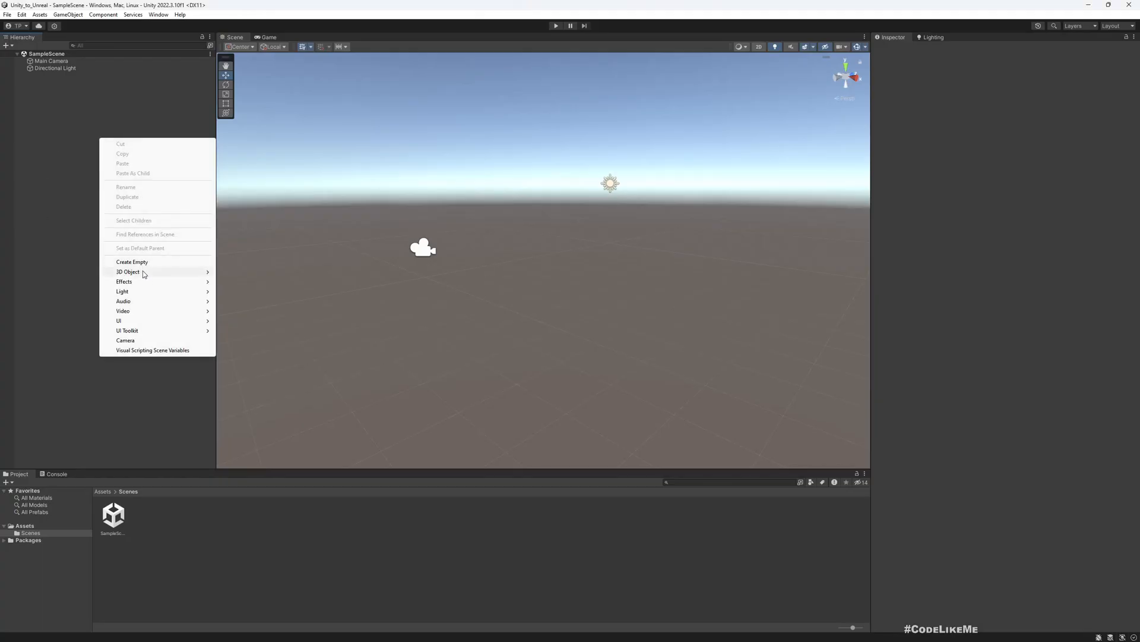
right_click(53, 111)
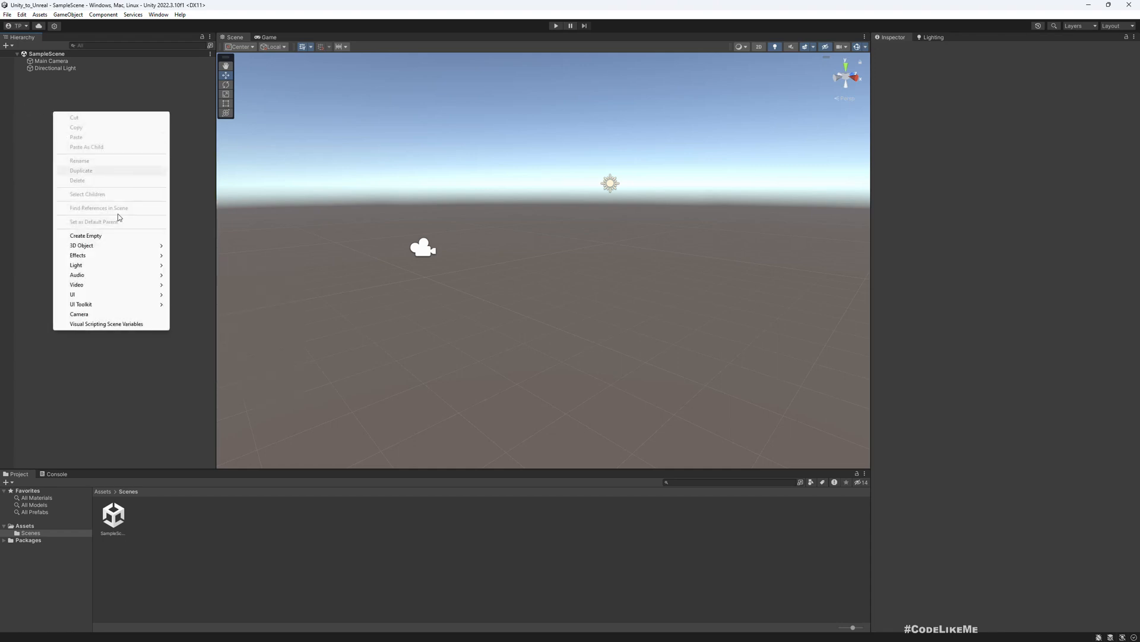
mouse_move(119, 246)
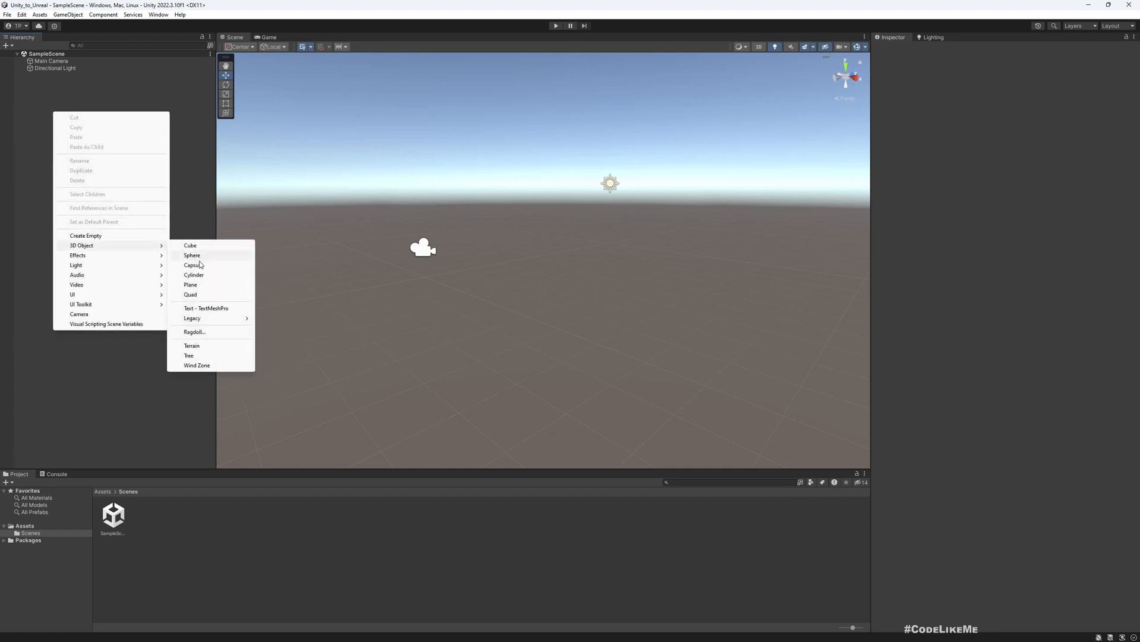
left_click(196, 284)
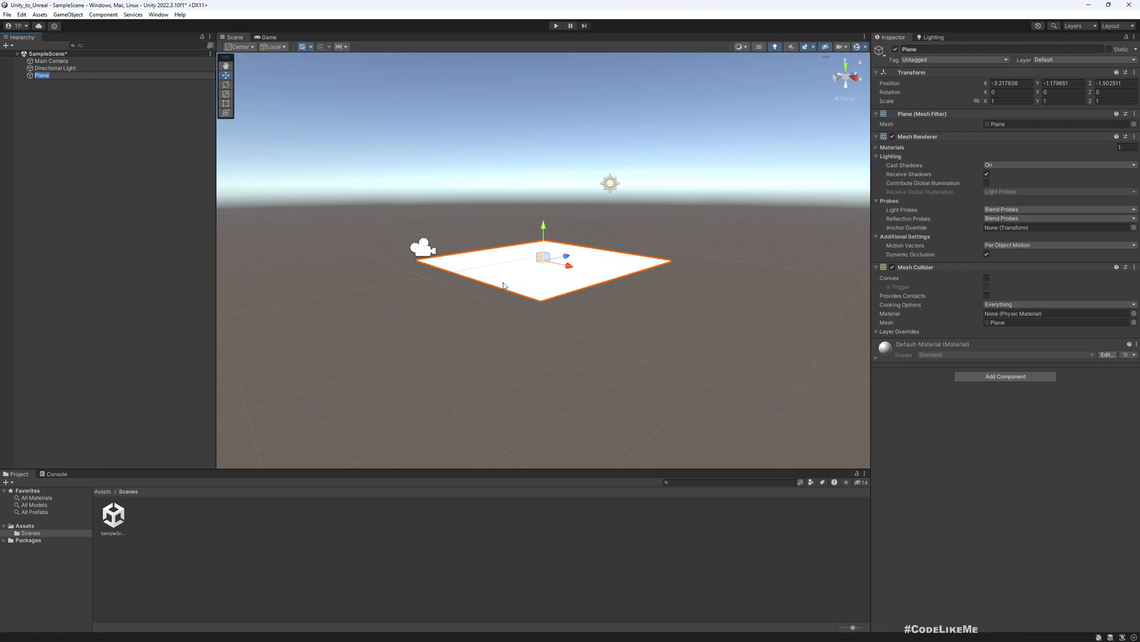
right_click_drag(525, 287, 512, 326)
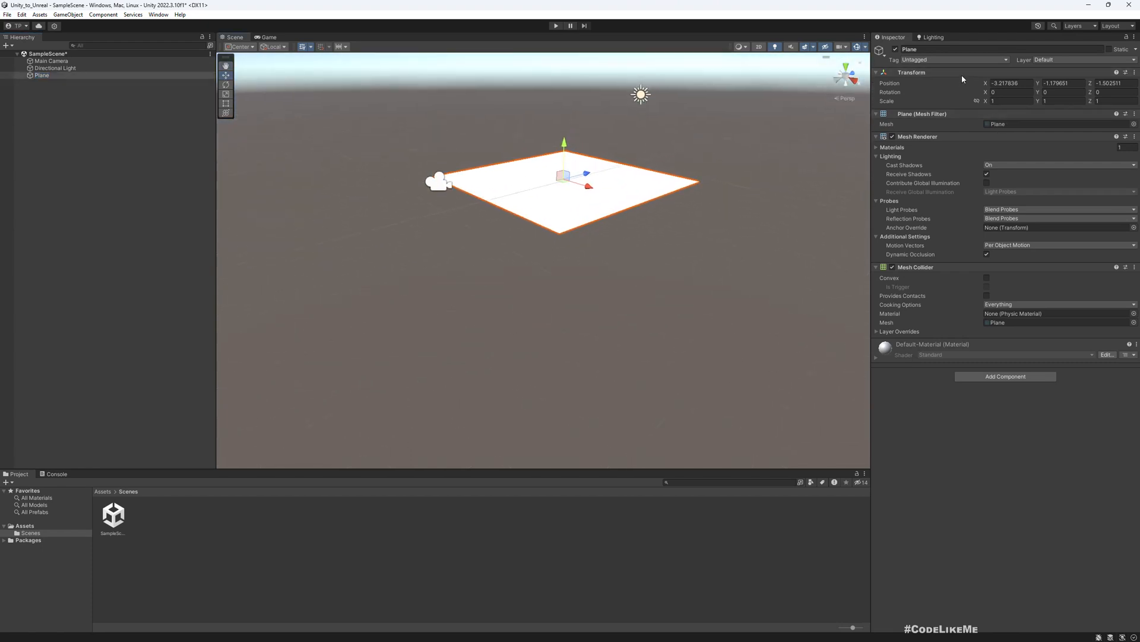
Set the Unity plane's position to 0 on the X, Y and Z axes
left_click(1025, 83)
type("0")
key("Tab")
type("0")
key("Tab")
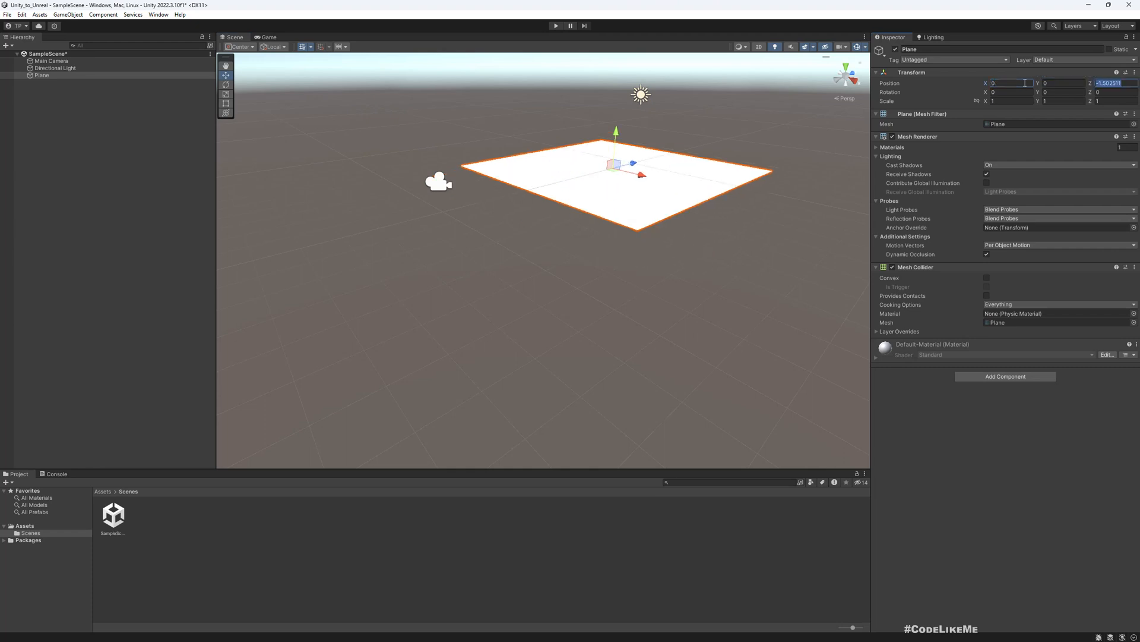
type("0")
Set the plane's scale to 100 on the X and Z axes
left_click(1010, 101)
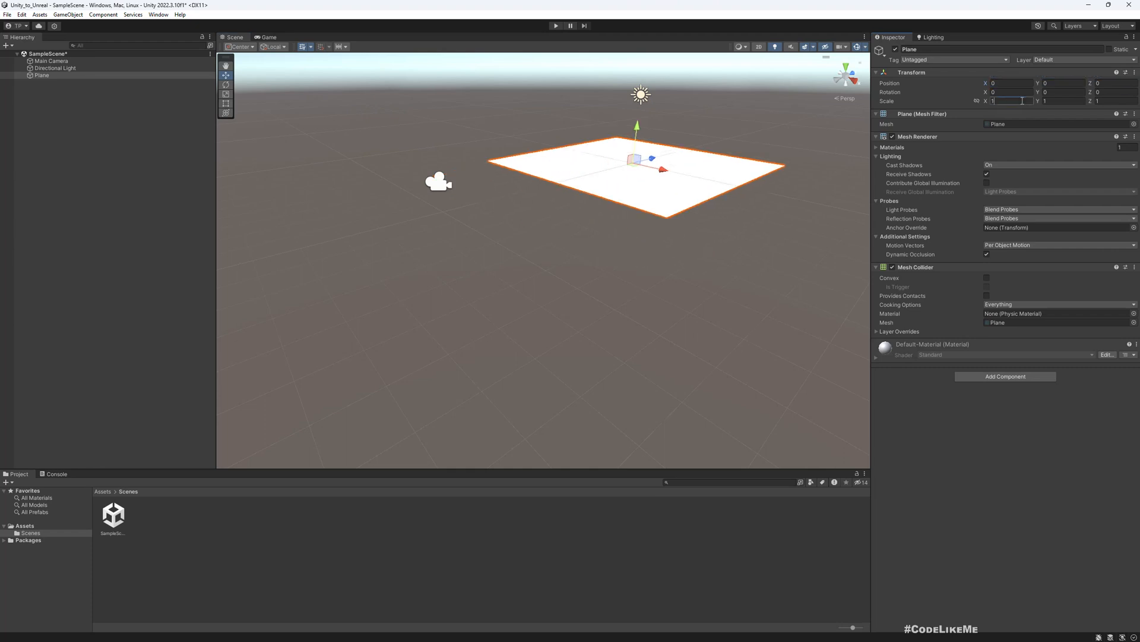
type("100")
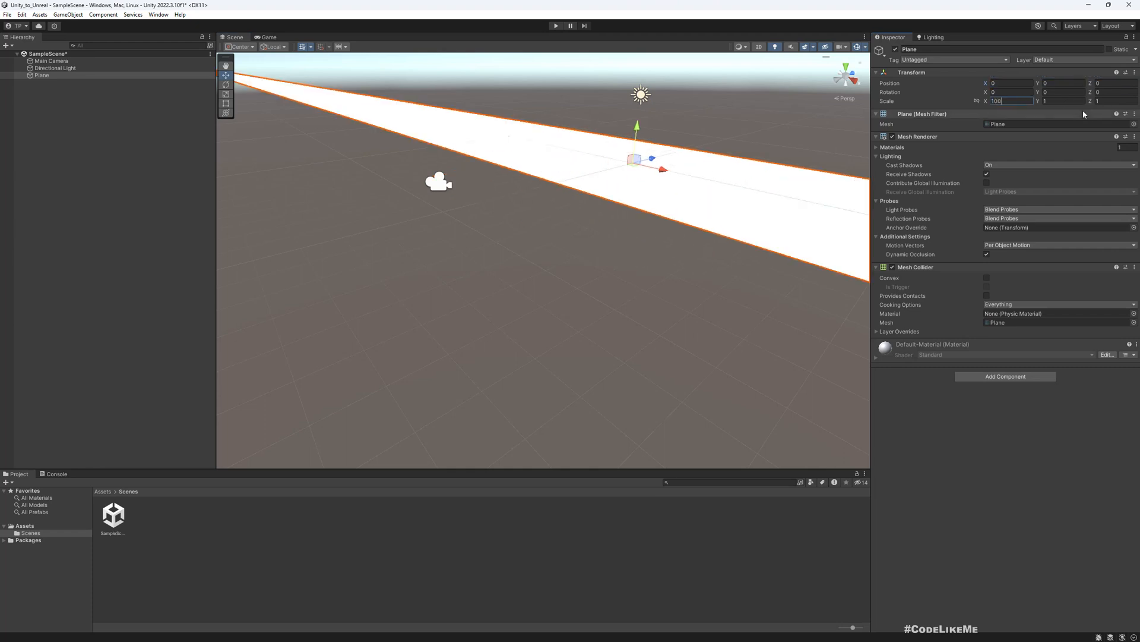
key("Tab")
key("Tab")
type("100")
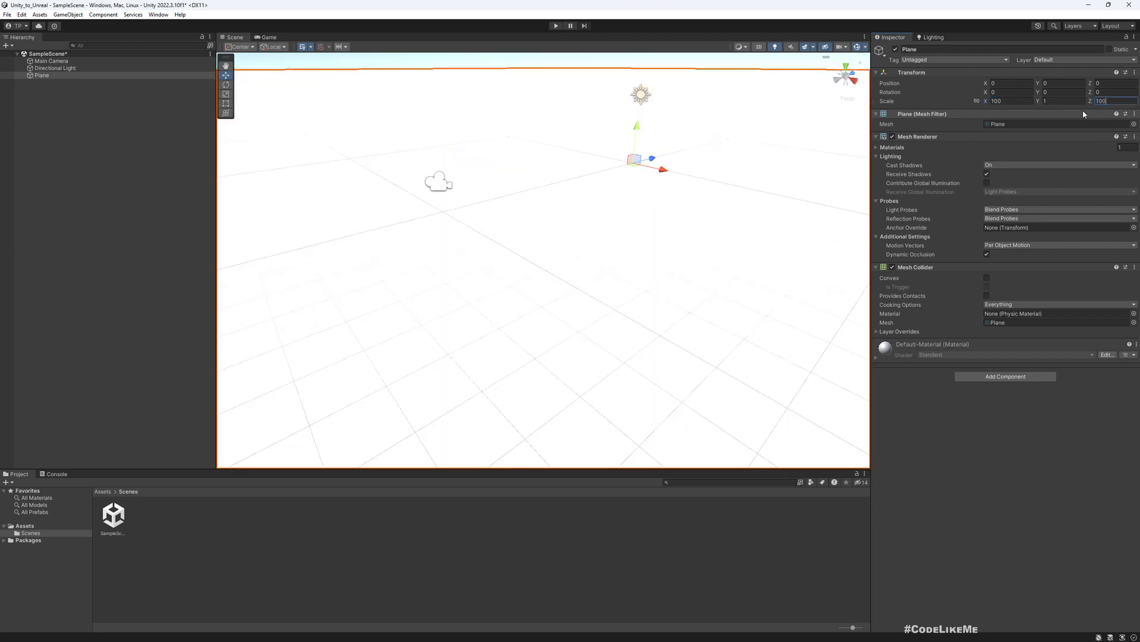
Check the enlarged plane through the Game view and return to the Scene view
left_click_drag(590, 180, 457, 184, "alt")
left_click(267, 37)
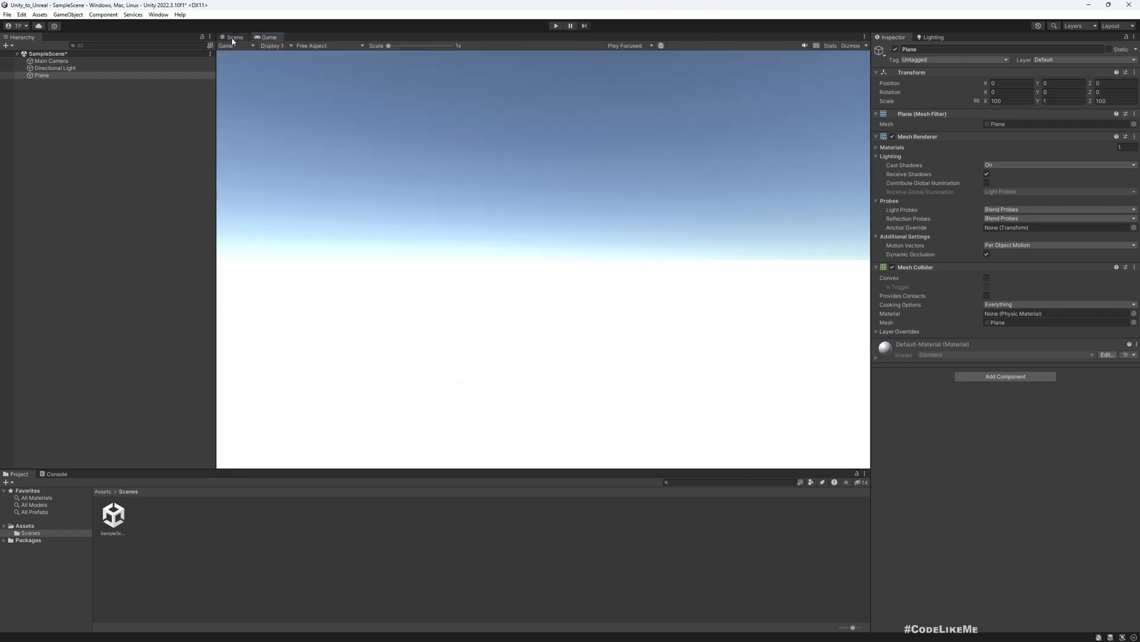
left_click(233, 38)
mouse_move(743, 291)
left_mouse_down("alt")
mouse_move(682, 285)
mouse_move(763, 283)
left_mouse_up("alt")
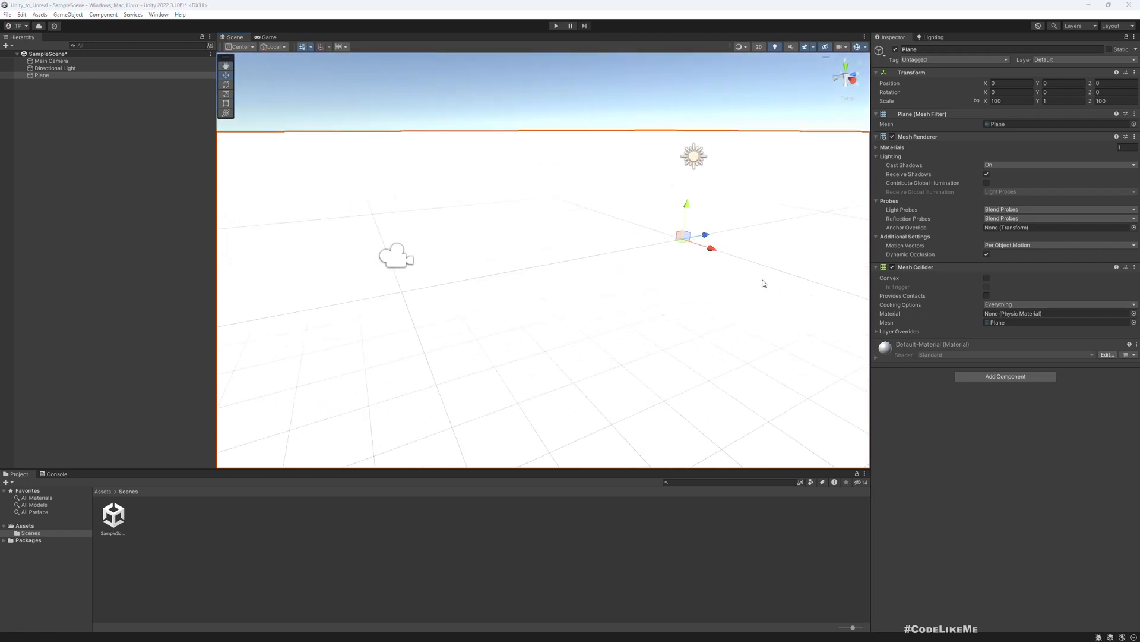
Switch to the Unreal editor and place a Plane shape in the empty level at about X 370, Y 90, Z -180
key("alt+Tab")
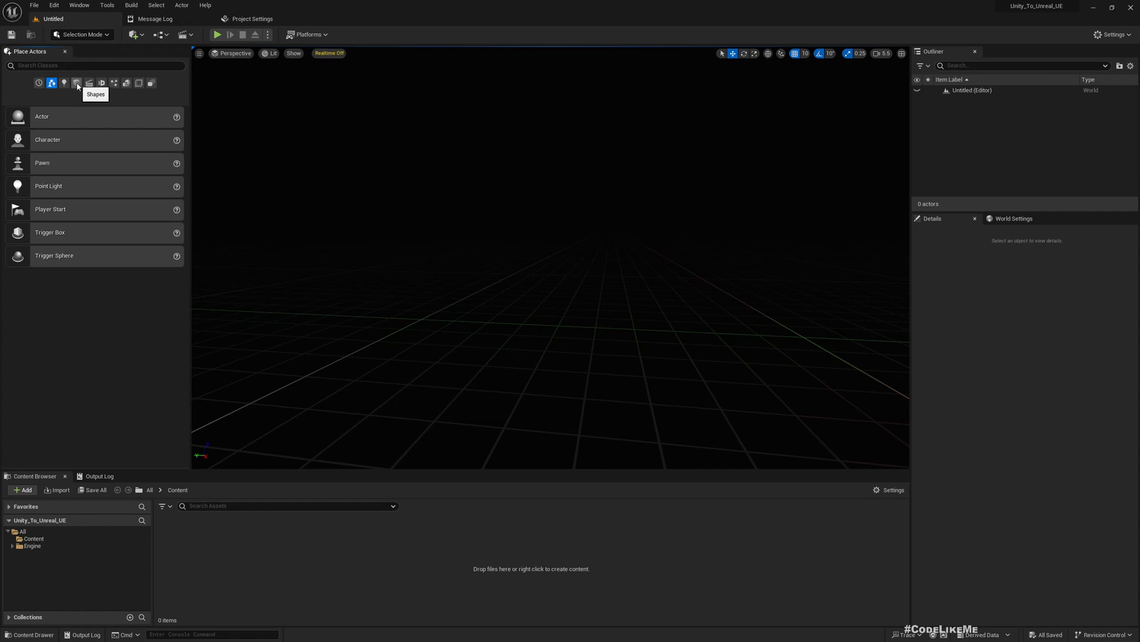
left_click(77, 83)
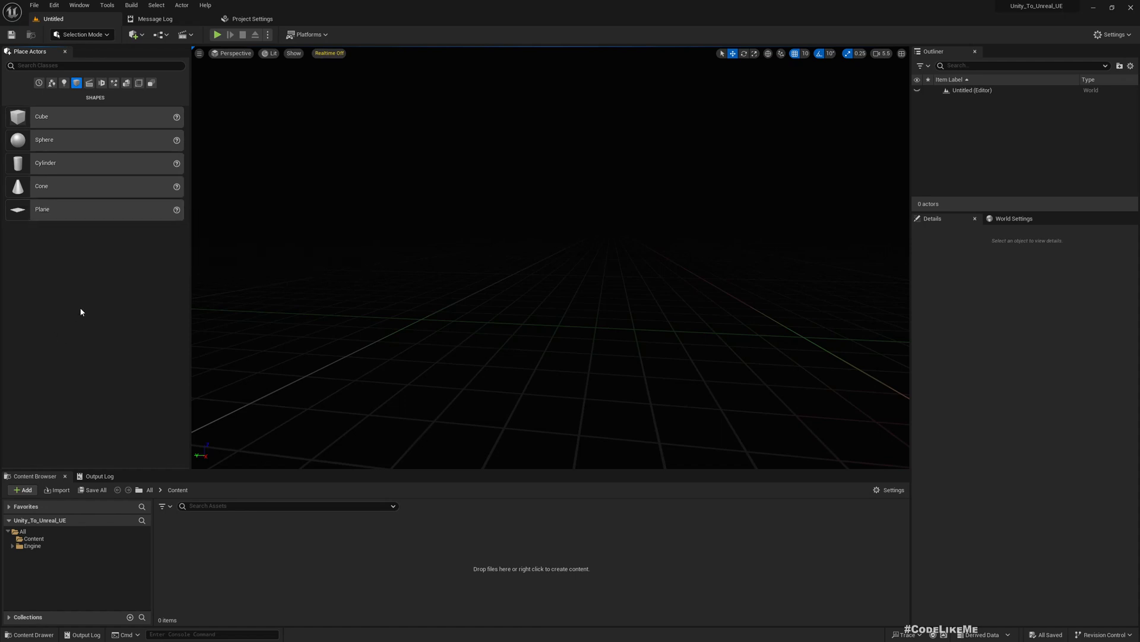
left_click_drag(18, 209, 540, 325)
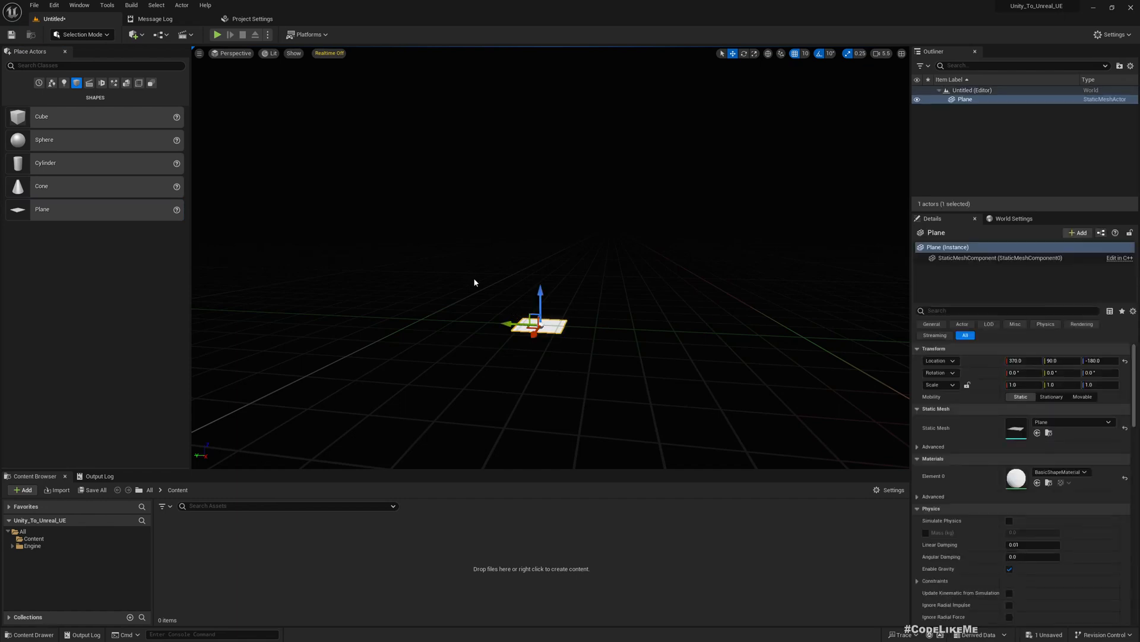
right_click_drag(475, 283, 474, 302)
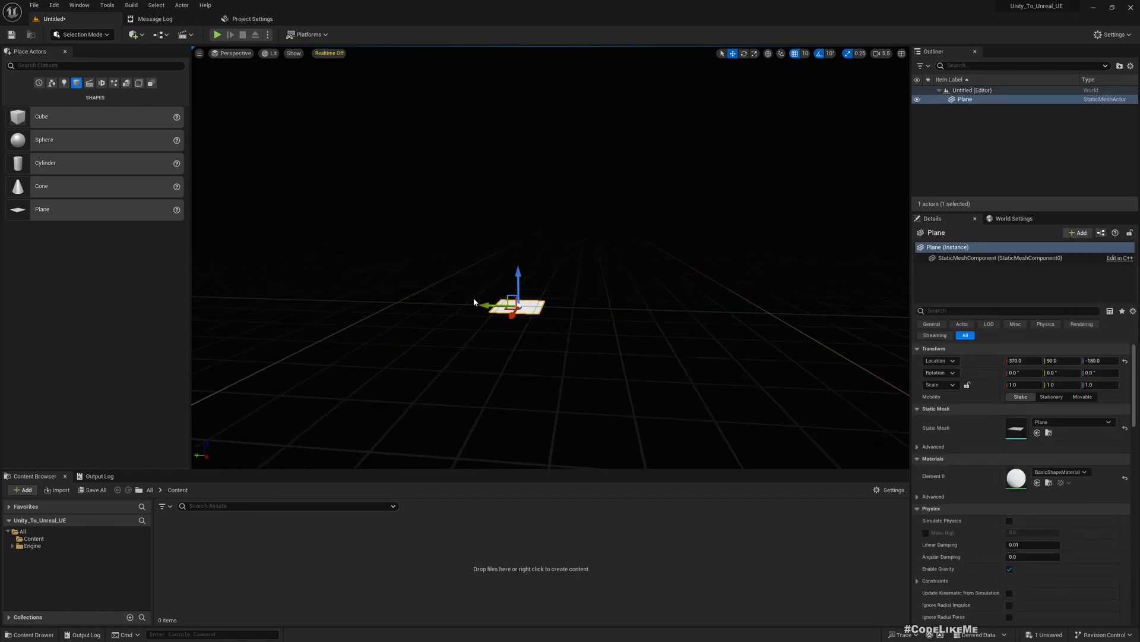
Examine the placed plane in the dark level both deselected and selected, from different distances
left_click(598, 321)
left_click(520, 305)
left_click(692, 354)
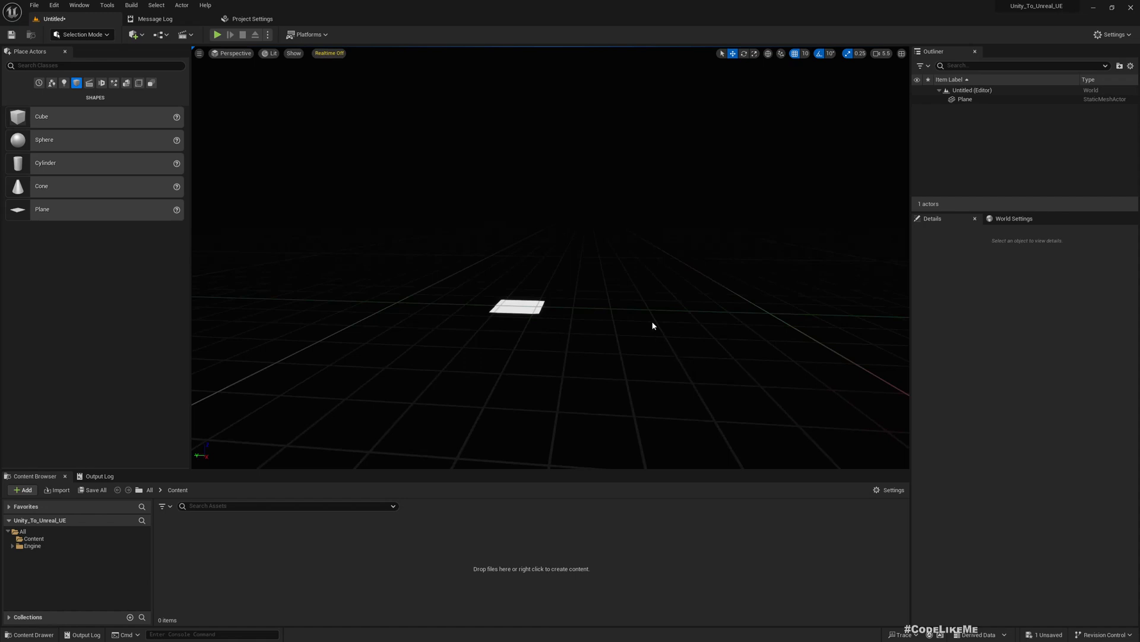
right_click_drag(654, 323, 633, 338)
scroll(659, 319, "up", 3)
scroll(659, 319, "down", 2)
left_click(552, 342)
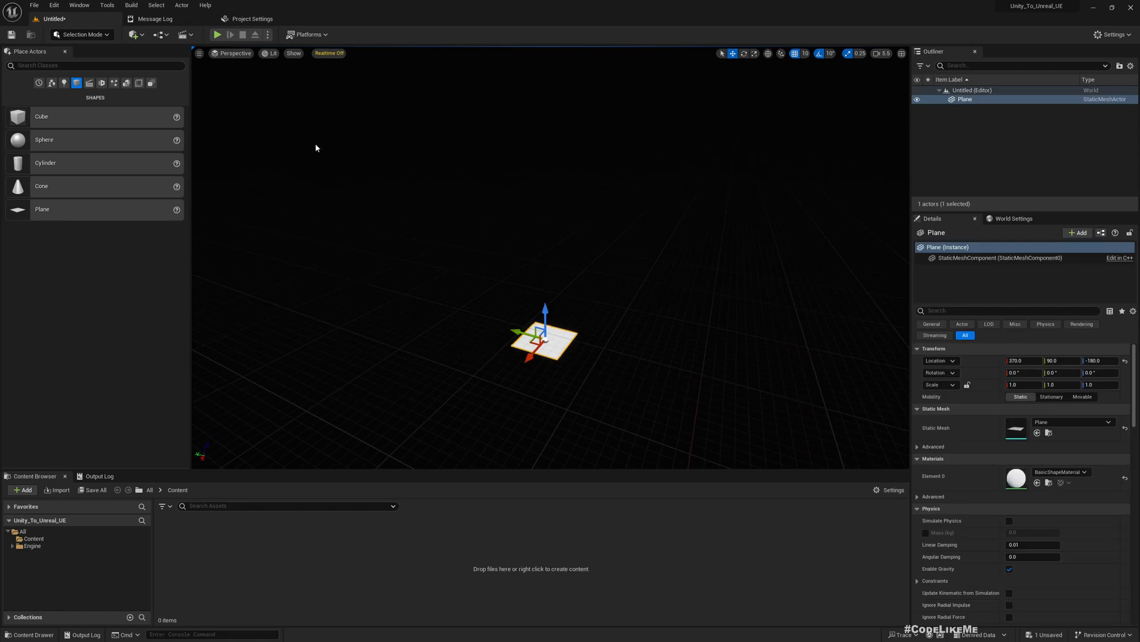
Preview the level in the Unlit view mode, return to Lit, and select the plane
left_click(267, 54)
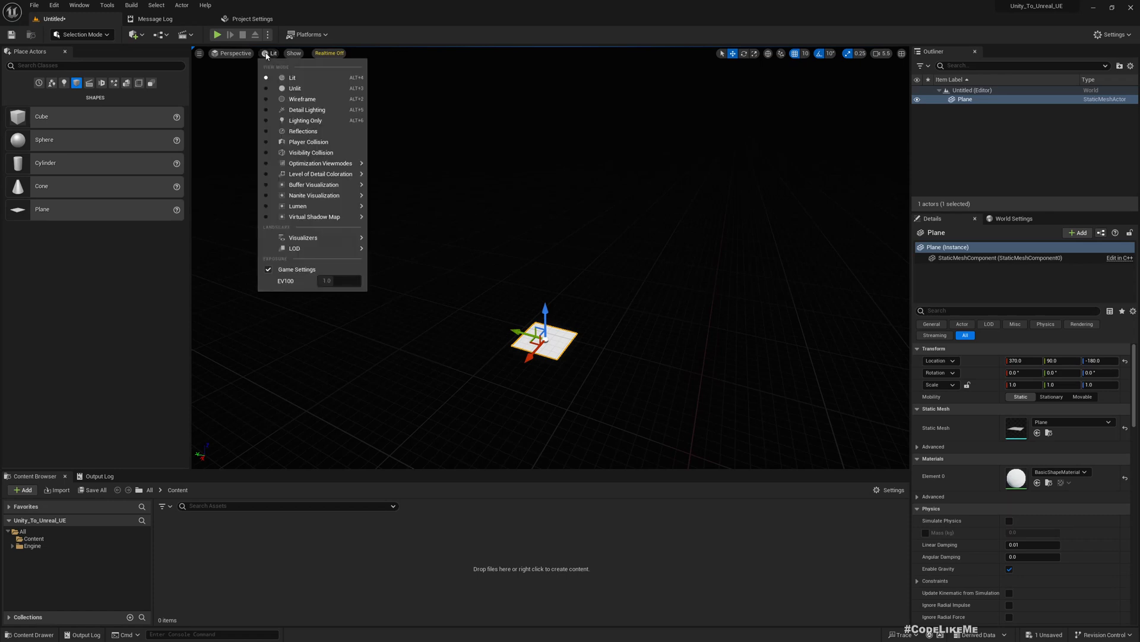
left_click(292, 88)
right_click_drag(487, 194, 576, 205)
key("h")
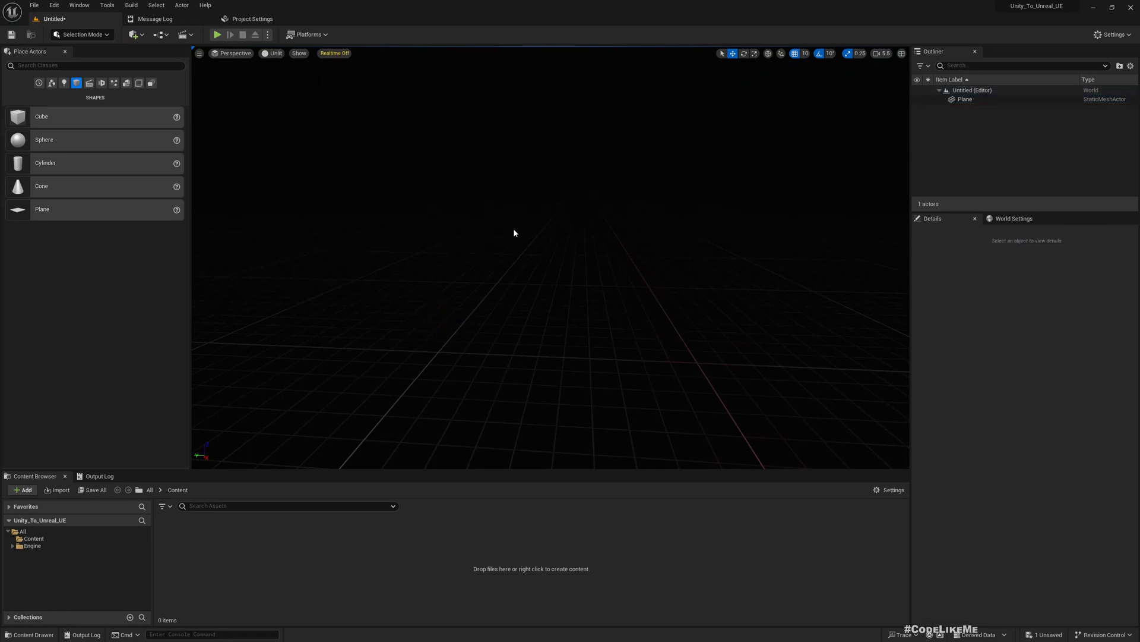
left_click(272, 53)
left_click(284, 77)
left_click(442, 333)
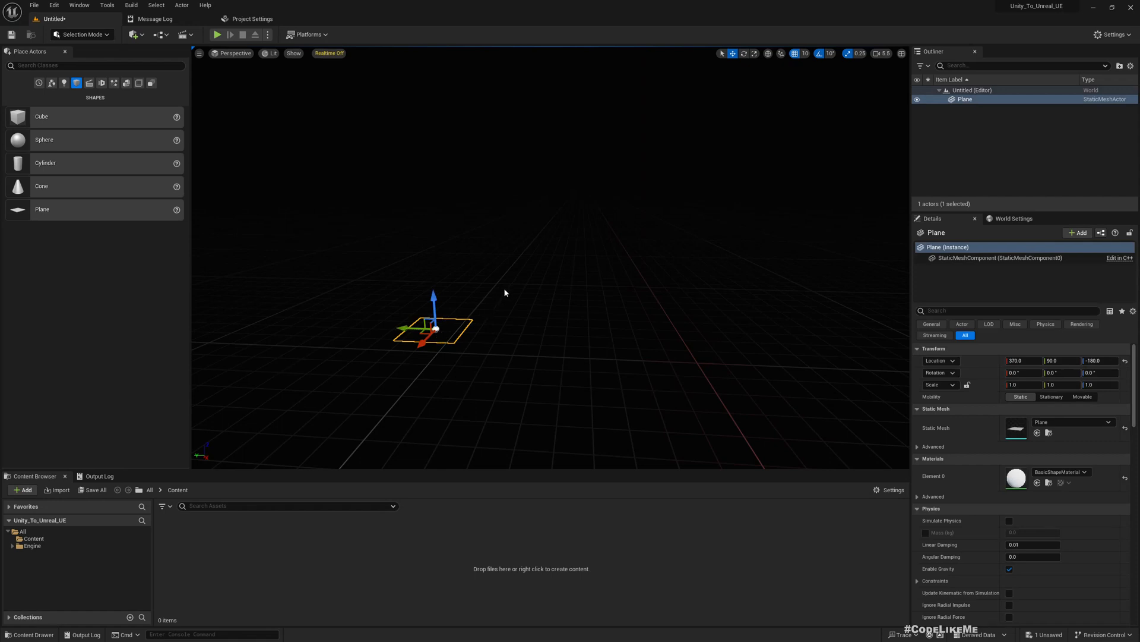
right_click_drag(505, 291, 468, 257)
Set the viewport's view mode to Unlit and select the plane
left_click(264, 56)
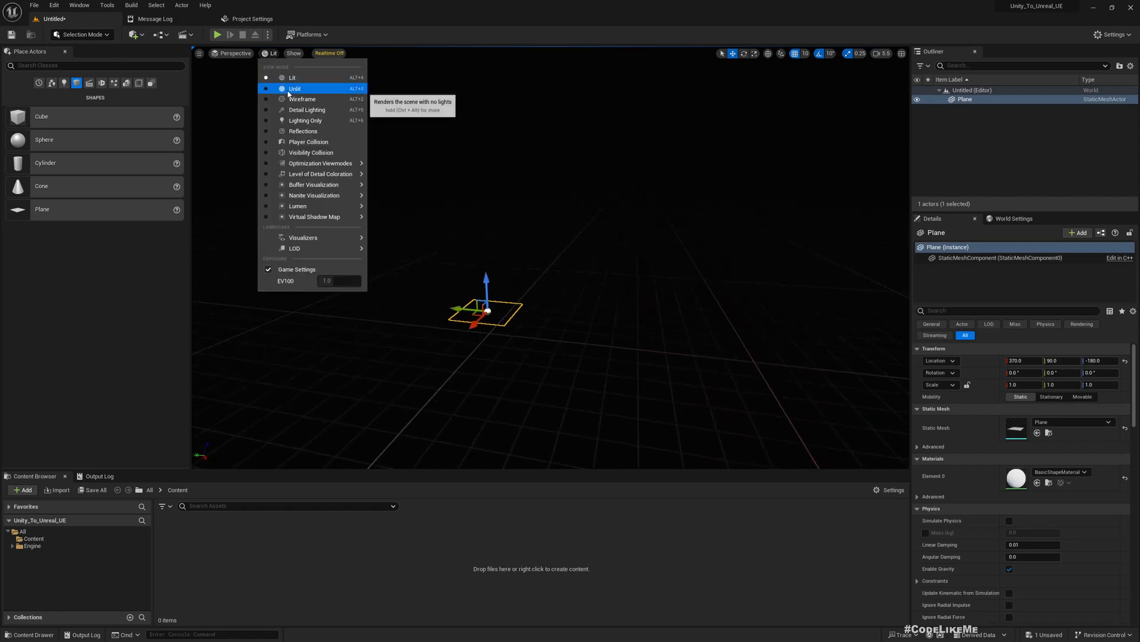
left_click(284, 90)
left_click(488, 190)
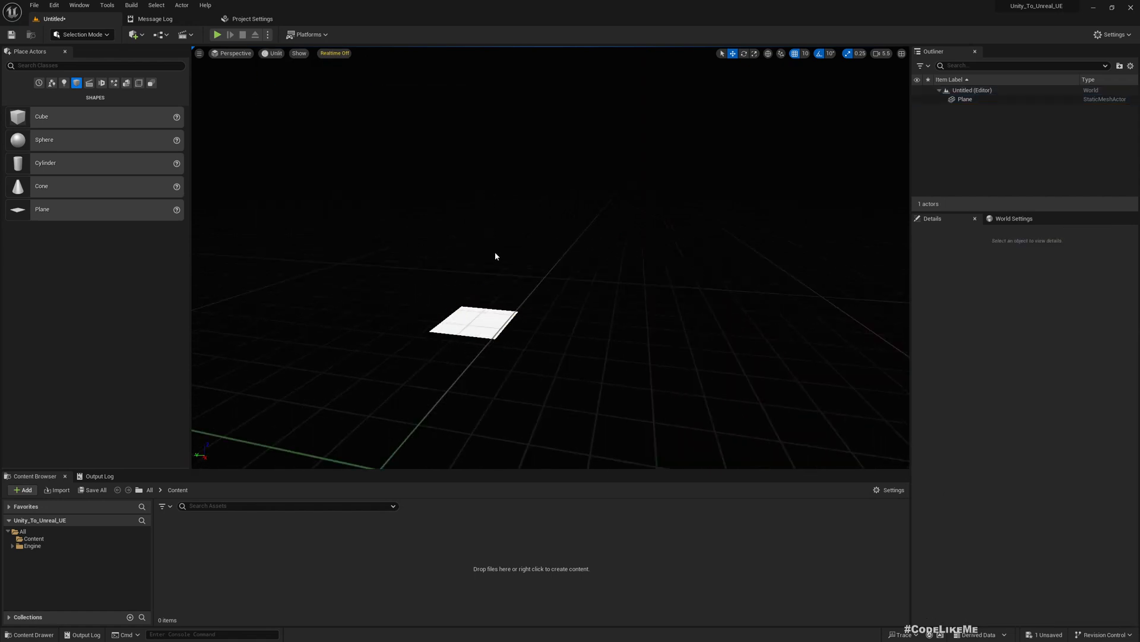
left_click(490, 302)
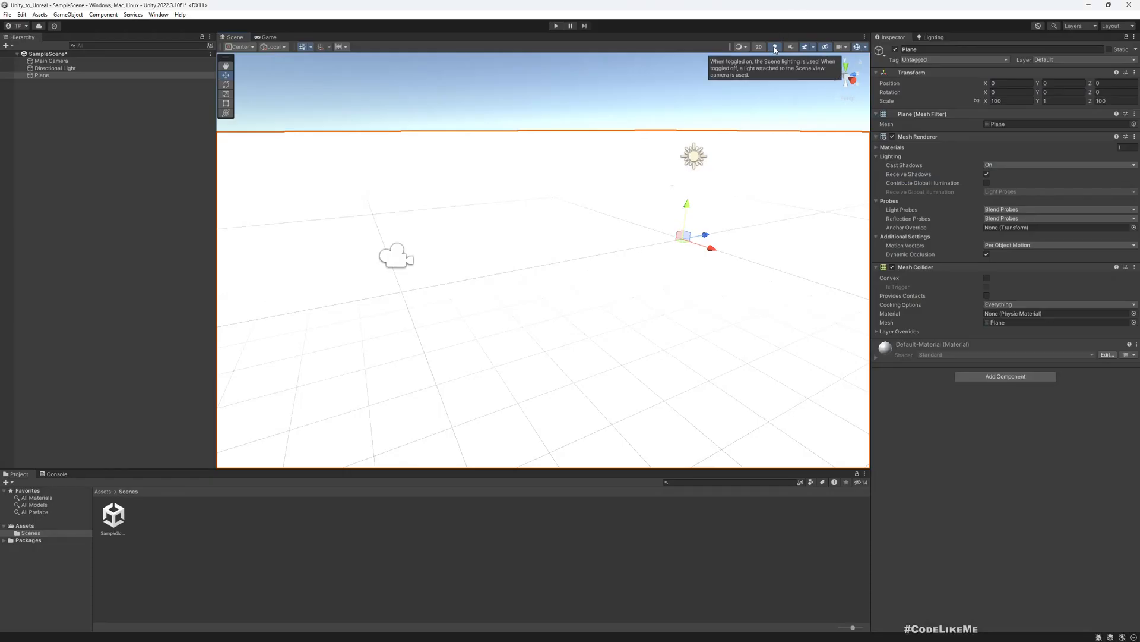
Switch to the Unity editor and toggle the Scene view's lighting off and back on
left_click(775, 48)
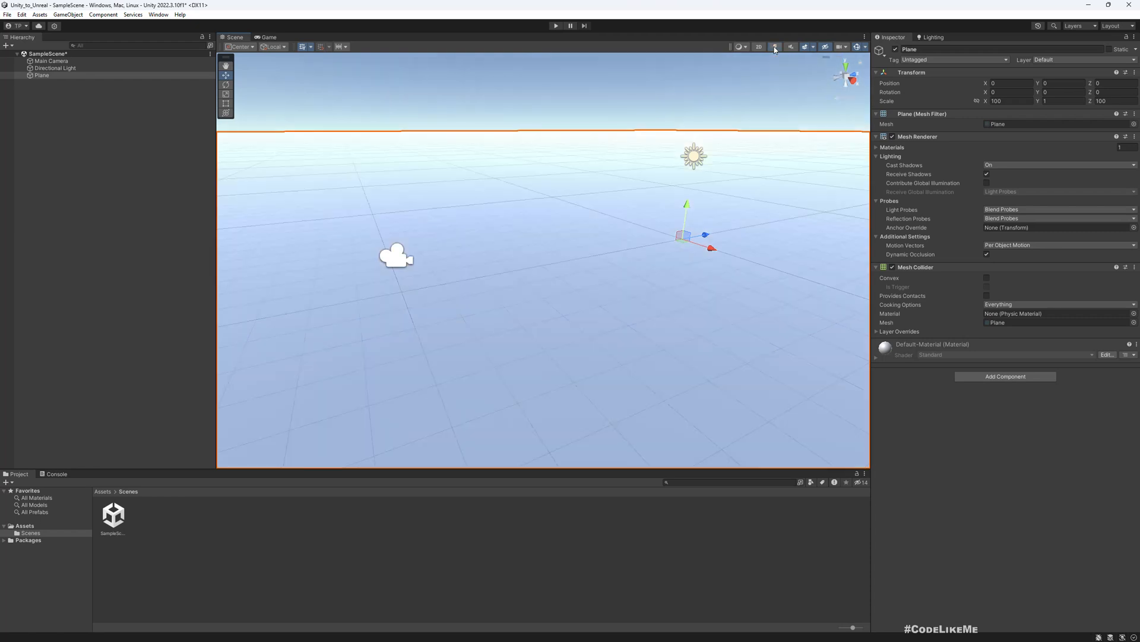
left_click(775, 47)
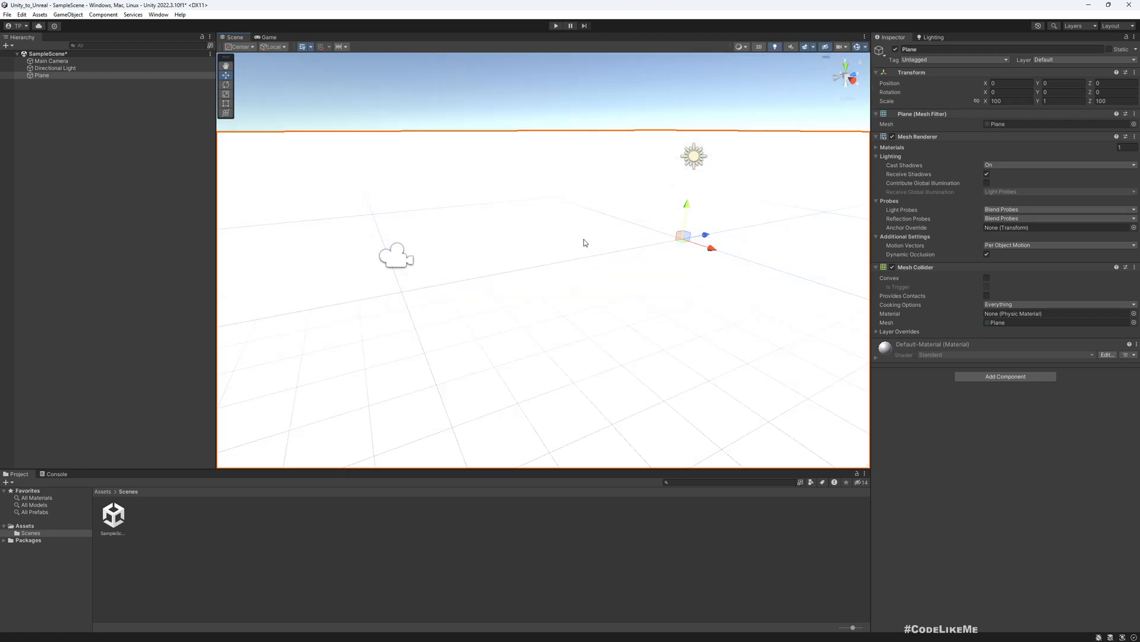
Switch to the Unreal editor, preview the Wireframe and Detail Lighting view modes, and restore Unlit
key("alt+Tab")
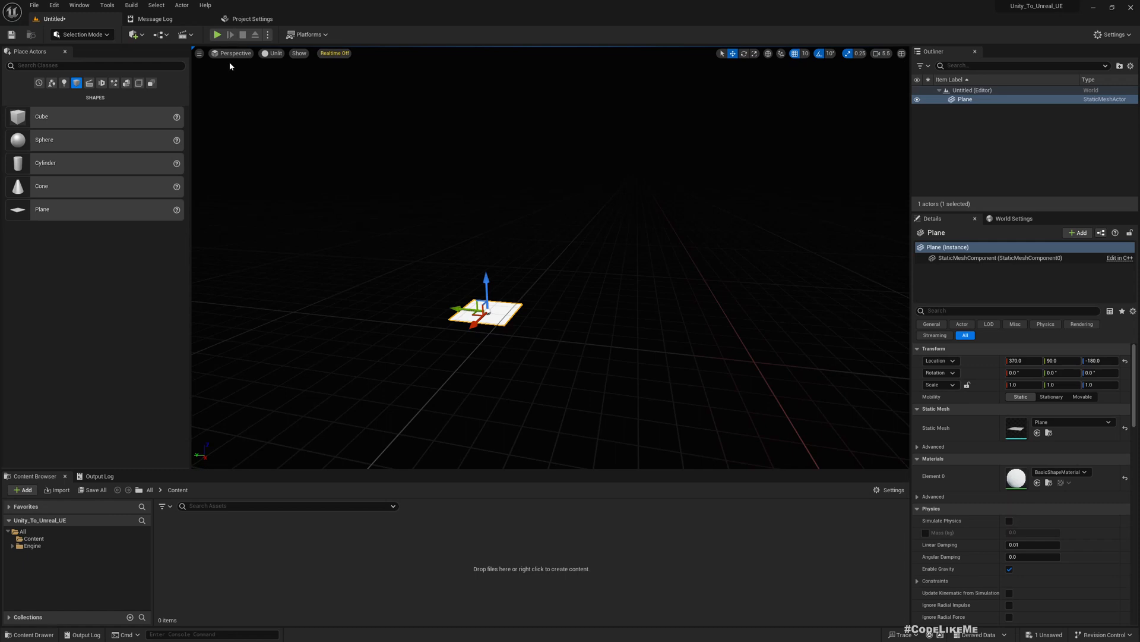
left_click(284, 51)
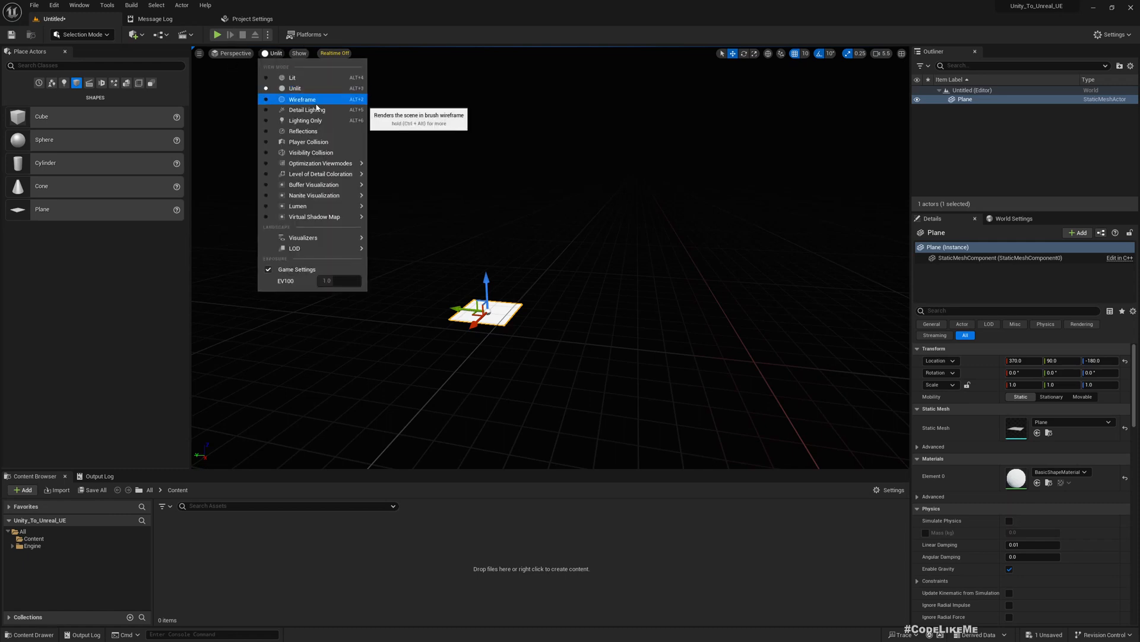
left_click(316, 101)
left_click(284, 53)
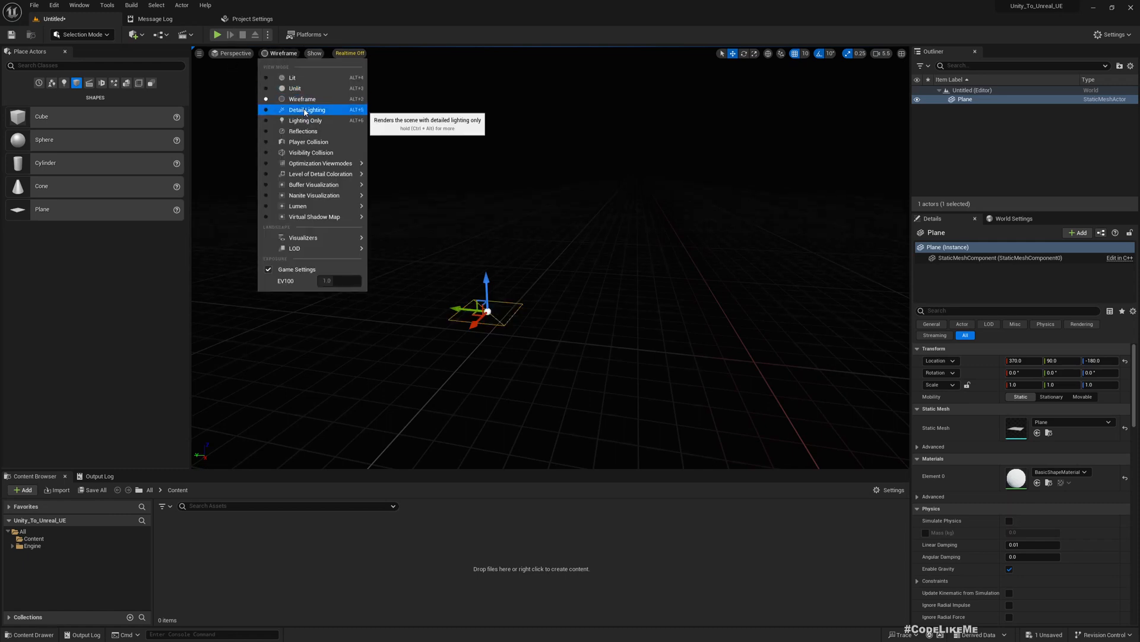
left_click(303, 109)
left_click(279, 51)
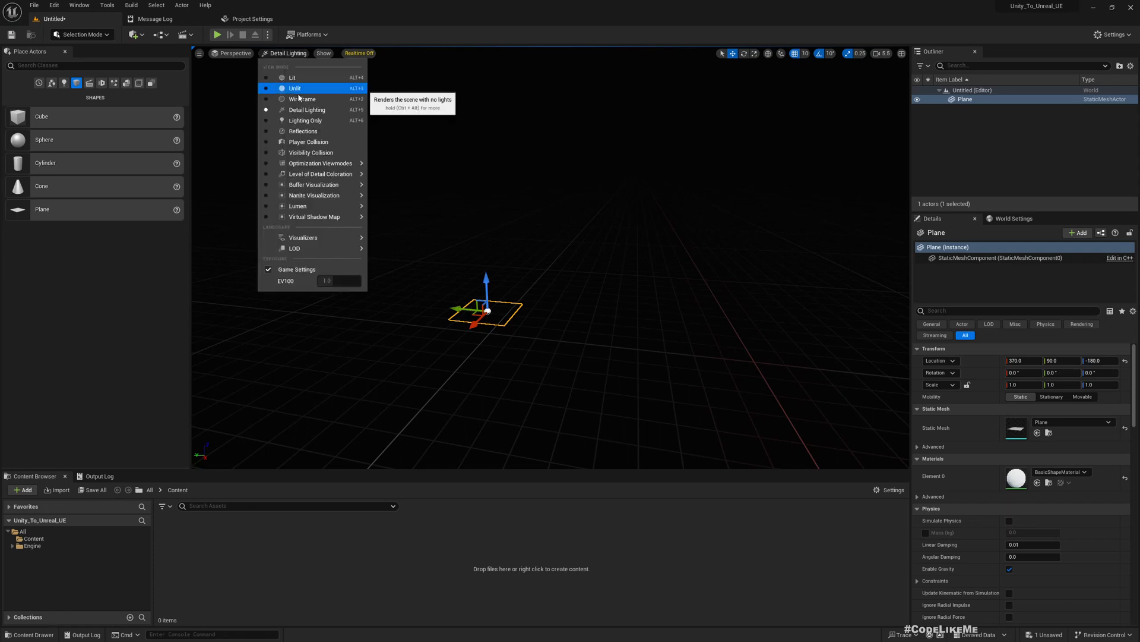
left_click(300, 89)
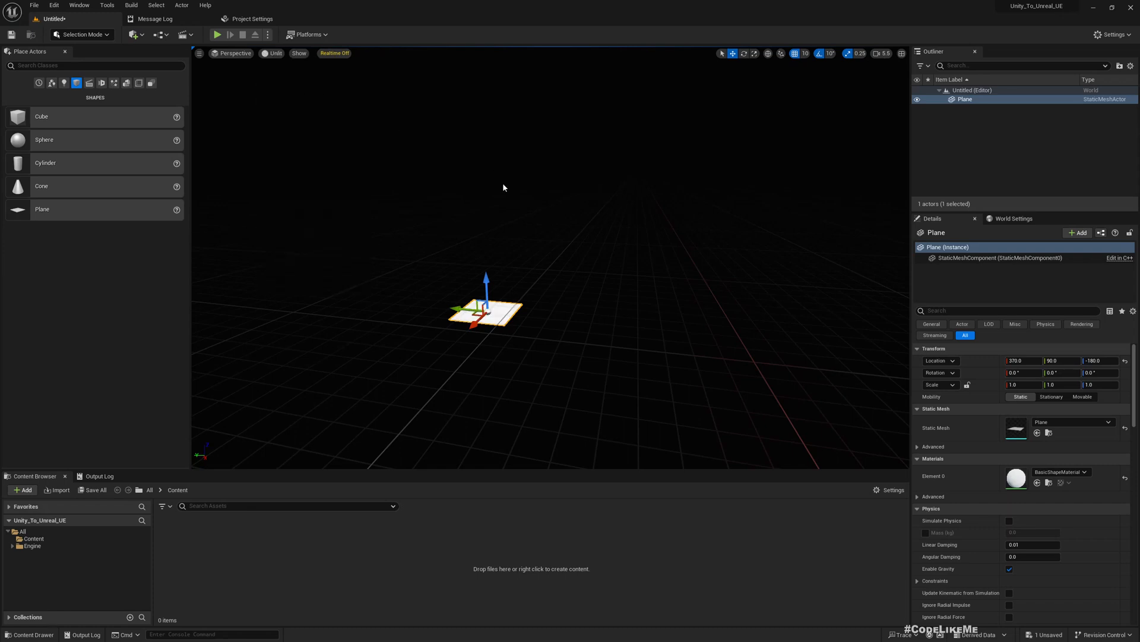
Compare Unreal's Outliner with Unity's Hierarchy, and select the Plane in the Unreal Outliner
left_click(534, 215)
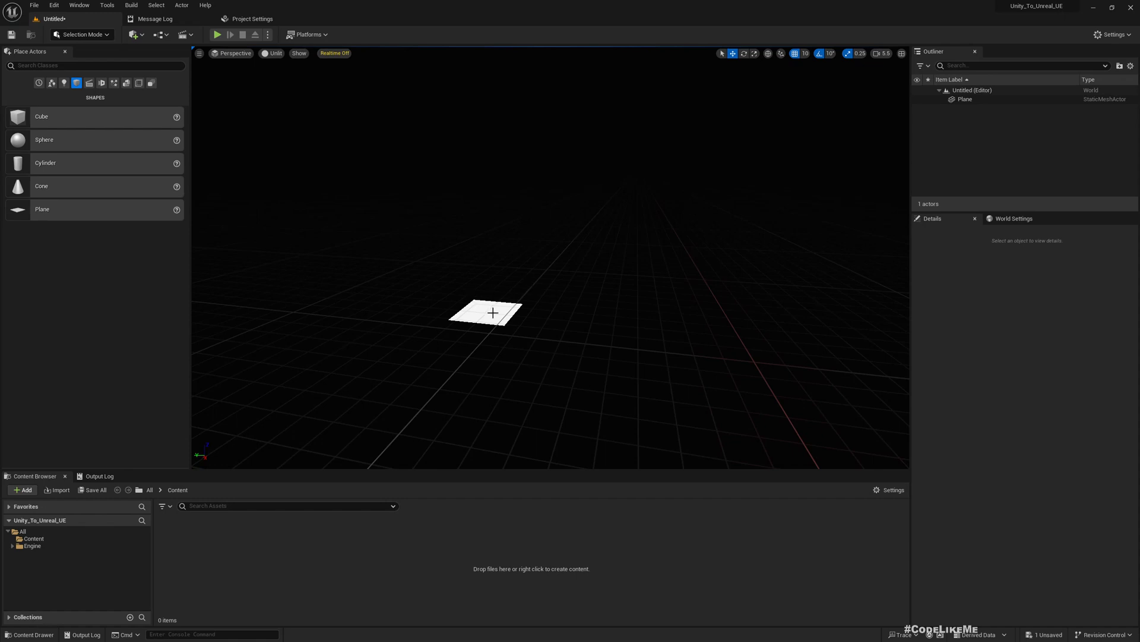
left_click(493, 312)
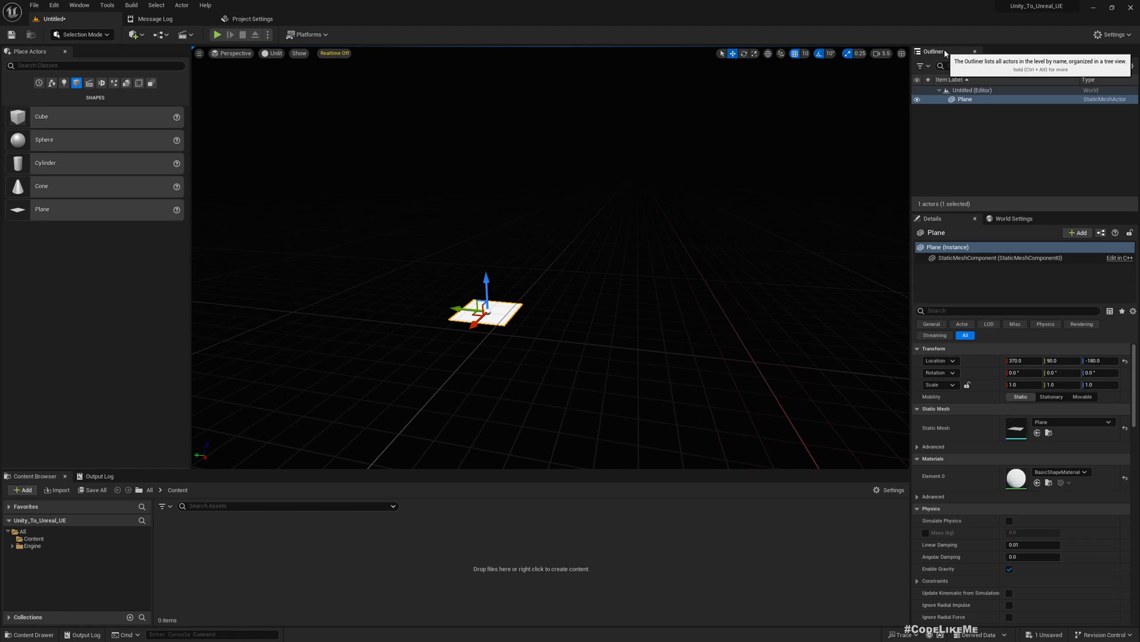
left_click(957, 128)
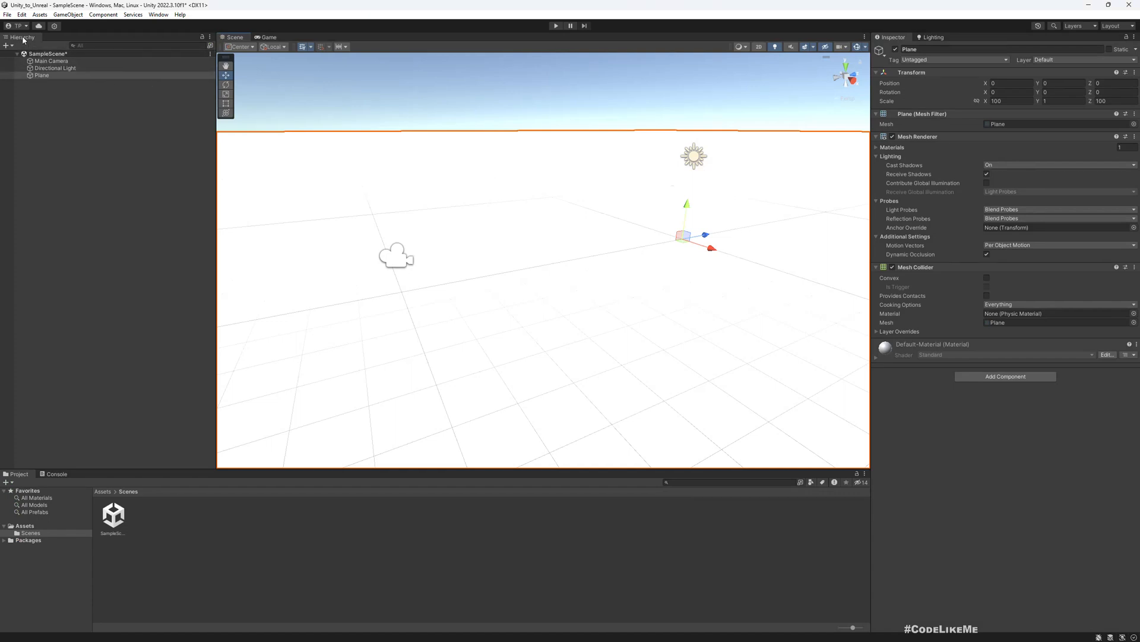
left_click(95, 139)
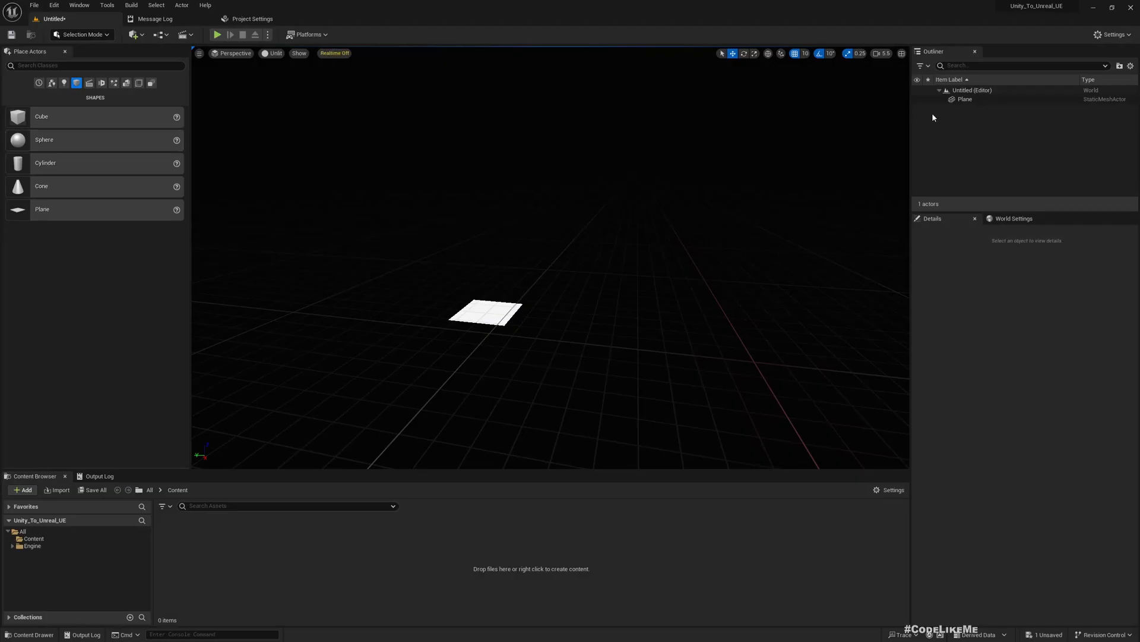
left_click(980, 101)
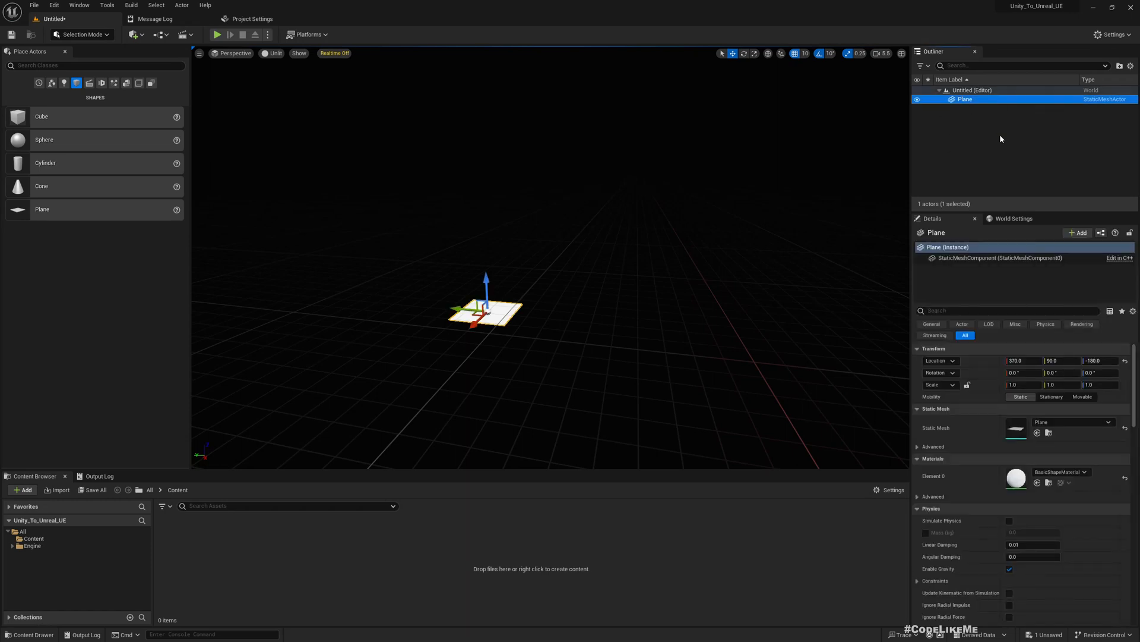
Deselect and reselect the plane in Unreal's viewport, then switch to the Unity editor and select its Plane for comparison
left_click(533, 329)
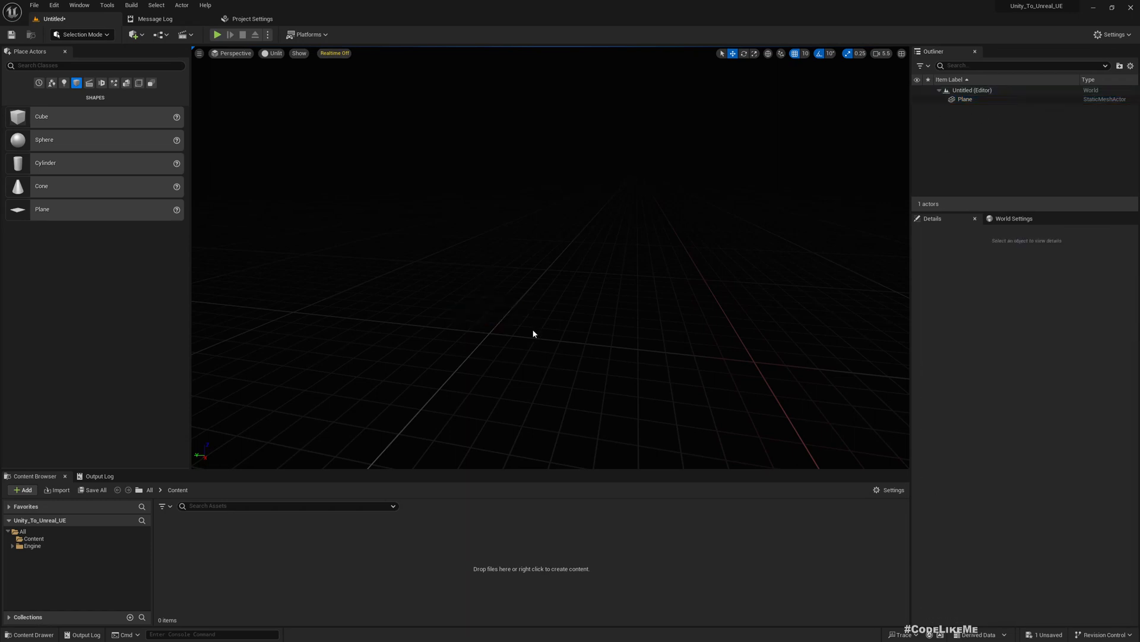
left_click(504, 316)
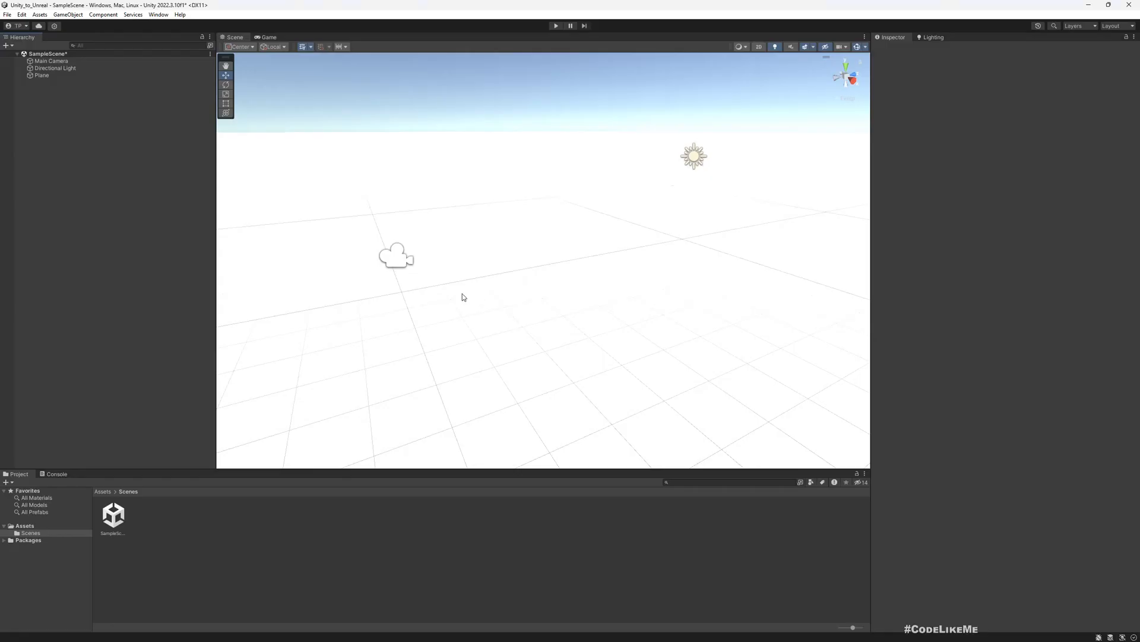
left_click(482, 220)
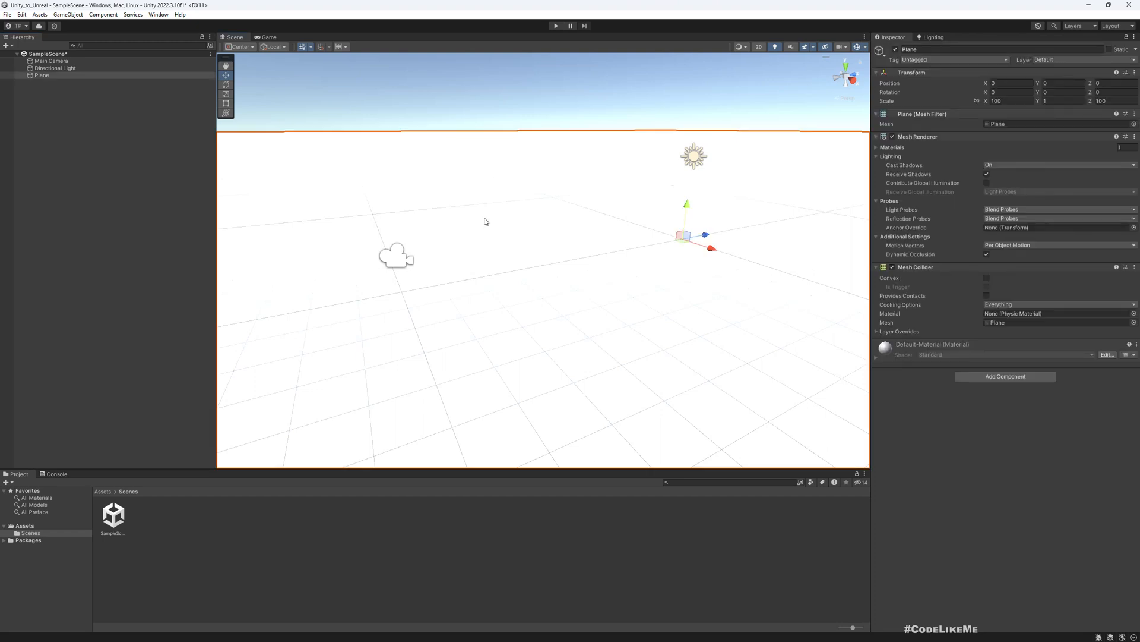
scroll(490, 223, "down", 2)
scroll(492, 225, "down", 1)
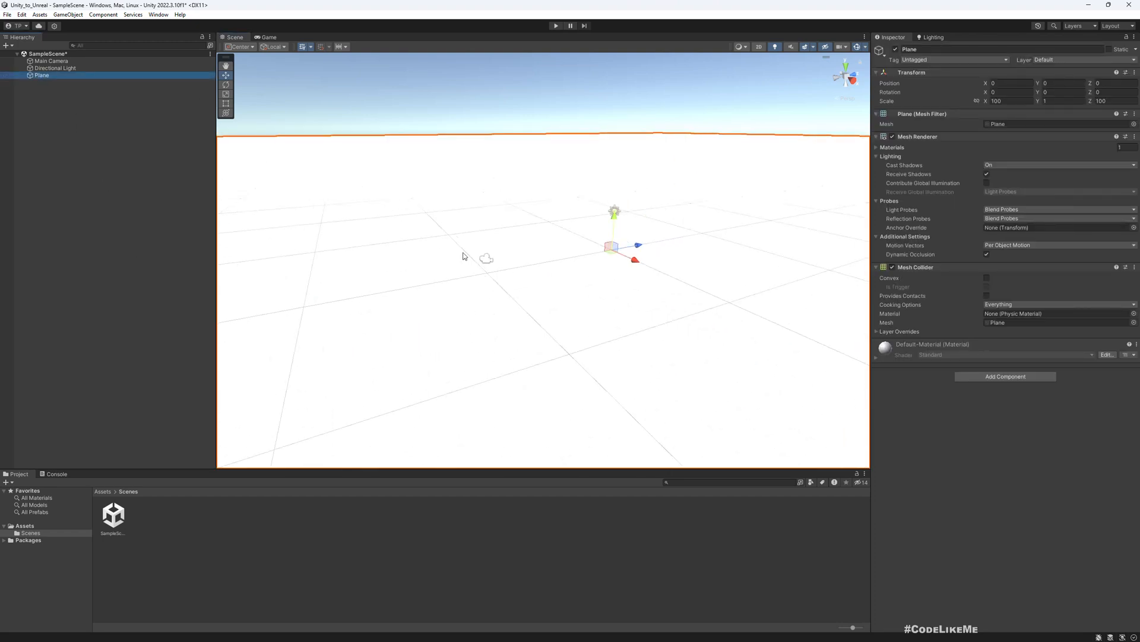
left_click(49, 68)
left_click(41, 76)
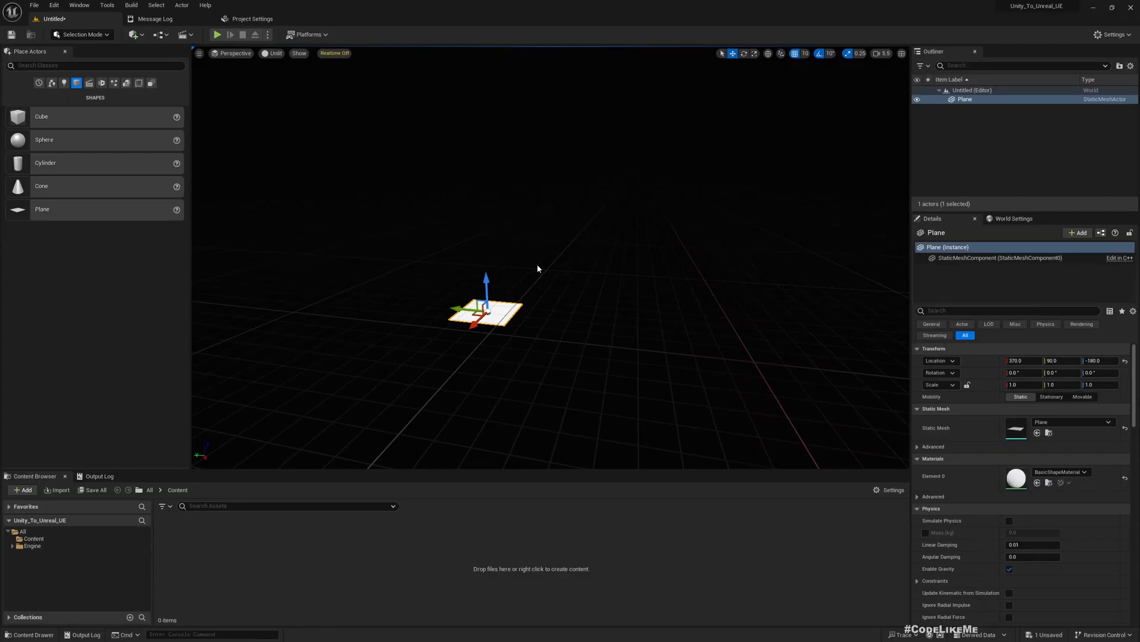
Switch to the Unreal editor, reselect the plane in the viewport, and set its location to 0, 0, 0
left_click(523, 328)
left_click(483, 310)
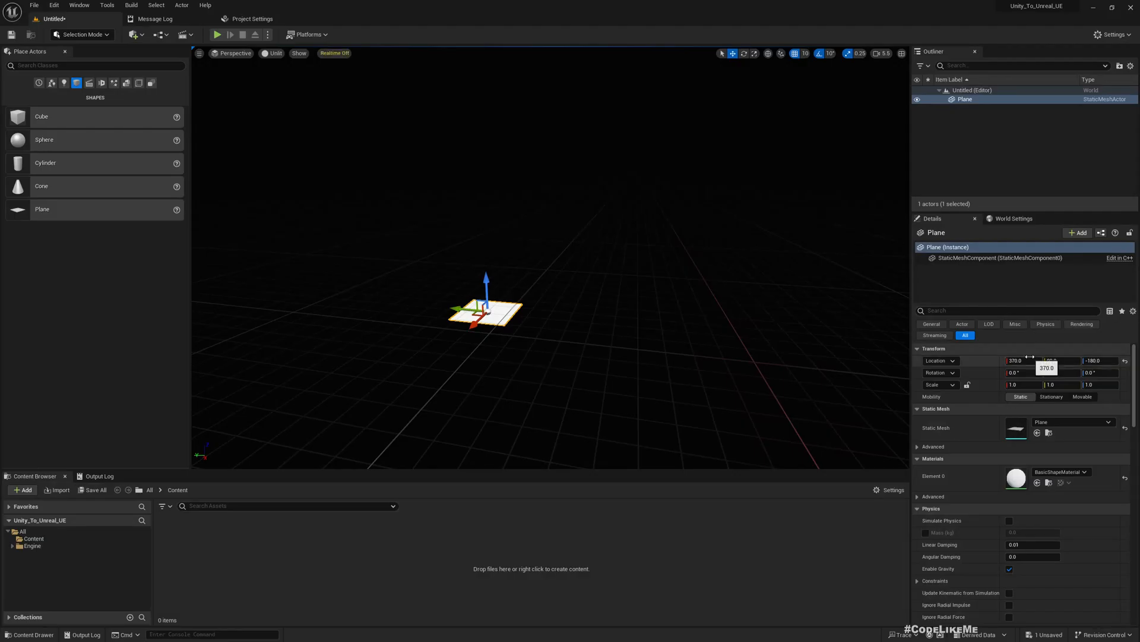
left_click(1022, 360)
type("0")
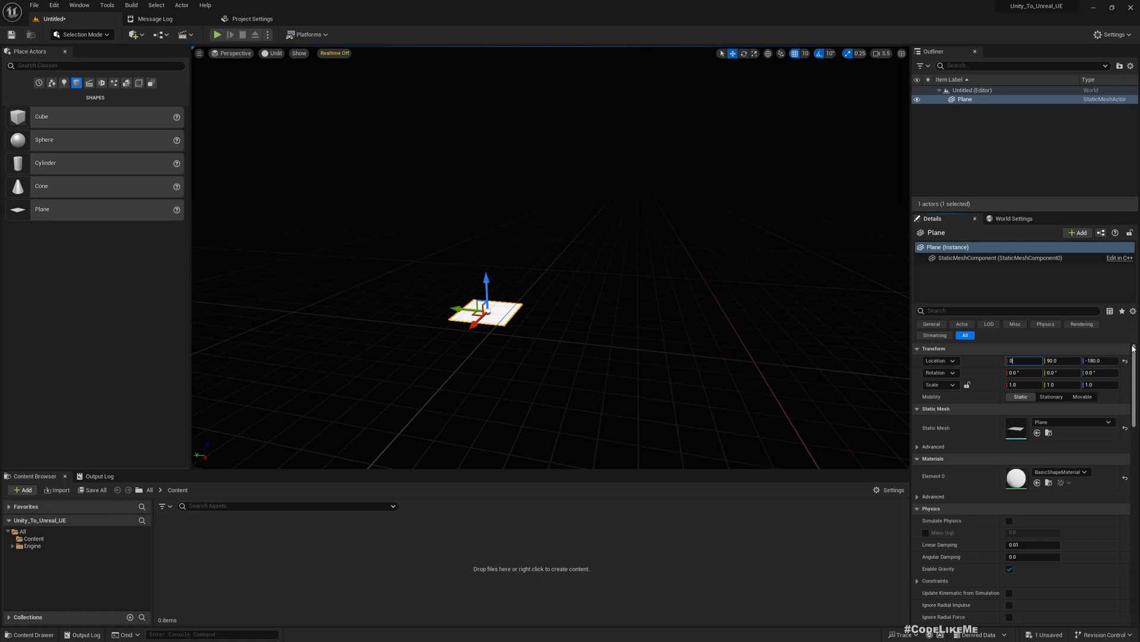
key("Tab")
type("0")
key("Tab")
type("0")
key("Return")
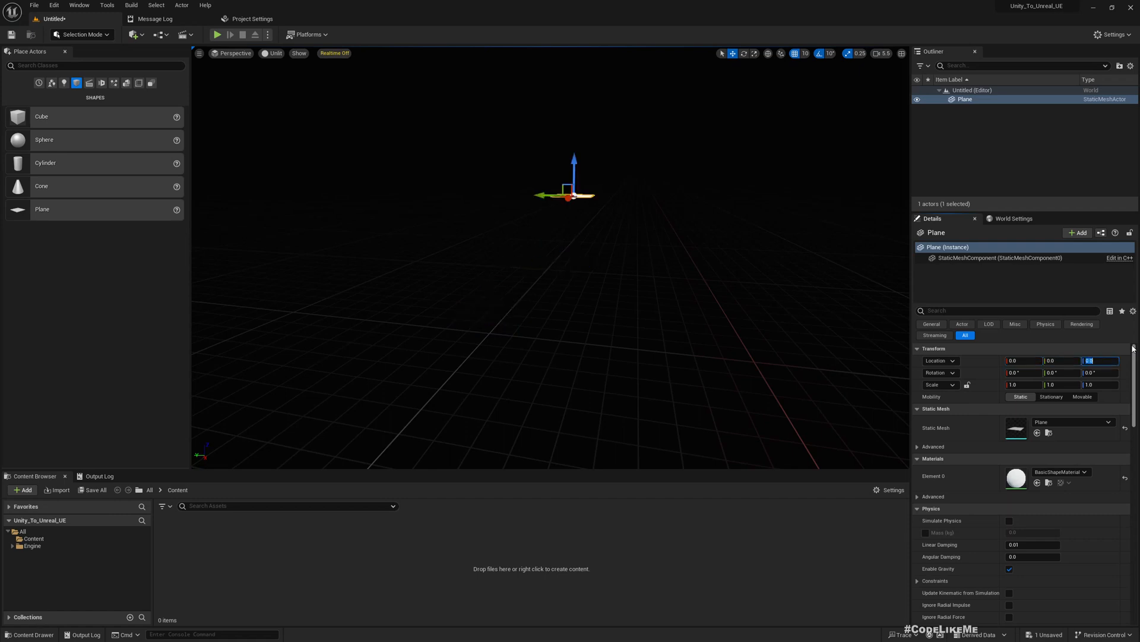
Focus the viewport on the selected plane and fly toward and away from it to examine camera movement
mouse_move(648, 347)
right_mouse_down()
mouse_move(586, 370)
mouse_move(646, 365)
mouse_move(626, 287)
mouse_move(648, 352)
right_mouse_up()
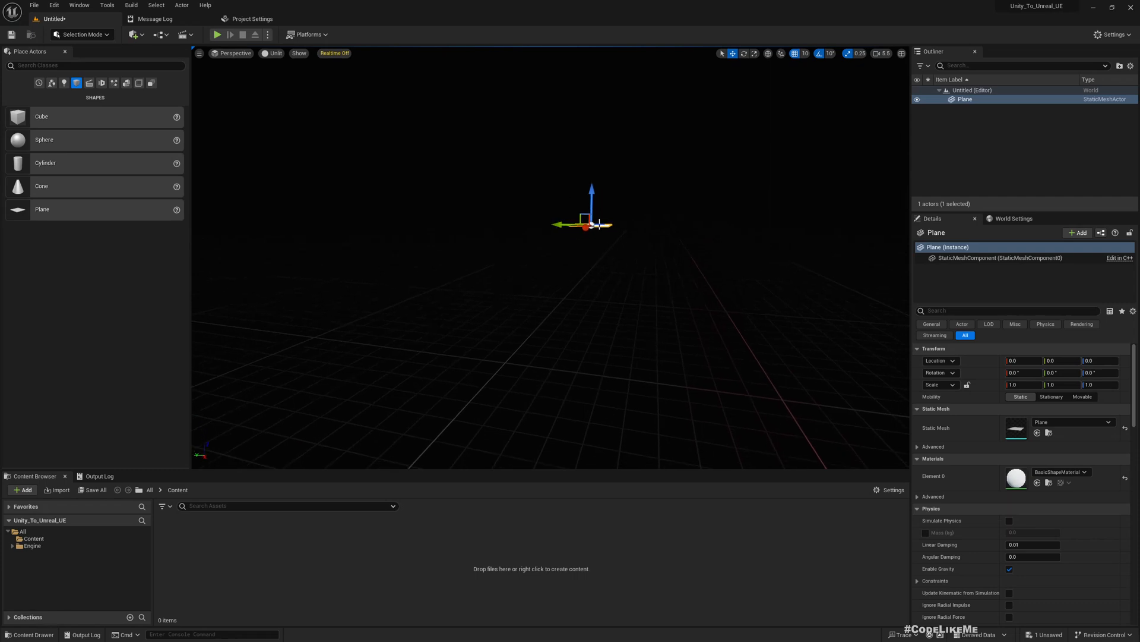
key("f")
key("s")
key("e")
right_click_drag(606, 228, 607, 305)
key("f")
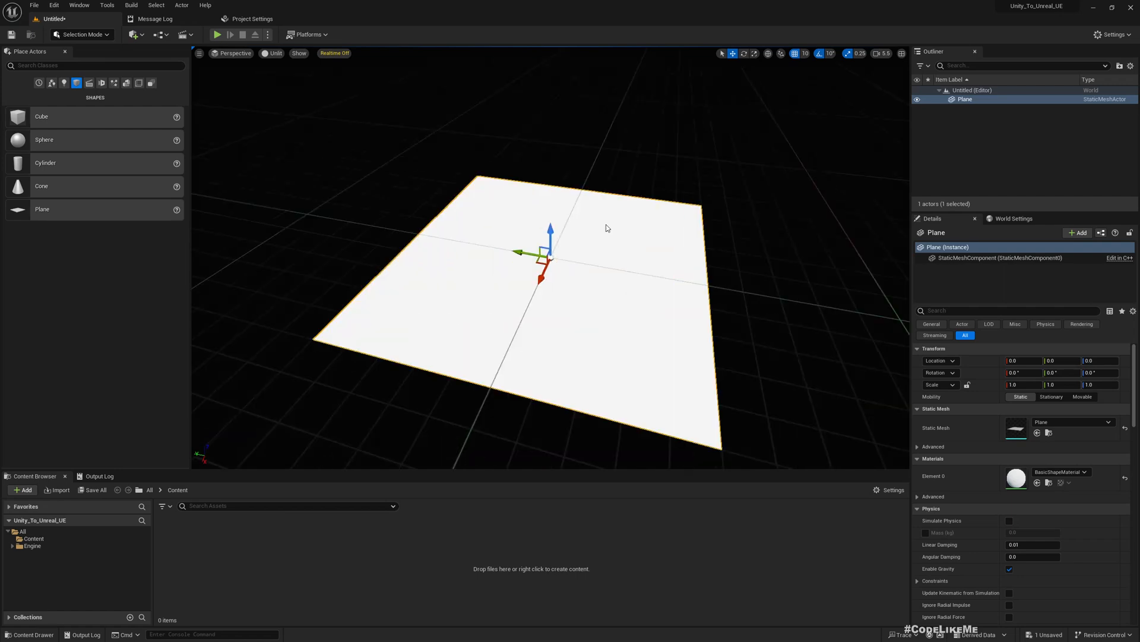
scroll(606, 226, "down", 2)
right_click_drag(606, 225, 607, 228)
key("s")
key("w")
key("s")
key("w")
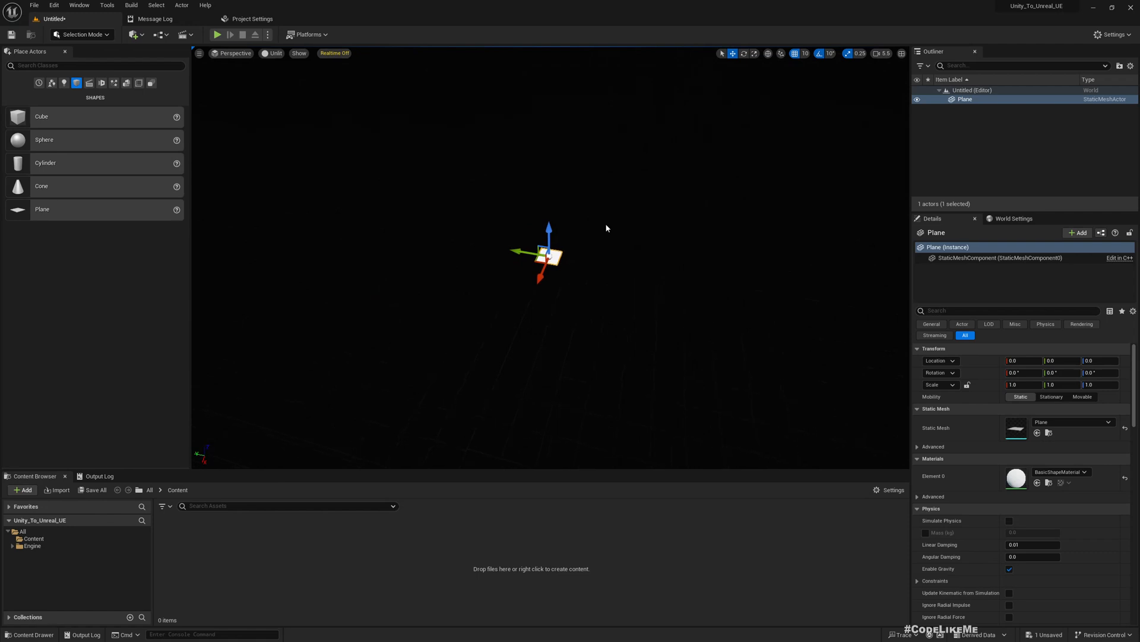
Lower the viewport camera speed to 0.55 and test it by flying around the plane
left_click(882, 54)
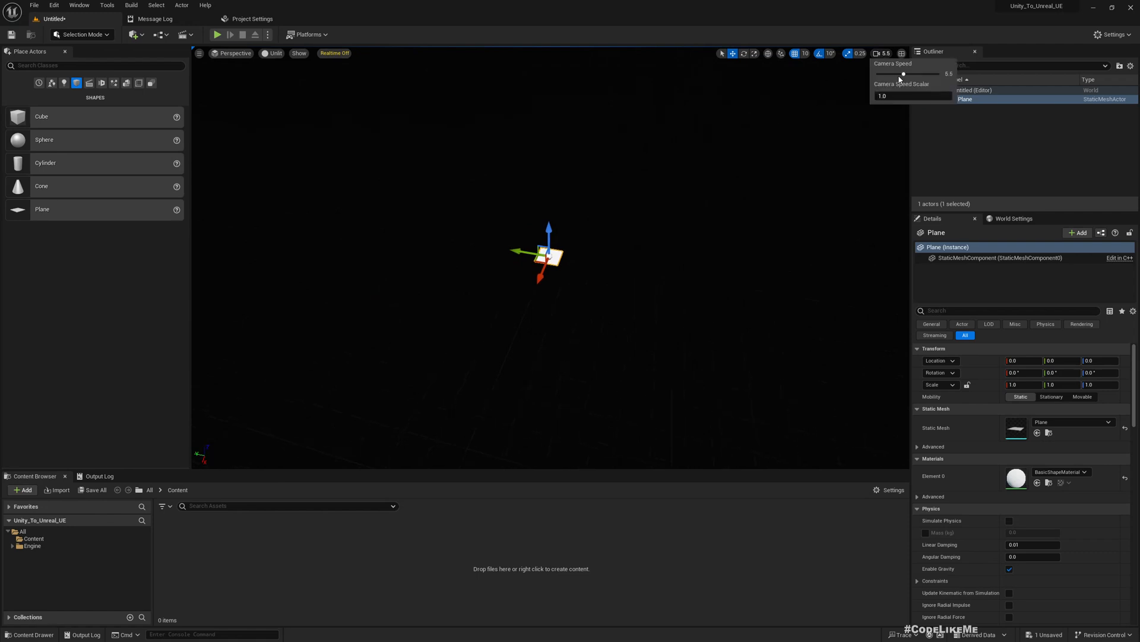
left_click_drag(902, 72, 884, 73)
key("w")
right_click_drag(630, 214, 667, 203)
key("s")
key("w")
right_click_drag(610, 176, 613, 205)
key("w")
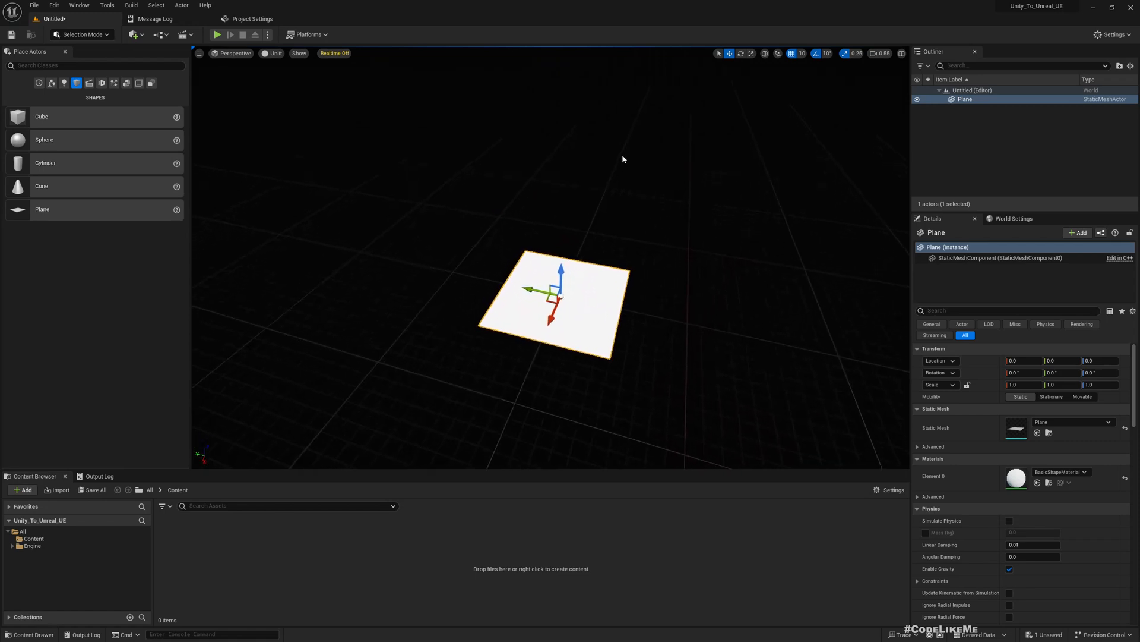
Zoom in and out on the plane repeatedly to examine the viewport's zoom behaviour
scroll(623, 155, "down", 2)
scroll(622, 156, "up", 2)
scroll(623, 156, "down", 2)
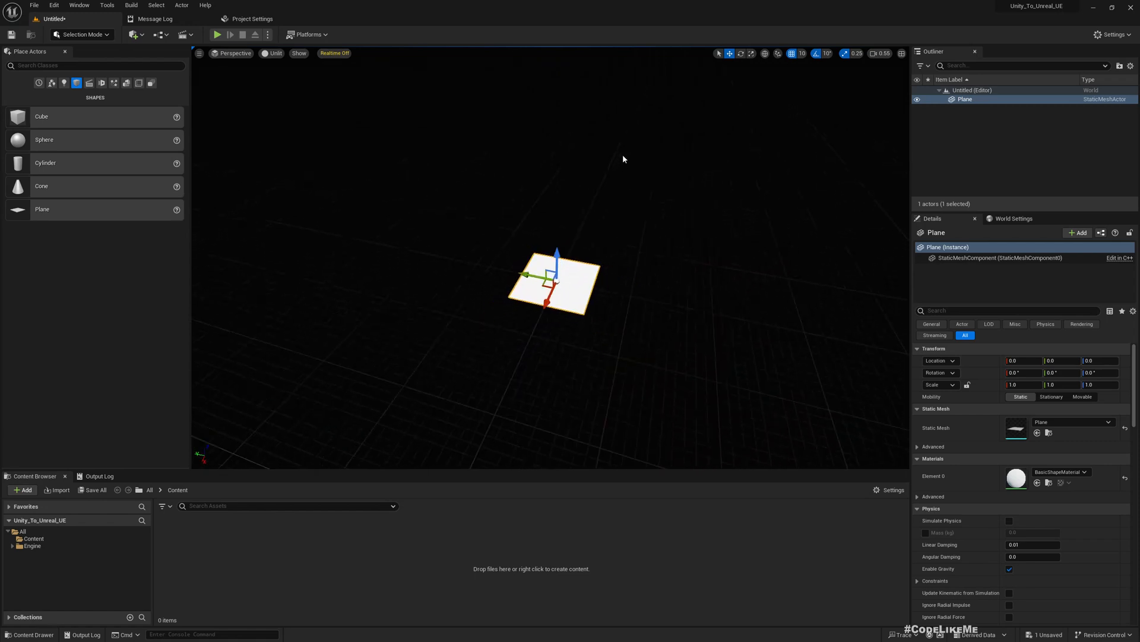
scroll(622, 156, "up", 2)
scroll(622, 155, "down", 2)
scroll(623, 155, "up", 2)
scroll(623, 156, "down", 2)
scroll(623, 156, "up", 2)
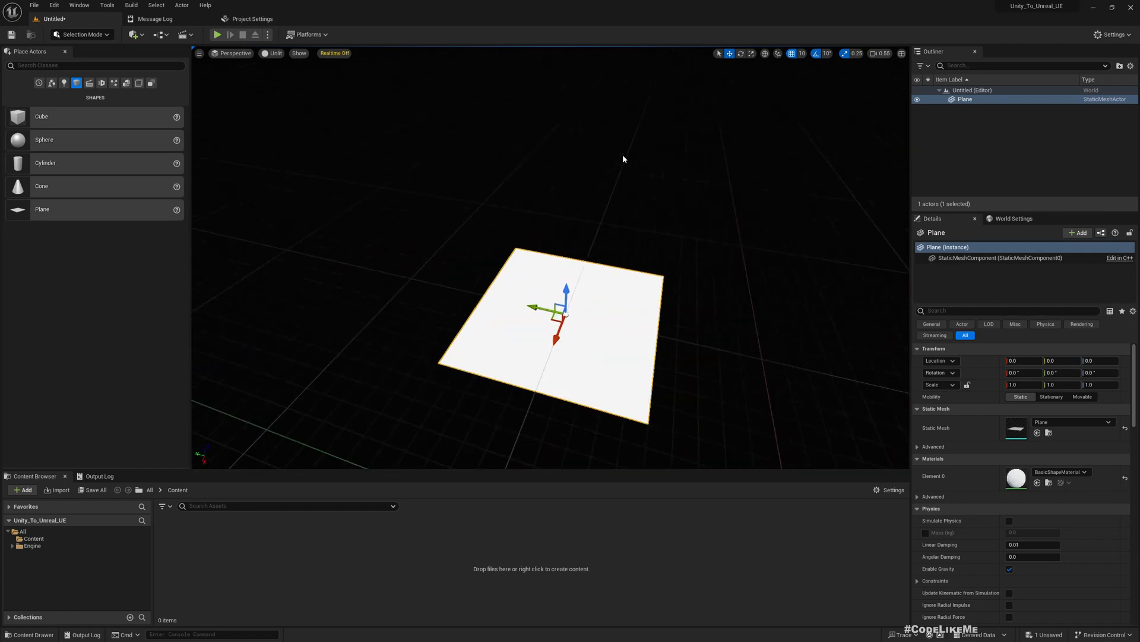
scroll(623, 158, "down", 2)
scroll(631, 257, "up", 3)
scroll(629, 262, "down", 3)
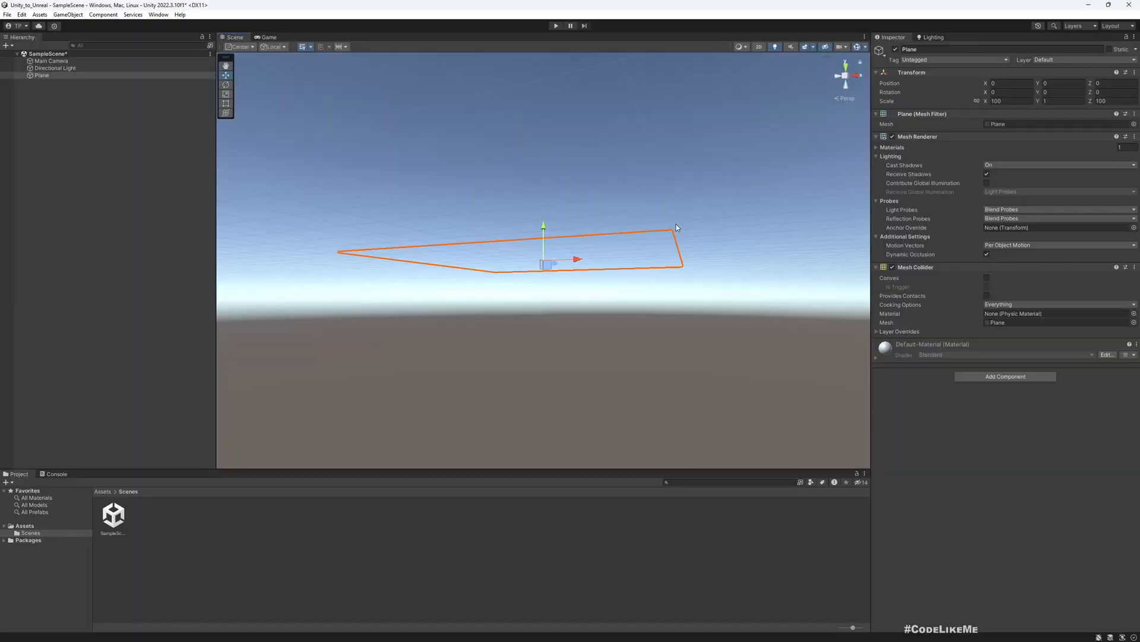
Switch to the Unity editor, view its plane from several angles, and check the plane's X and Z scale
right_click_drag(676, 224, 642, 249)
left_click_drag(642, 253, 664, 315, "alt")
key("e")
right_click_drag(663, 315, 664, 313)
key("s")
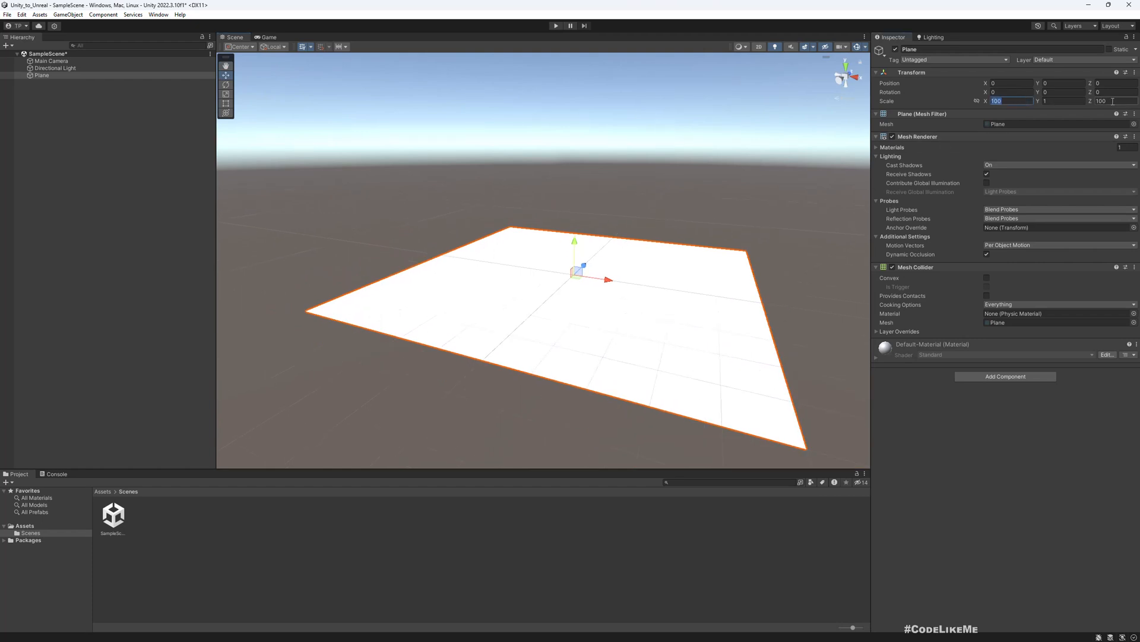
right_click_drag(704, 237, 668, 259)
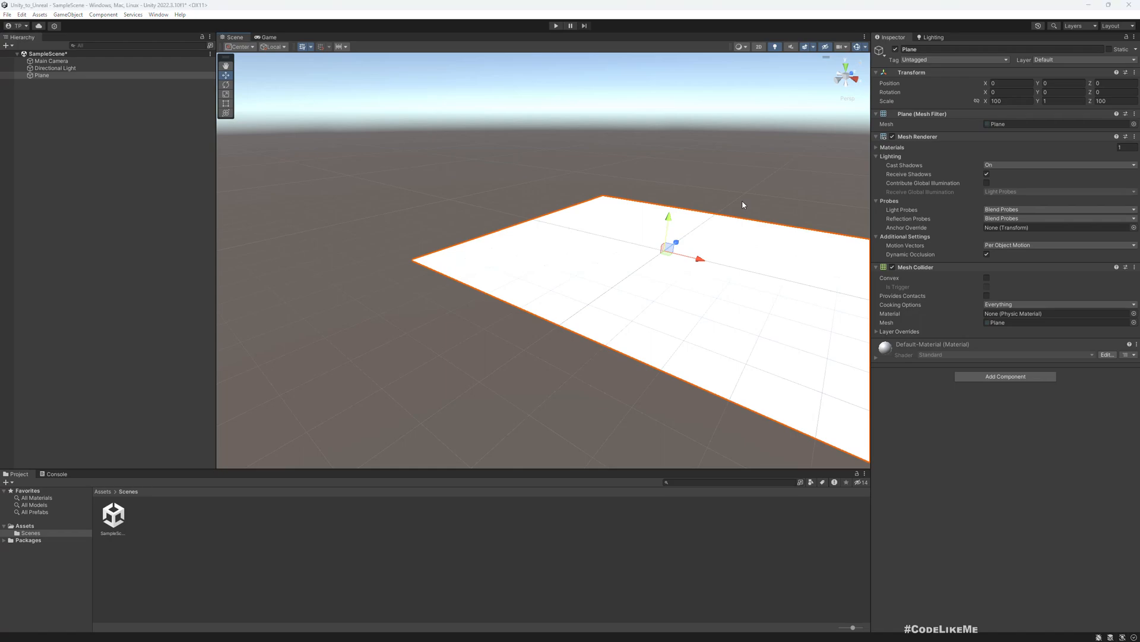
Switch to the Unreal editor and set the plane's scale to 100 on both X and Y
key("alt+Tab")
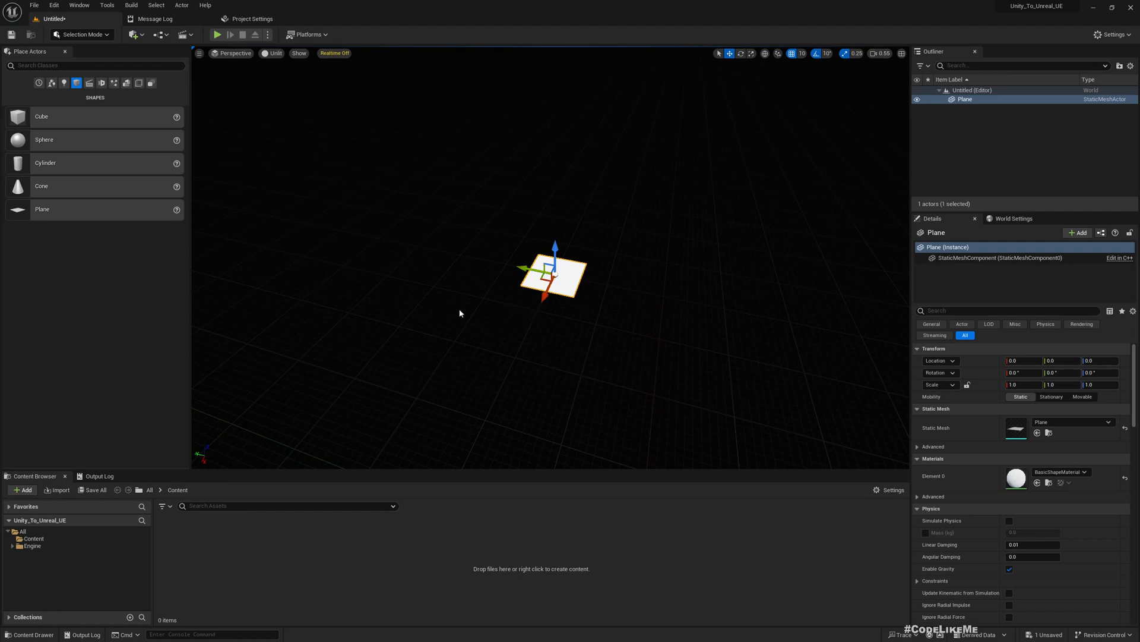
left_click(1017, 384)
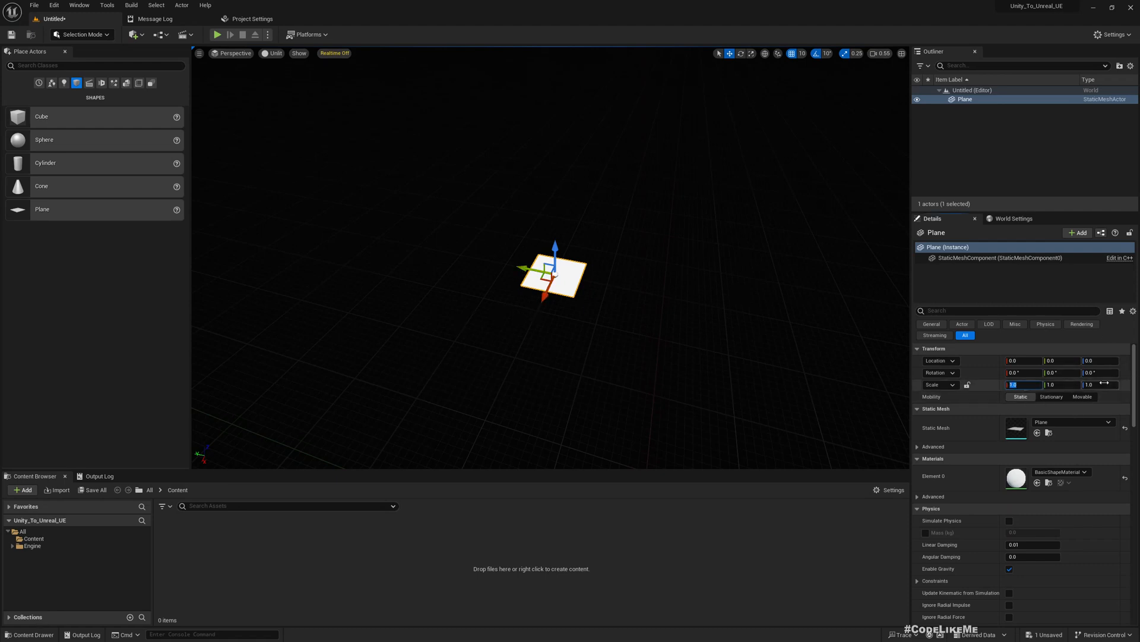
mouse_move(571, 332)
right_mouse_down()
mouse_move(588, 274)
mouse_move(573, 285)
mouse_move(573, 332)
right_mouse_up()
key("q")
left_click(1016, 384)
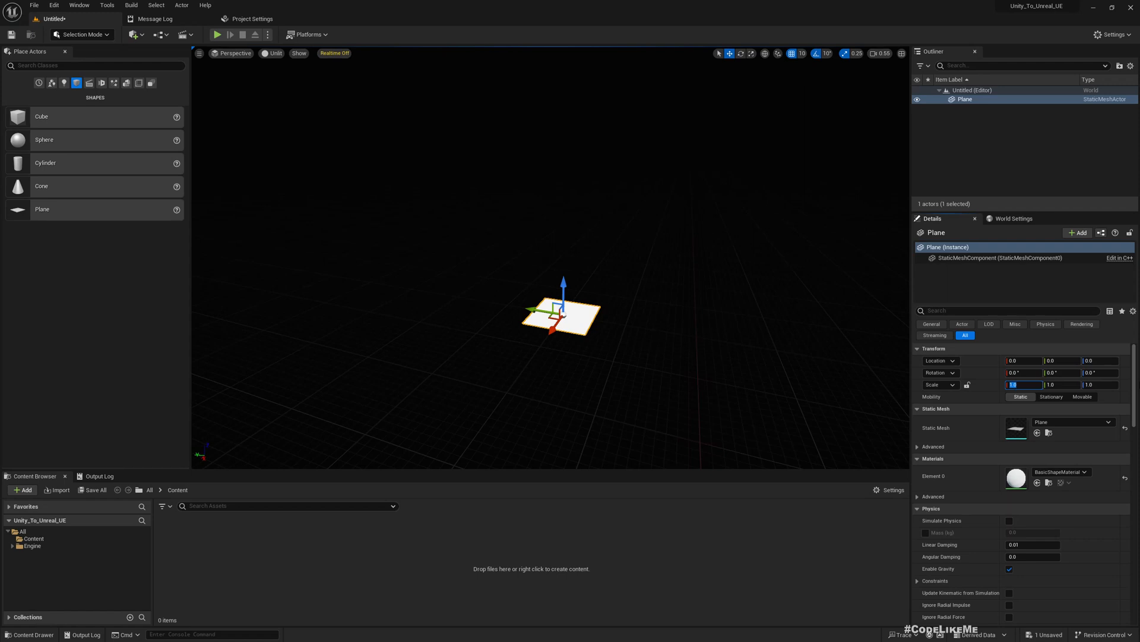
key("Tab")
type("1")
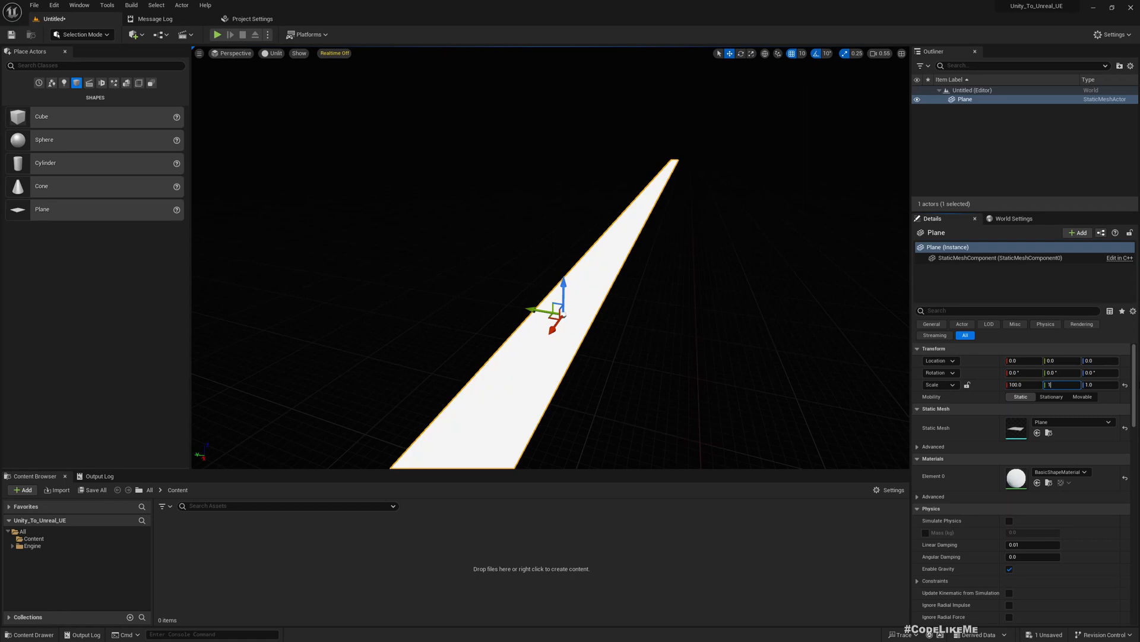
type("00")
key("Return")
right_click_drag(404, 318, 405, 300)
right_click_drag(456, 326, 456, 326)
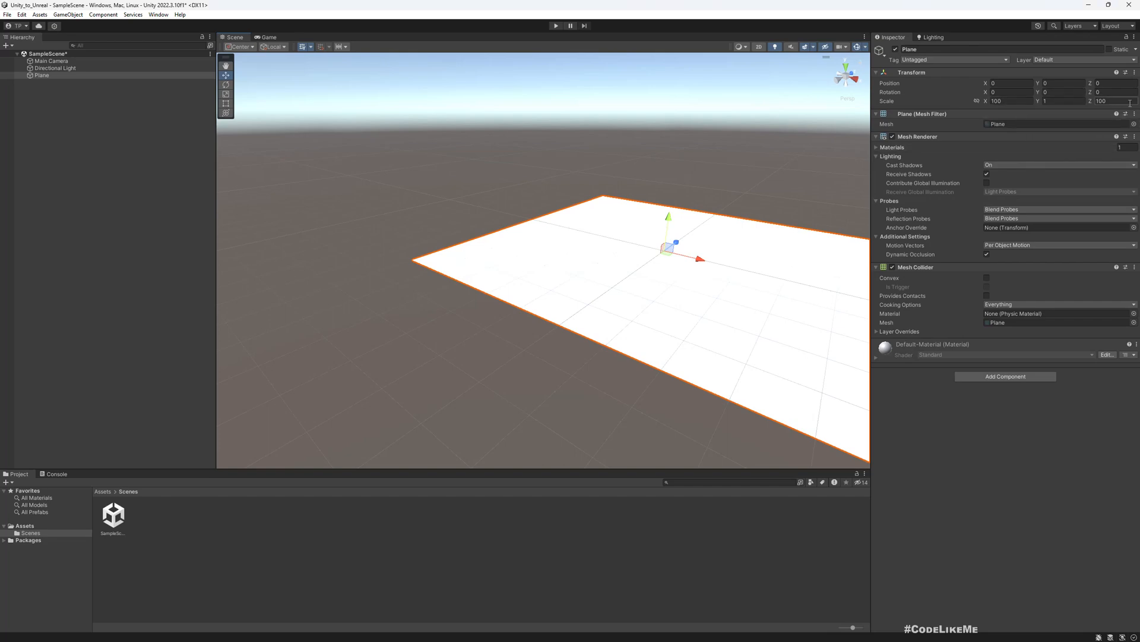
Compare the scaled plane with Unity's plane, then set the Unreal viewport's view mode to Lit
right_click_drag(602, 294, 649, 302)
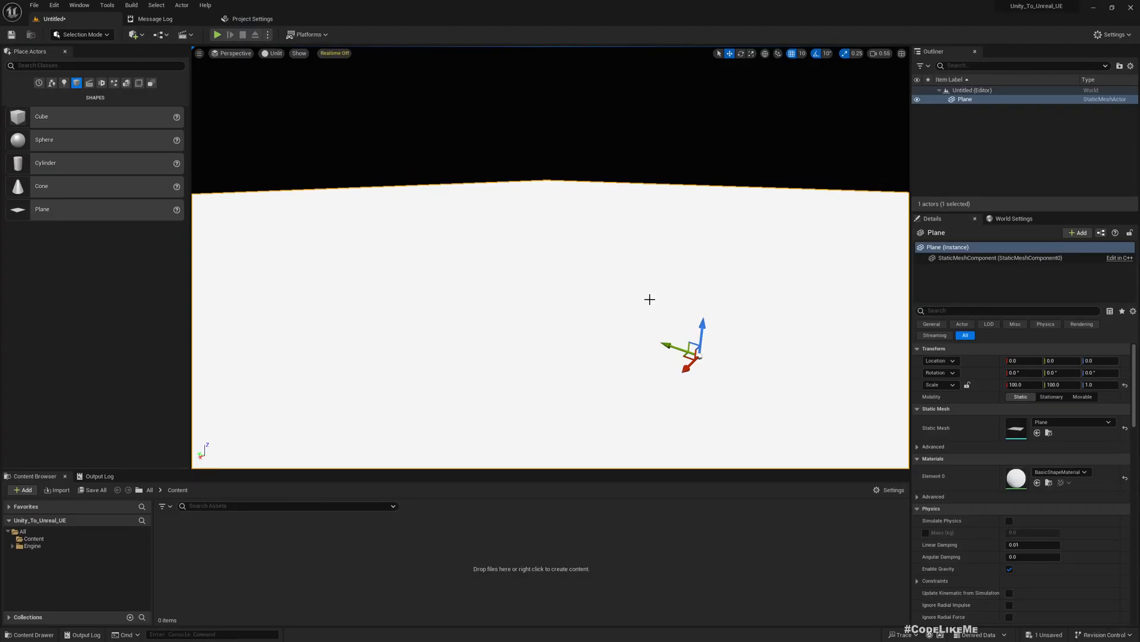
mouse_move(551, 257)
right_mouse_down()
mouse_move(618, 220)
mouse_move(564, 229)
mouse_move(552, 267)
right_mouse_up()
left_click(271, 53)
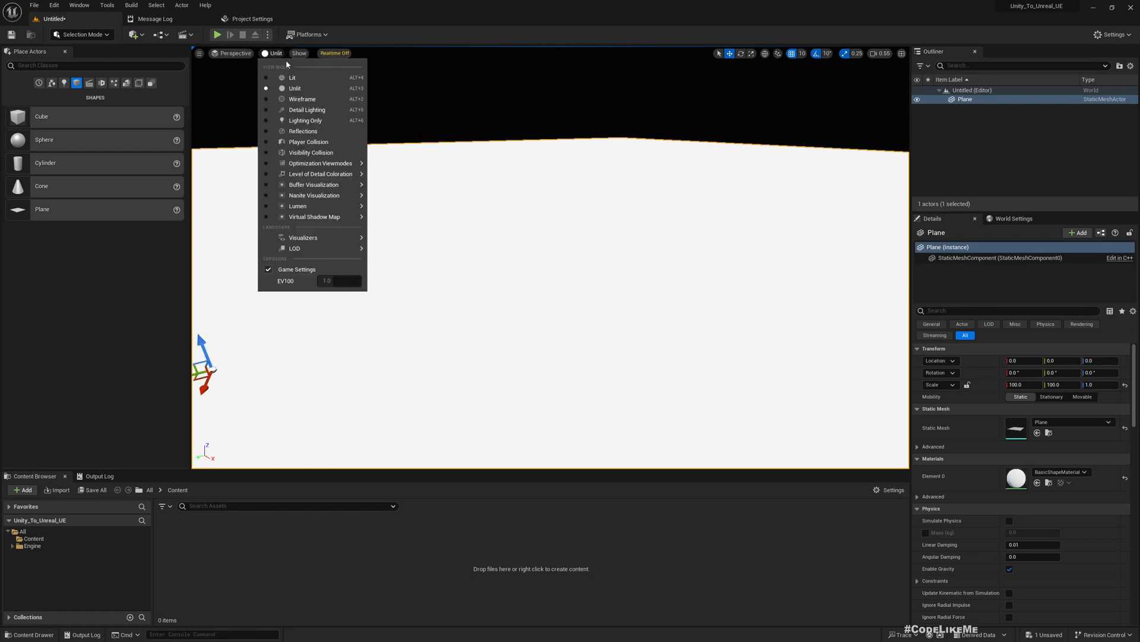
left_click(285, 77)
right_click_drag(454, 110, 537, 265)
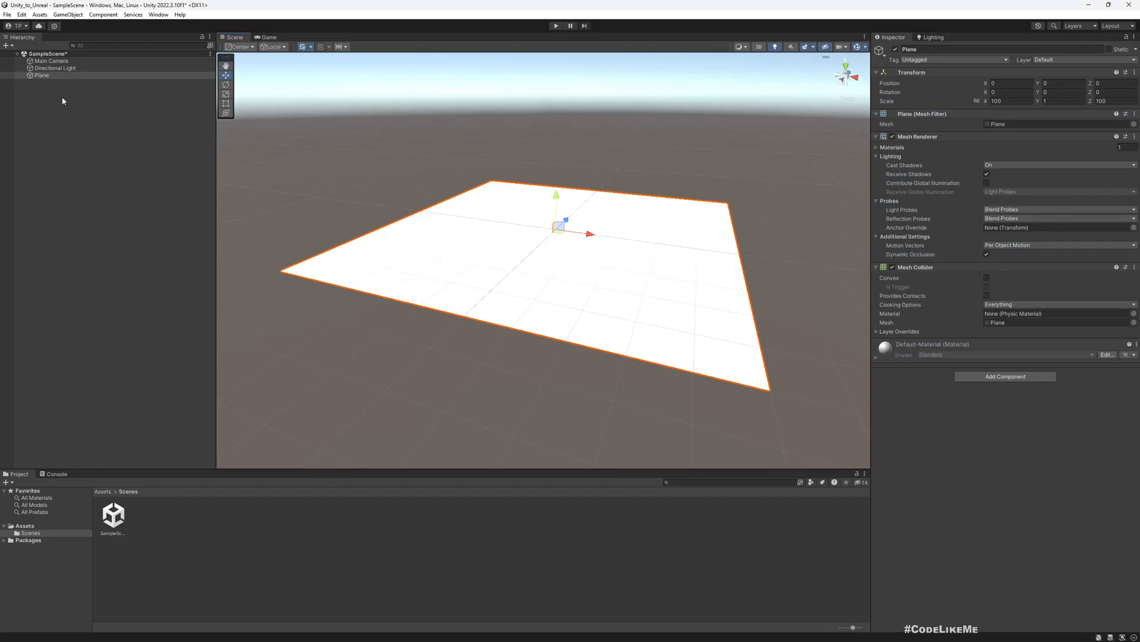
Switch to the Unity editor, select the Directional Light, and focus the Scene view on it to examine its settings
left_click(52, 69)
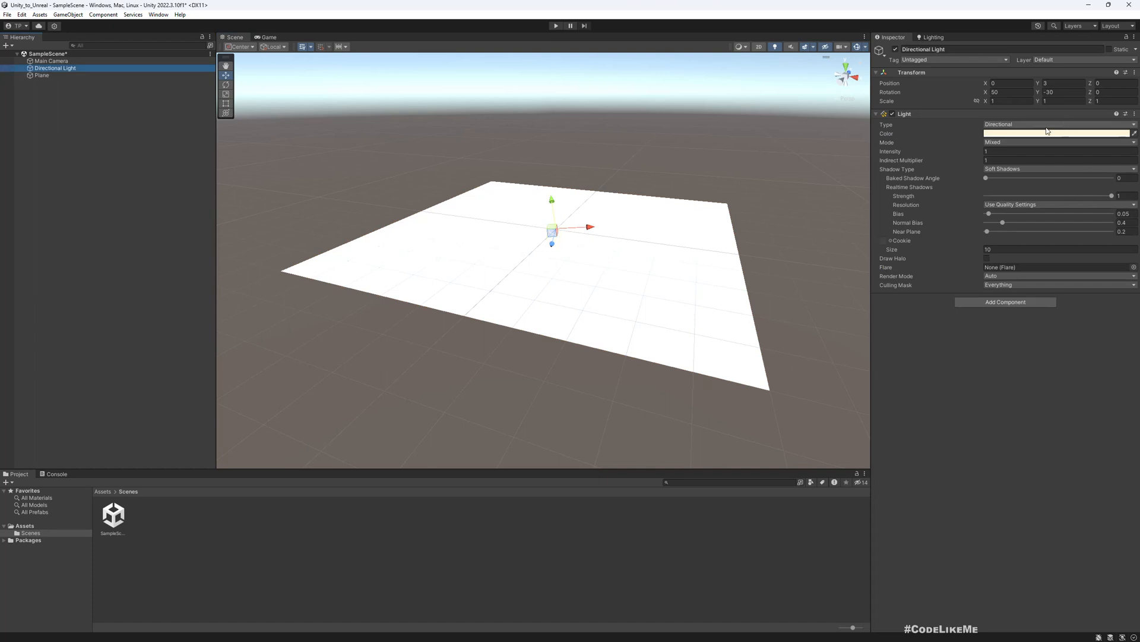
right_click_drag(581, 270, 602, 263)
key("f")
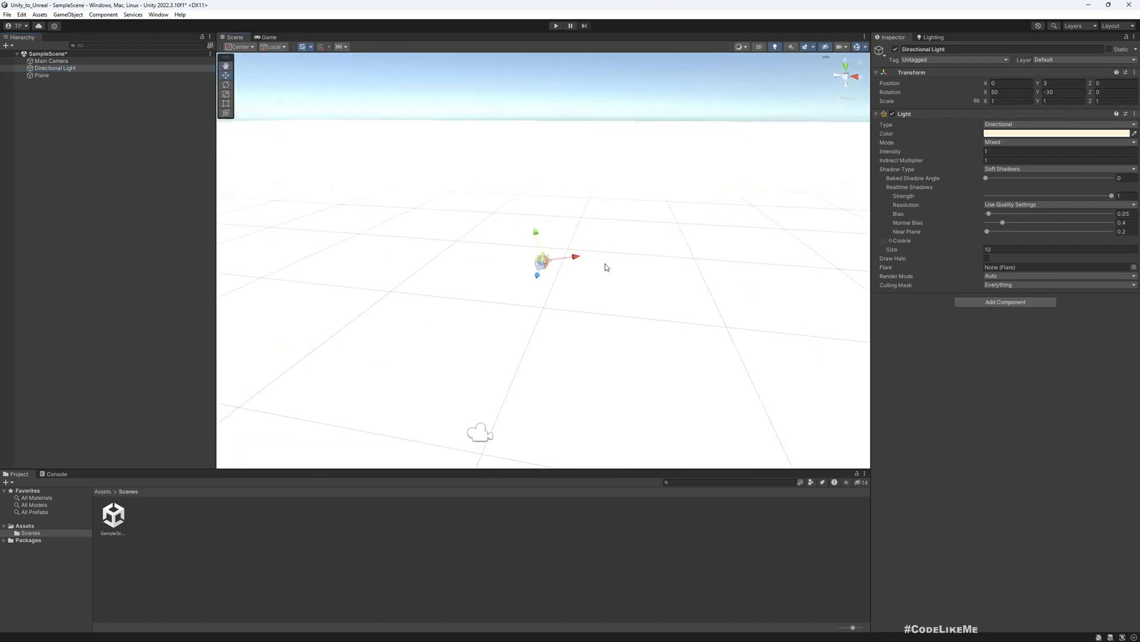
middle_click_drag(610, 272, 566, 228)
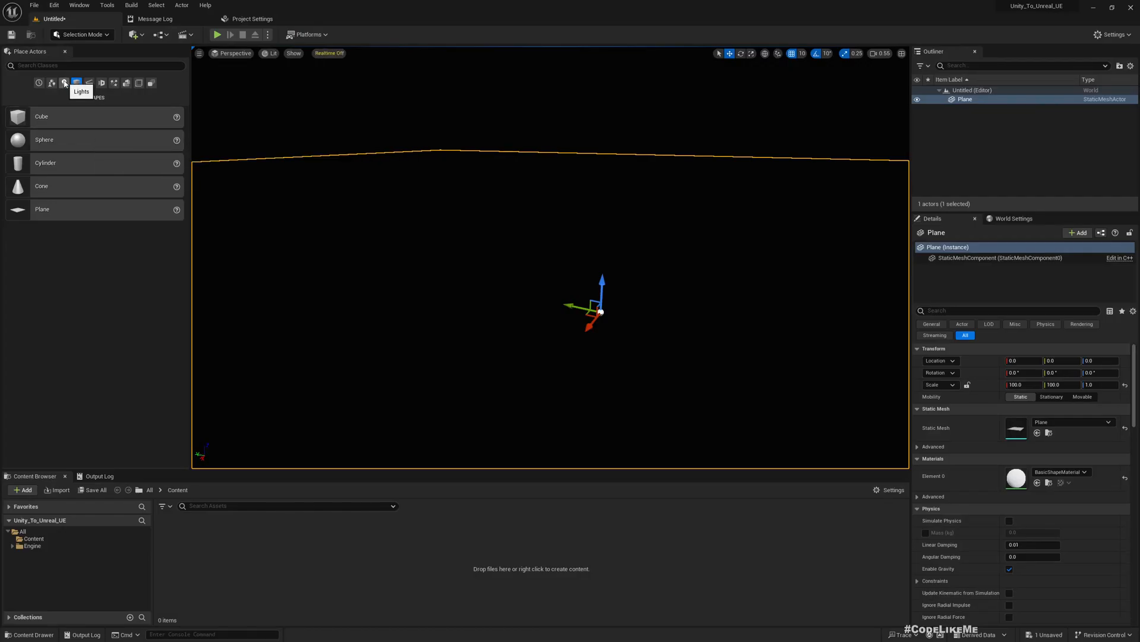
Switch to the Unreal editor and place a Directional Light actor on the plane in the viewport
left_click(64, 83)
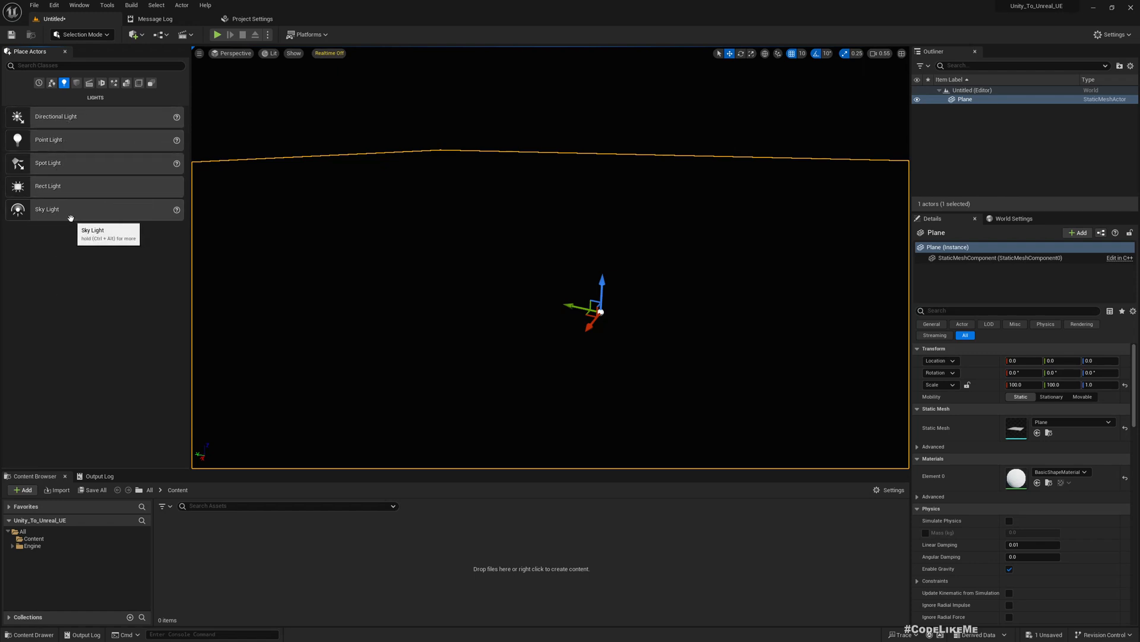
left_click_drag(51, 119, 447, 323)
mouse_move(516, 343)
right_mouse_down()
mouse_move(465, 330)
mouse_move(499, 354)
mouse_move(582, 333)
mouse_move(558, 321)
mouse_move(519, 342)
right_mouse_up()
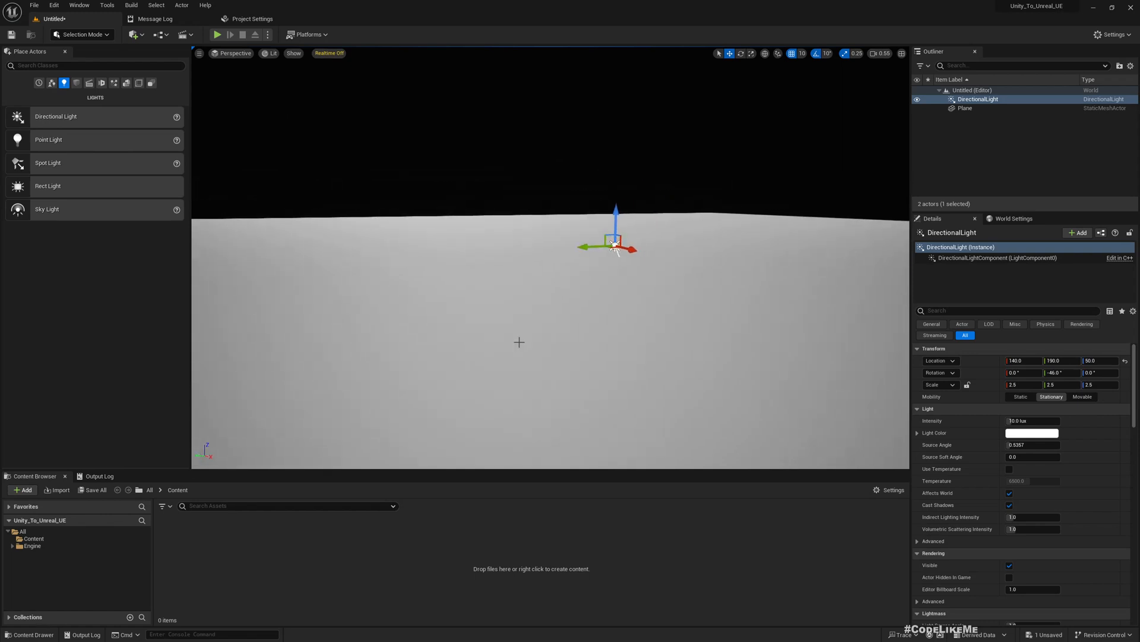
Play the level twice in the editor to examine the lit plane, stopping each play session
key("alt+p")
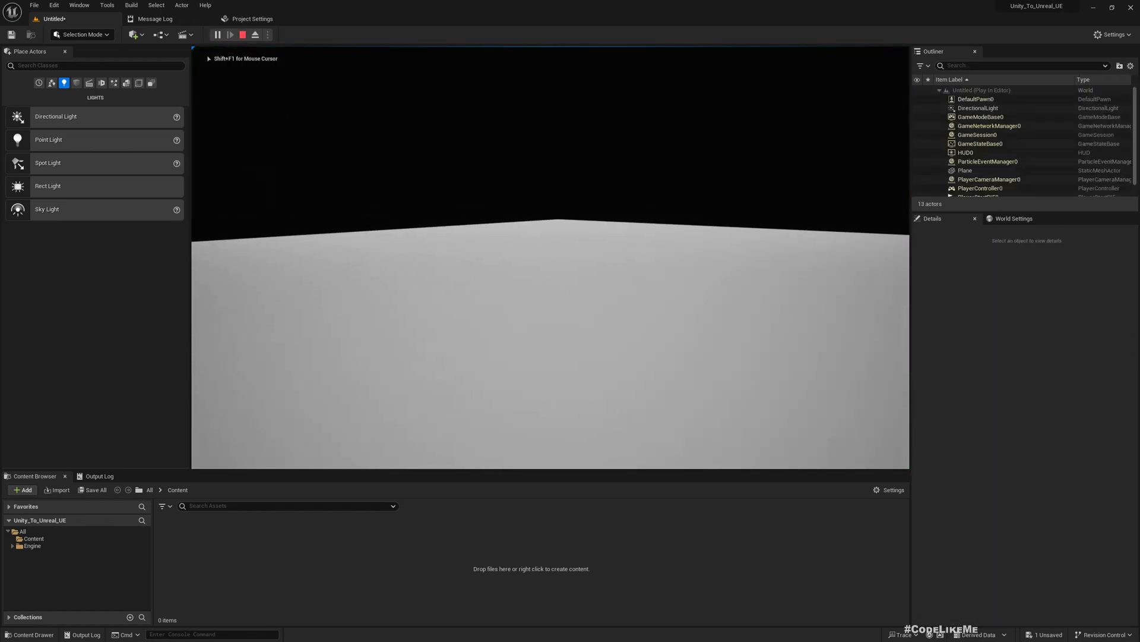
key("Escape")
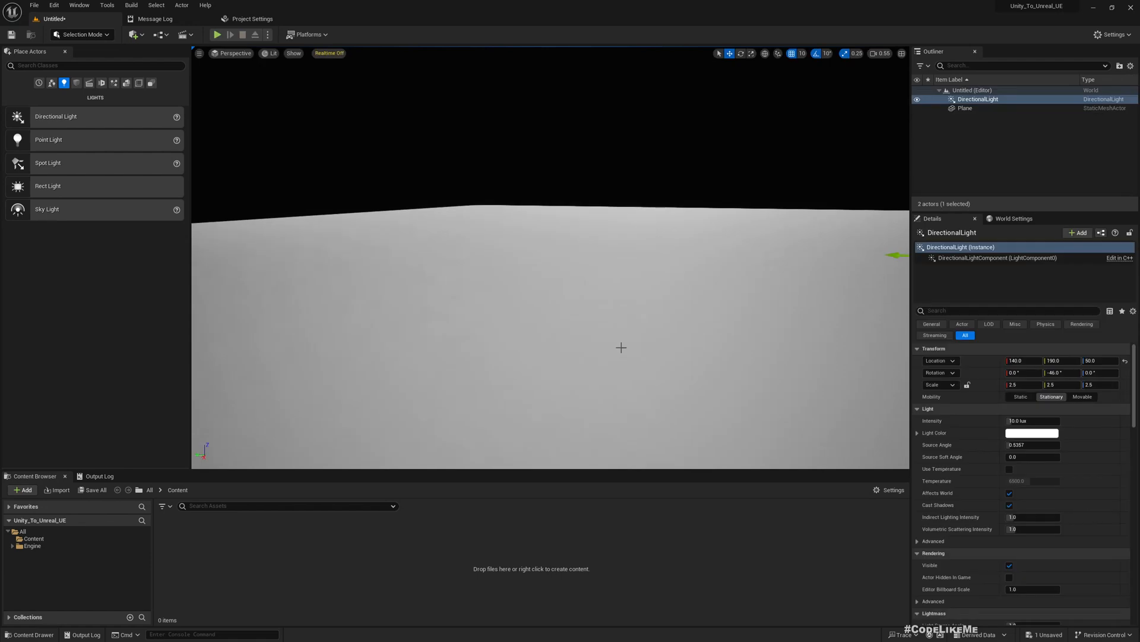
key("alt+p")
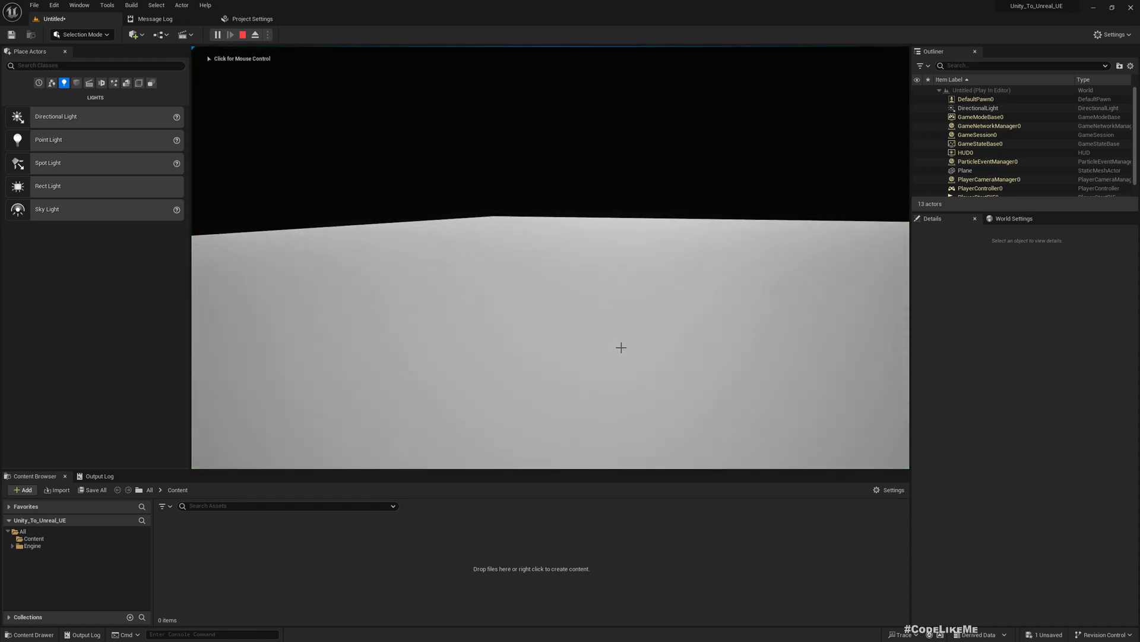
key("Escape")
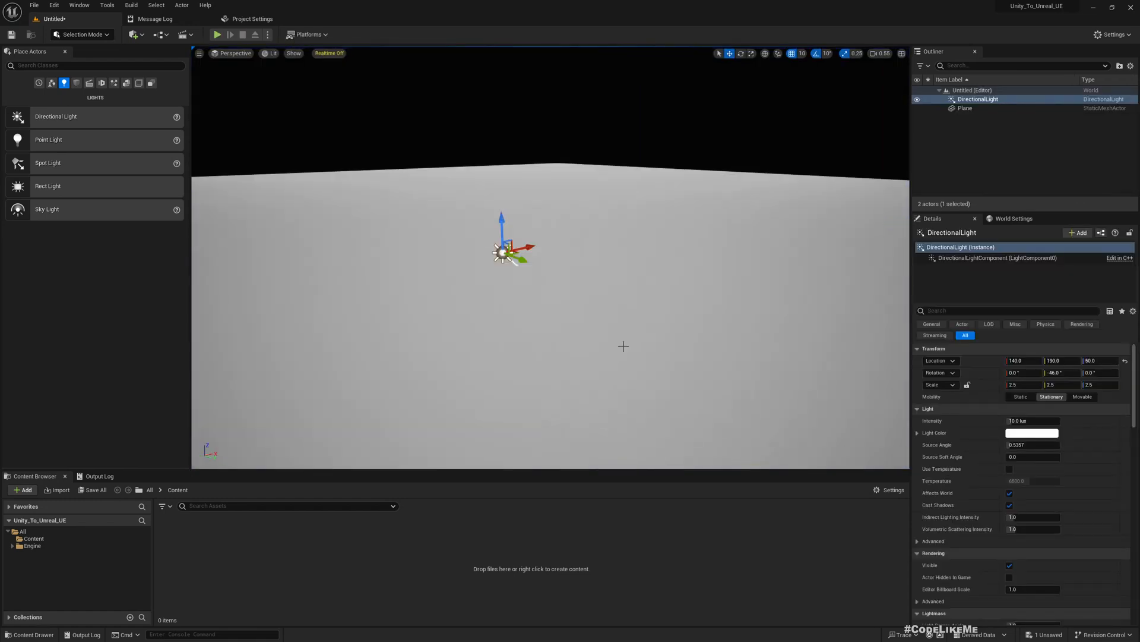
Examine the directional light on the plane and show the Shapes category of placeable actors
mouse_move(623, 346)
right_mouse_down()
mouse_move(585, 346)
mouse_move(608, 348)
right_mouse_up()
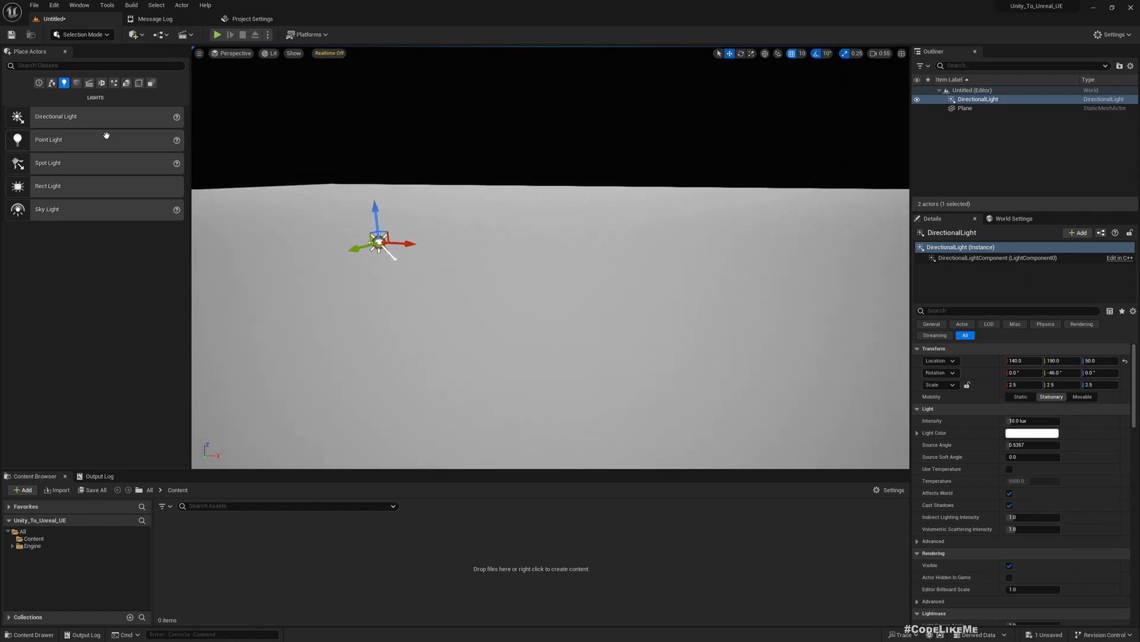
right_click_drag(448, 261, 509, 265)
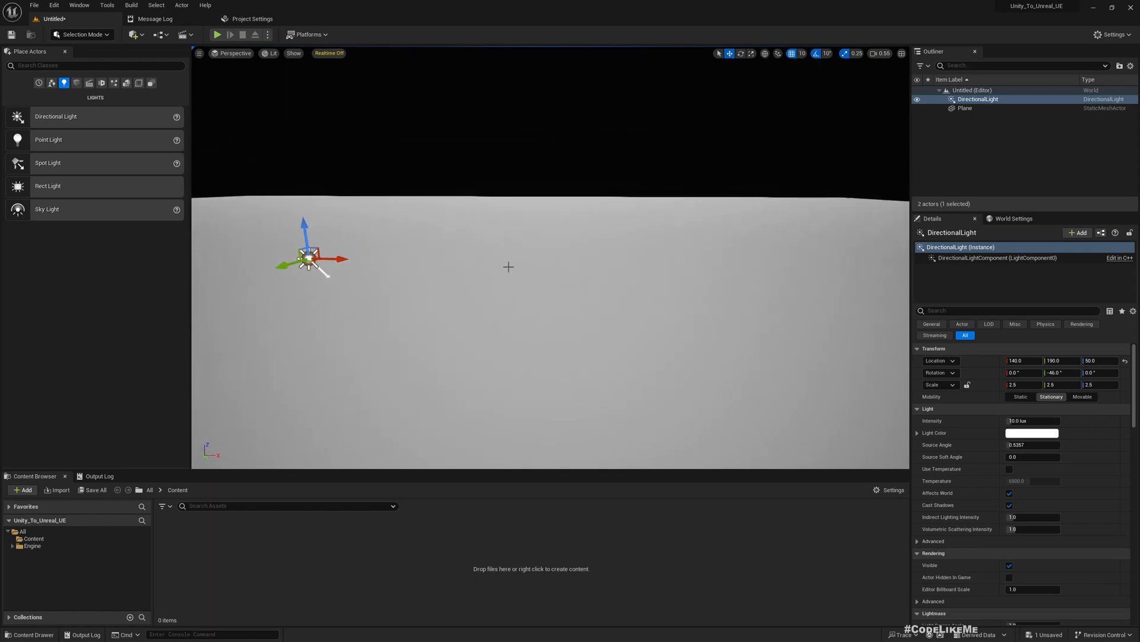
left_click(77, 84)
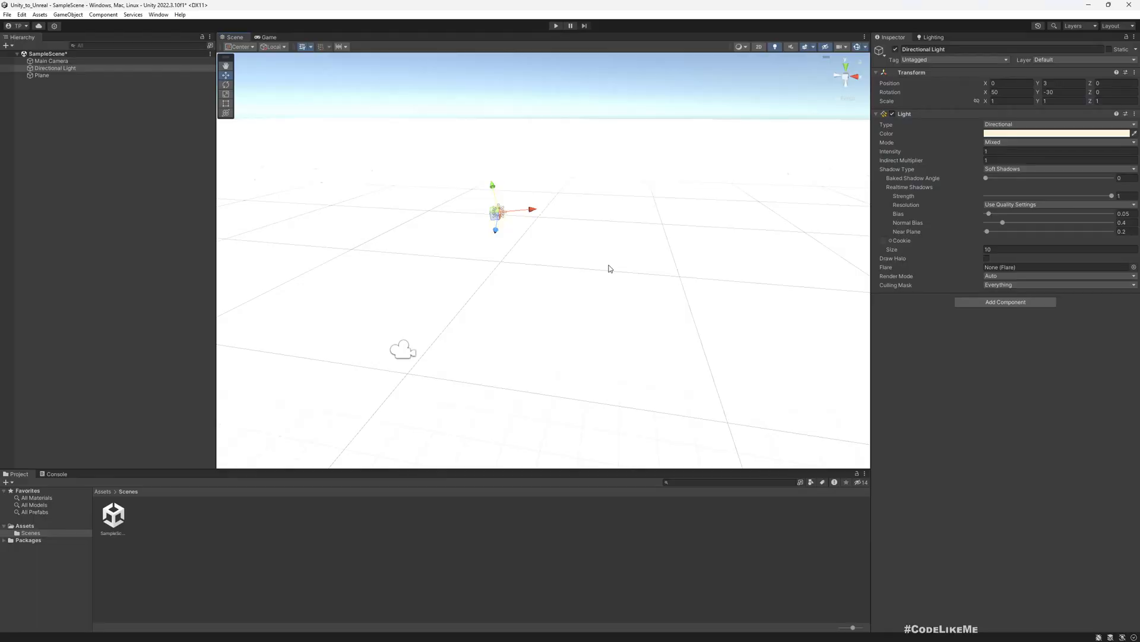
Switch to the Unity editor and add a Cube object to the scene near the directional light
right_click_drag(609, 267, 638, 252)
key("w")
key("a")
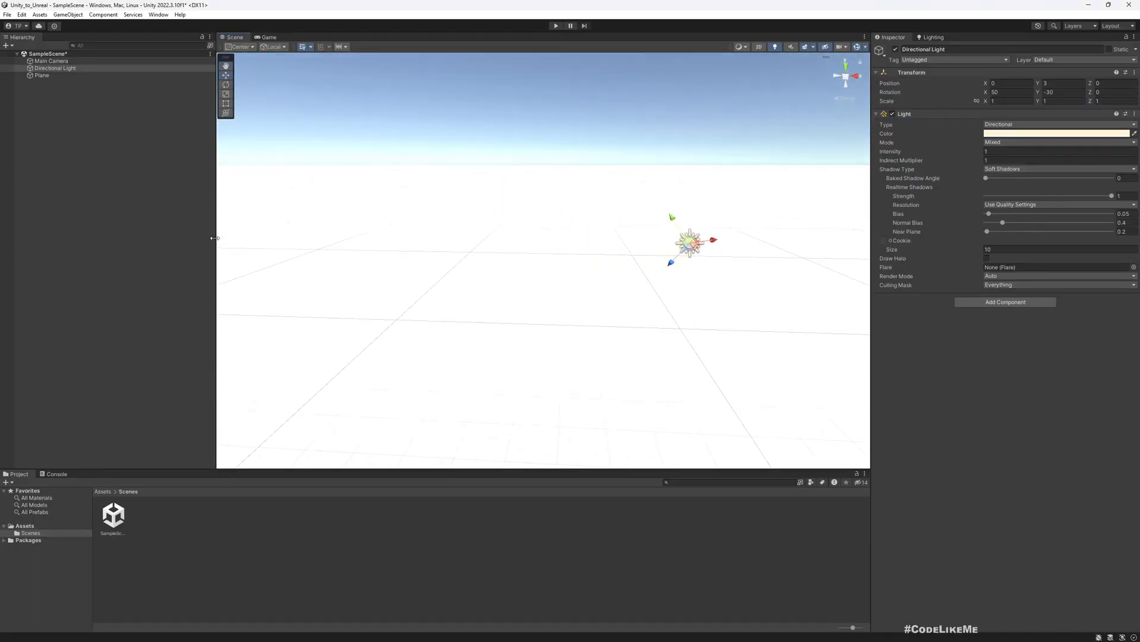
right_click(135, 214)
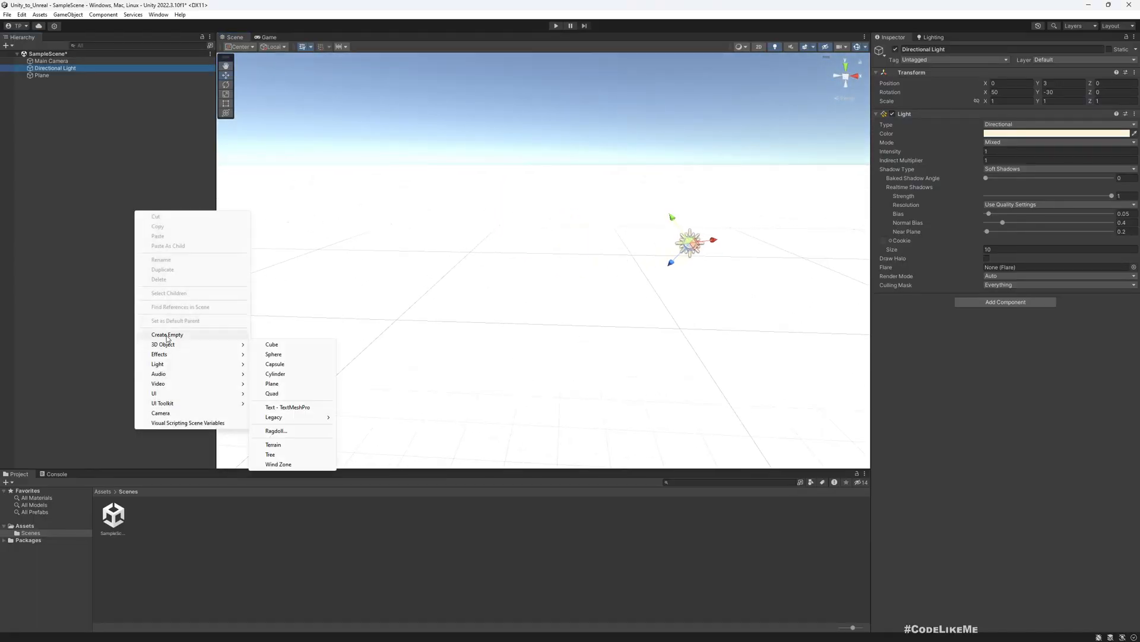
mouse_move(182, 347)
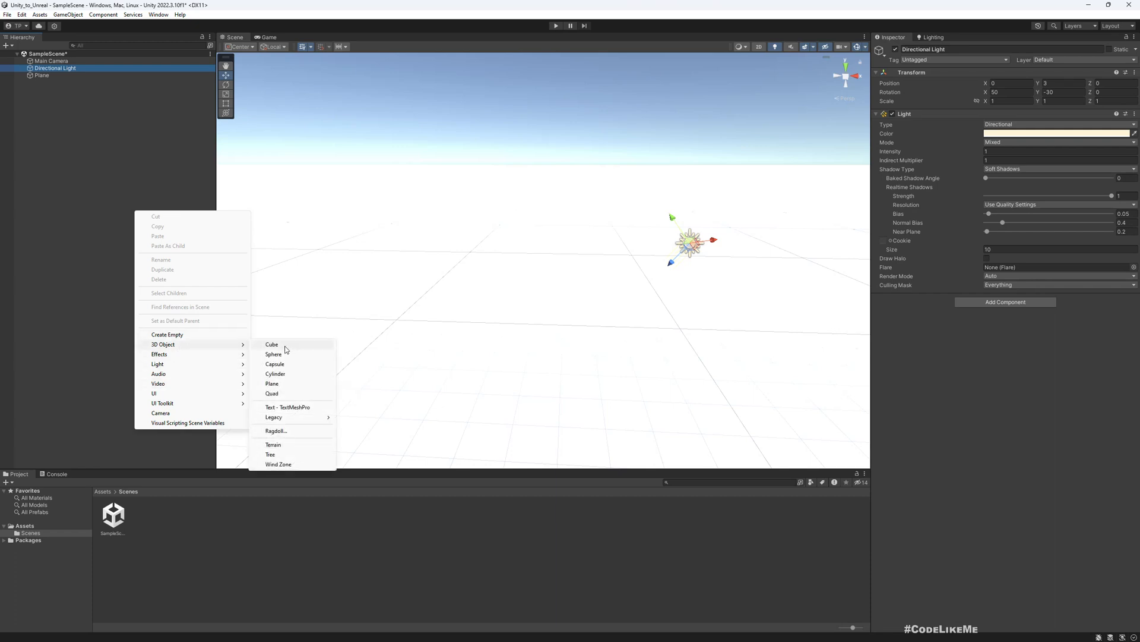
left_click(285, 349)
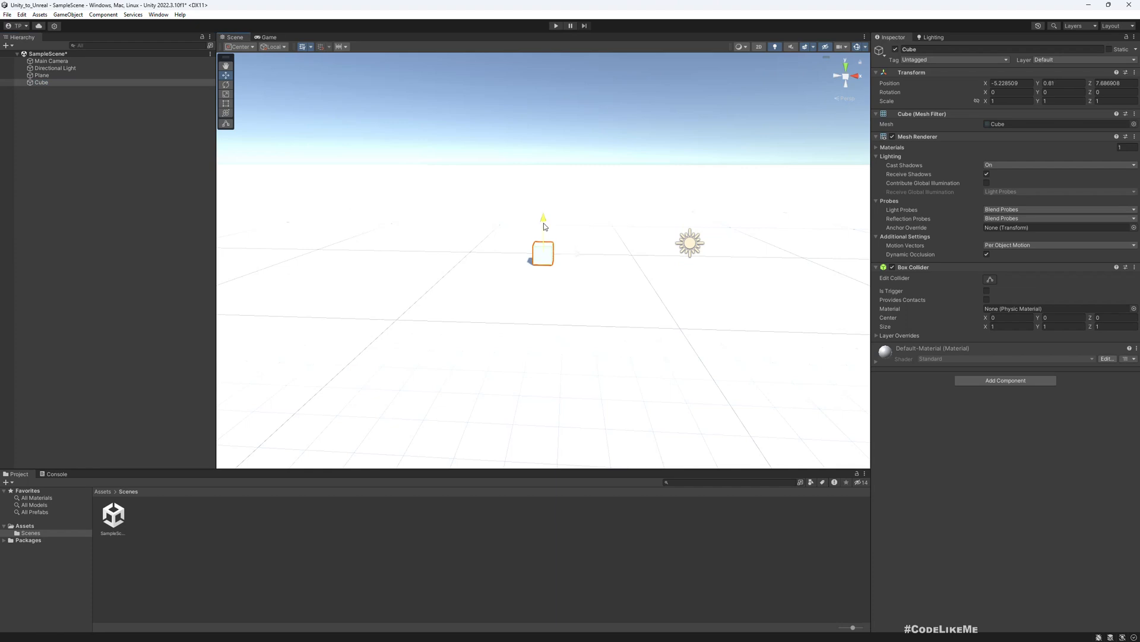
Lower the Unity cube to a Y position of 0.56 and stretch its Y scale to about 7.3
left_click_drag(543, 224, 543, 229)
right_click_drag(538, 292, 661, 292)
key("a")
key("r")
left_click_drag(469, 273, 493, 61)
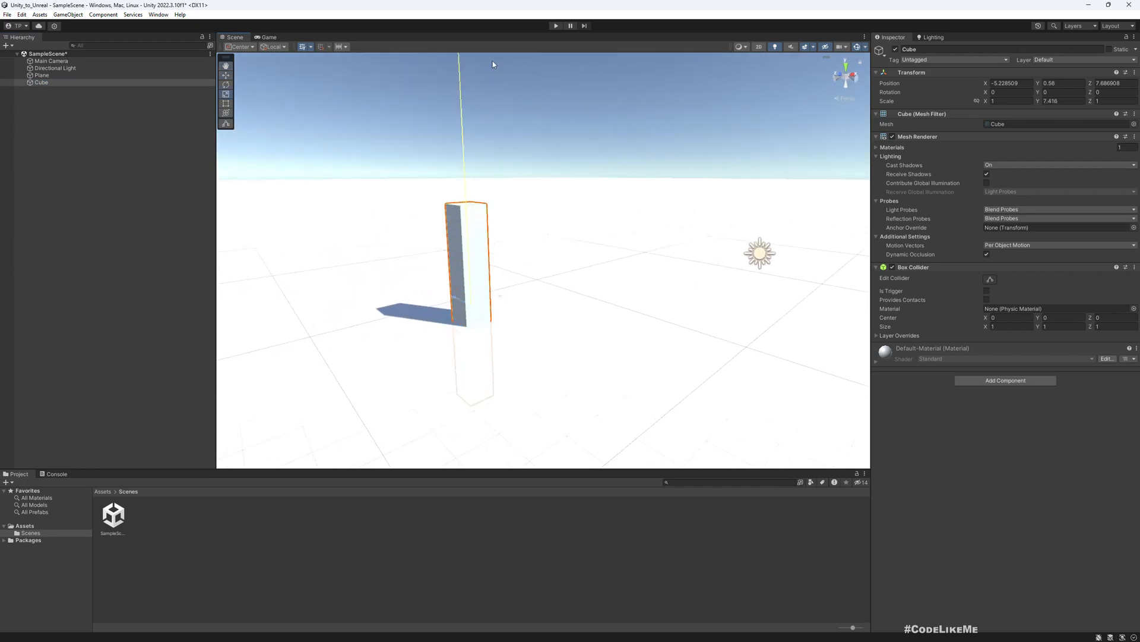
right_click_drag(523, 208, 624, 285)
key("a")
key("w")
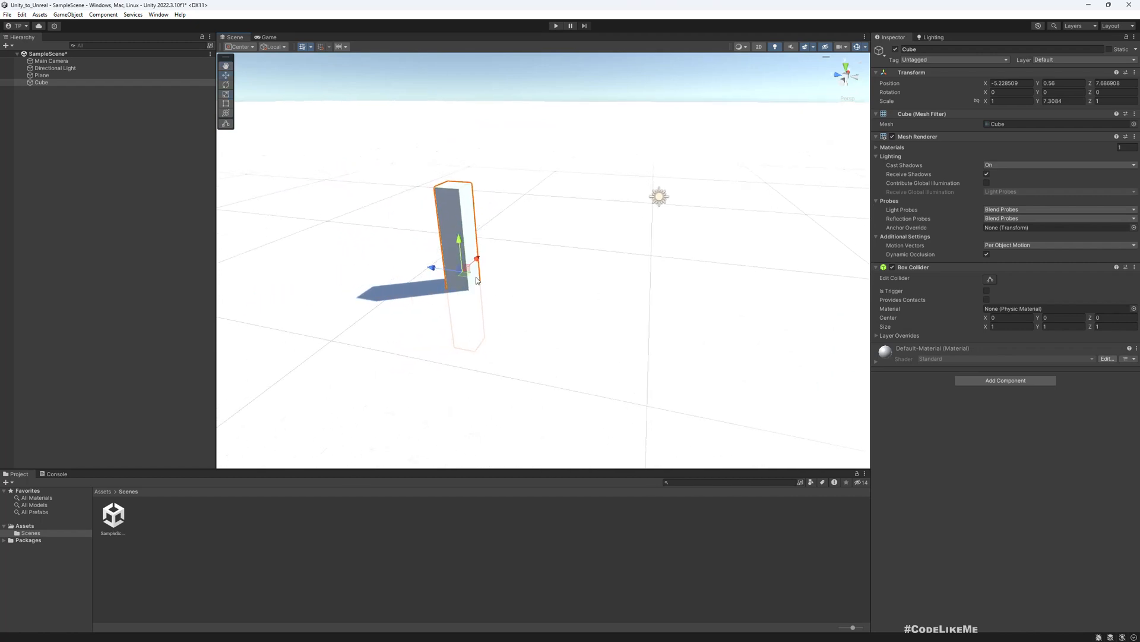
Duplicate the tall cube and move the copy beside it to about X -6.78, Z 5.04
key("a")
right_click_drag(432, 268, 463, 289)
key("d")
key("a")
key("ctrl+d")
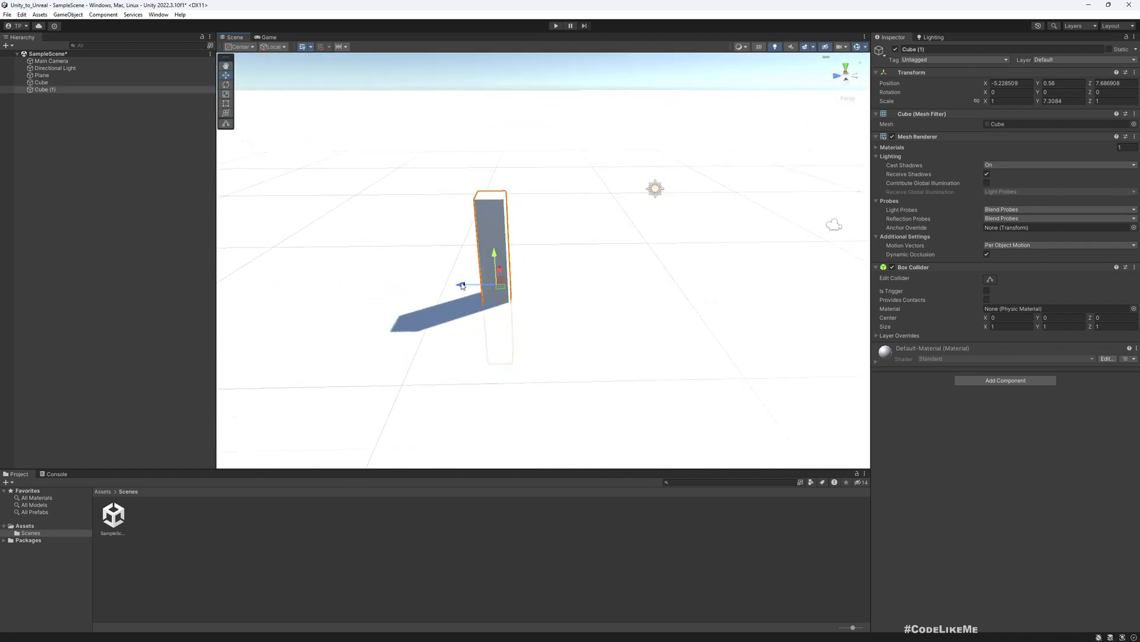
left_click_drag(463, 285, 530, 284)
key("d")
right_click_drag(606, 319, 536, 310)
left_click_drag(522, 309, 498, 324)
key("a")
right_click_drag(547, 333, 690, 340)
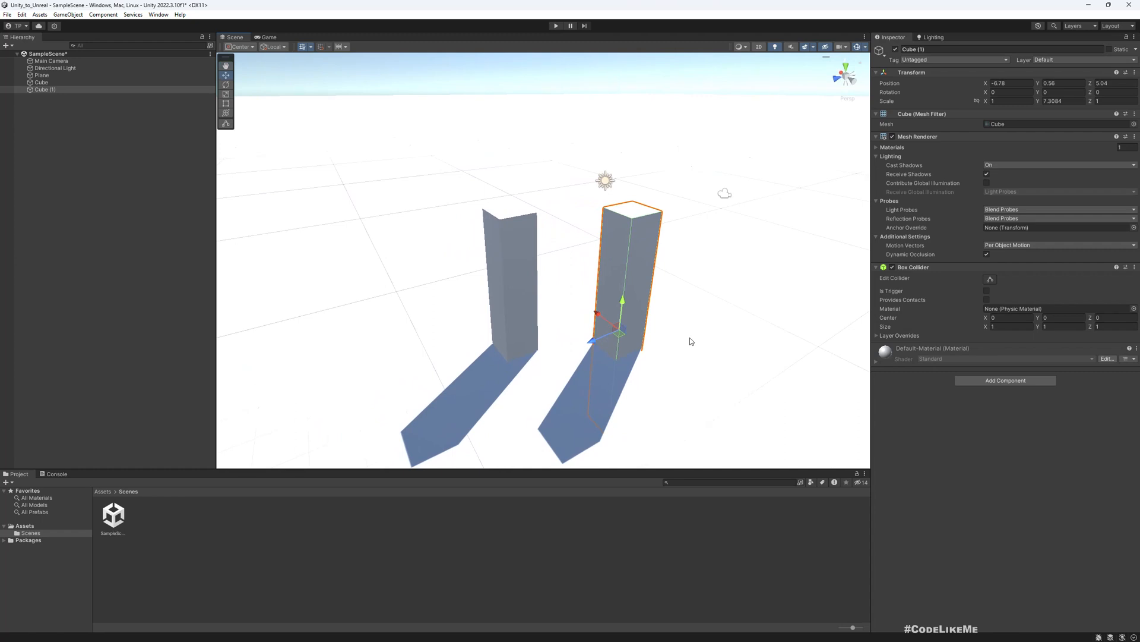
Go through Unity's Rotate, Rect and Scale transform tools with the duplicated cube selected
left_click(226, 86)
left_click(225, 104)
left_click(226, 94)
left_click_drag(572, 268, 505, 267, "alt")
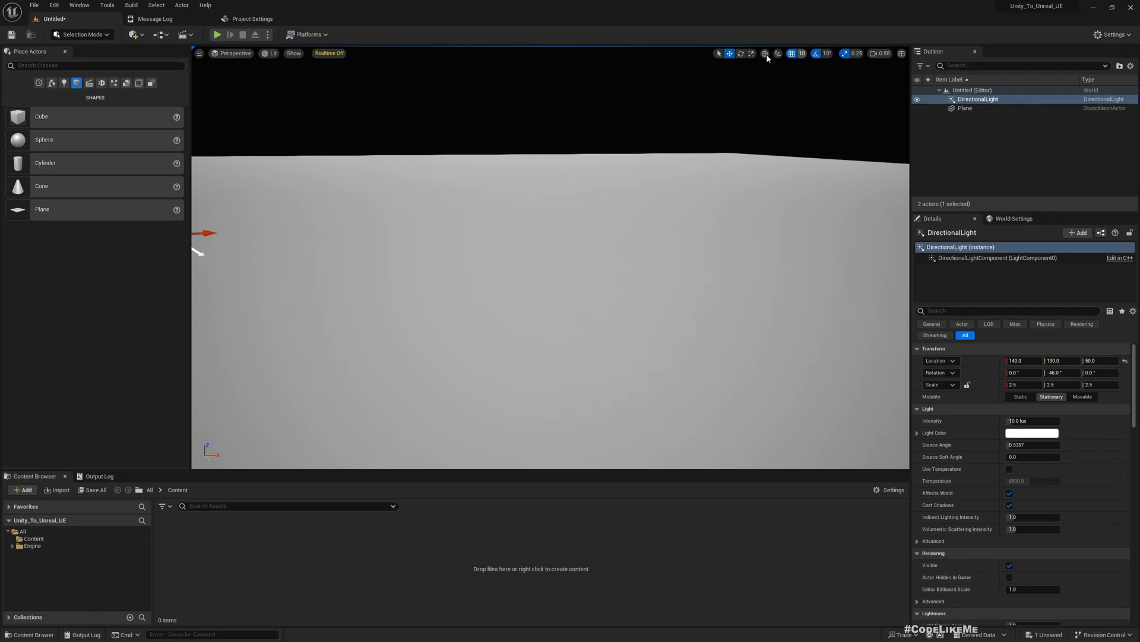
Switch to the Unreal editor, place a Cube actor on the plane and stretch its Z scale to 10.25
key("f")
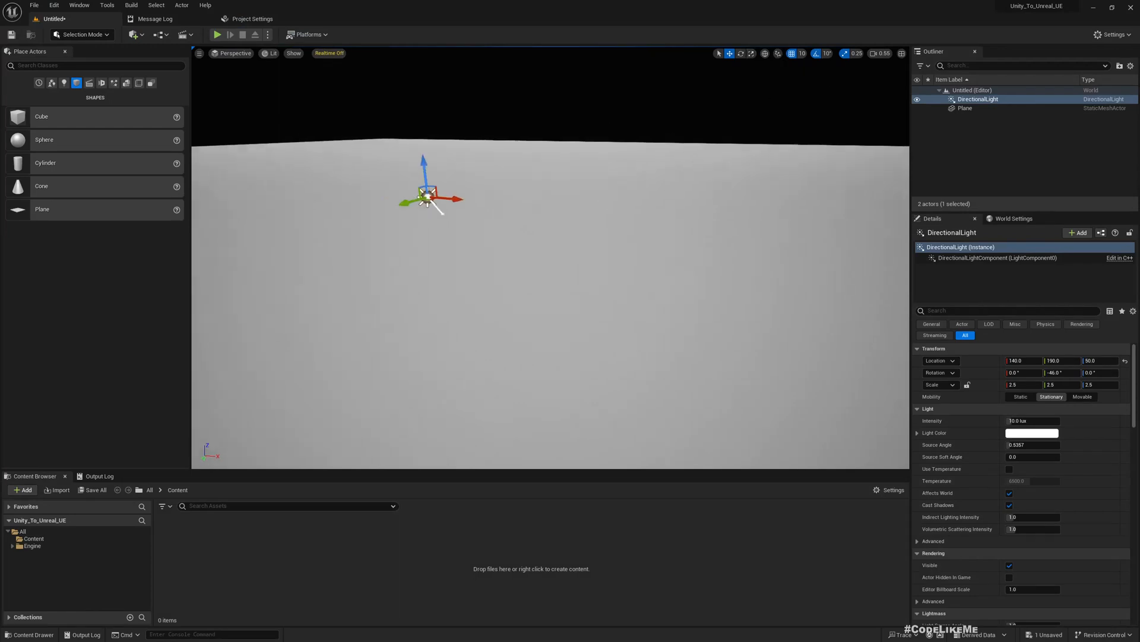
left_click_drag(36, 118, 558, 255)
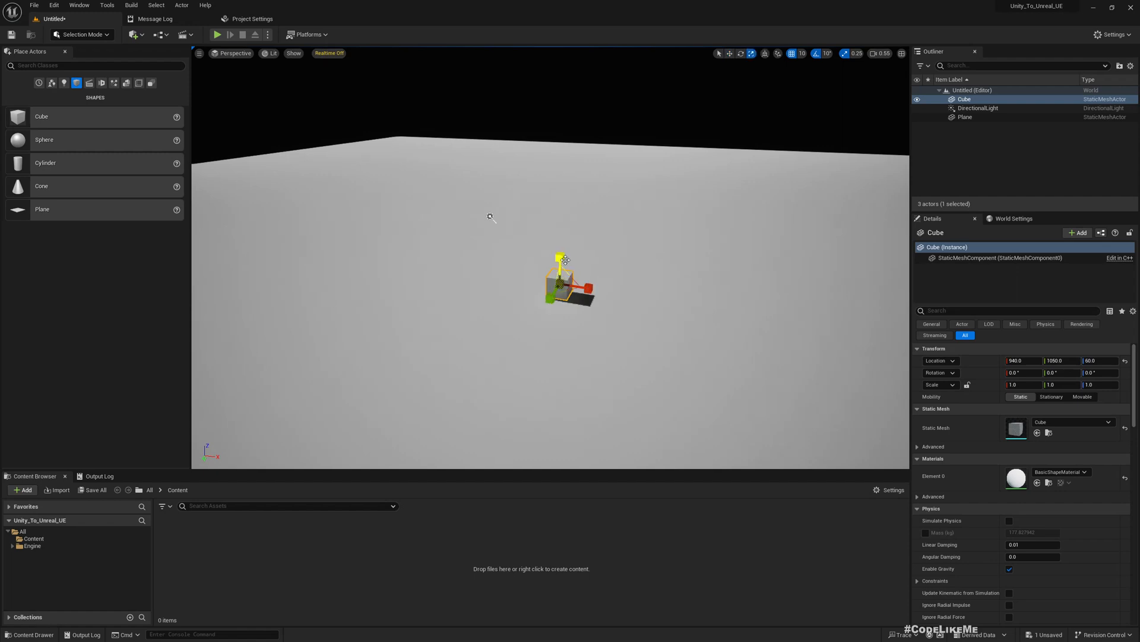
left_click(752, 54)
left_click_drag(560, 256, 560, 132)
key("d")
right_click_drag(560, 132, 445, 137)
right_click_drag(501, 351, 469, 319)
key("w")
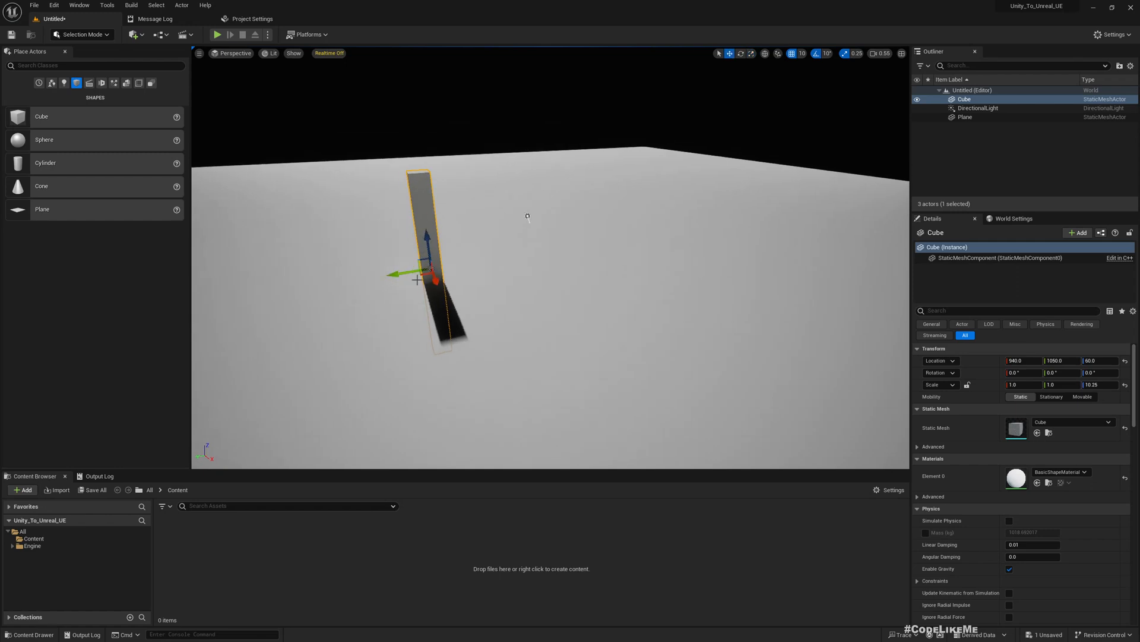
Duplicate the tall Unreal cube and move the copy beside it to about X 1170, Y 770
key("a")
mouse_move(413, 370)
right_mouse_down()
mouse_move(423, 363)
mouse_move(413, 344)
mouse_move(413, 370)
right_mouse_up()
key("w")
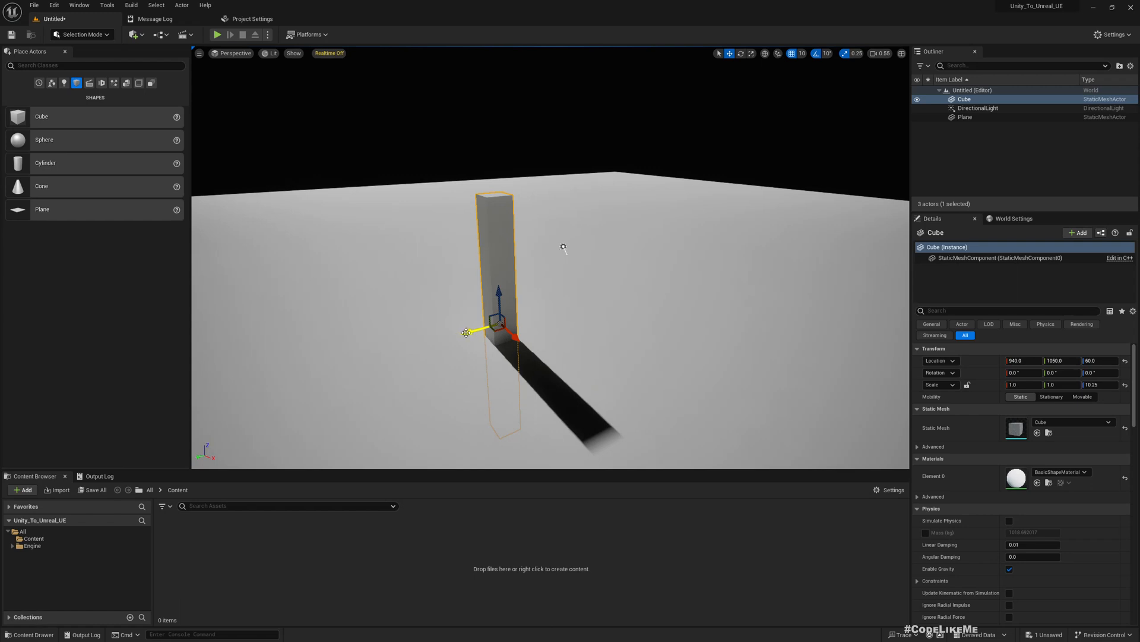
left_click_drag(467, 332, 521, 317, "alt")
left_click_drag(706, 285, 844, 291, "alt")
left_click_drag(525, 244, 409, 199)
Examine the two tall cubes, their shadows and the background beyond the plane in the Unreal viewport
key("w")
right_click_drag(670, 240, 672, 285)
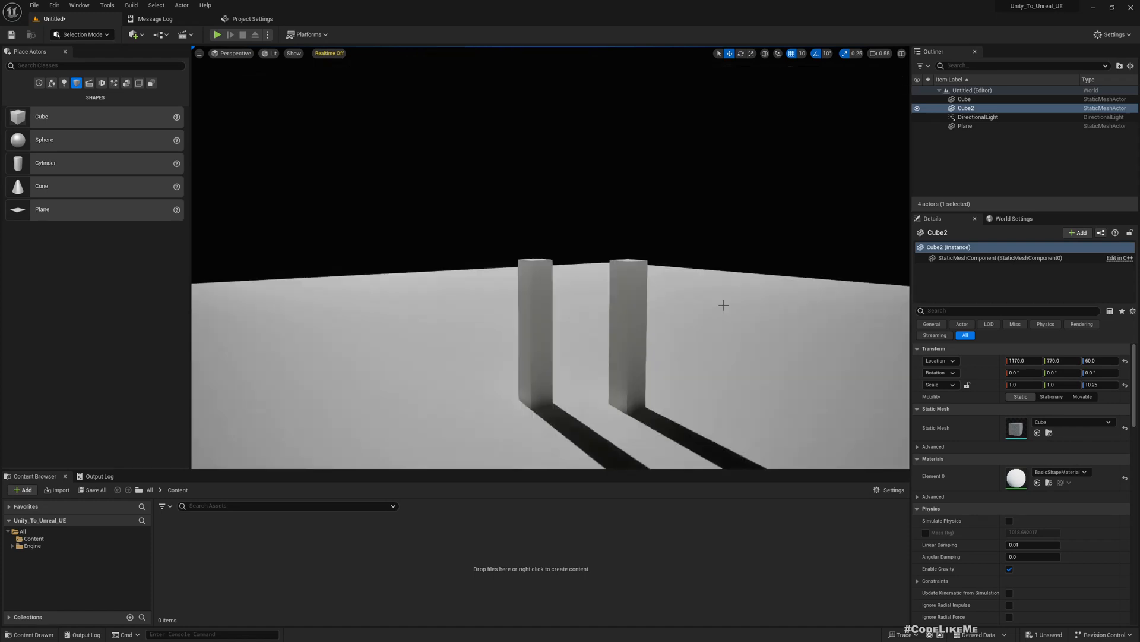
right_click_drag(736, 308, 772, 308)
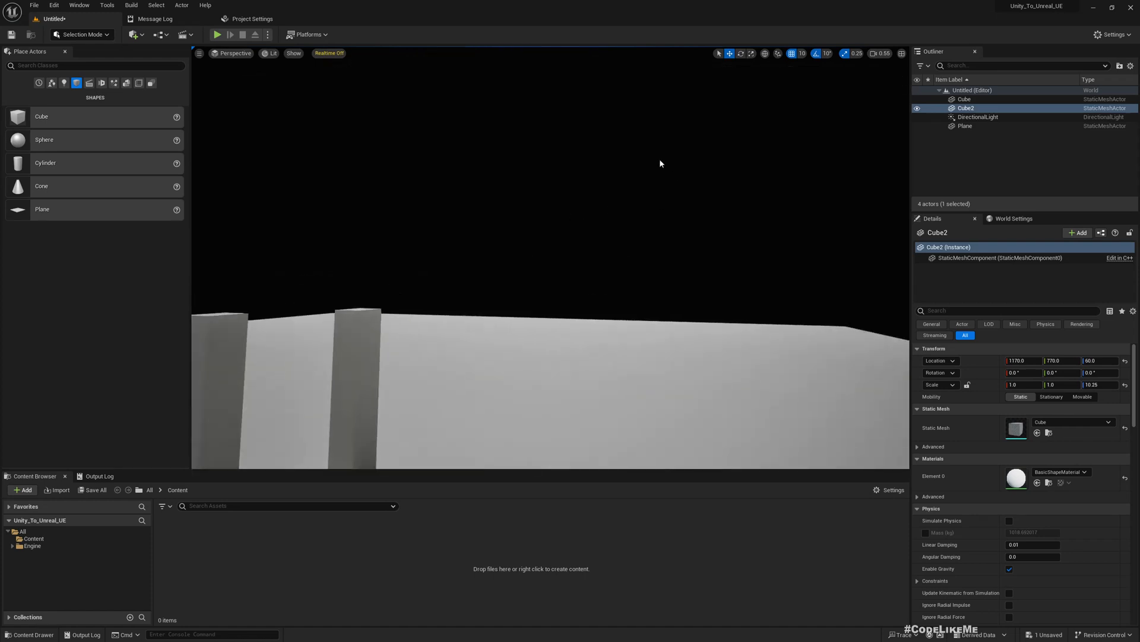
key("s")
right_click_drag(532, 287, 569, 276)
key("w")
key("s")
key("q")
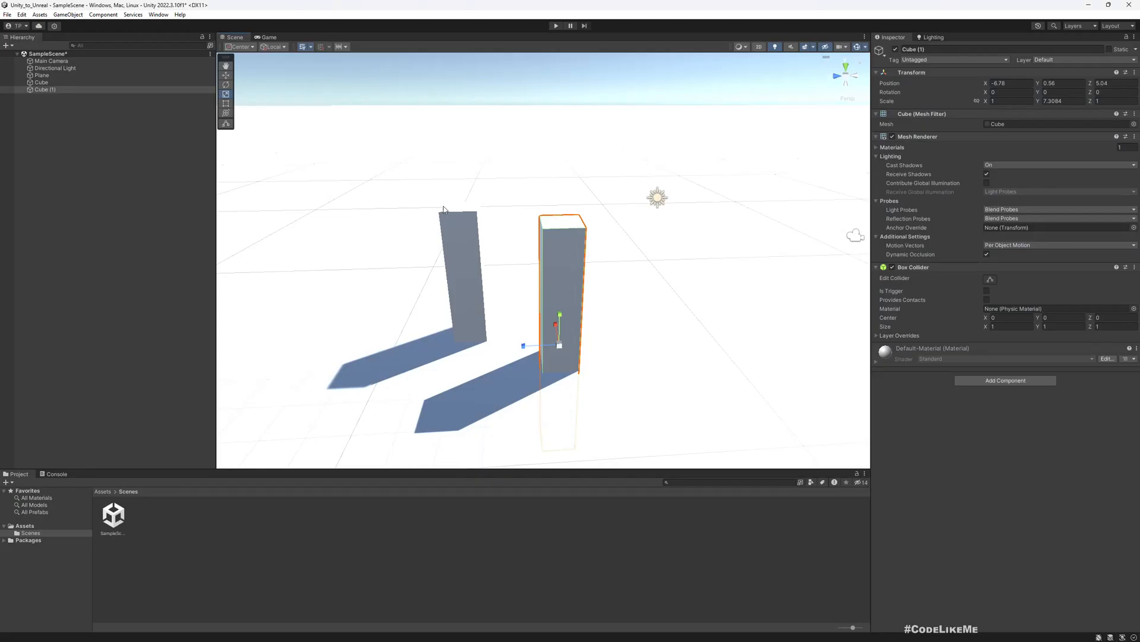
Switch to the Unity editor, look at the scene's sky and select the Main Camera
right_click_drag(445, 210, 885, 128)
left_click(466, 132)
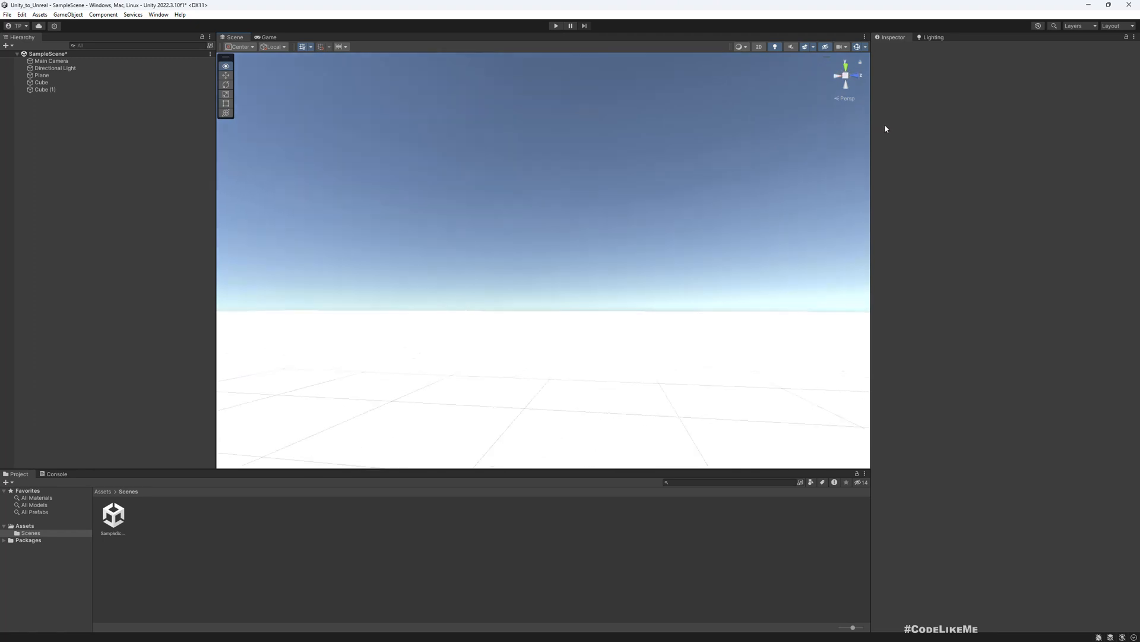
left_click(51, 61)
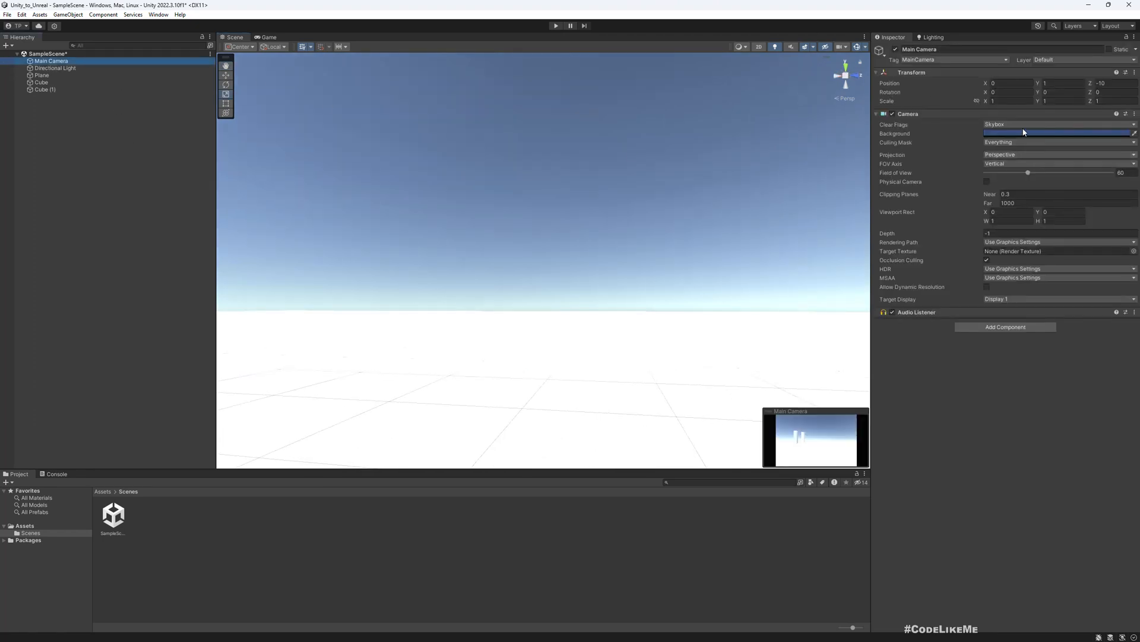
Try other hues for the Main Camera's background colour, ending on the blue 314A79
left_click(1024, 133)
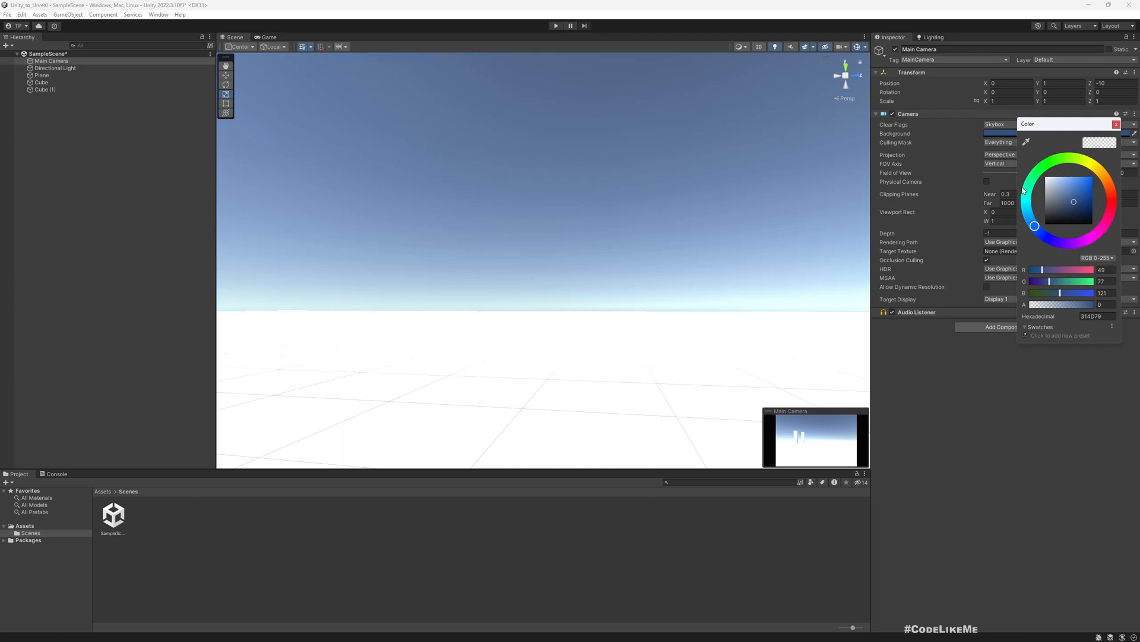
left_click(1049, 160)
left_click(1056, 240)
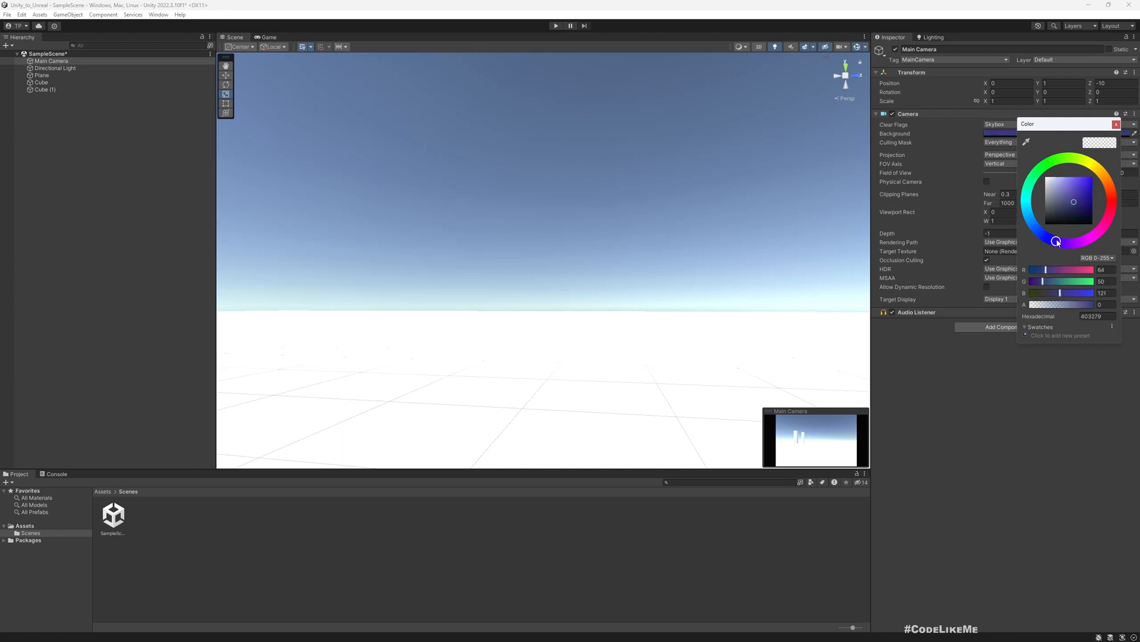
left_click(1036, 227)
left_click(1049, 419)
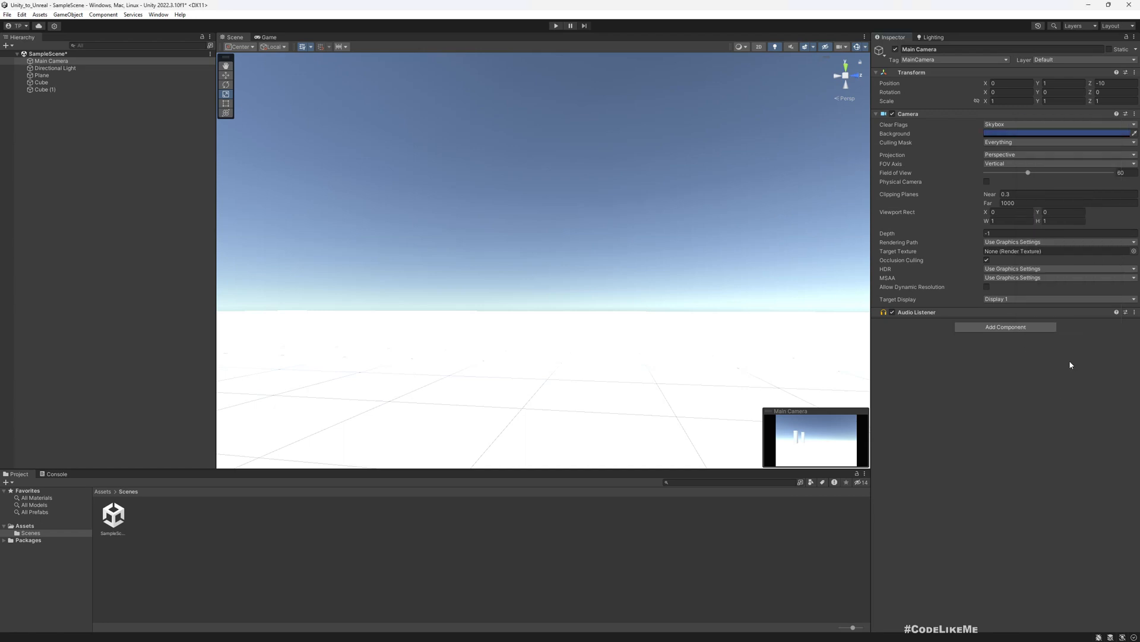
Set the Main Camera's Clear Flags to Solid Color and its background colour to green
left_click(1005, 124)
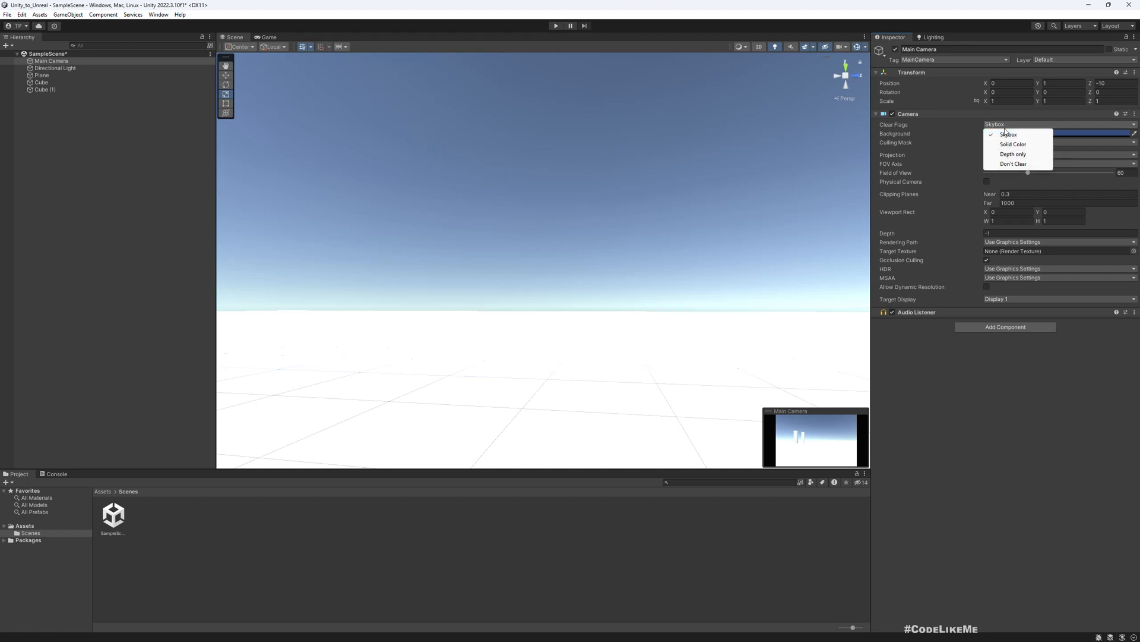
left_click(1012, 145)
left_click(1023, 133)
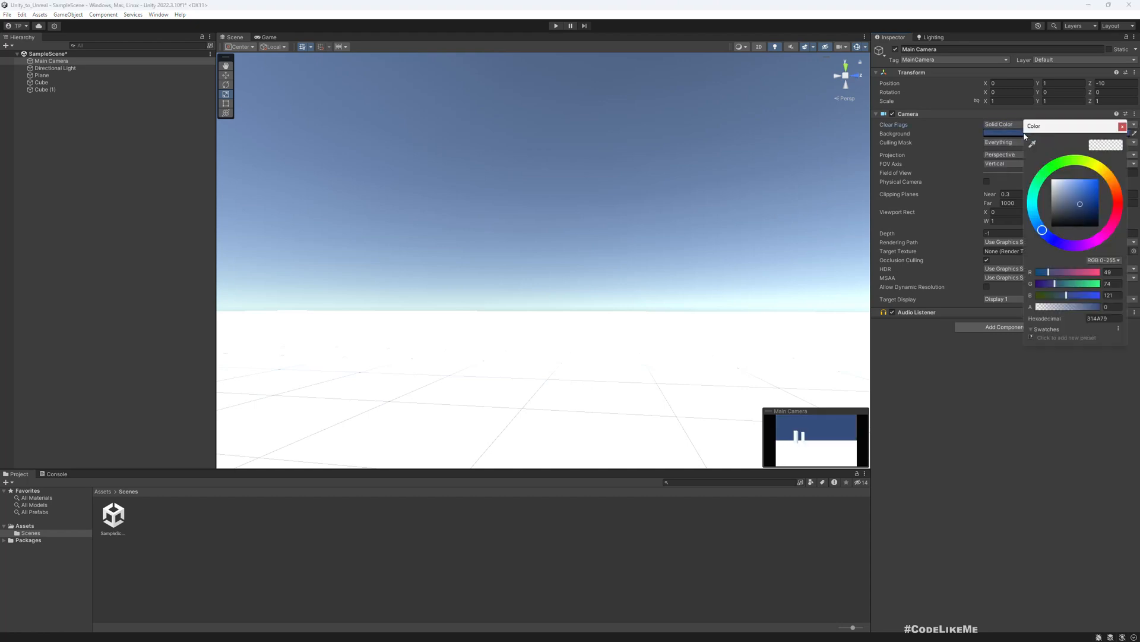
left_click(1060, 165)
Show the Game view and set the Main Camera's Clear Flags to Skybox
right_click_drag(575, 254, 249, 261)
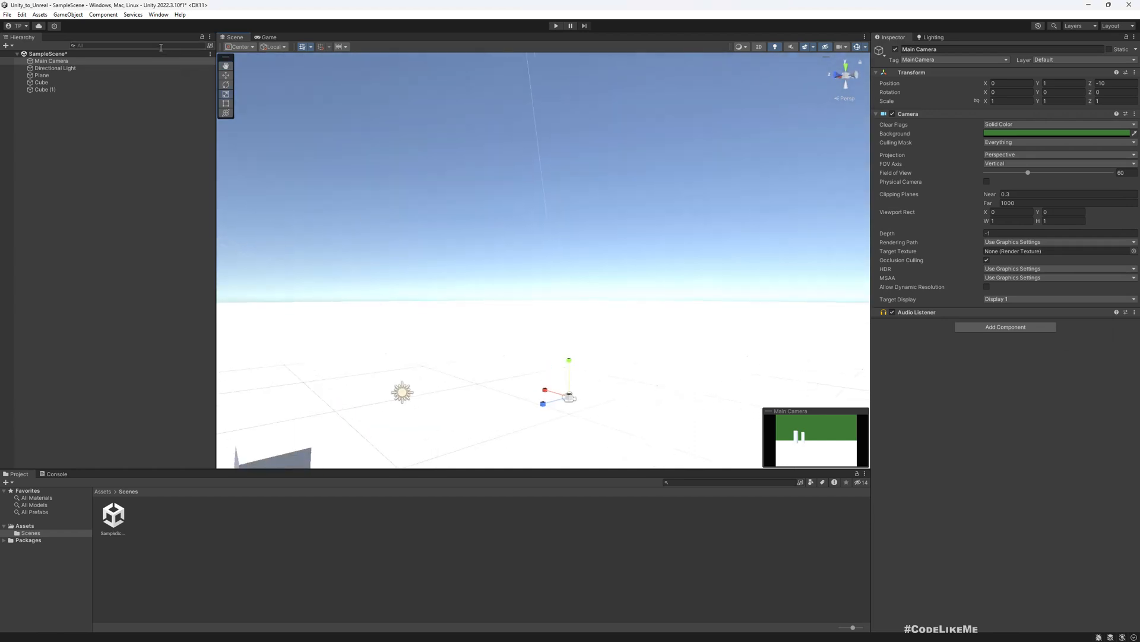
left_click(267, 37)
left_click(998, 126)
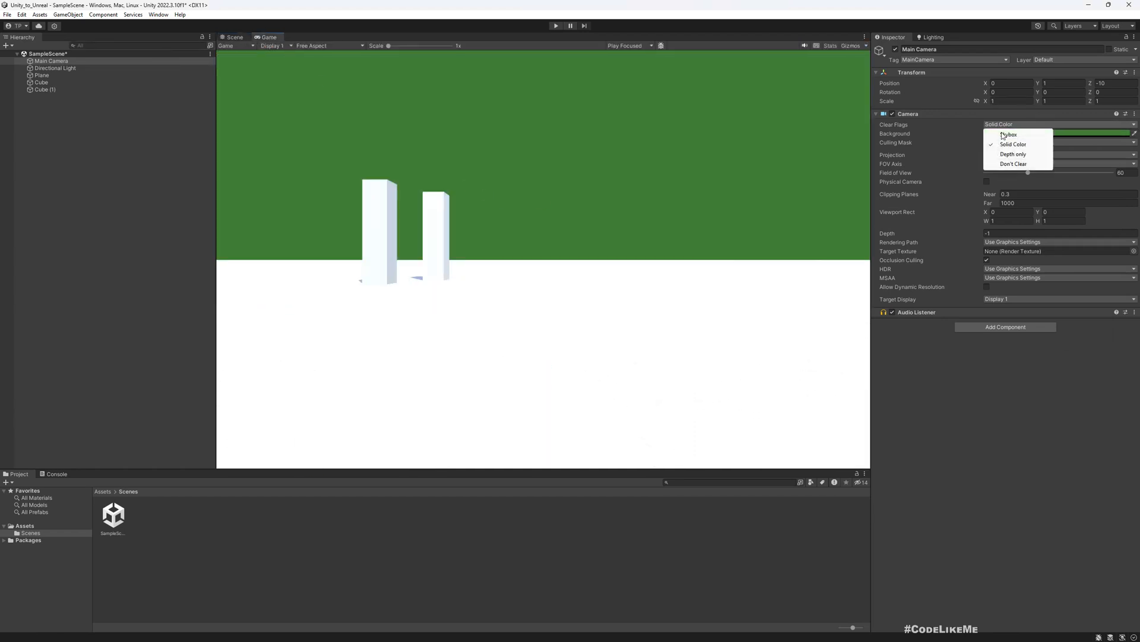
left_click(1004, 133)
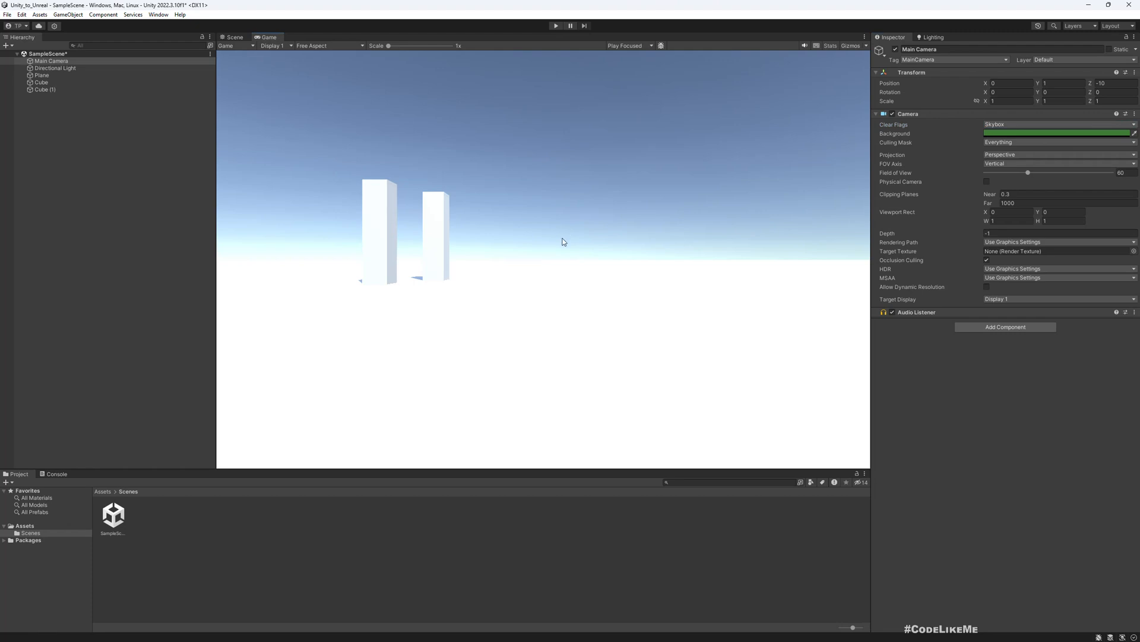
Open Unity's Lighting settings, examine the Environment section's skybox settings, and switch back to the Unreal editor
left_click(22, 15)
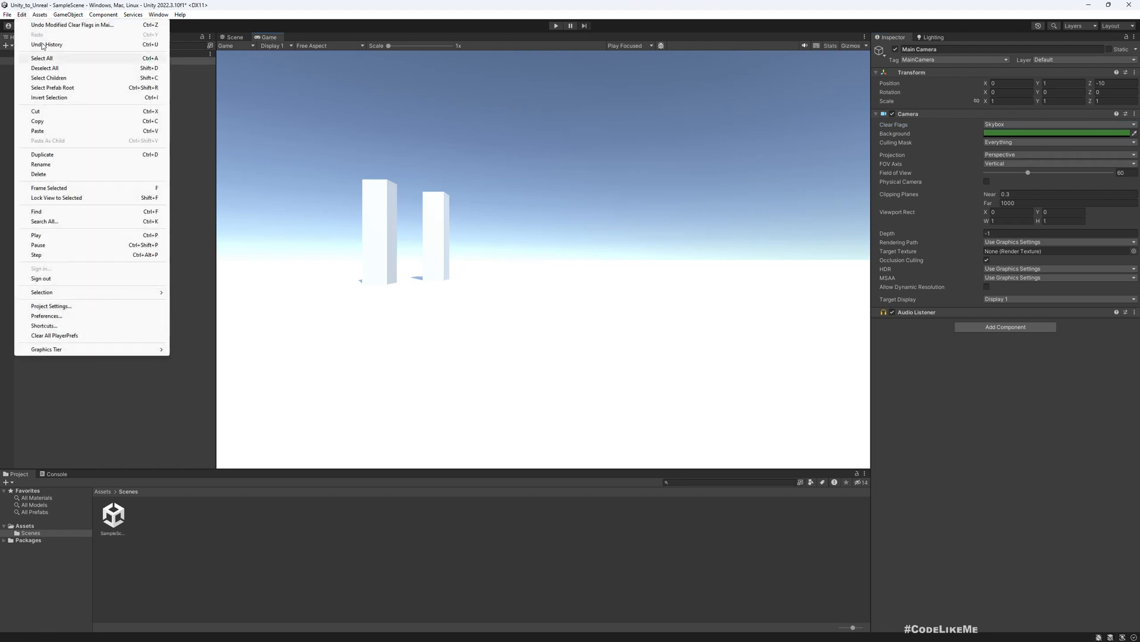
mouse_move(158, 14)
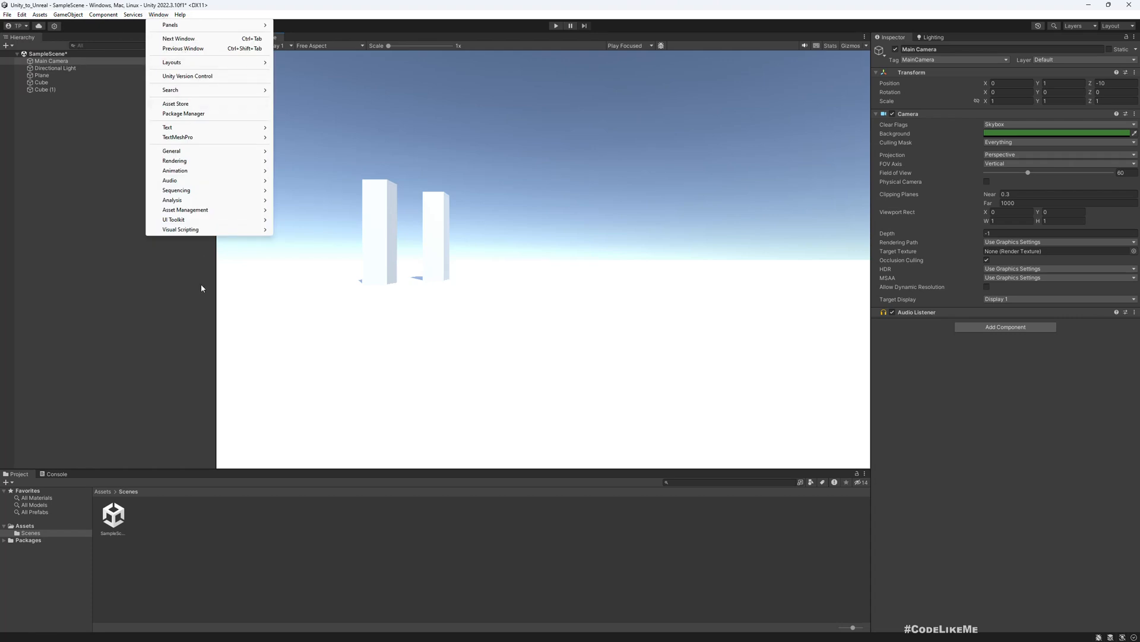
mouse_move(202, 154)
mouse_move(230, 167)
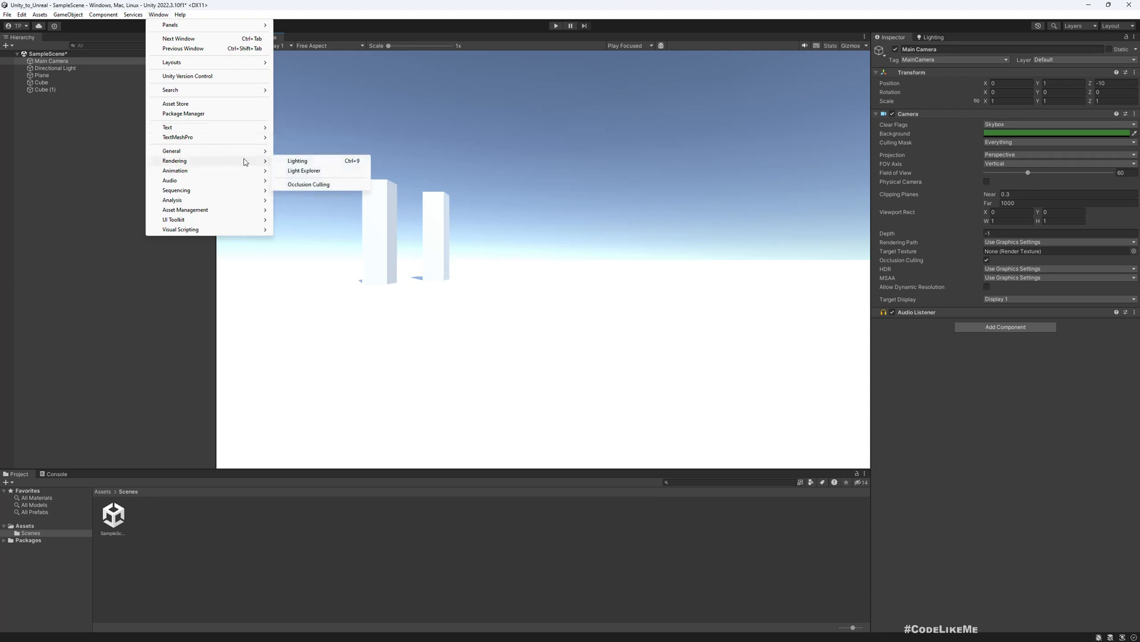
left_click(300, 161)
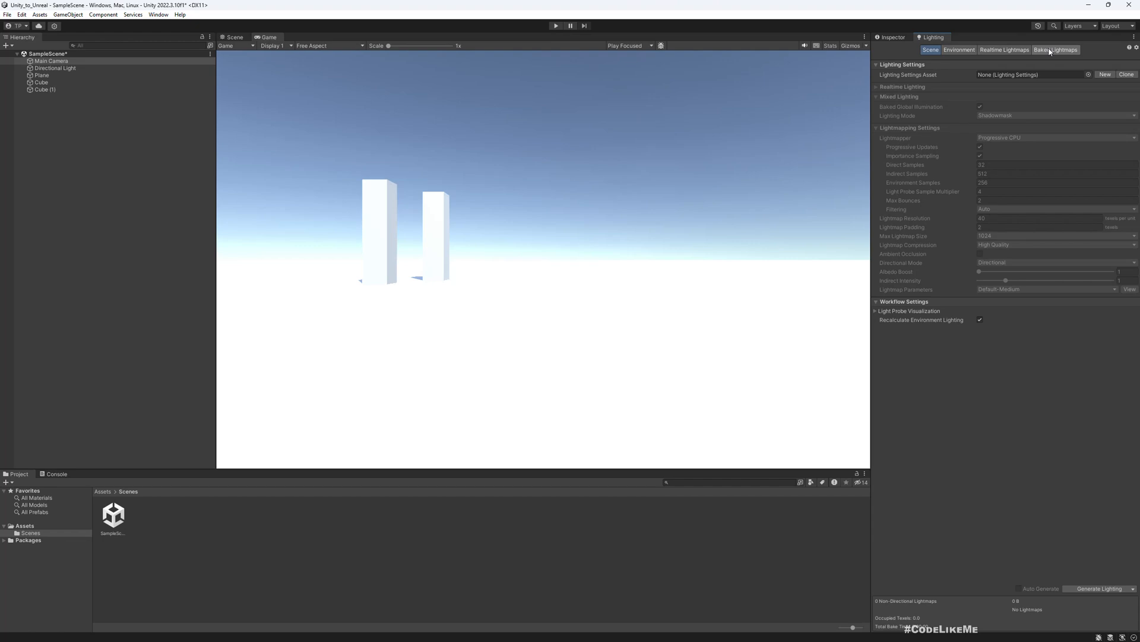
left_click(958, 51)
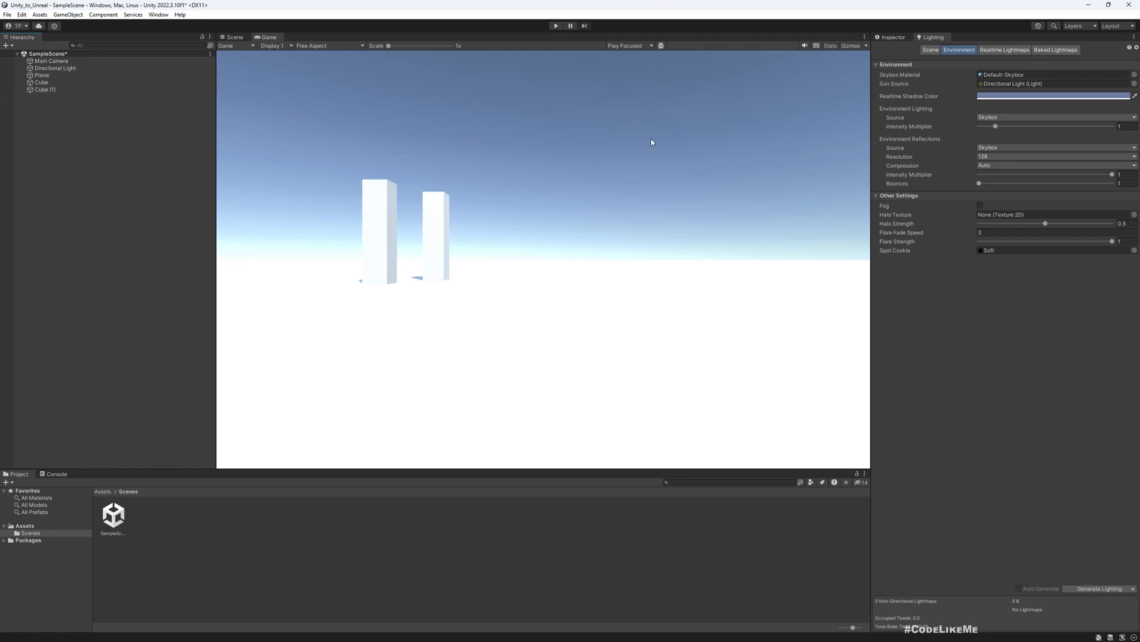
key("alt+Tab")
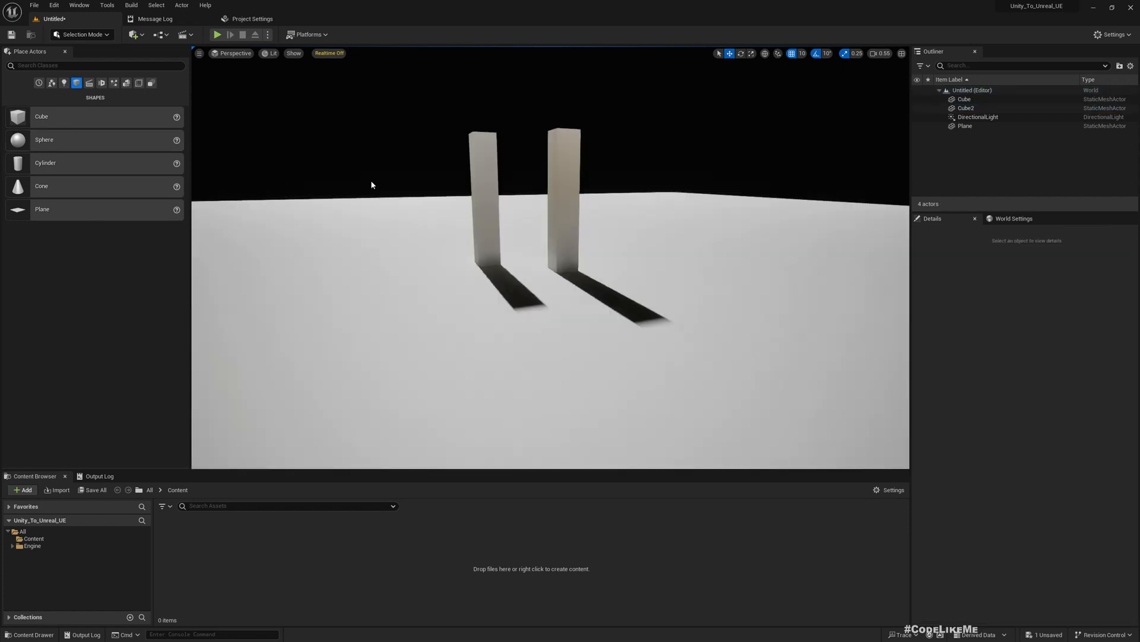
Start saving the level and examine the Content and Engine folders offered as save locations
key("ctrl+s")
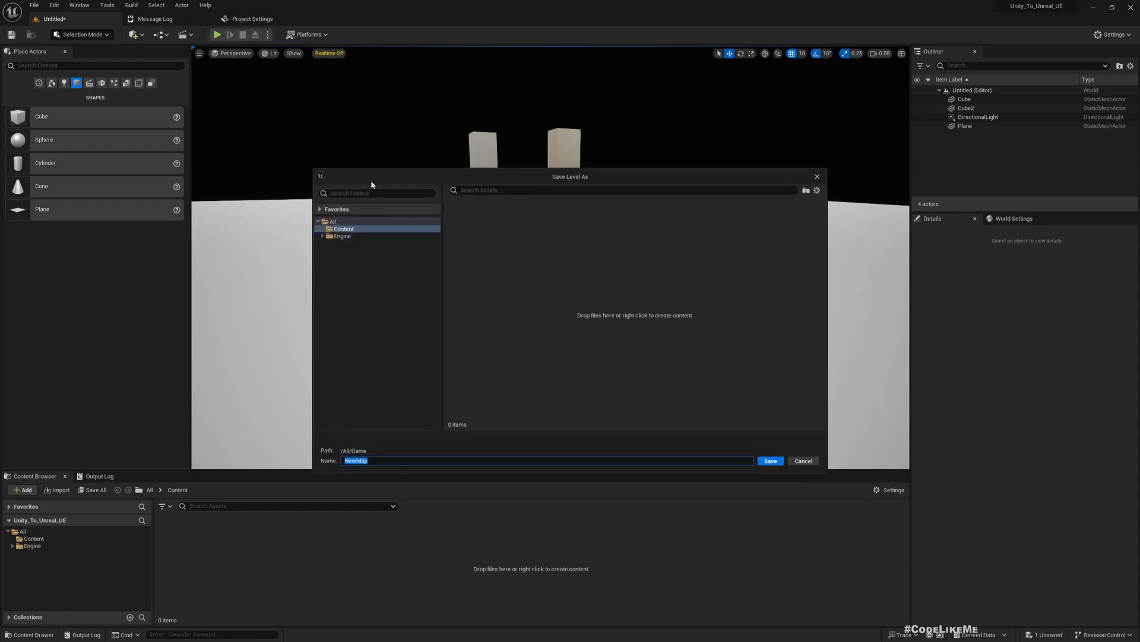
right_click(348, 231)
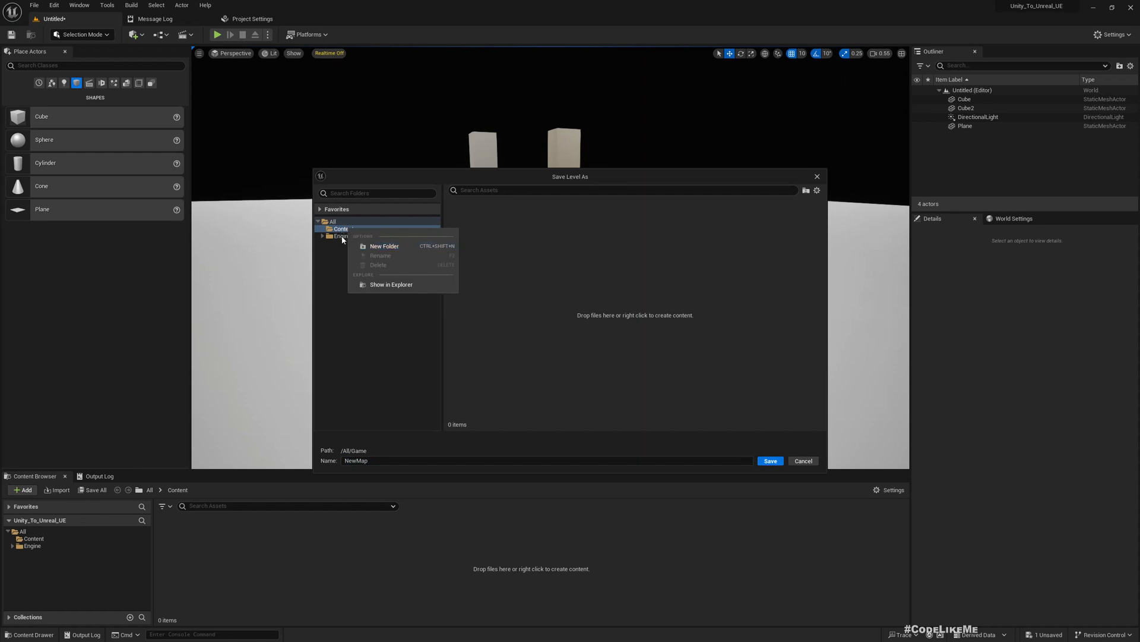
left_click(336, 284)
left_click(335, 236)
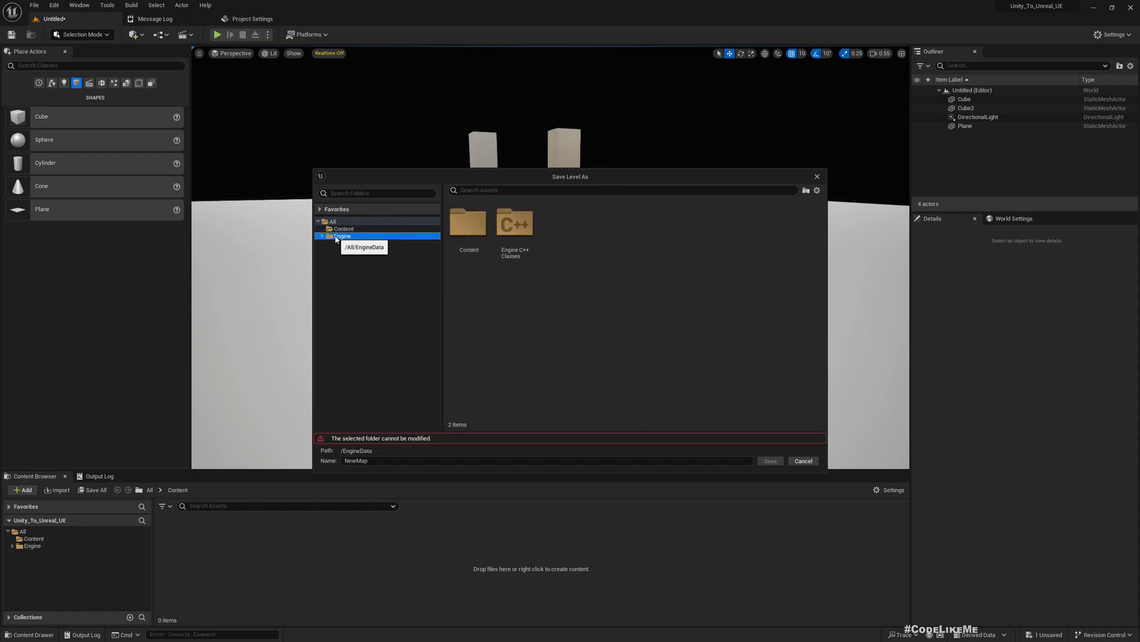
right_click(334, 238)
left_click(332, 237)
left_click(335, 230)
left_click(329, 237)
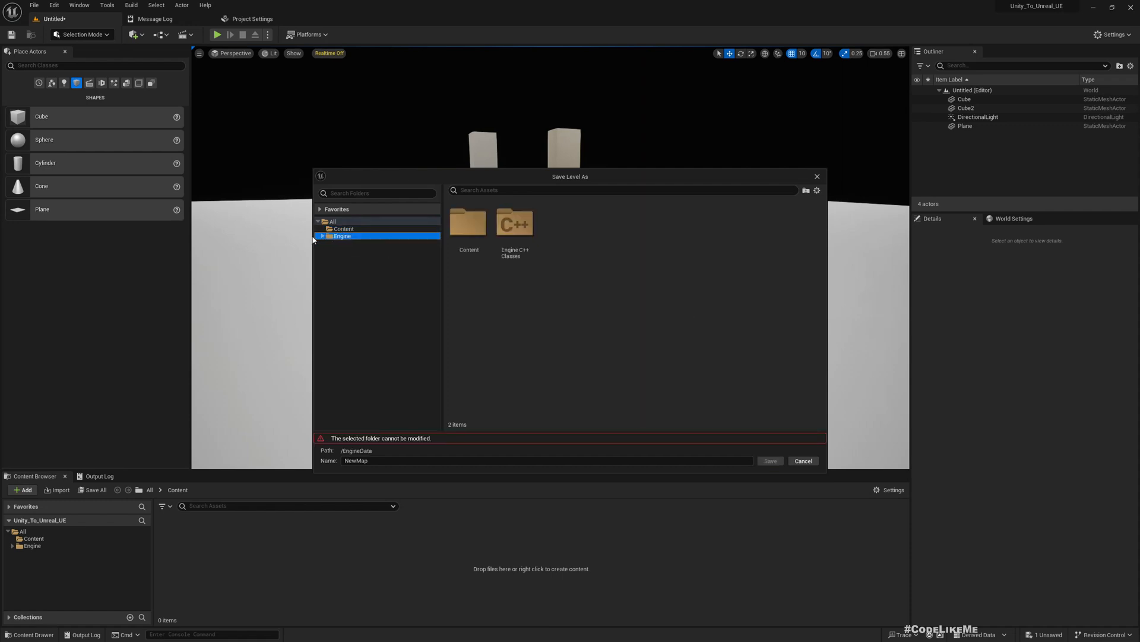
Switch to File Explorer, examine the Content folder inside UE_5.3's Engine directory, and return to the Unreal editor
left_click(323, 236)
left_click(324, 236)
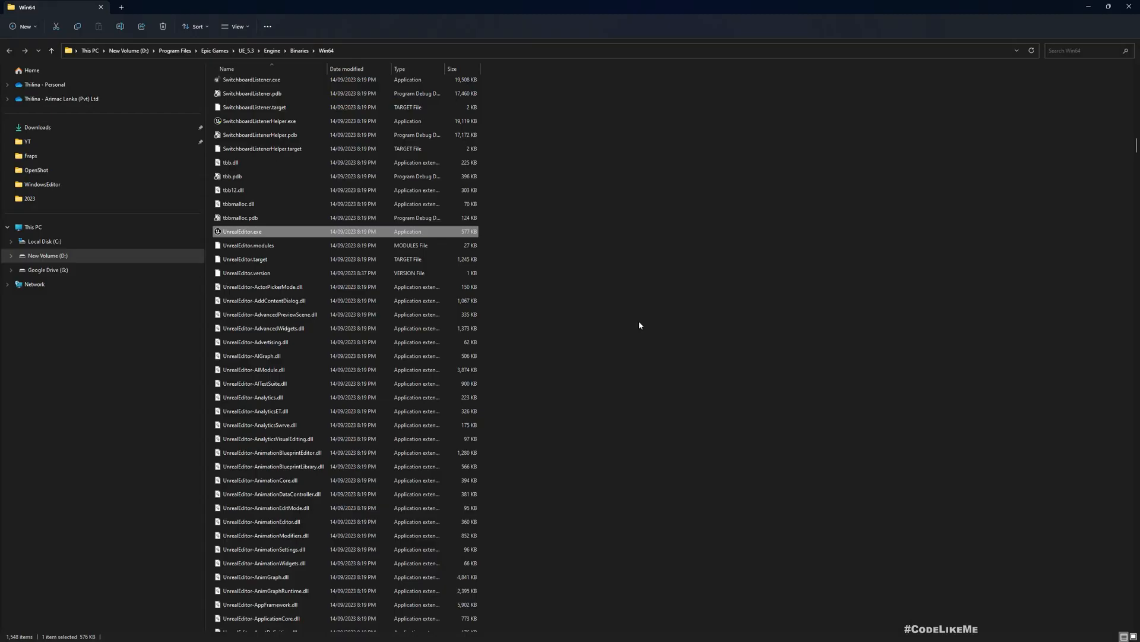
left_click(274, 51)
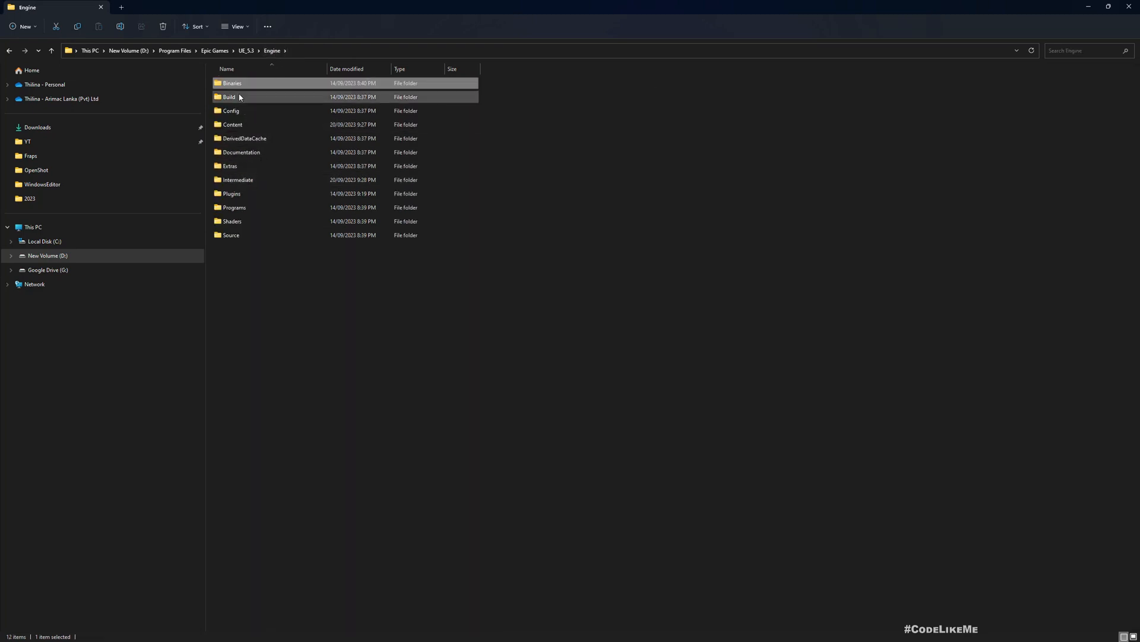
double_click(234, 128)
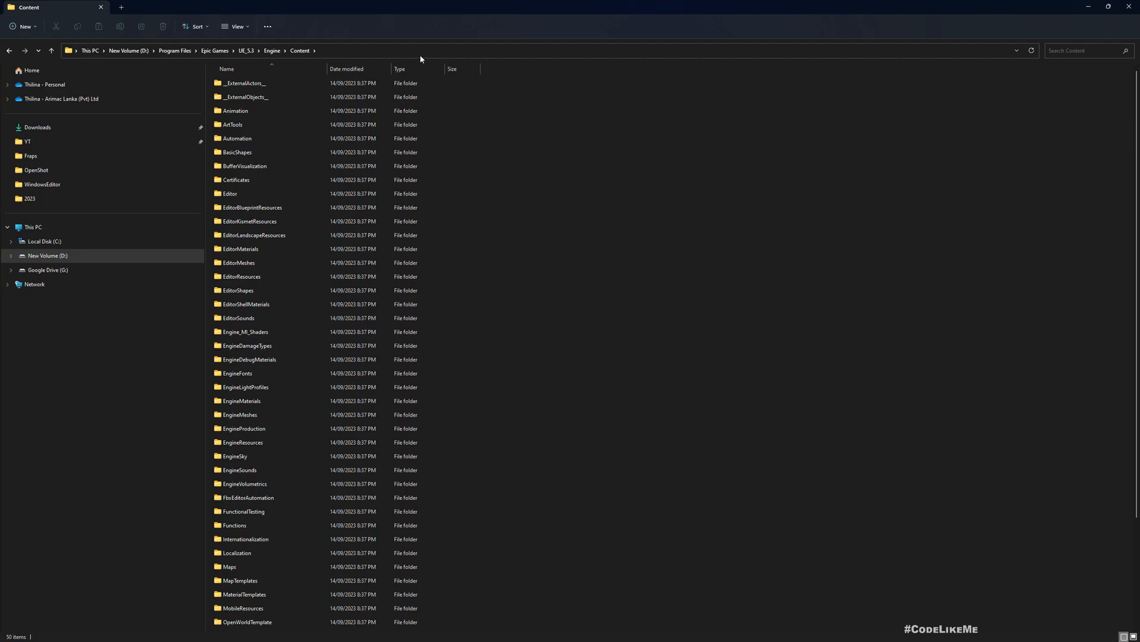
key("alt+Tab")
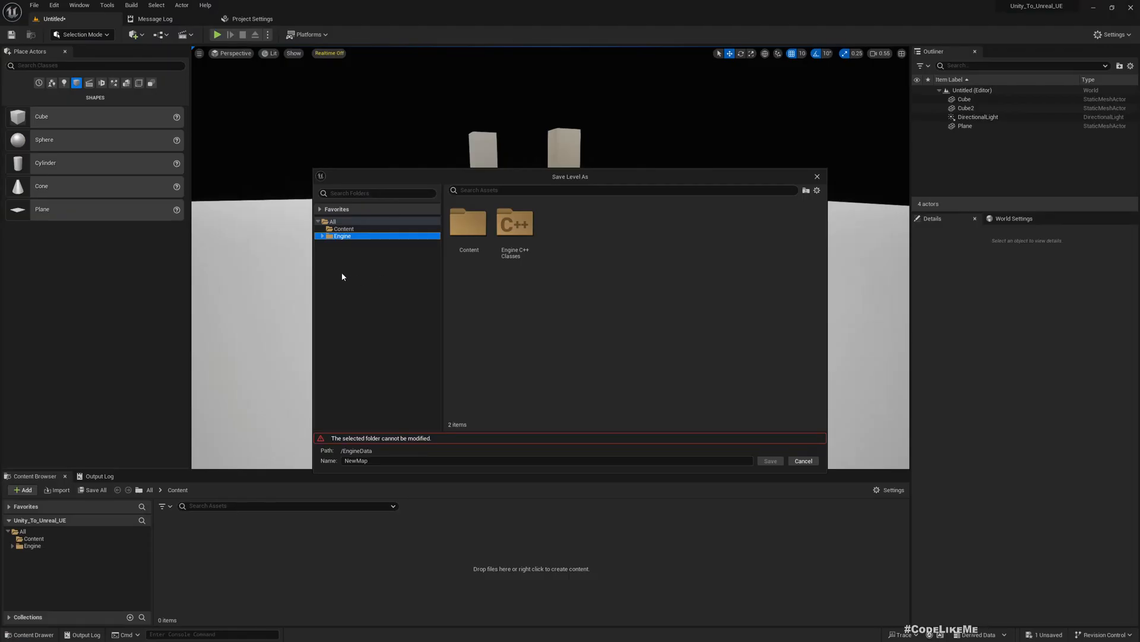
Examine the Engine's Content subfolders in the Save Level As dialog, then reselect the project's own Content folder
left_click(323, 236)
left_click(342, 243)
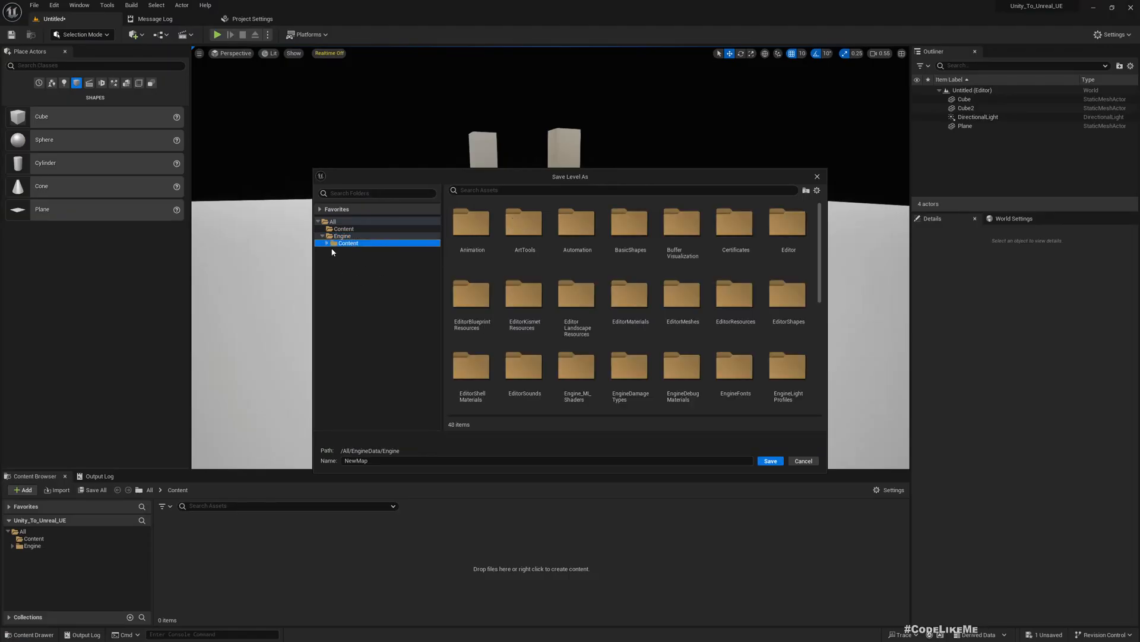
left_click(327, 243)
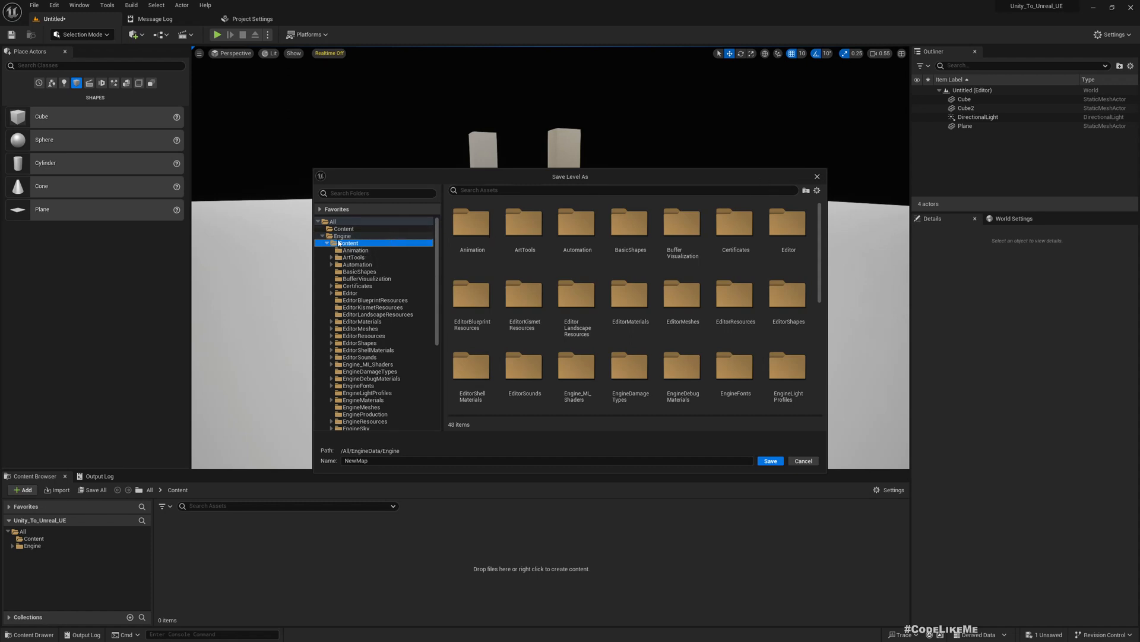
left_click(328, 236)
left_click(322, 236)
left_click(345, 229)
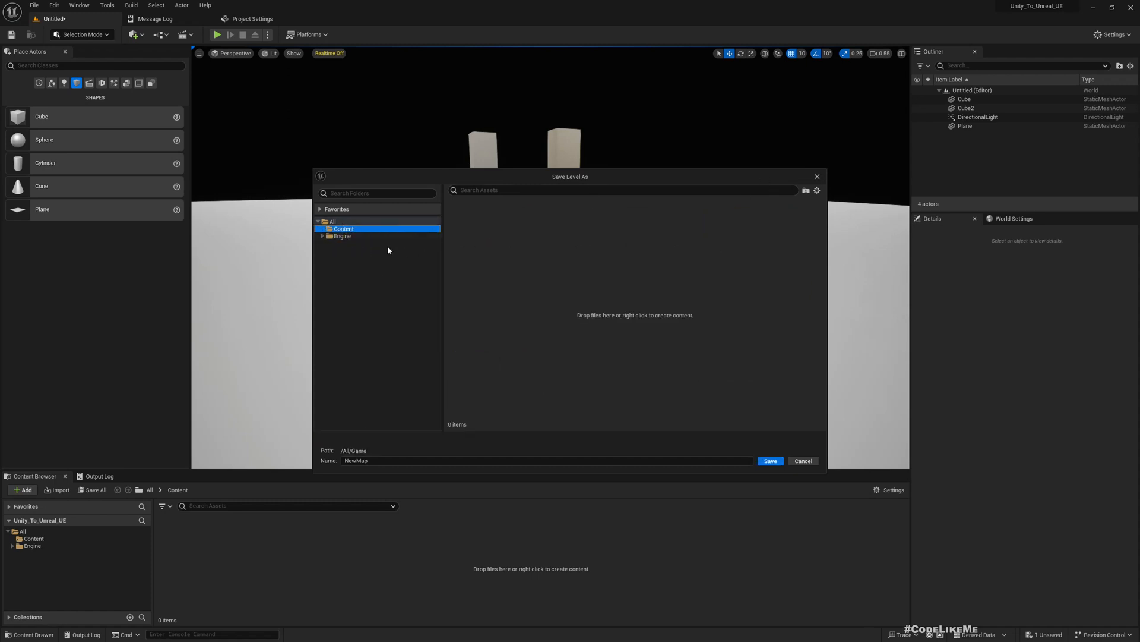
Create a Maps folder inside the project's Content folder and save the level there as Demo
right_click(343, 231)
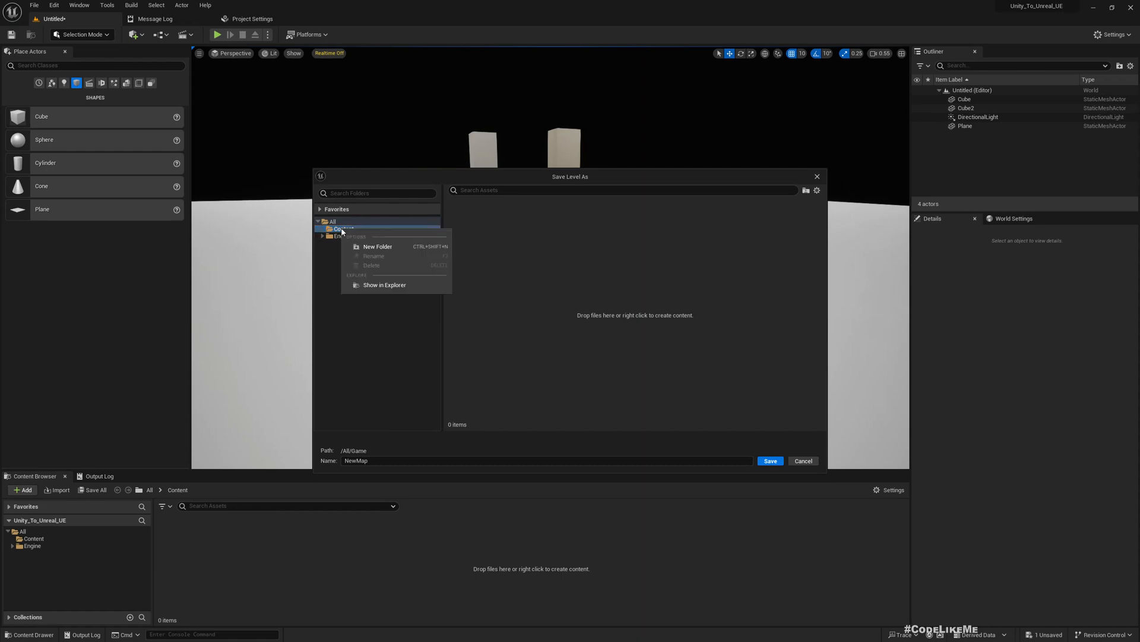
left_click(376, 247)
type("Maps")
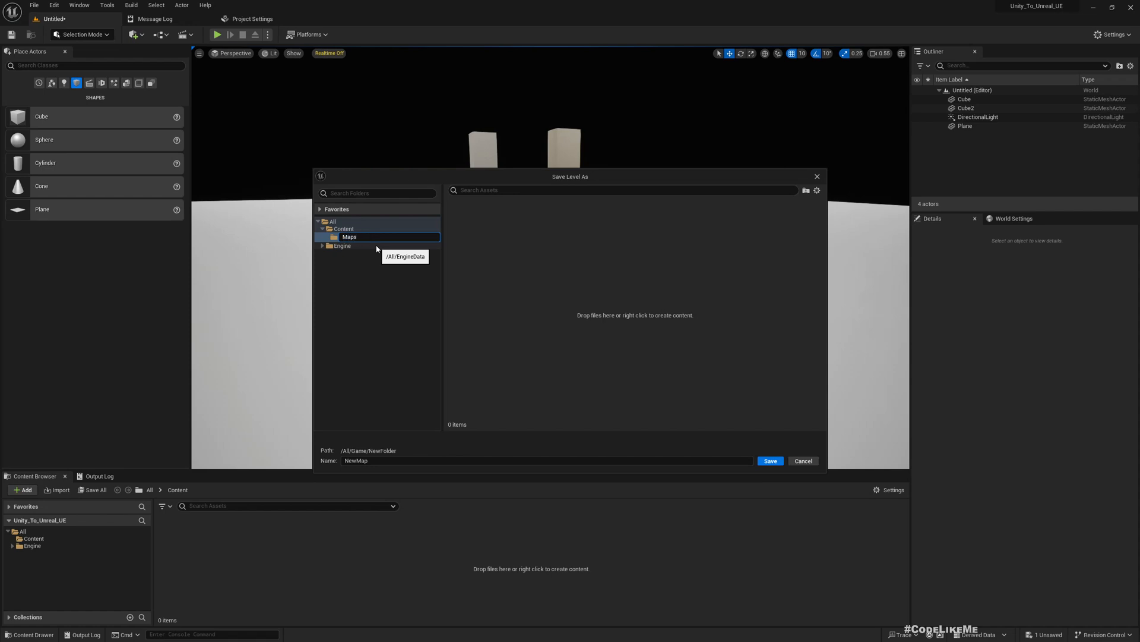
key("Return")
left_click(427, 461)
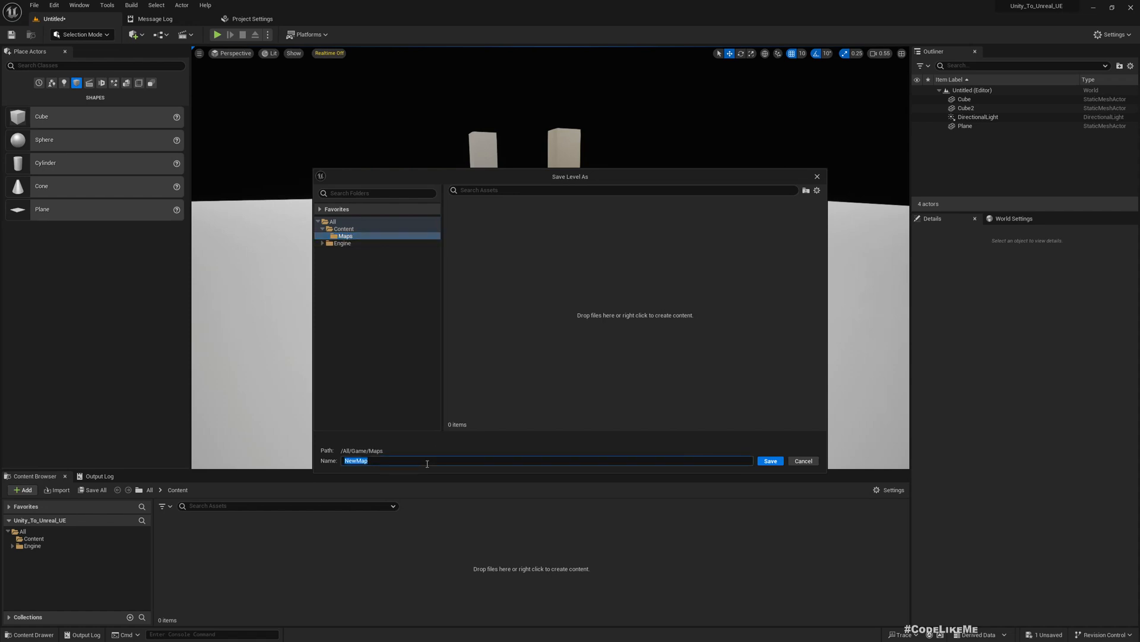
type("Demo")
left_click(767, 461)
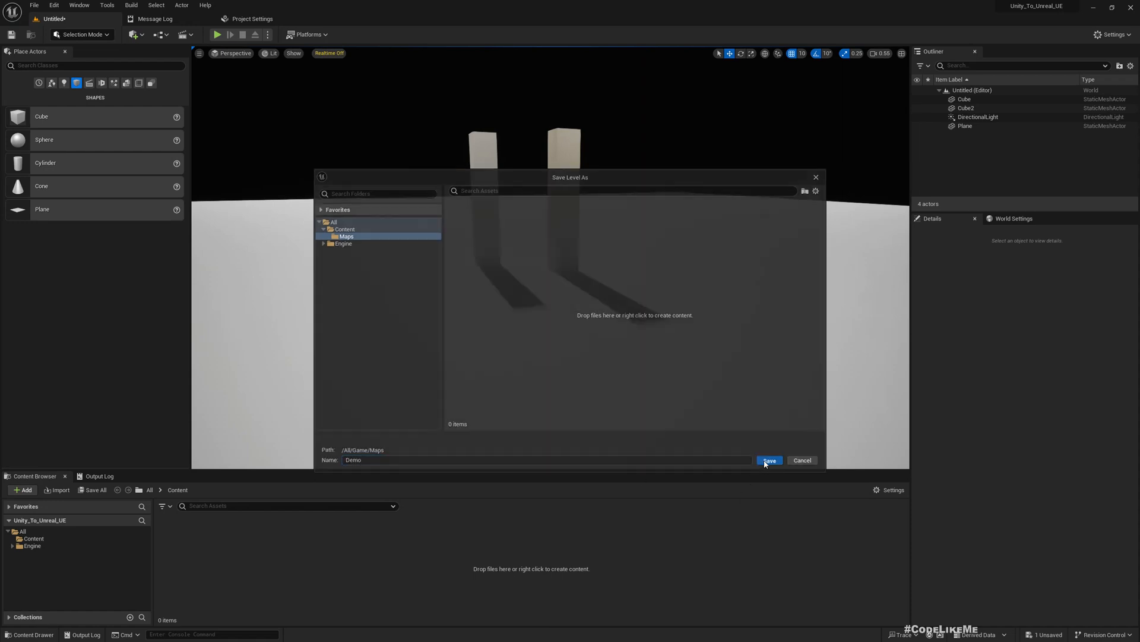
Open the Demo level from the Maps folder in the Content Browser and bring the two tall cubes into view
right_click_drag(610, 347, 487, 337)
key("s")
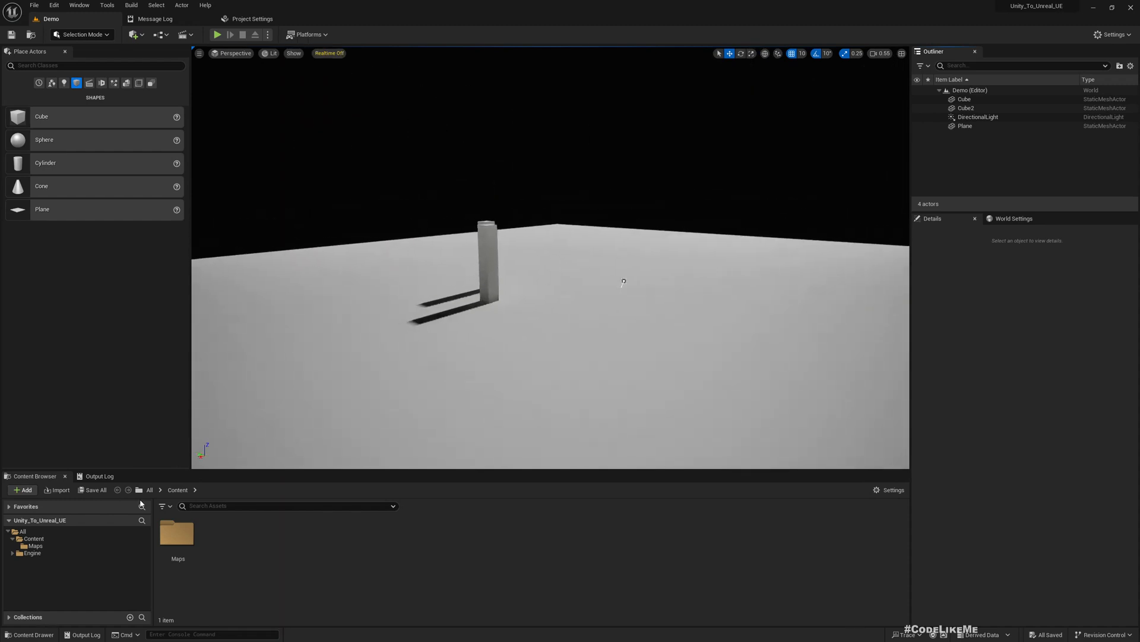
left_click(34, 539)
left_click(70, 546)
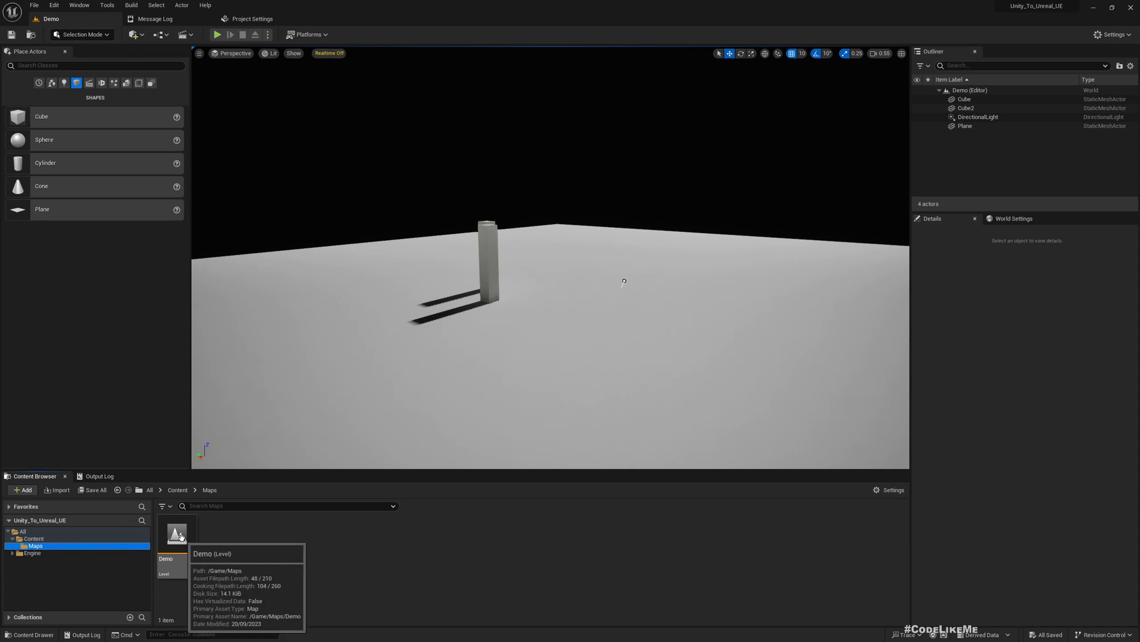
left_click(190, 531)
double_click(191, 529)
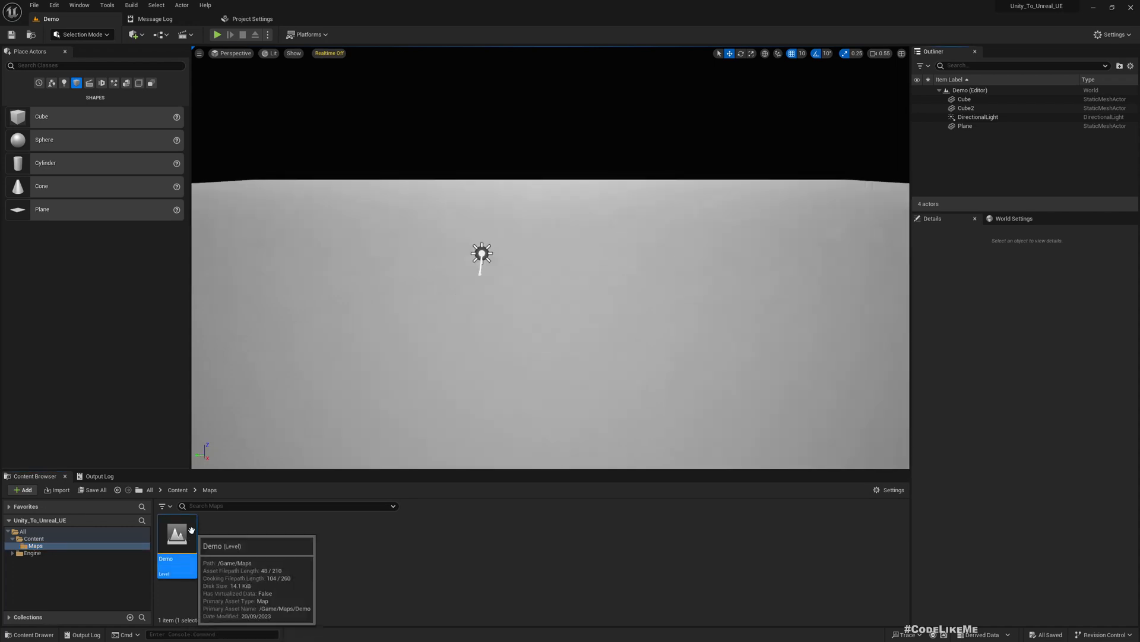
right_click_drag(505, 297, 534, 285)
key("s")
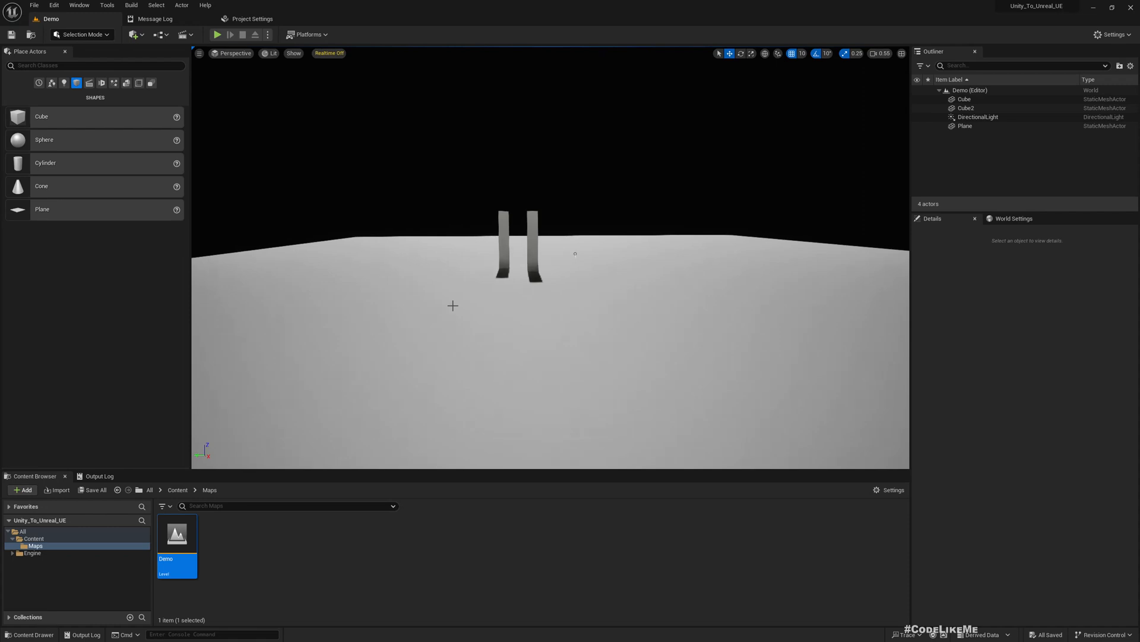
Switch to Unity and look through the project's Assets, Packages and Scenes folders for comparison with Unreal's Content Browser
left_click(45, 477)
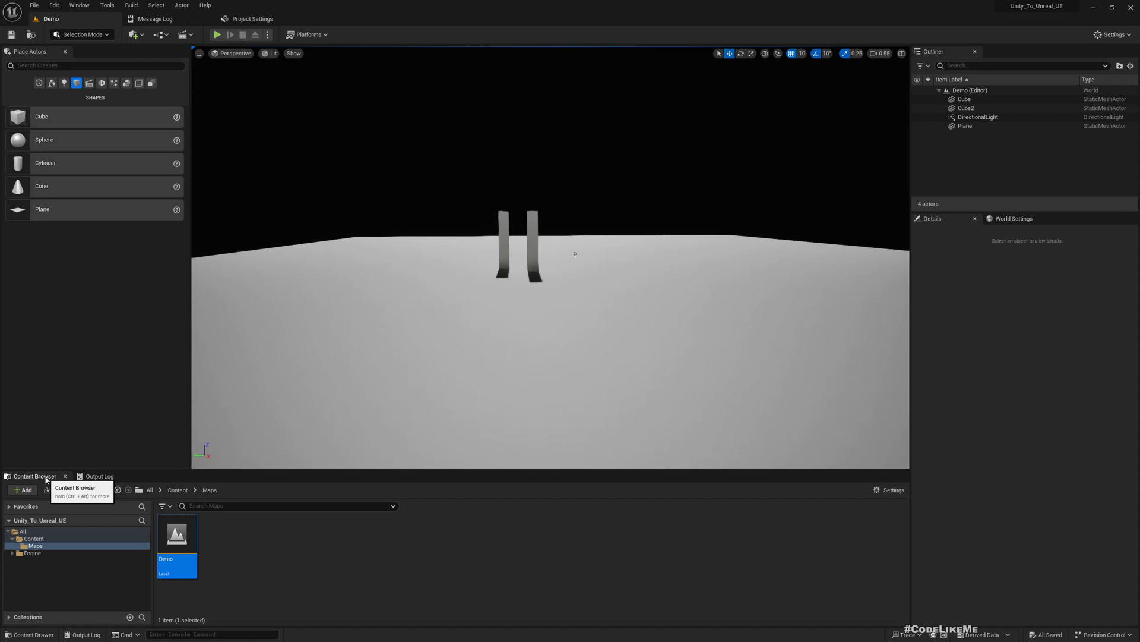
key("alt+Tab")
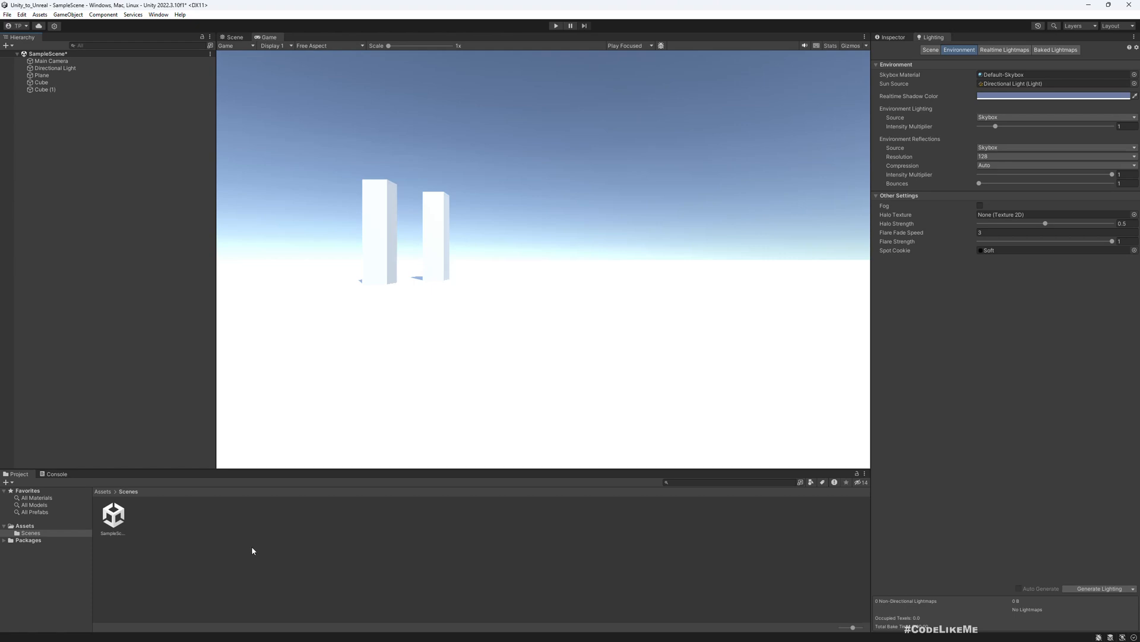
left_click(26, 525)
left_click(33, 540)
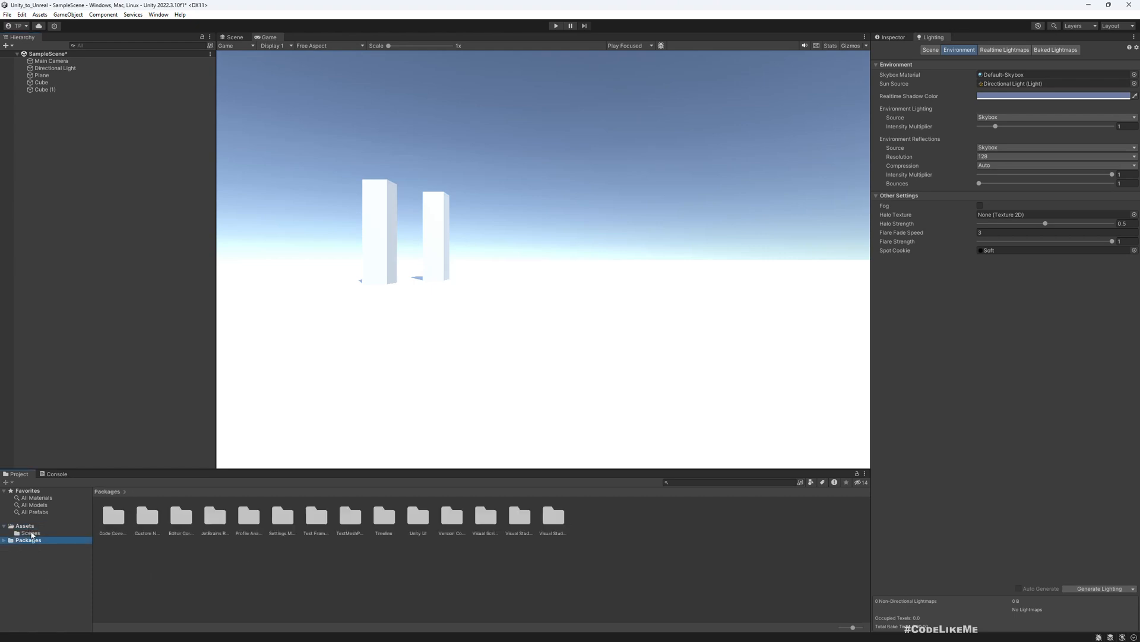
left_click(28, 532)
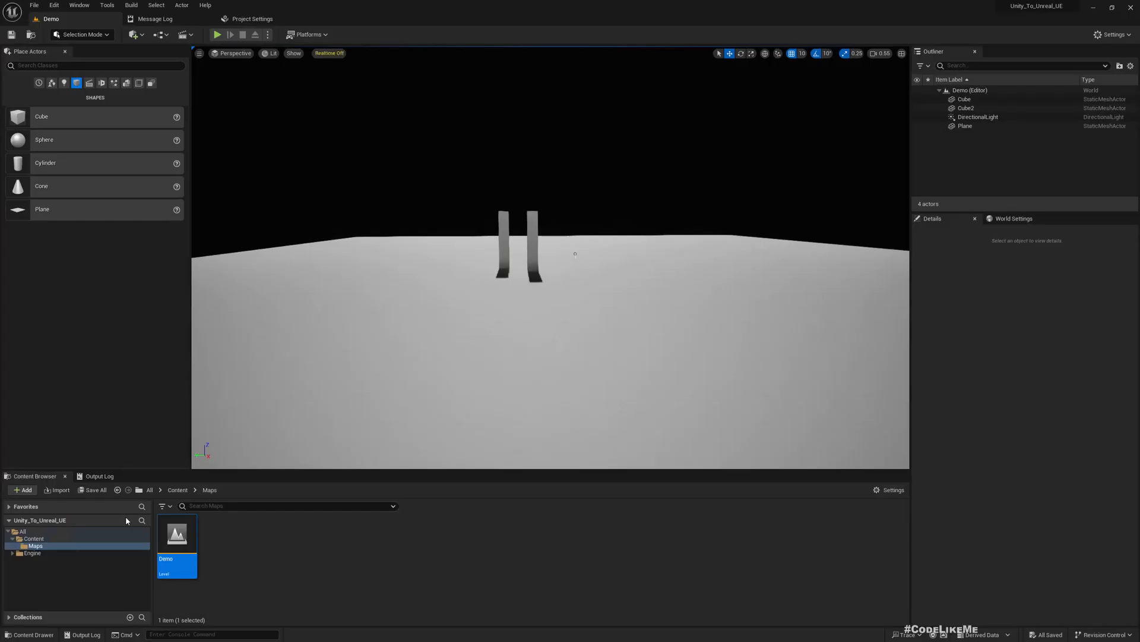
Switch back to the Unreal editor and examine the Content and Maps folders and the available asset filters
mouse_move(648, 327)
right_mouse_down()
mouse_move(618, 327)
mouse_move(647, 327)
right_mouse_up()
key("w")
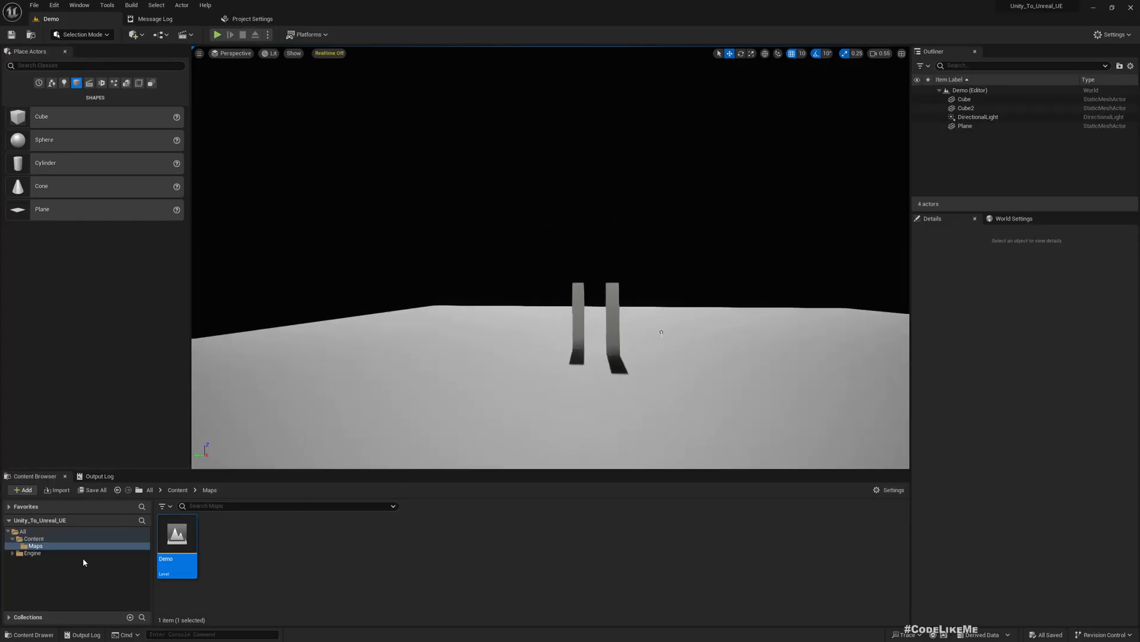
left_click(34, 538)
left_click(35, 545)
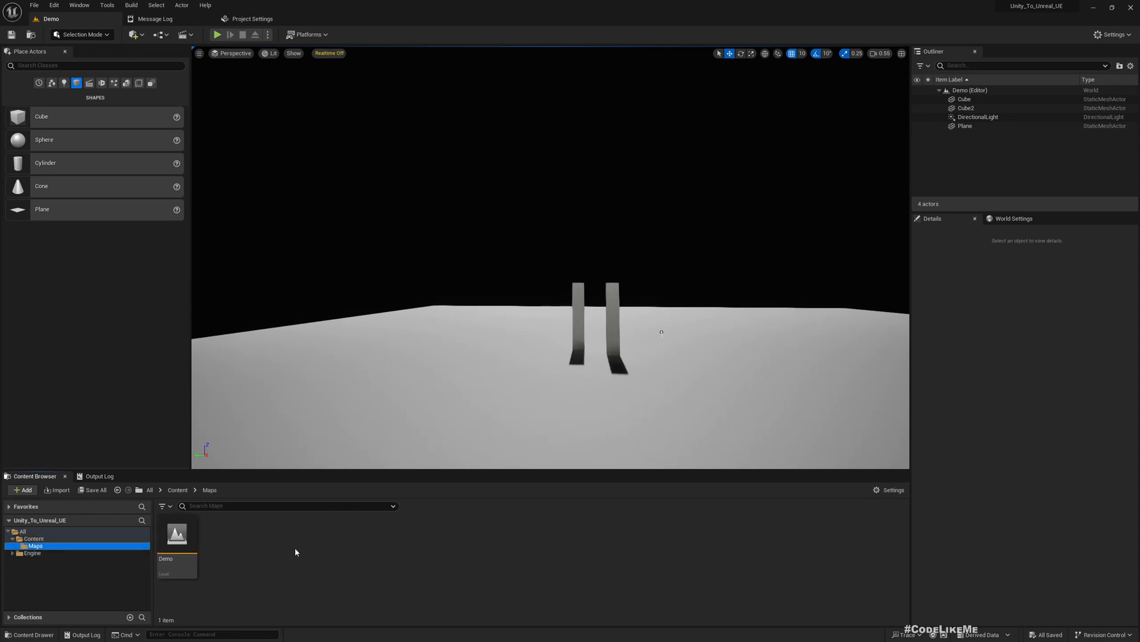
left_click(252, 505)
left_click(170, 507)
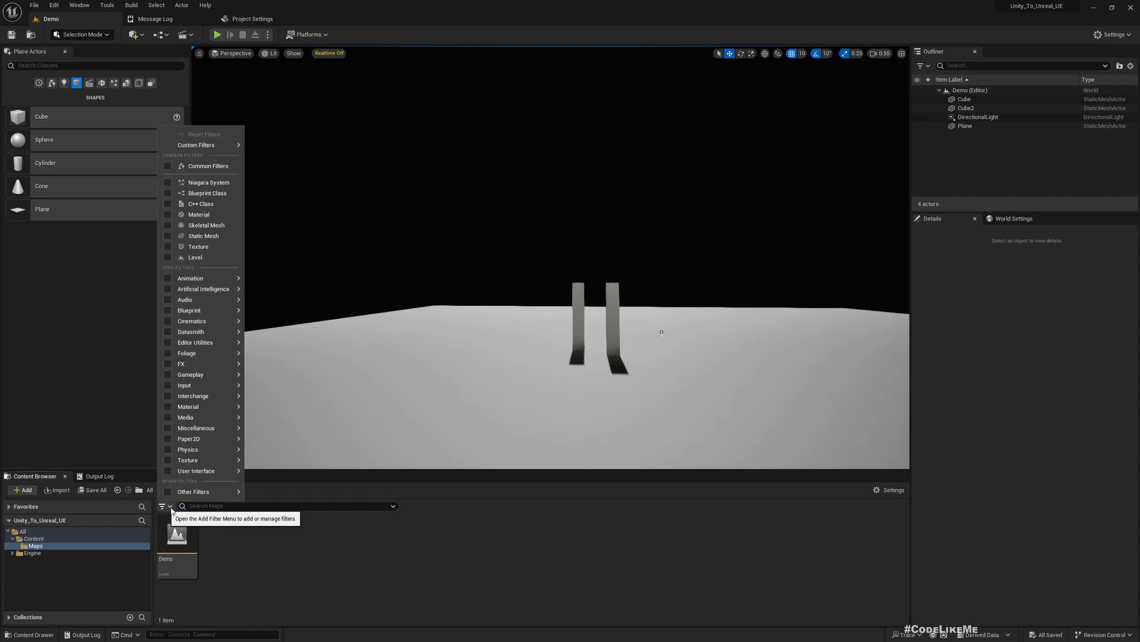
left_click(561, 555)
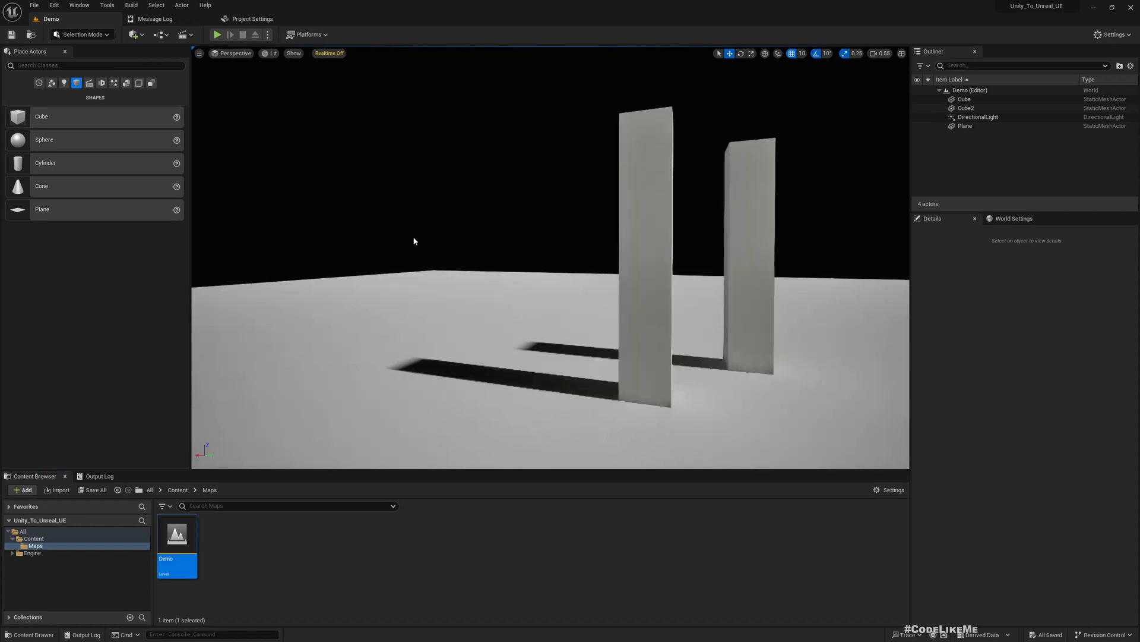
Add a Sky Atmosphere actor from the Visual Effects category to the Demo level and view the sky and sun
left_click(111, 87)
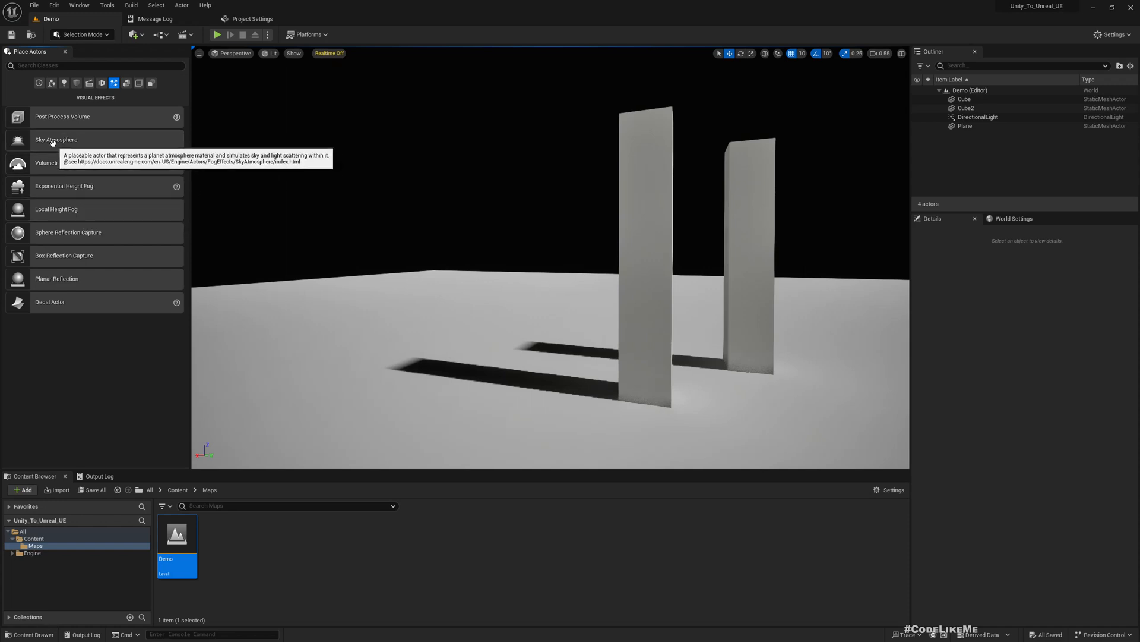
left_click_drag(52, 141, 481, 330)
right_click_drag(368, 365, 358, 207)
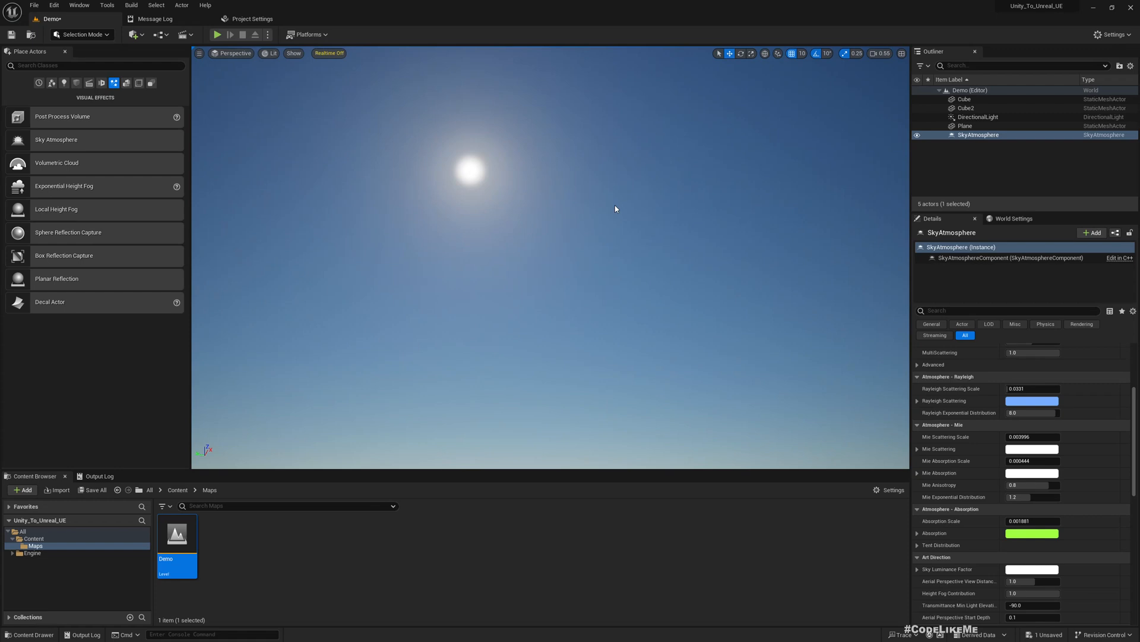
right_click_drag(615, 208, 594, 221)
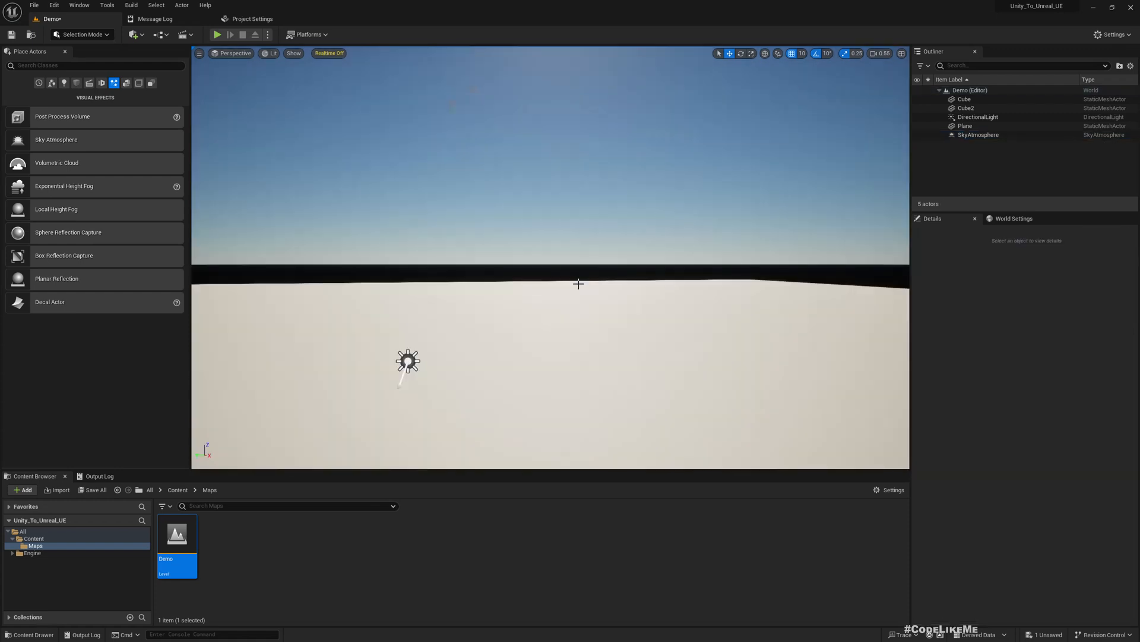
right_click_drag(578, 284, 574, 232)
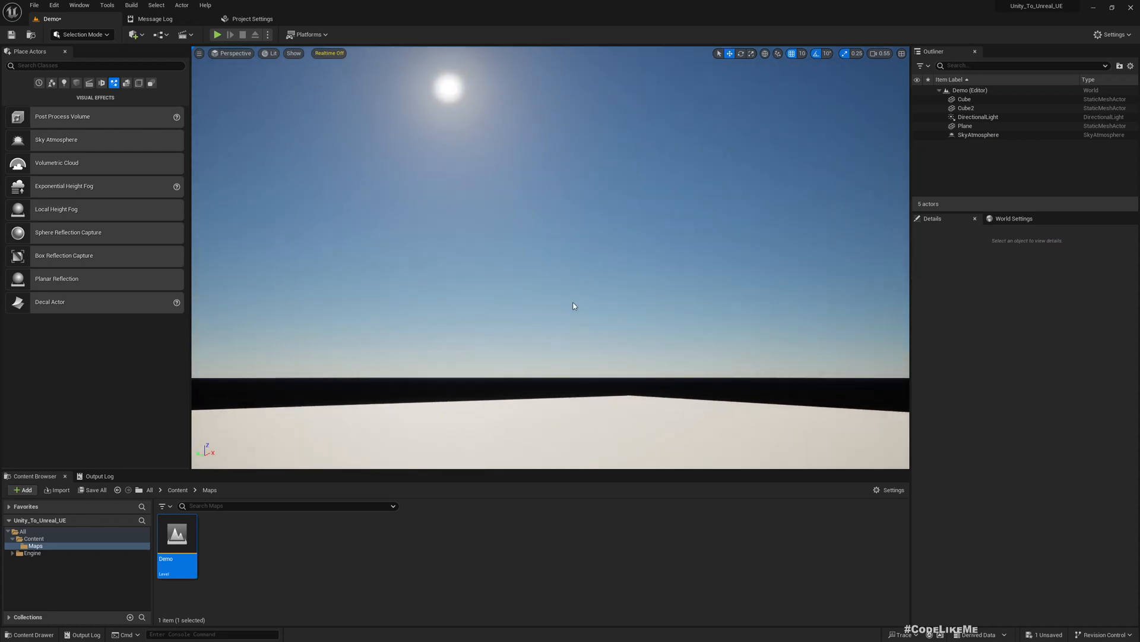
key("q")
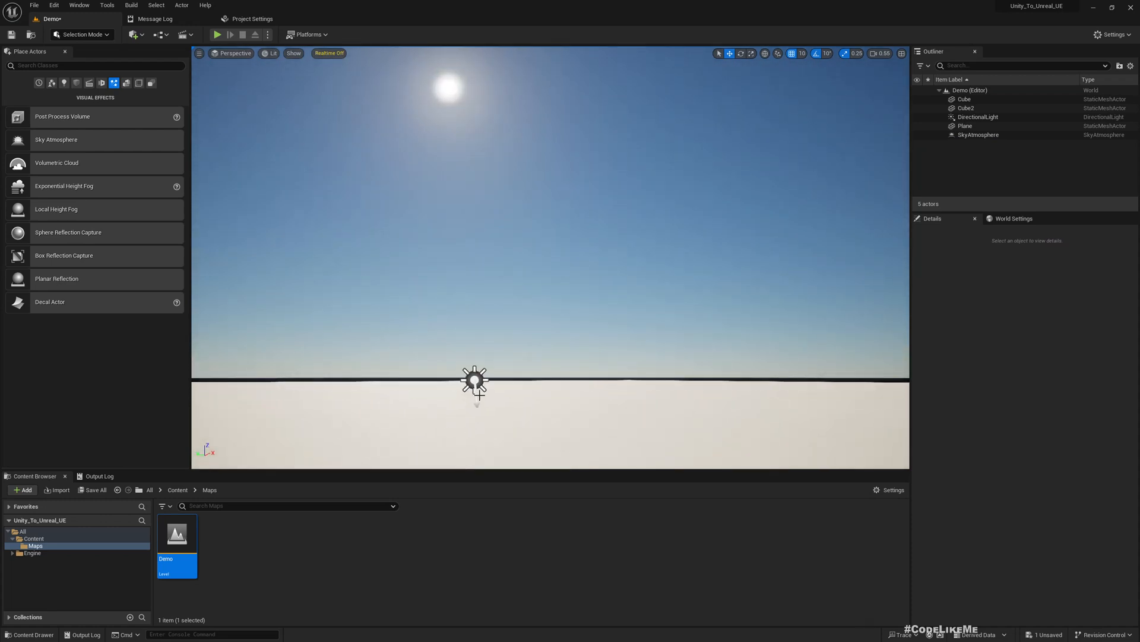
Rotate the directional light in the Demo level to move the sun across the sky
left_click(475, 380)
right_click_drag(572, 391, 516, 375)
key("w")
key("s")
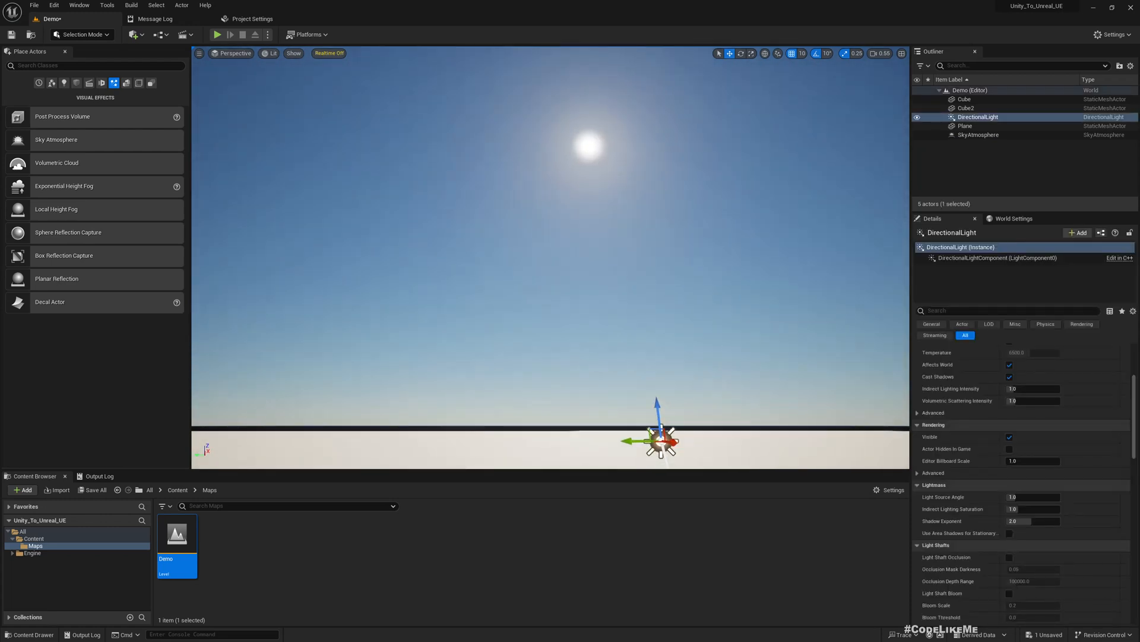
right_click_drag(622, 407, 641, 409)
key("e")
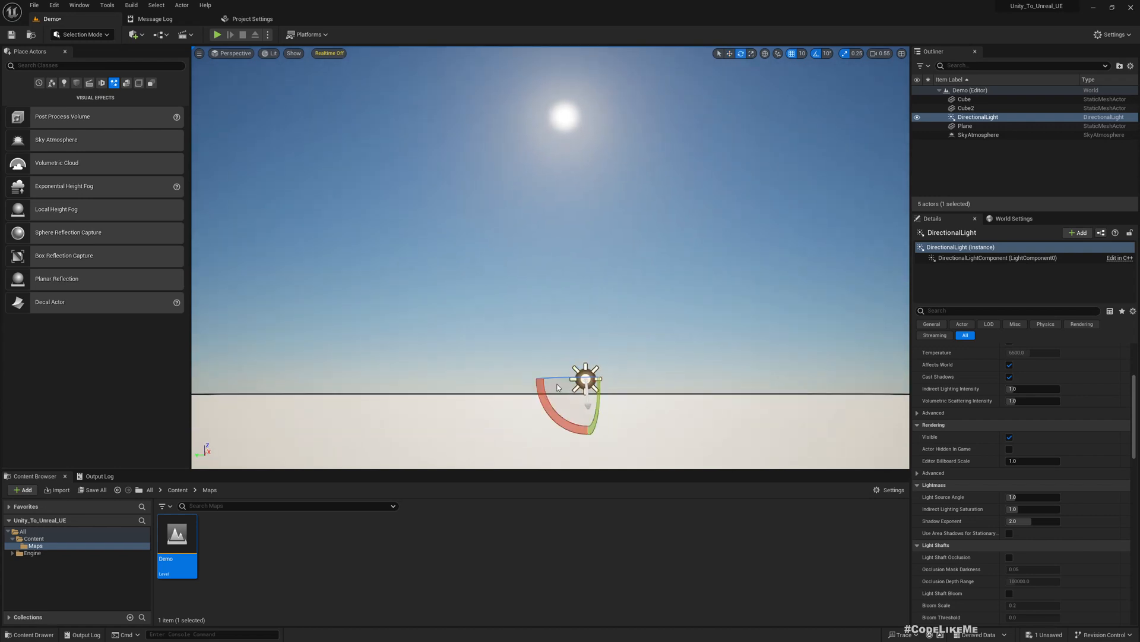
mouse_move(554, 379)
right_mouse_down()
mouse_move(585, 379)
mouse_move(560, 379)
right_mouse_up()
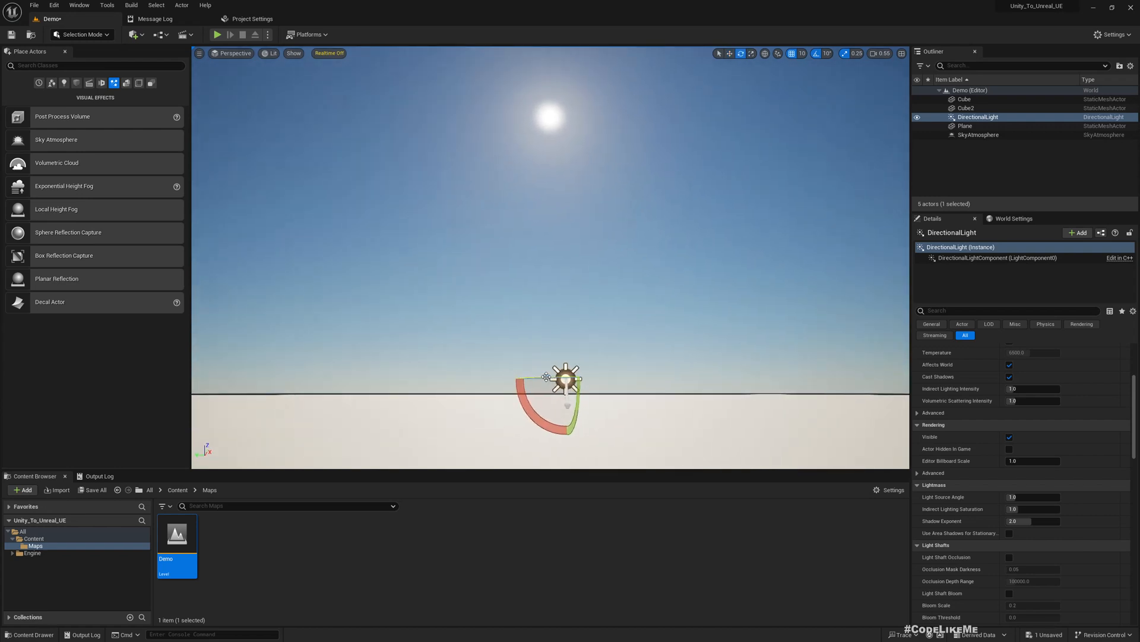
left_click_drag(543, 378, 591, 378)
left_click_drag(525, 392, 527, 357)
left_click_drag(600, 345, 585, 314)
mouse_move(585, 314)
right_mouse_down()
mouse_move(594, 341)
mouse_move(596, 324)
right_mouse_up()
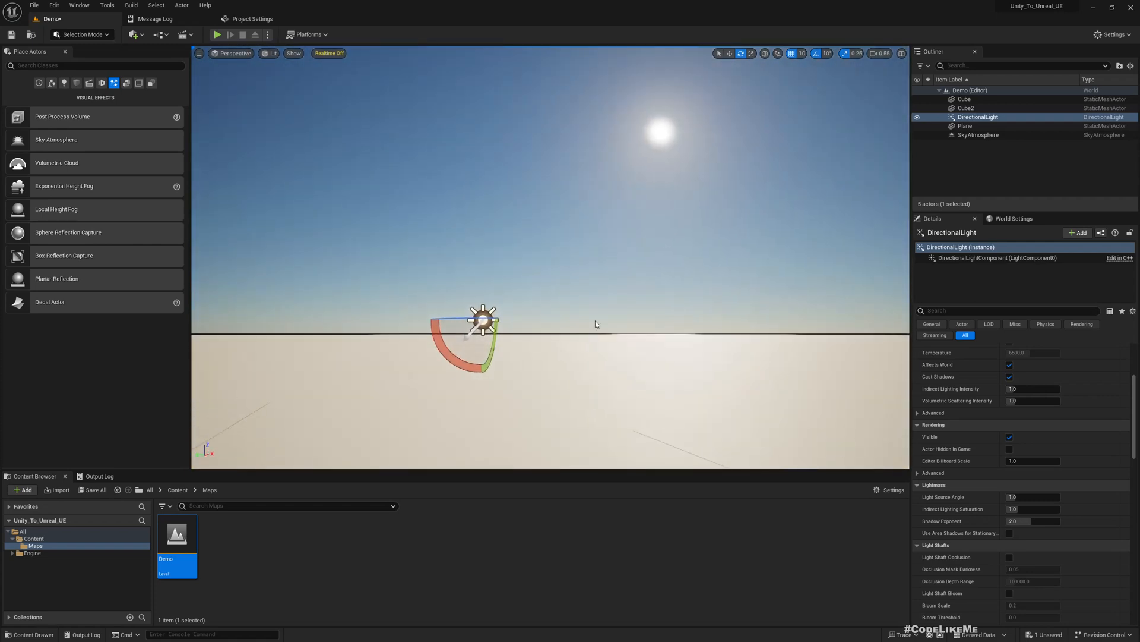
key("ctrl+l")
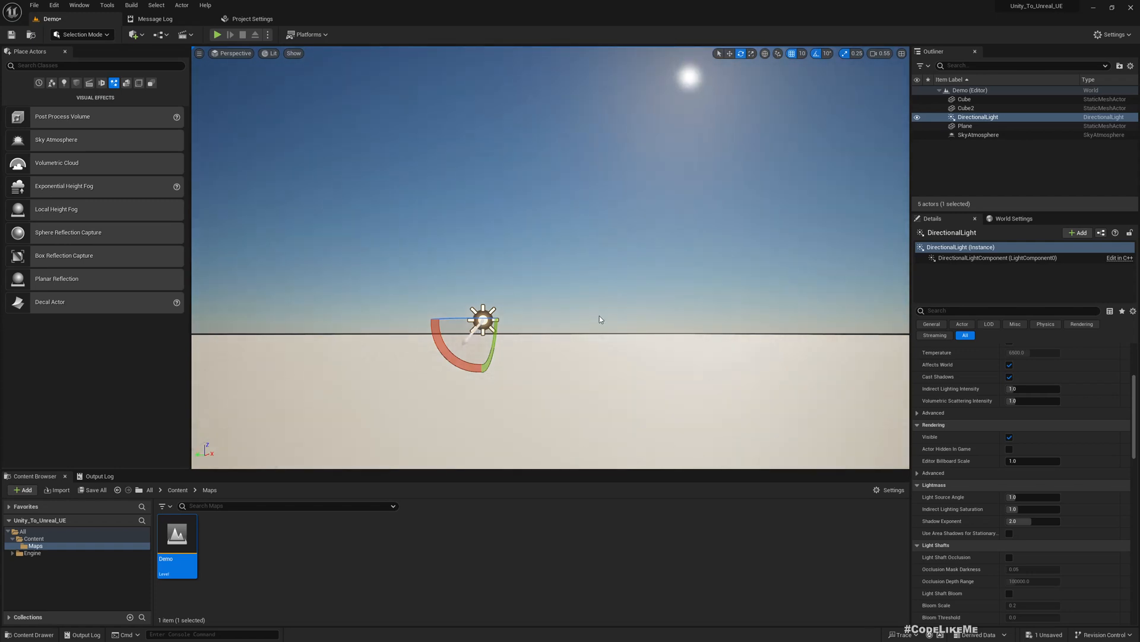
Add an Exponential Height Fog actor to the Demo level to fill the black area below the horizon
key("e")
right_click_drag(586, 381, 581, 441)
key("s")
key("s")
key("w")
key("w")
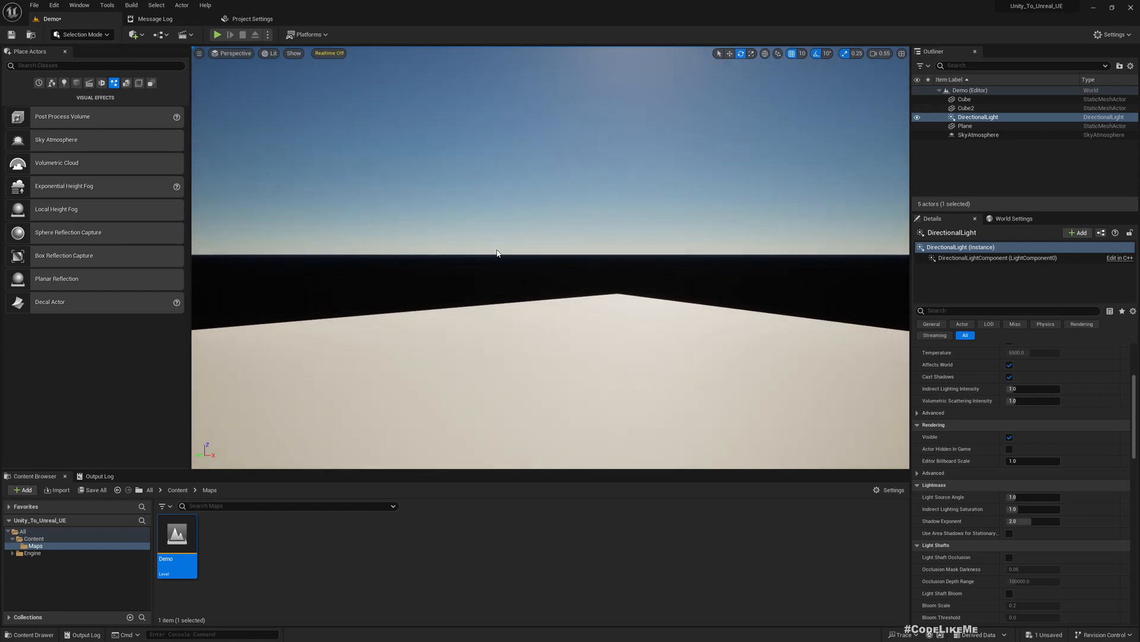
right_click_drag(552, 333, 564, 367)
key("s")
scroll(596, 371, "up", 1)
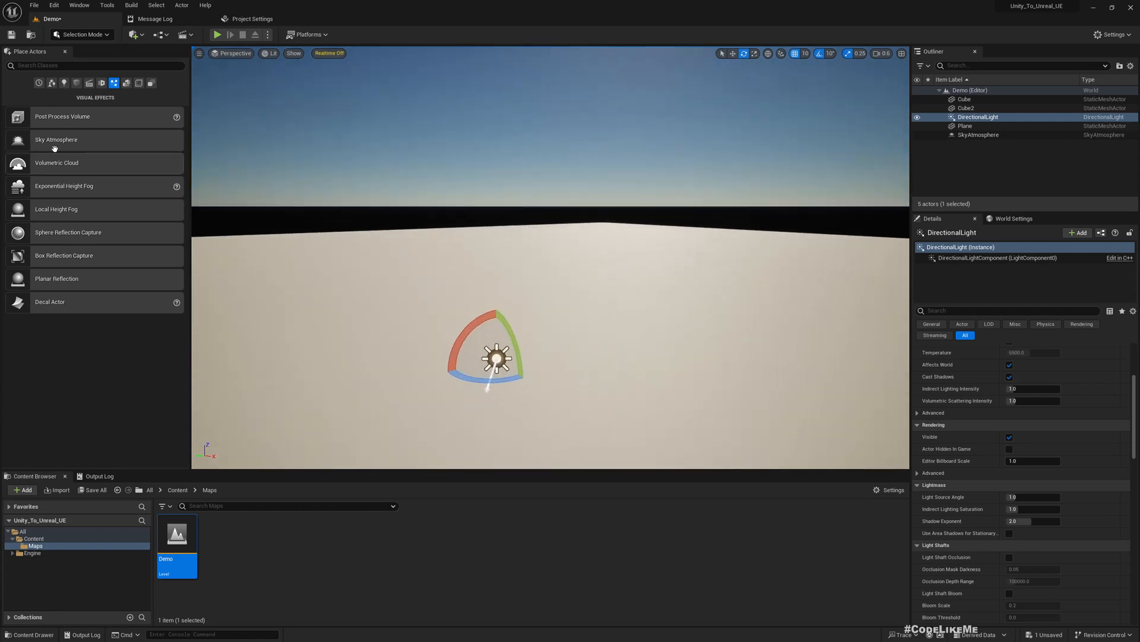
left_click_drag(90, 190, 408, 298)
mouse_move(592, 282)
right_mouse_down()
mouse_move(558, 226)
mouse_move(237, 244)
mouse_move(742, 297)
mouse_move(595, 285)
right_mouse_up()
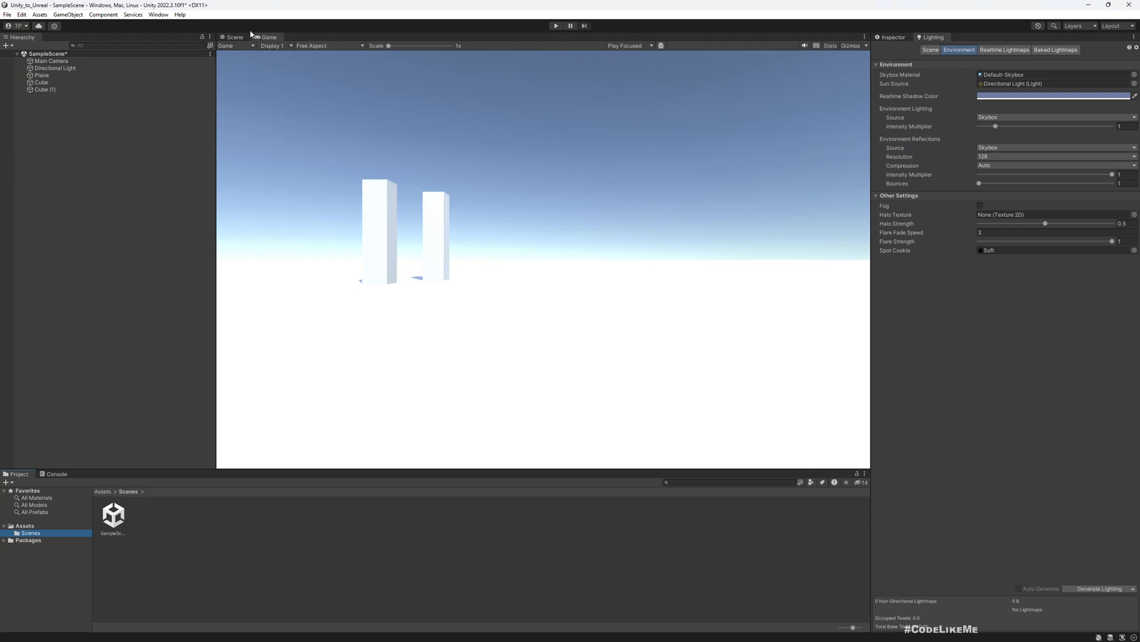
Switch to Unity and rotate the directional light in the Scene view to lower the sun toward the horizon
left_click(234, 37)
right_click_drag(530, 237, 552, 262)
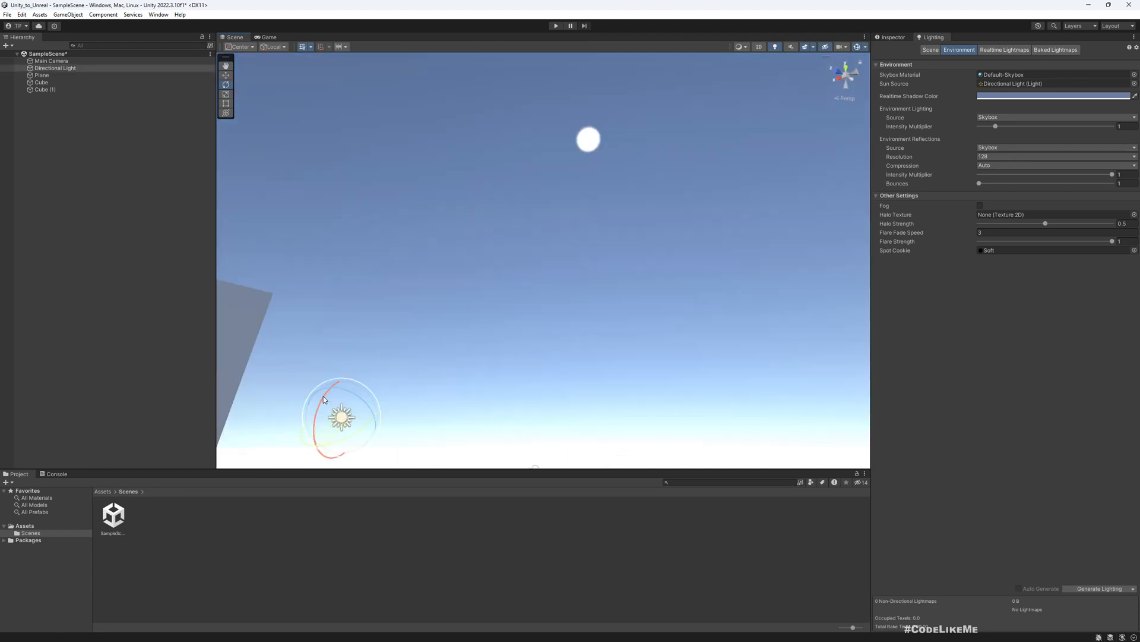
left_click_drag(323, 396, 321, 387)
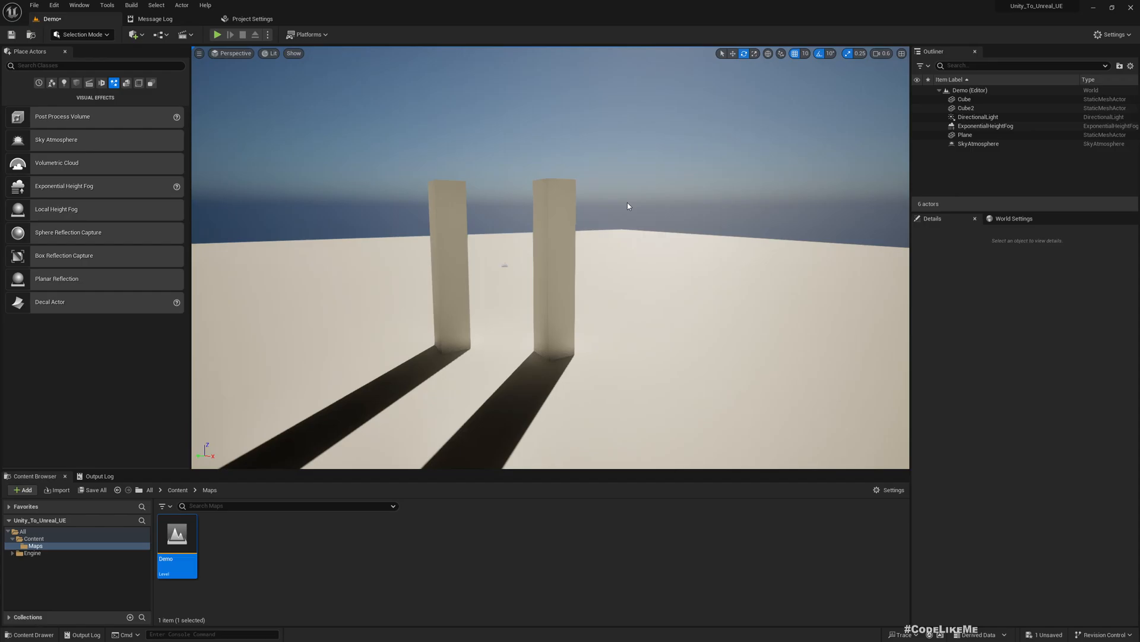
Set Unity's Environment Lighting Intensity Multiplier to 0 and view the shaded sides of the two tall cubes
key("alt+Tab")
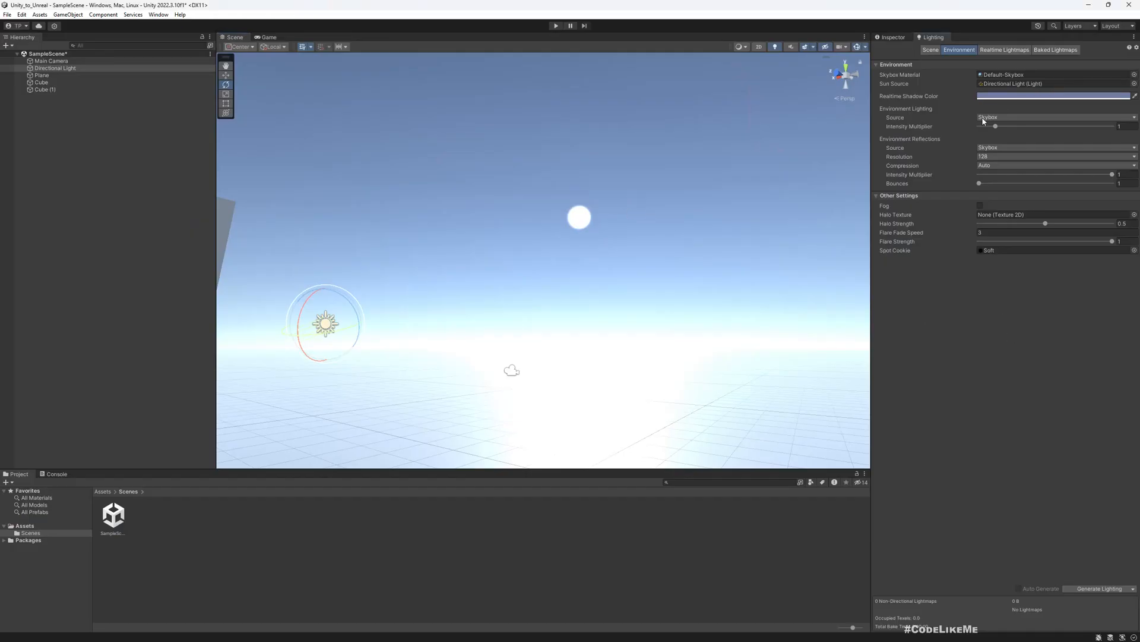
left_click_drag(995, 126, 974, 126)
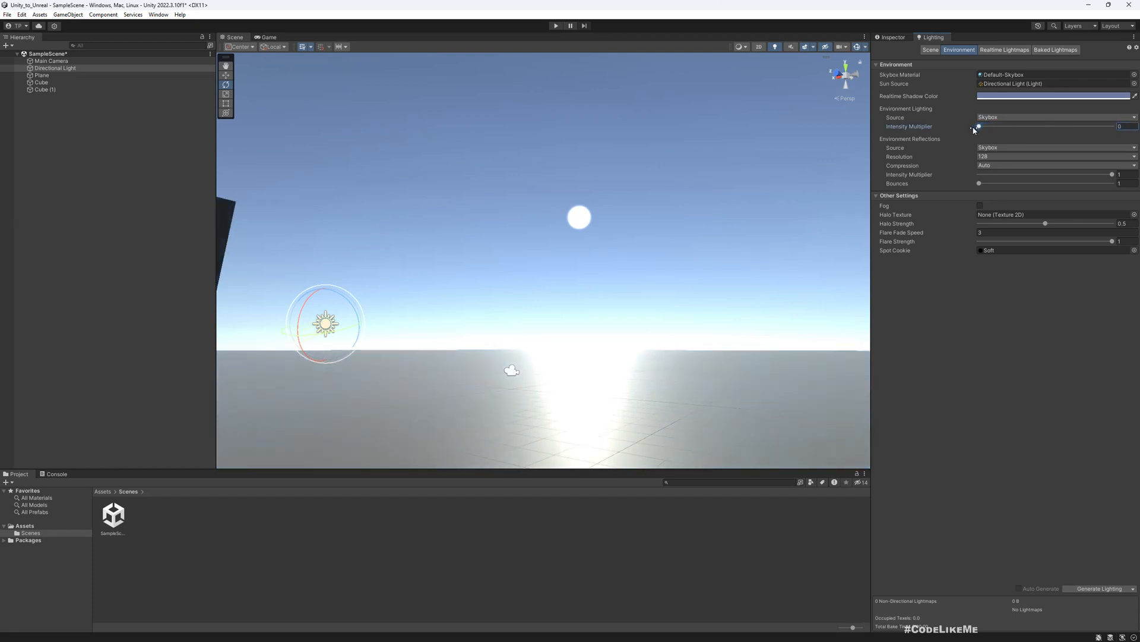
right_click_drag(642, 231, 534, 325)
middle_click_drag(535, 325, 629, 326)
scroll(630, 326, "down", 2)
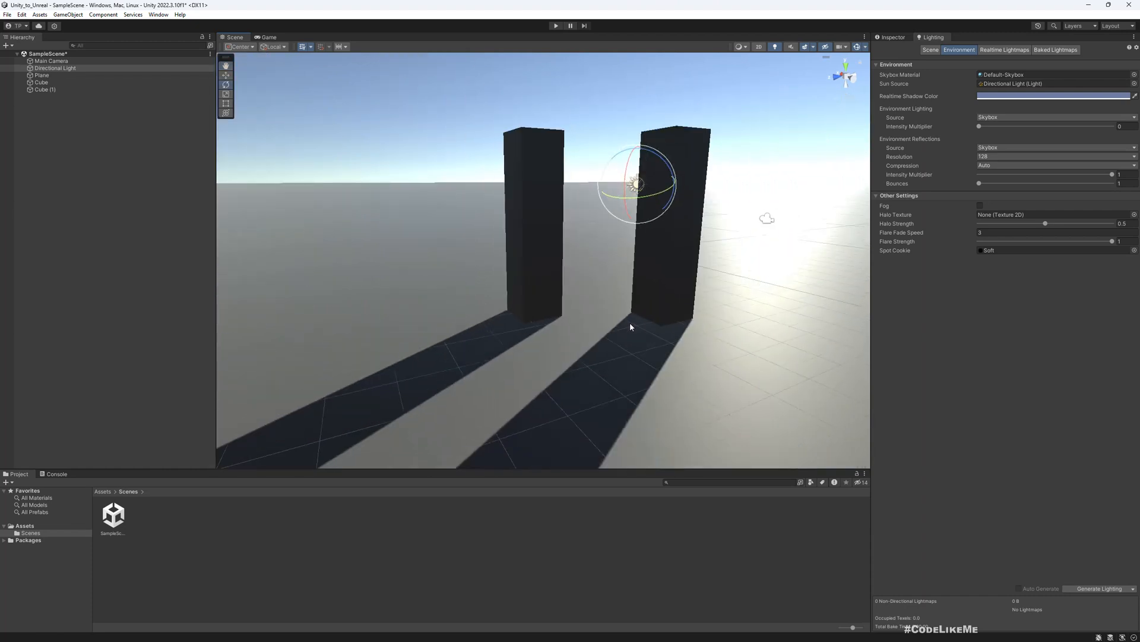
scroll(640, 320, "up", 2)
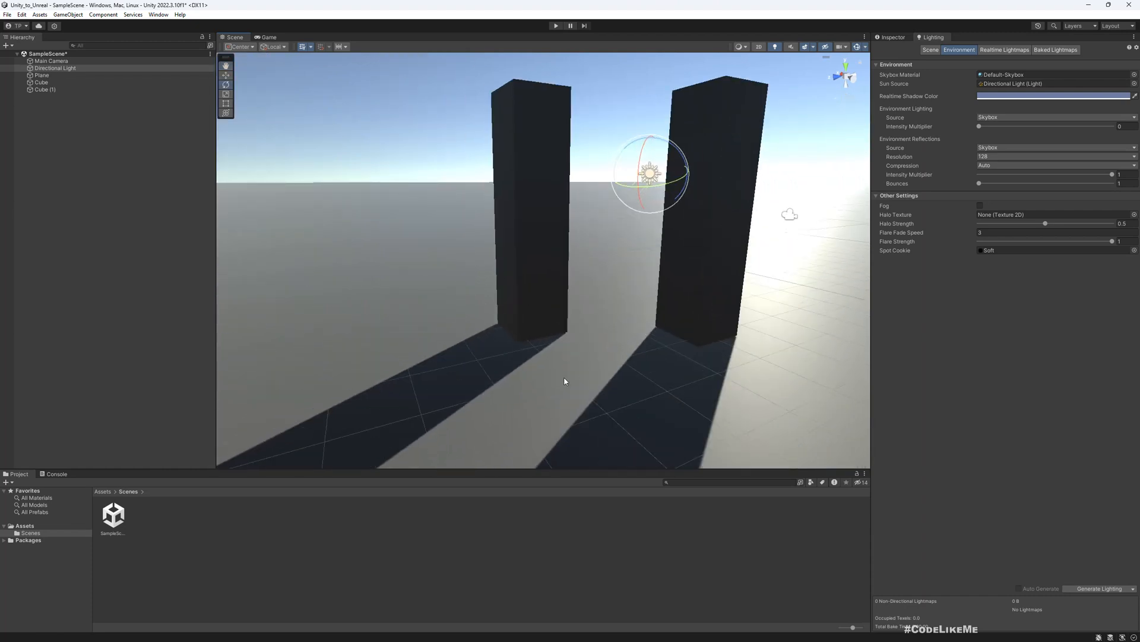
Vary Unity's Environment Lighting Intensity Multiplier in the Scene and Game views to compare the ambient light
mouse_move(980, 126)
left_mouse_down()
mouse_move(989, 127)
mouse_move(979, 125)
left_mouse_up()
left_click(267, 37)
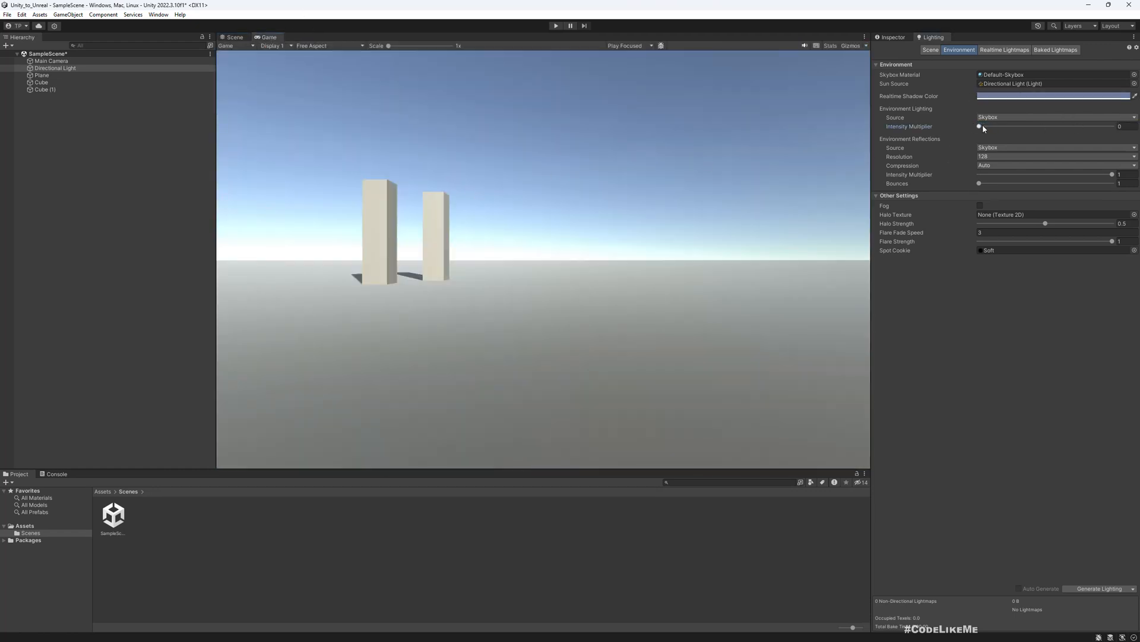
mouse_move(980, 126)
left_mouse_down()
mouse_move(990, 126)
mouse_move(978, 127)
left_mouse_up()
left_click(234, 38)
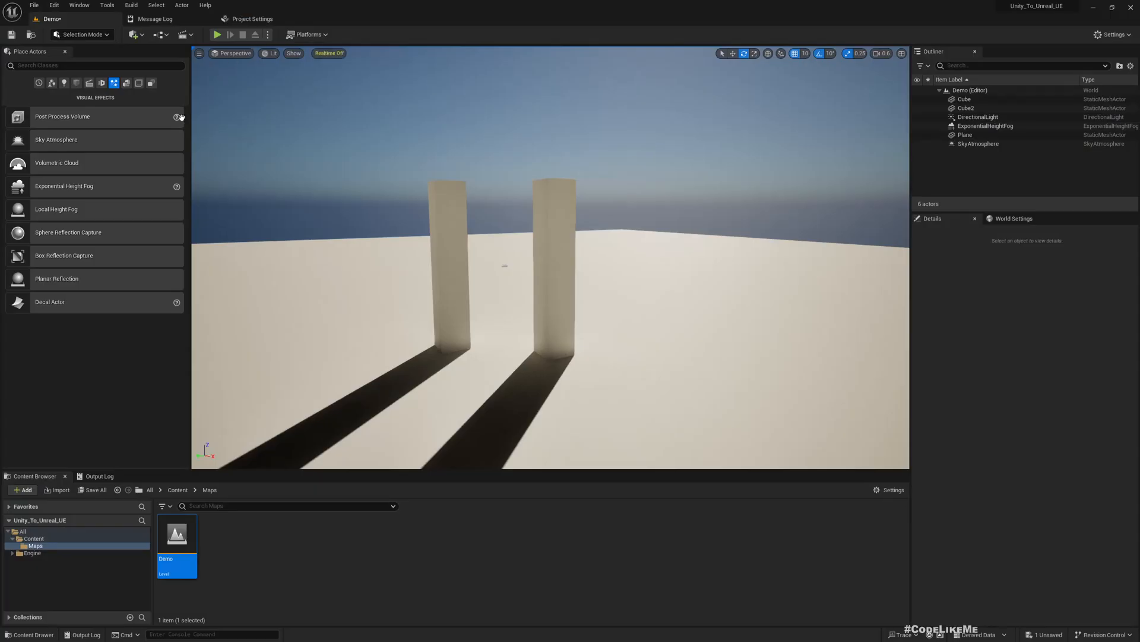
Look at Unreal's placeable light actors and compare them with Unity's Environment Lighting Intensity Multiplier
right_click_drag(420, 190, 420, 191)
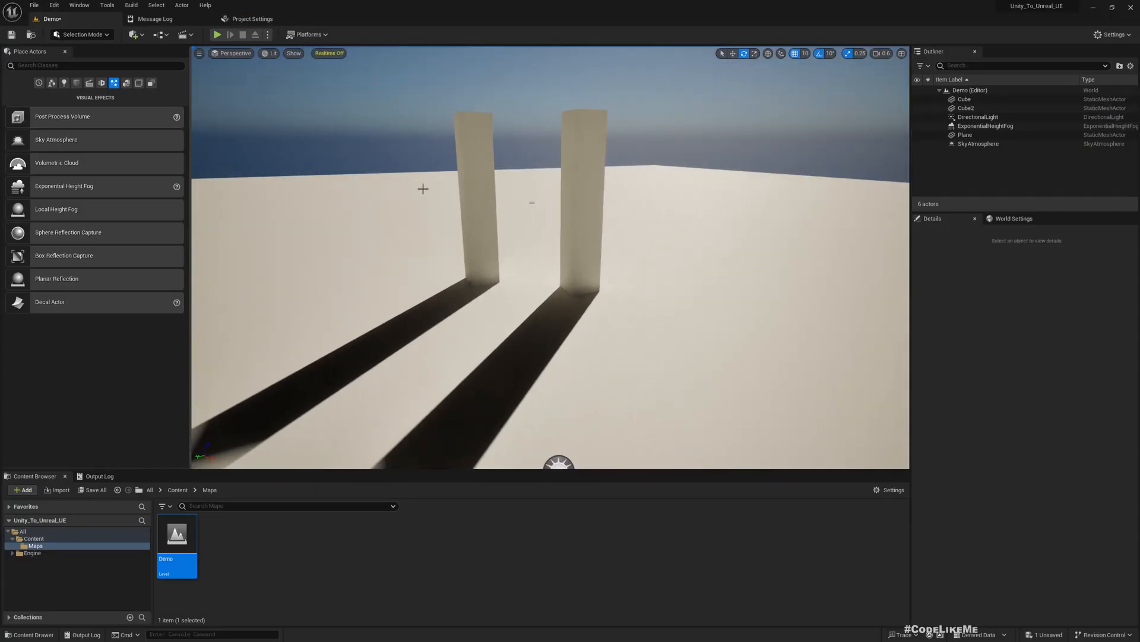
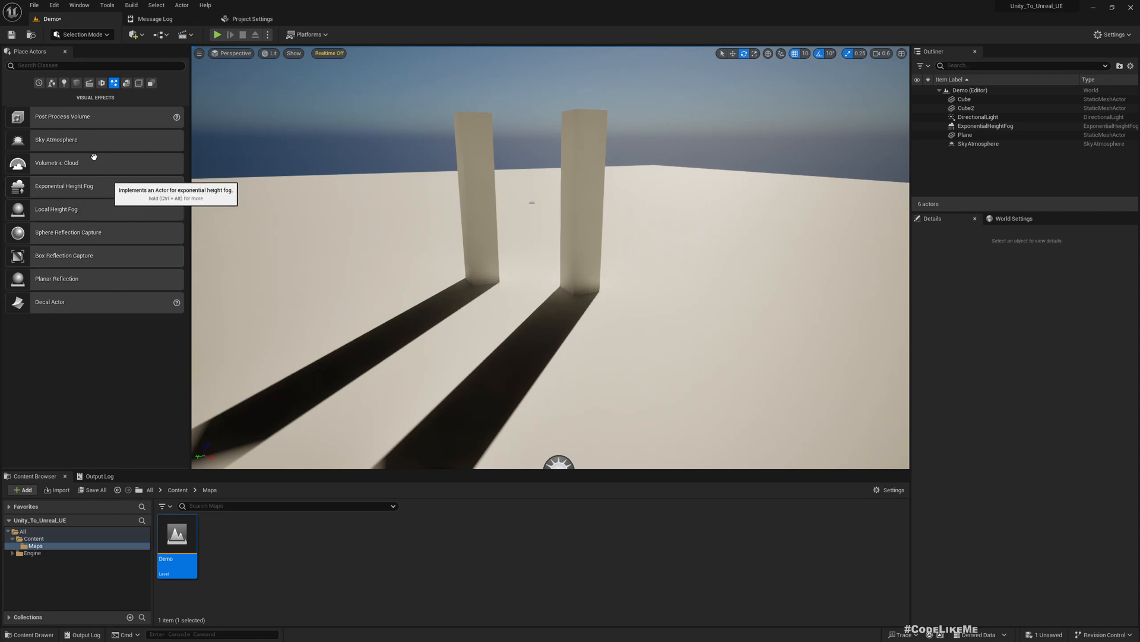
left_click(64, 82)
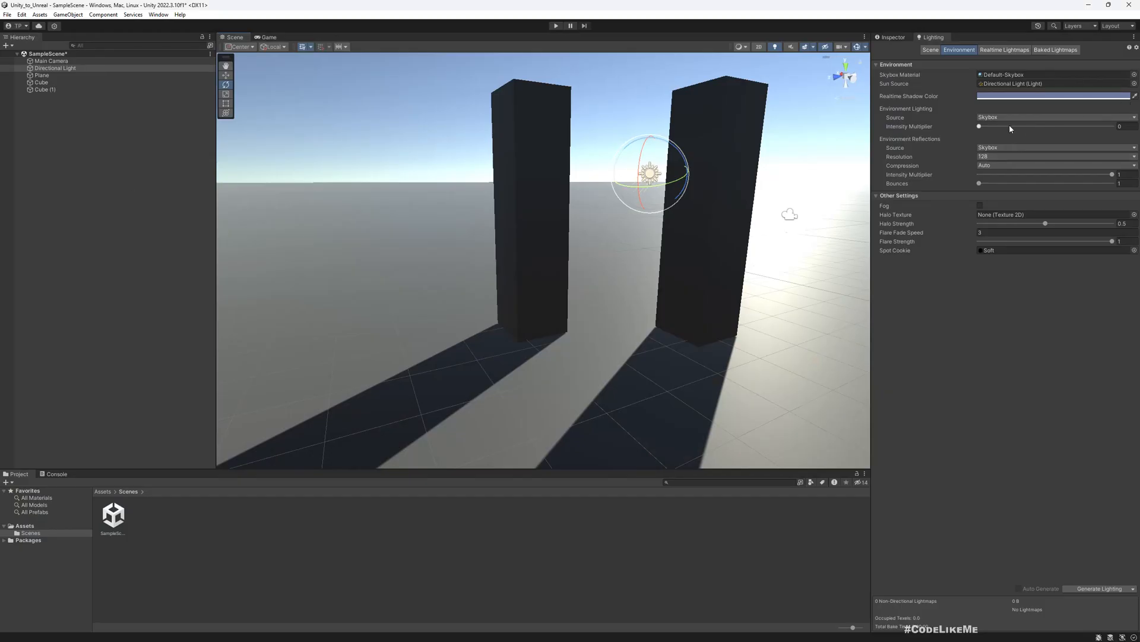
left_click_drag(997, 124, 986, 126)
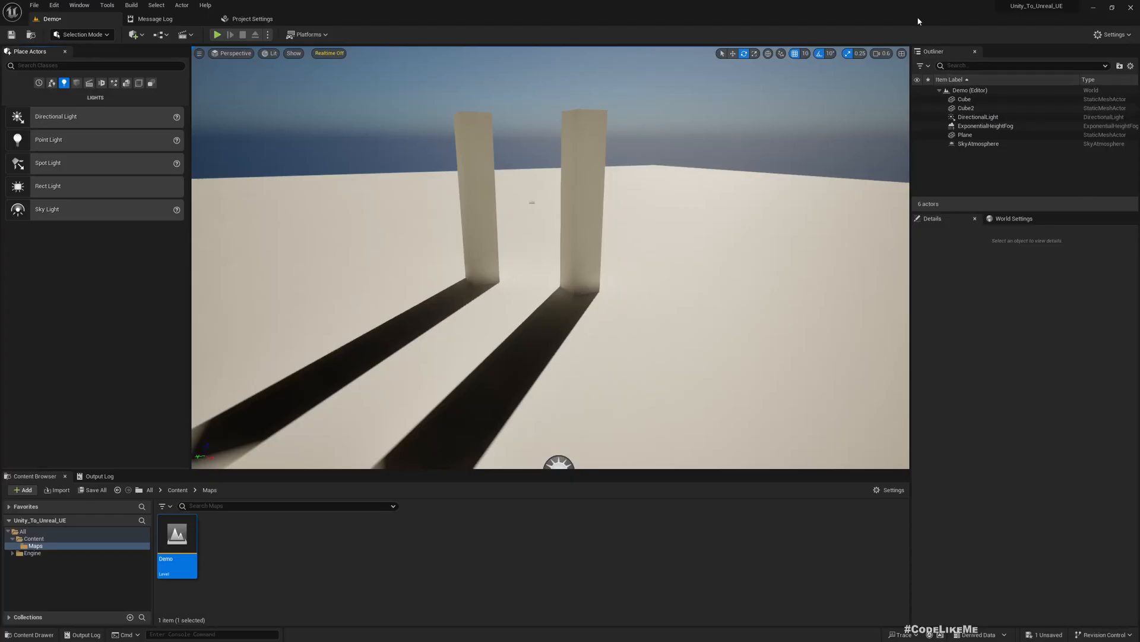
Switch back to the Unreal editor and examine the indirect light on the shaded sides of the tall cubes
key("w")
right_click_drag(570, 242, 509, 214)
key("d")
key("d")
key("a")
key("a")
key("q")
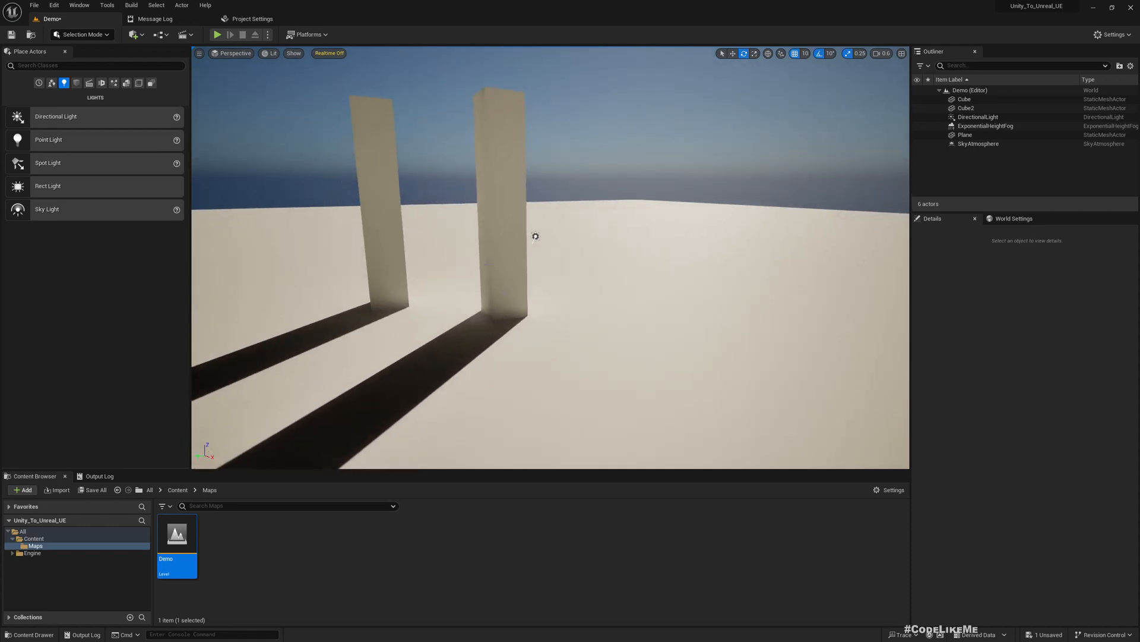
Reopen the Project Settings and look through the Engine Rendering section for the global illumination options
left_click(302, 18)
left_click(1127, 35)
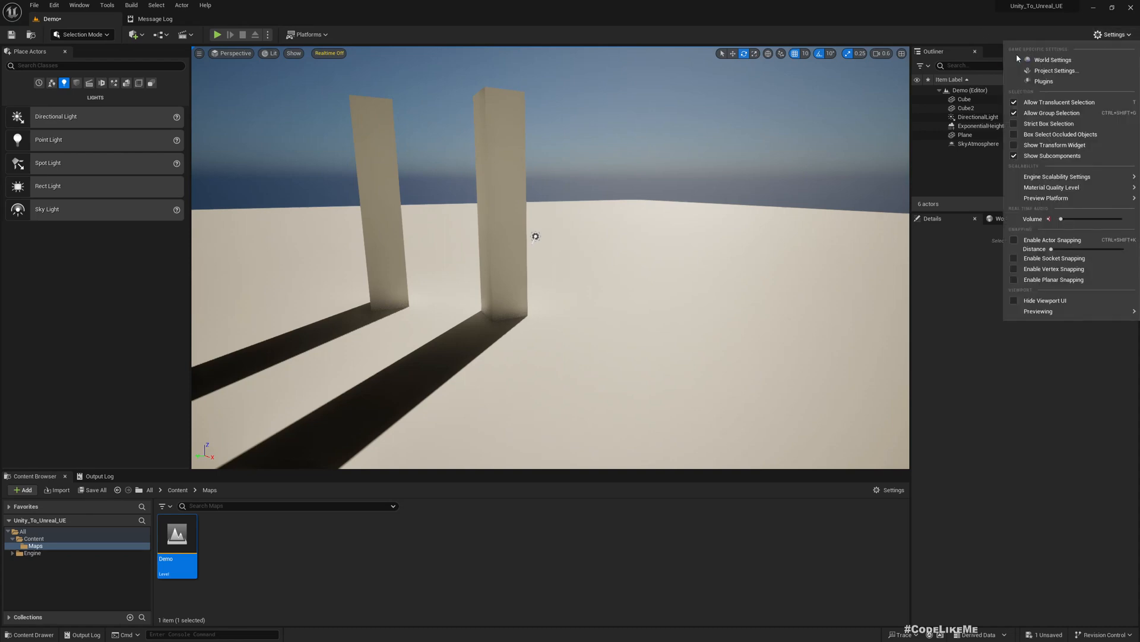
left_click(1056, 71)
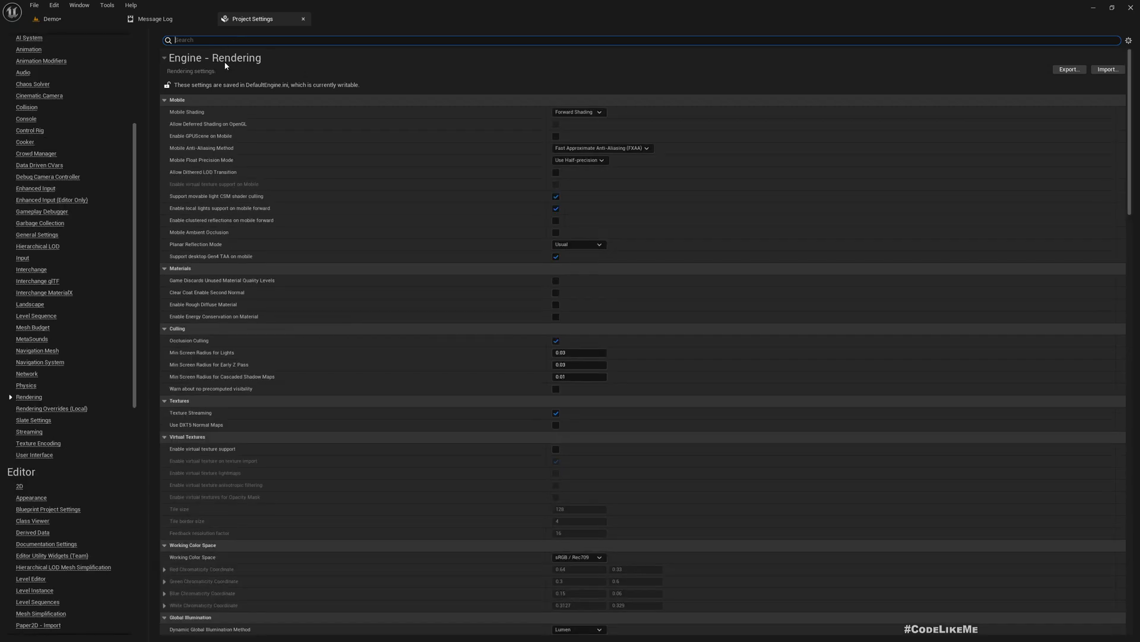
scroll(74, 356, "down", 7)
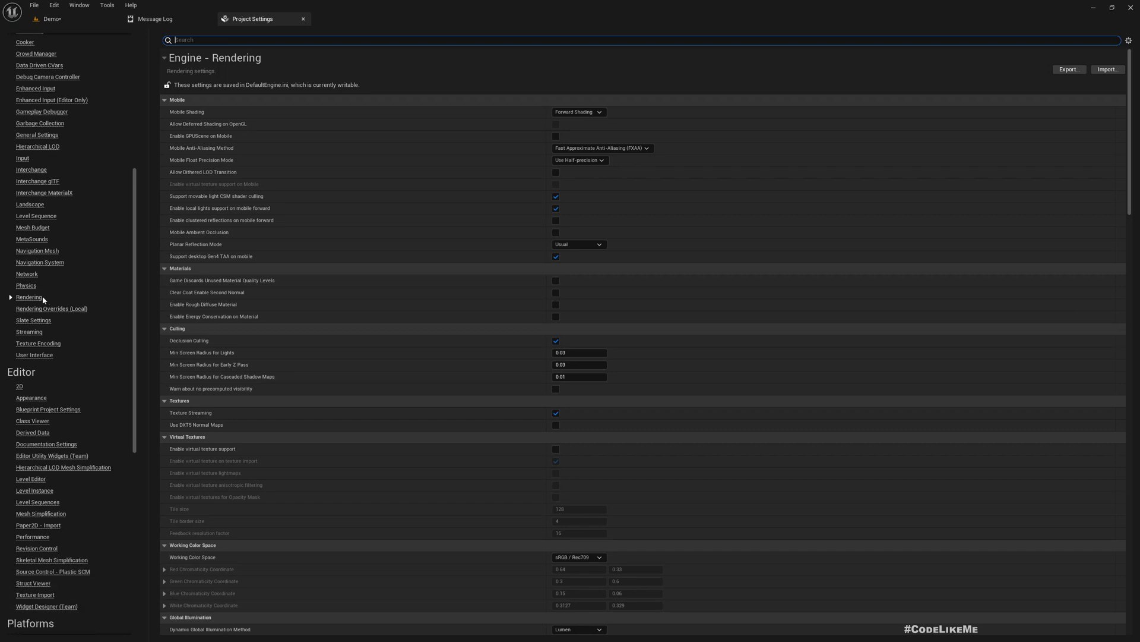
scroll(338, 262, "down", 6)
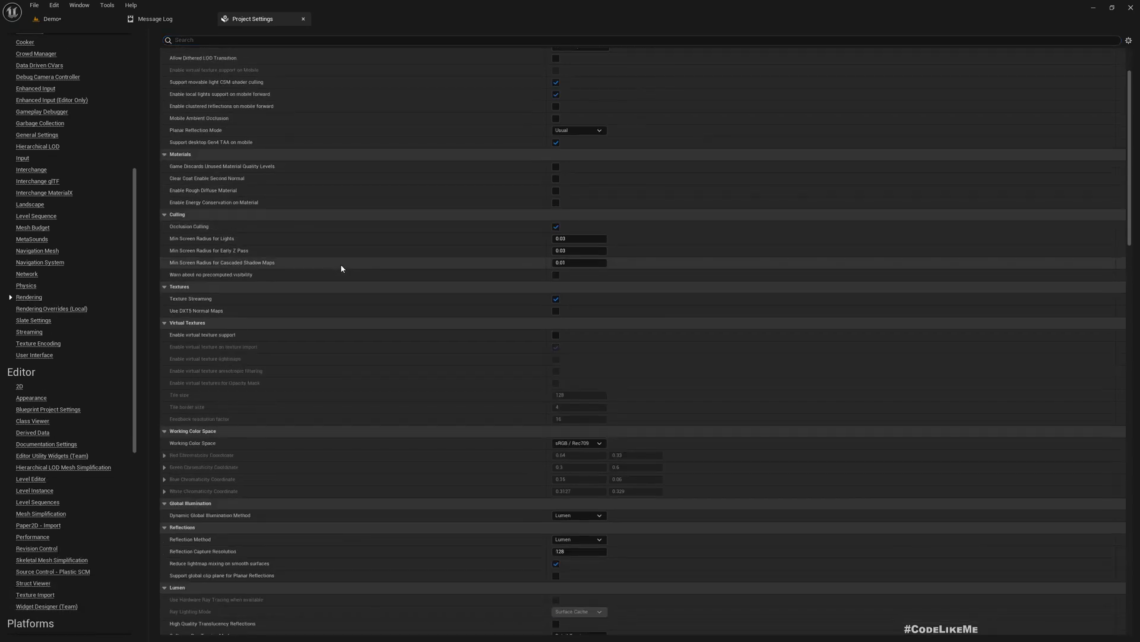
scroll(342, 268, "down", 1)
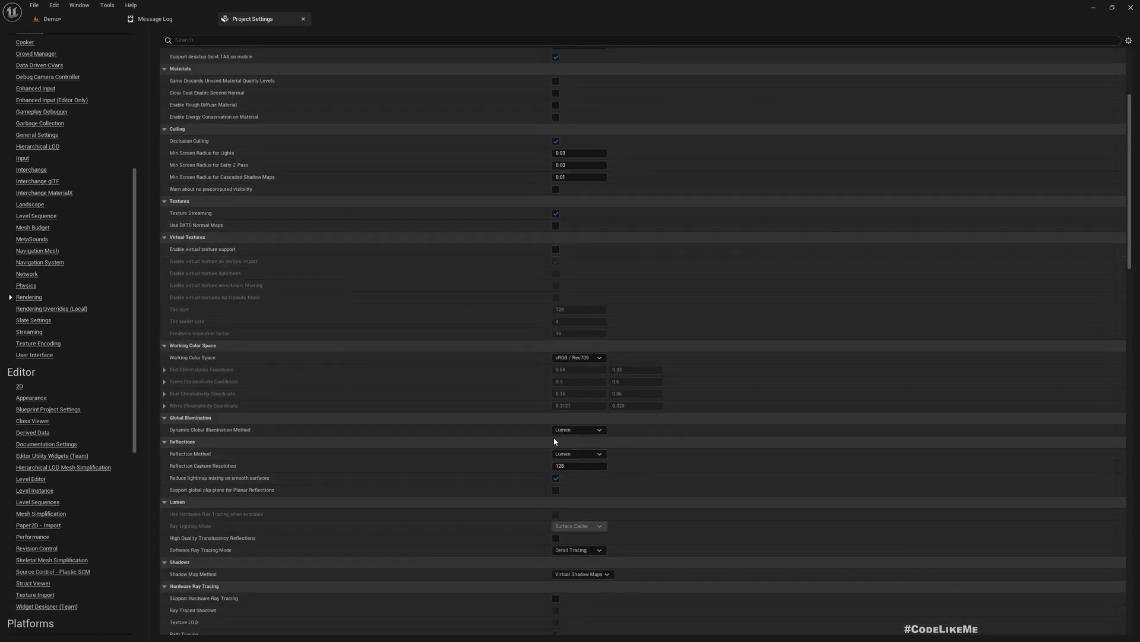
Search the project settings for "global ill" and set Dynamic Global Illumination Method to None
left_click(206, 41)
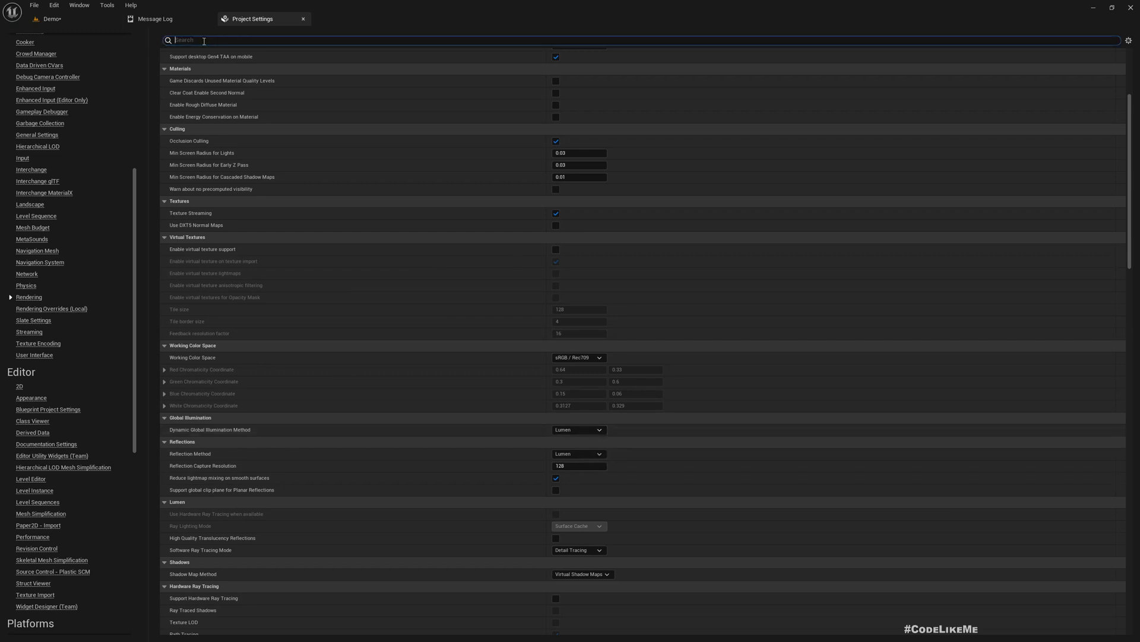
scroll(103, 140, "up", 10)
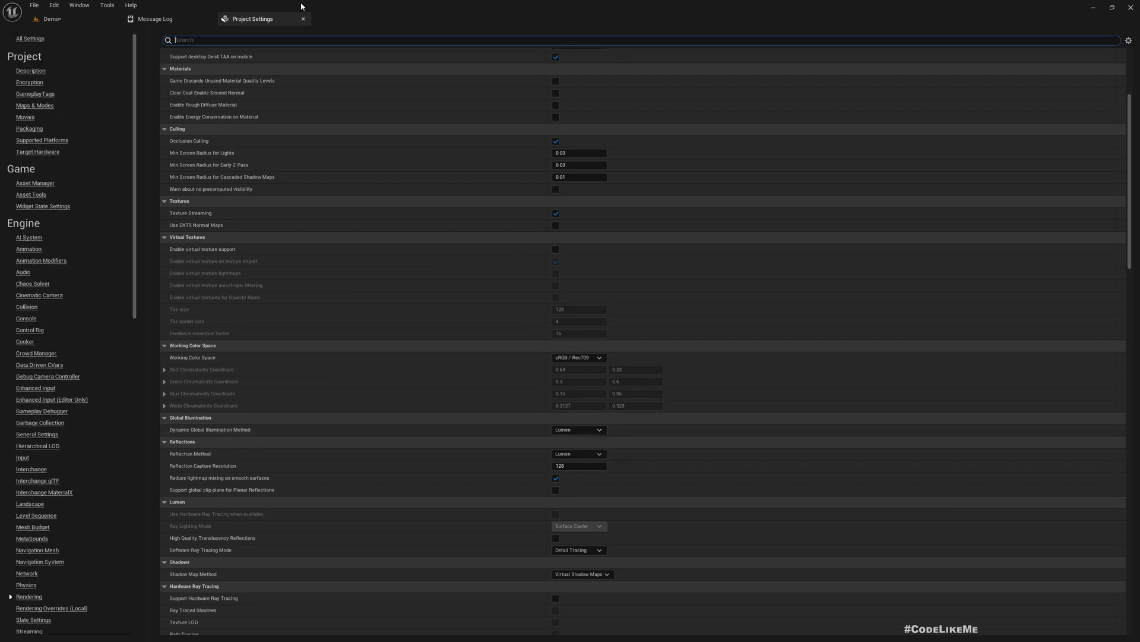
type("global")
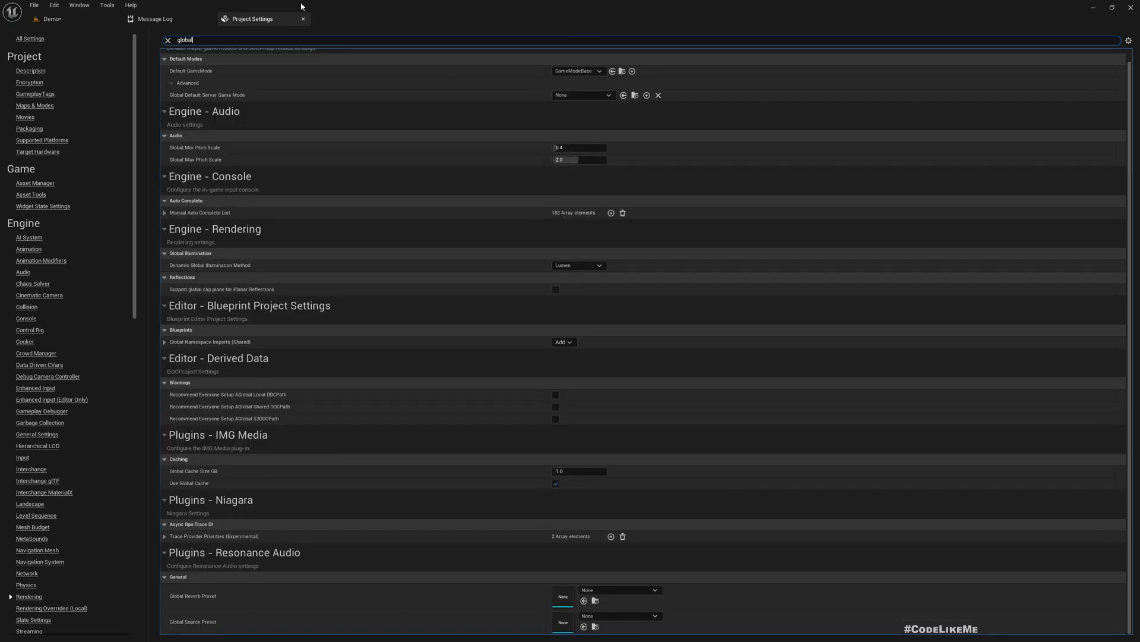
type(" ill")
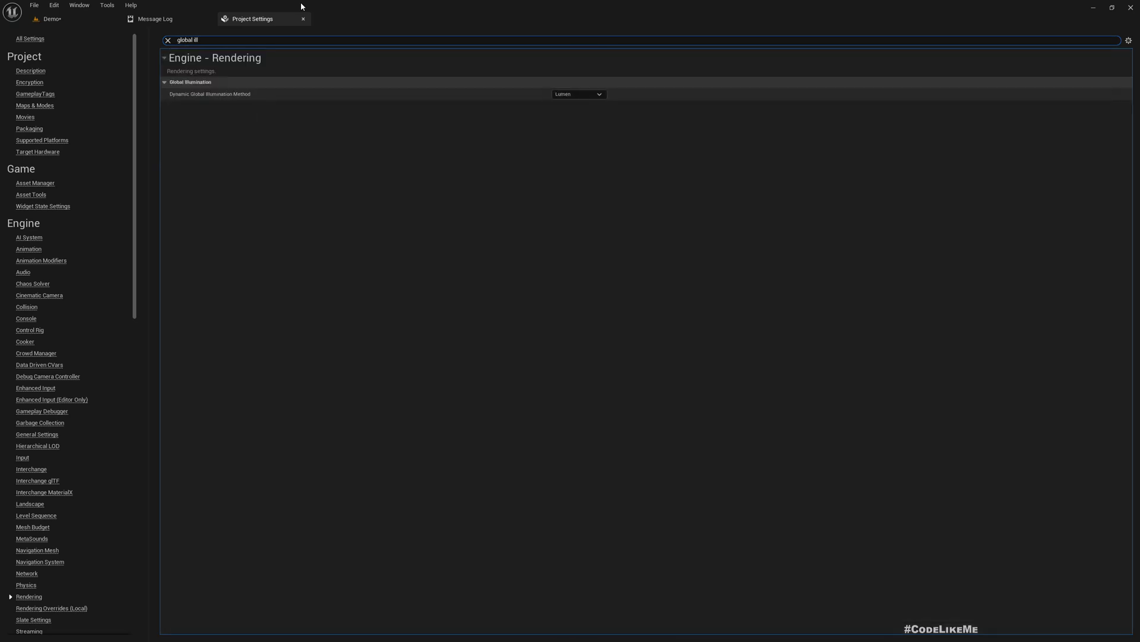
key("ctrl+a")
left_click(575, 95)
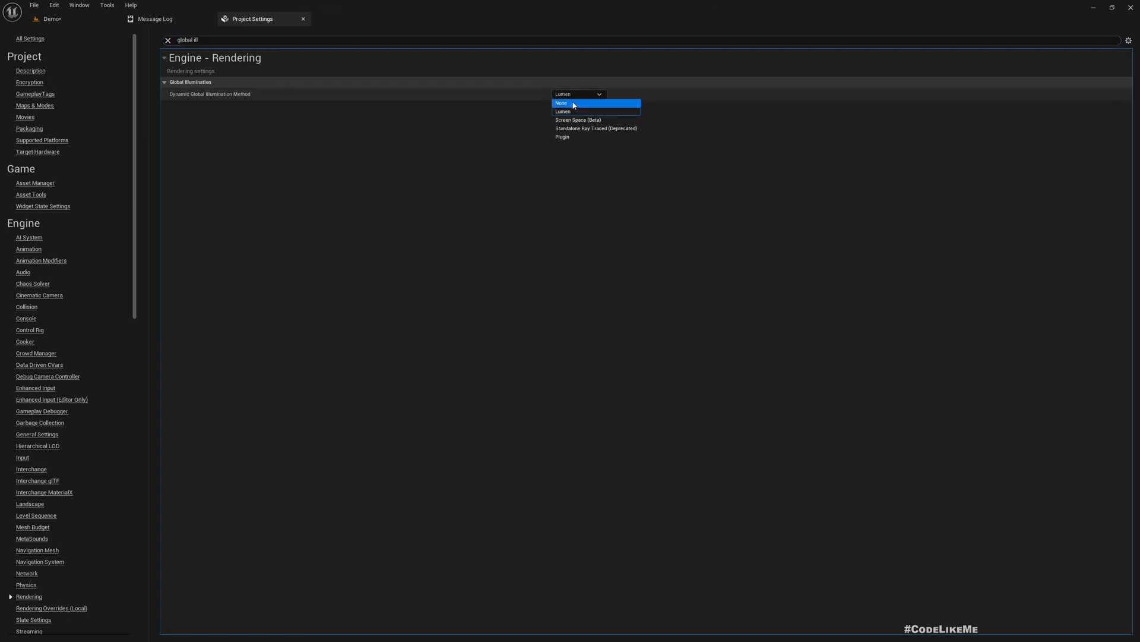
left_click(569, 106)
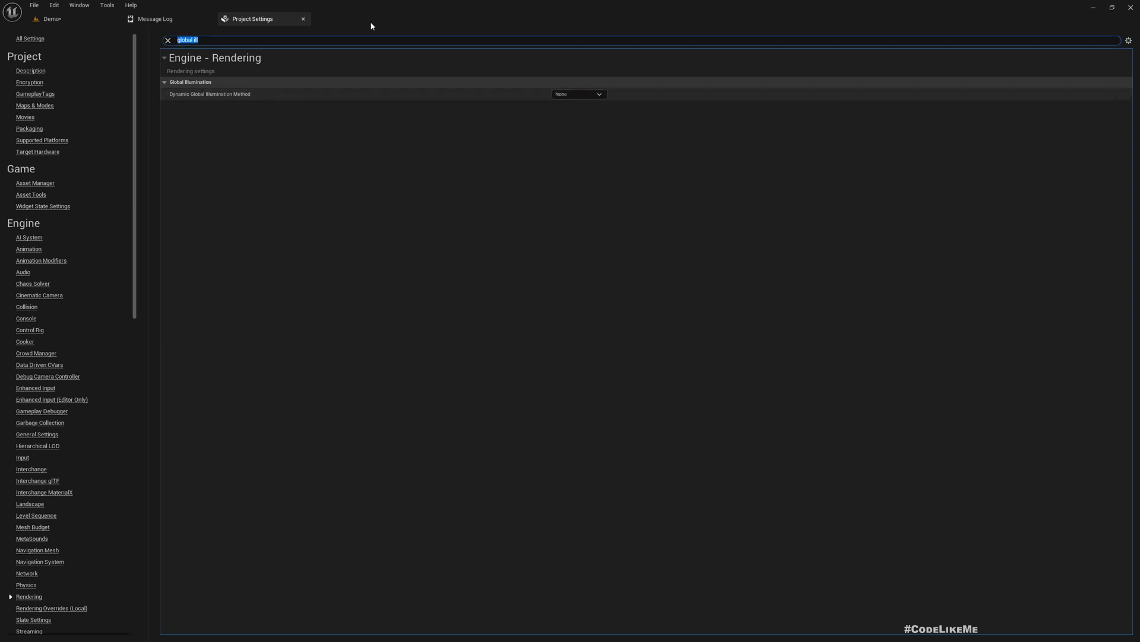
Return to the Demo level and examine the cubes and their shadows without dynamic global illumination
left_click(52, 18)
right_click_drag(551, 257, 505, 195)
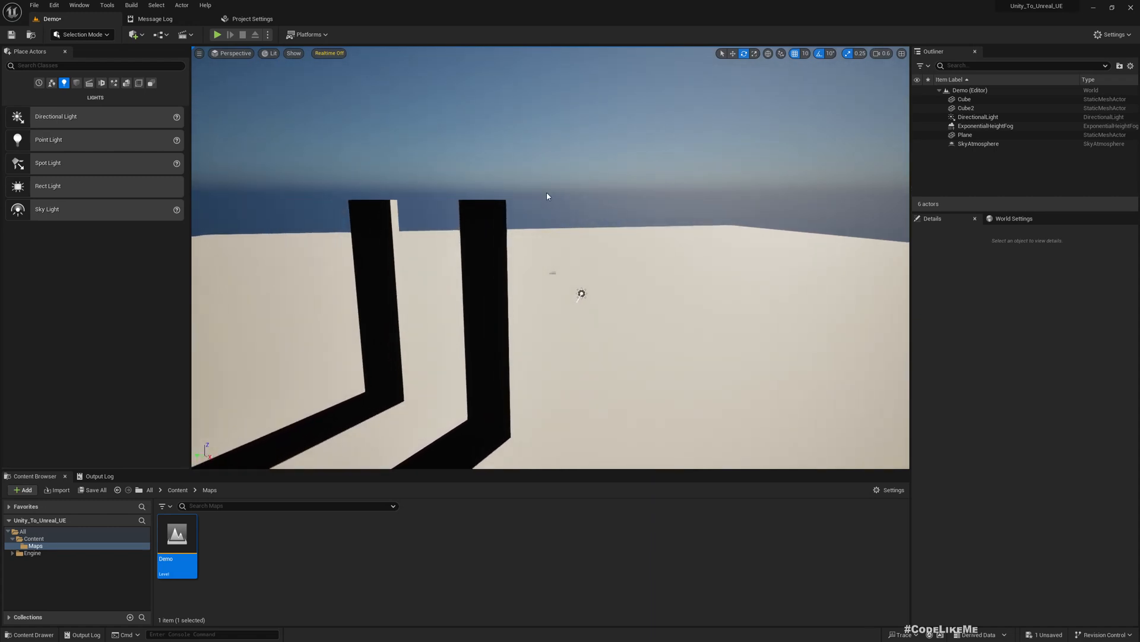
left_click(261, 19)
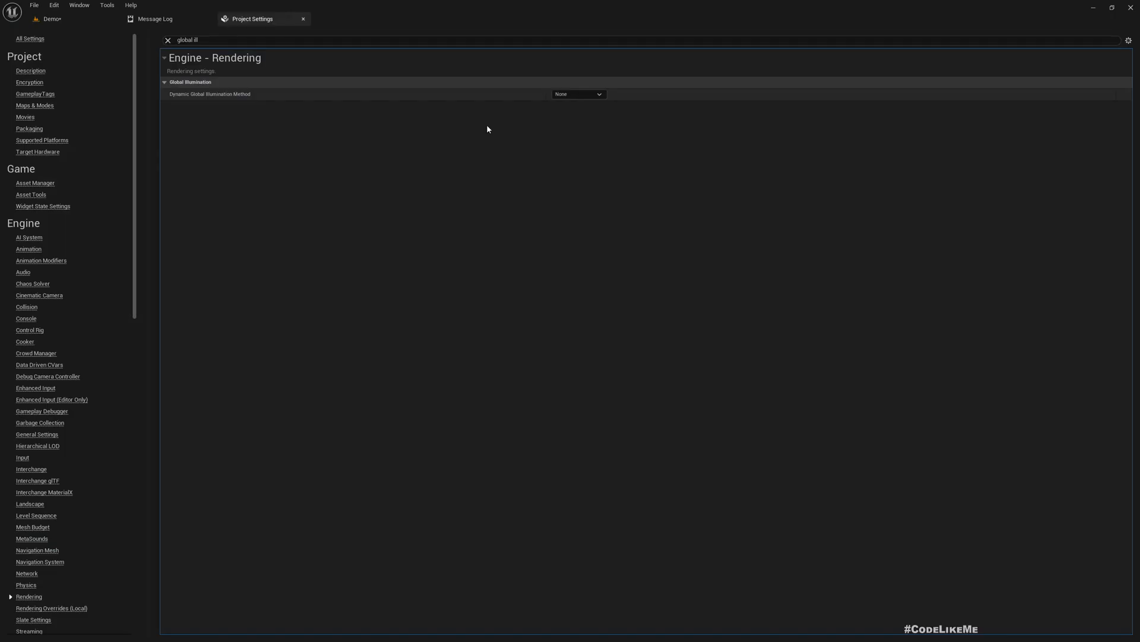
left_click(64, 18)
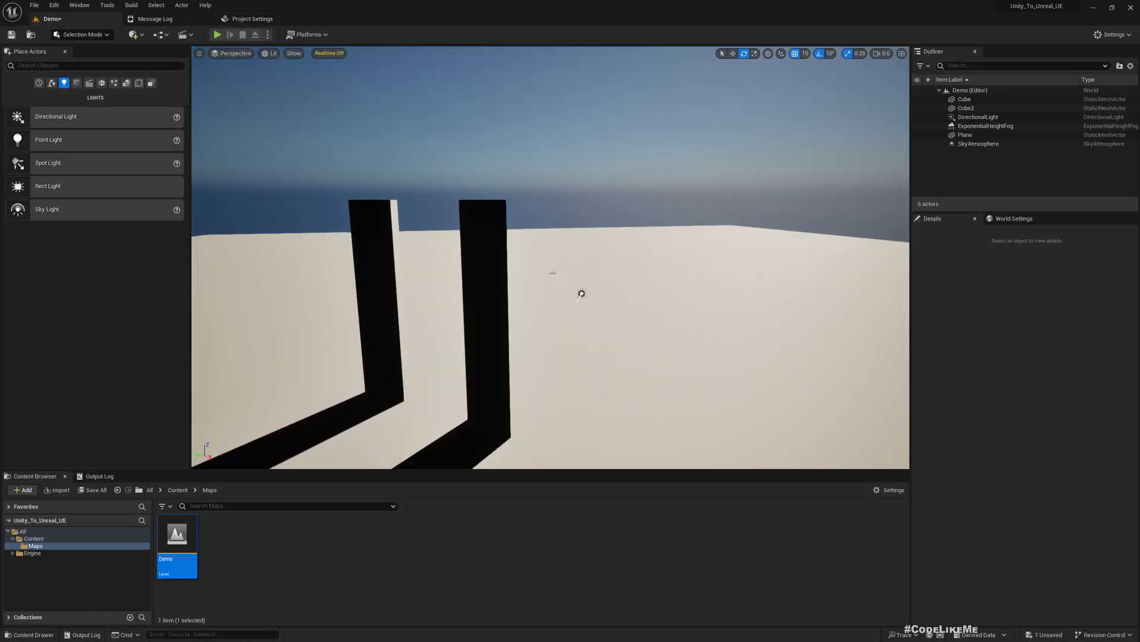
right_click_drag(565, 256, 612, 214)
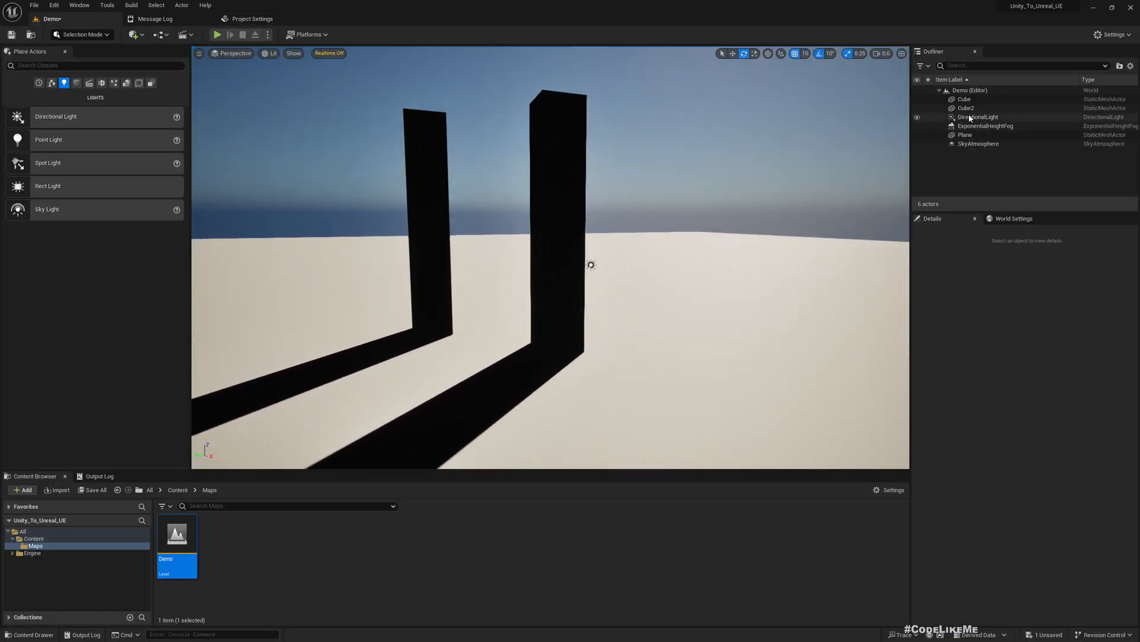
right_click_drag(725, 208, 630, 247)
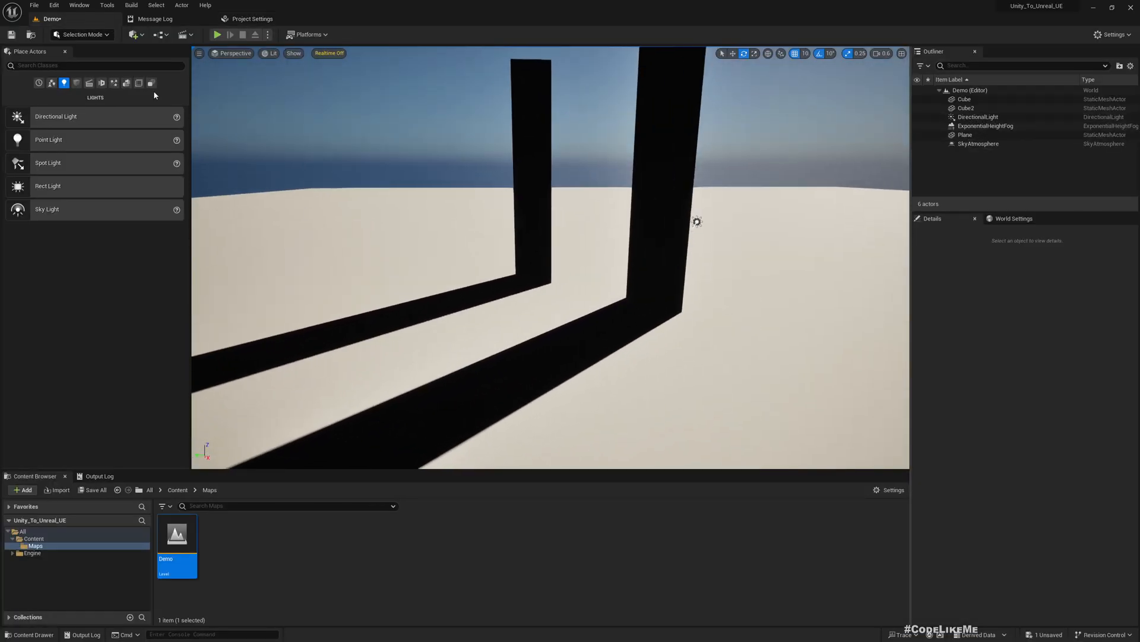
Add a Sky Light actor beside the tall cubes and view their shaded sides and shadows from several angles
left_click_drag(49, 211, 574, 273)
right_click_drag(644, 298, 716, 291)
key("a")
scroll(716, 291, "up", 1)
key("a")
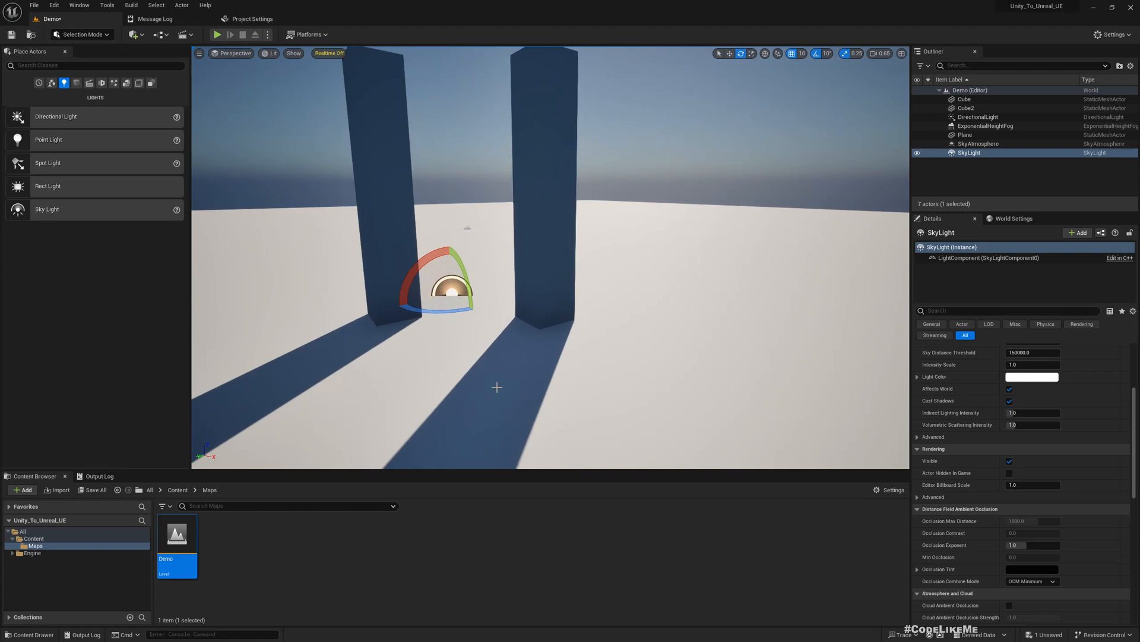
key("s")
right_click_drag(777, 455, 575, 224)
key("d")
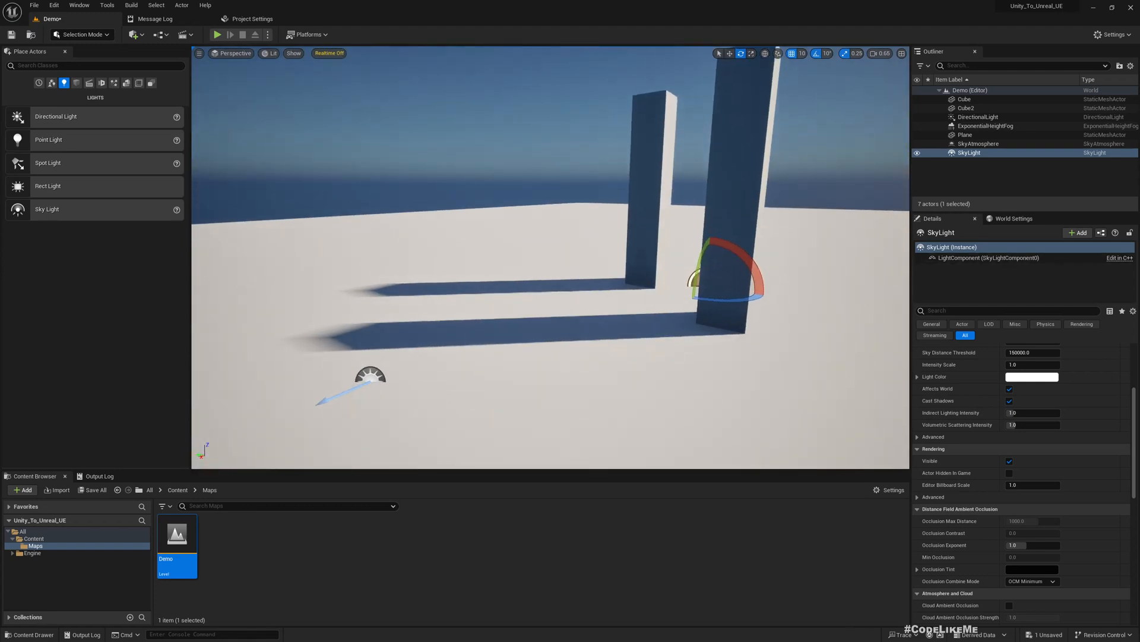
Set the sky light's source type to SLS Specified Cubemap, trying DefaultCubemap before assigning Desert_Outer_HDR as the cubemap
mouse_move(439, 245)
right_mouse_down()
mouse_move(453, 244)
mouse_move(440, 244)
right_mouse_up()
key("a")
key("a")
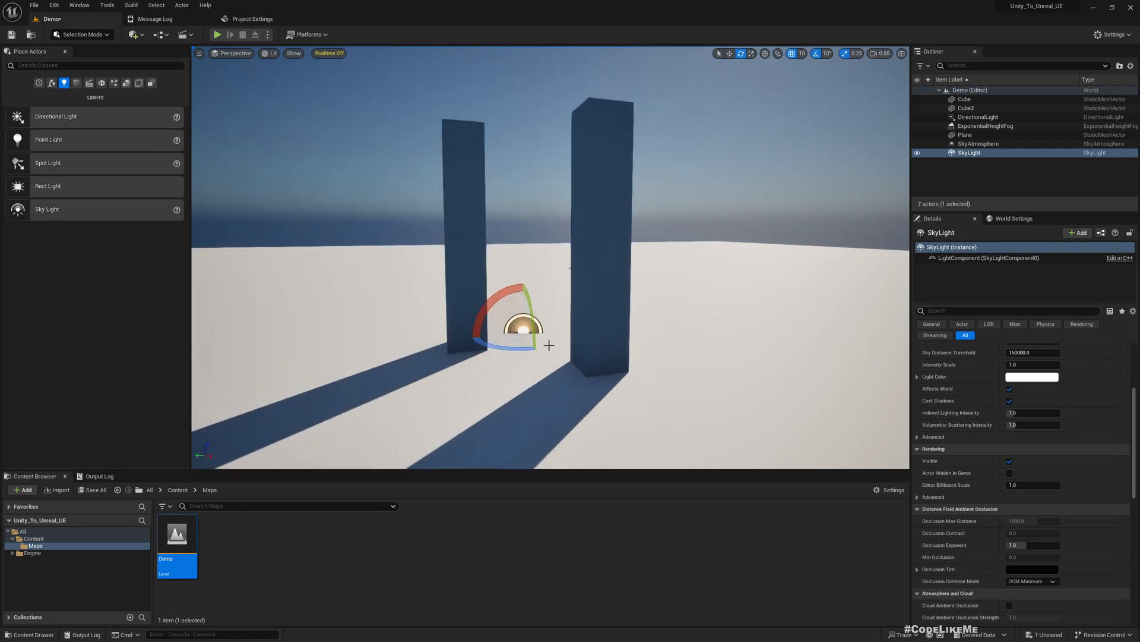
scroll(548, 345, "up", 2)
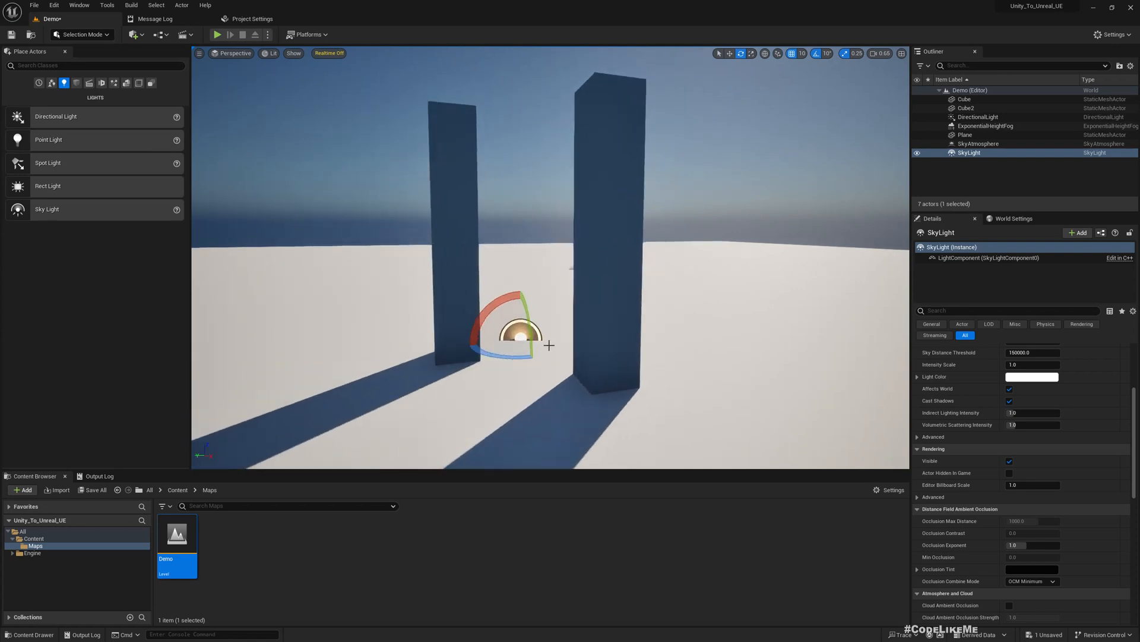
right_click_drag(477, 328, 490, 343)
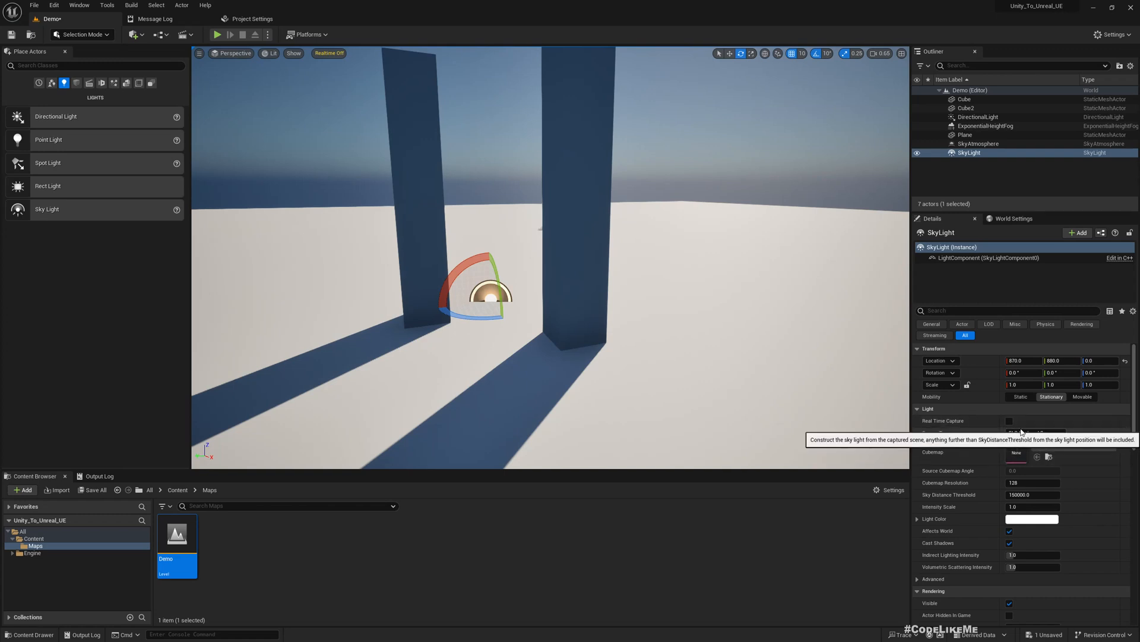
left_click(1022, 432)
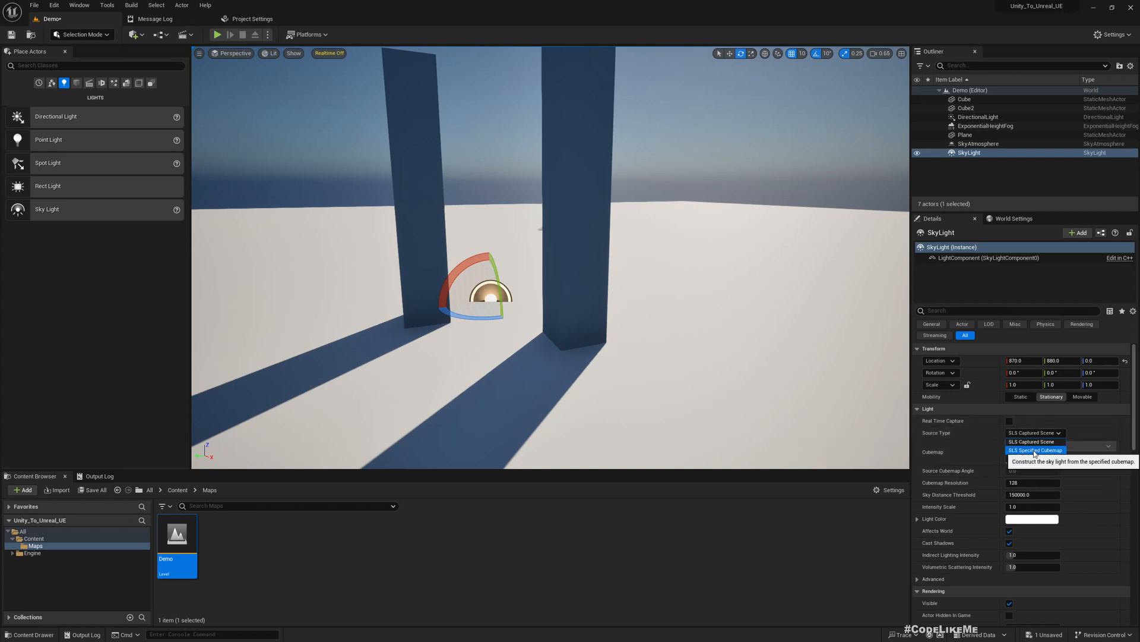
left_click(1034, 451)
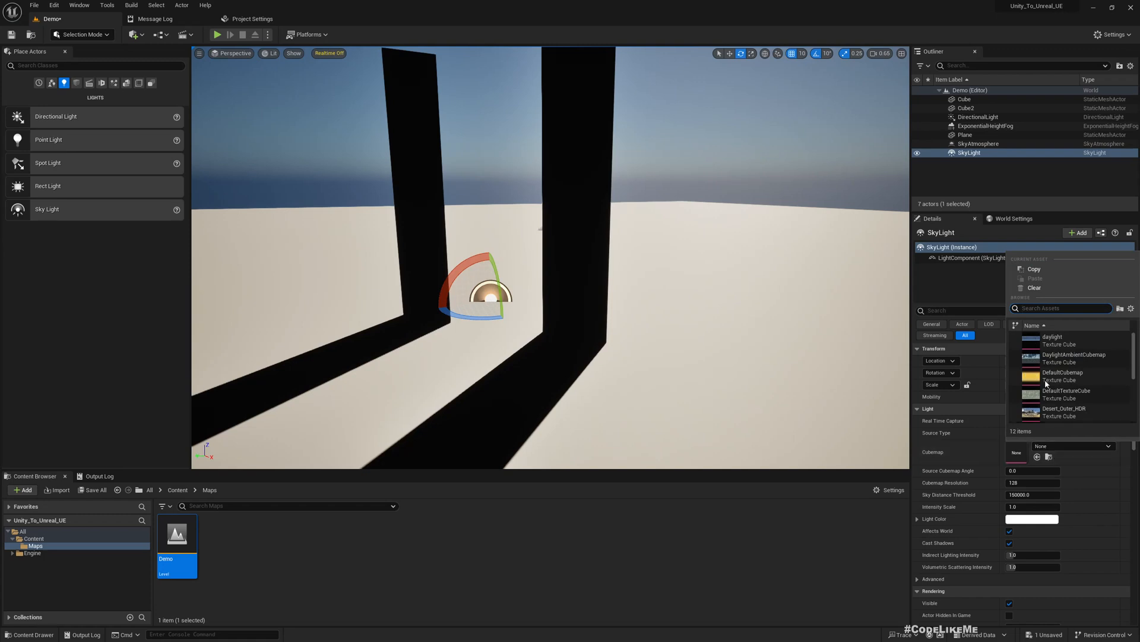
left_click(1063, 376)
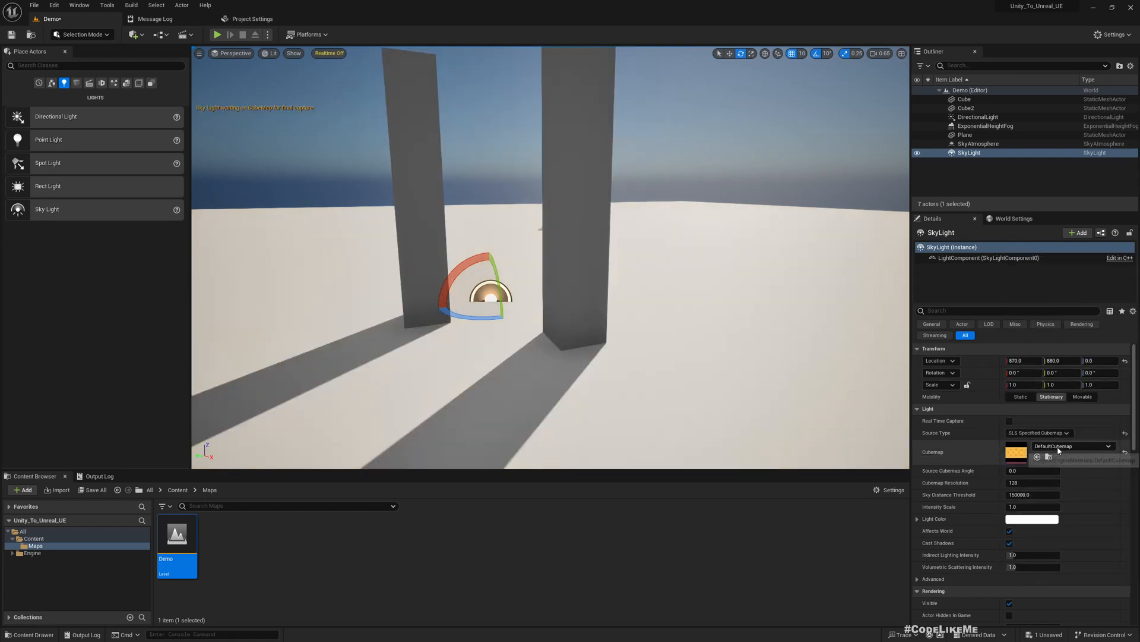
left_click(1058, 446)
left_click(1067, 409)
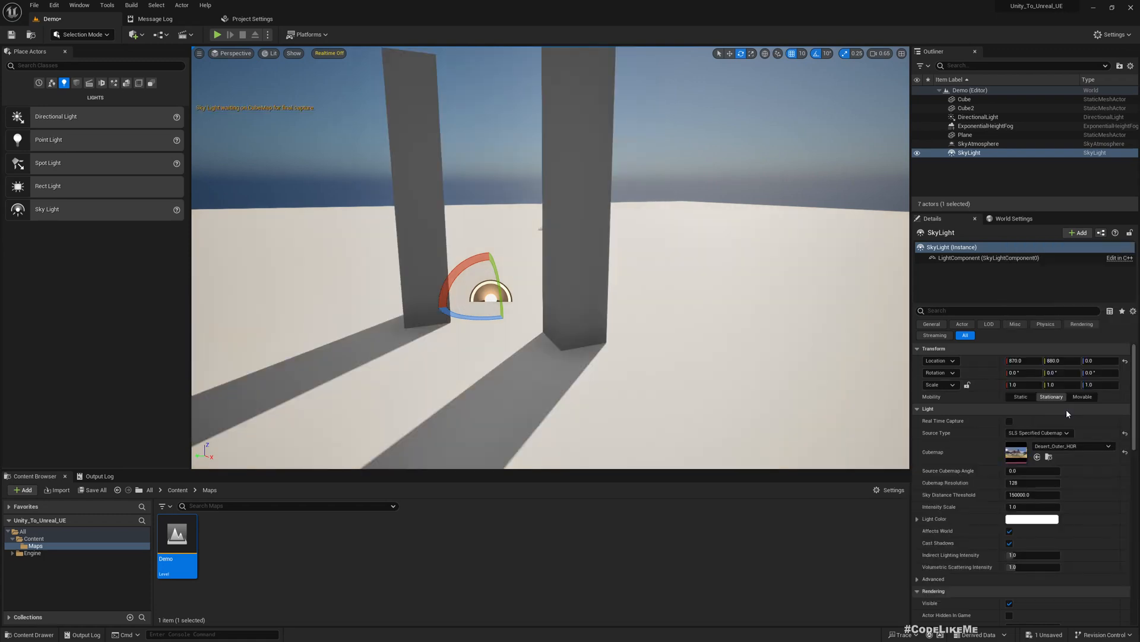
Return the sky light's source type to SLS Captured Scene
left_click(1019, 435)
left_click(1038, 443)
right_click_drag(673, 292, 661, 272)
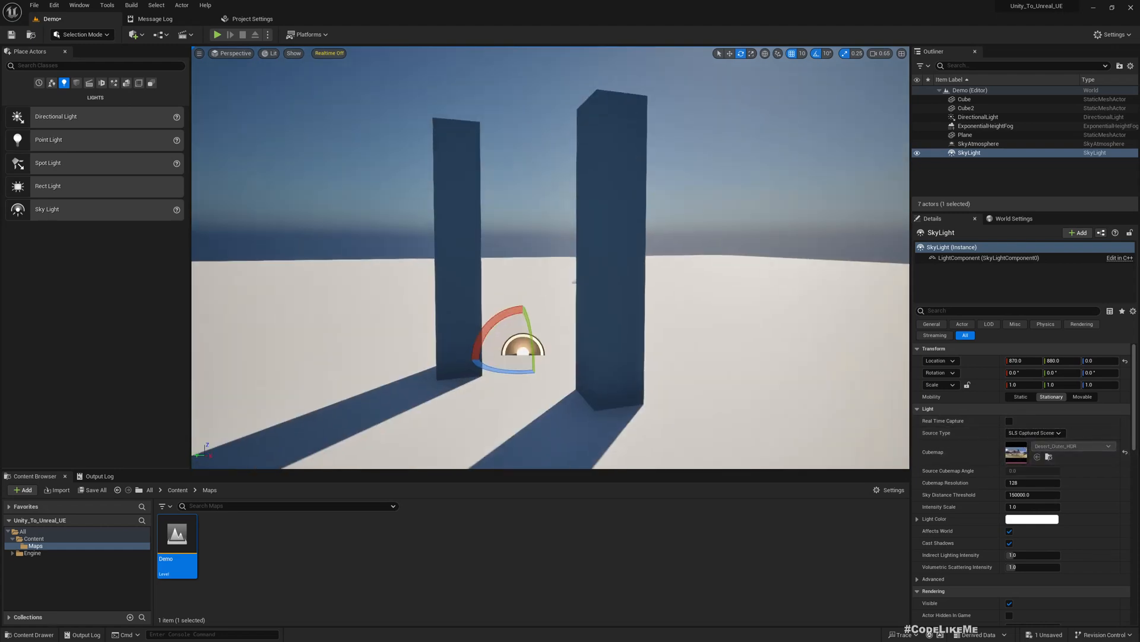
In the project settings, switch the Dynamic Global Illumination Method to Lumen and back to None
left_click(272, 19)
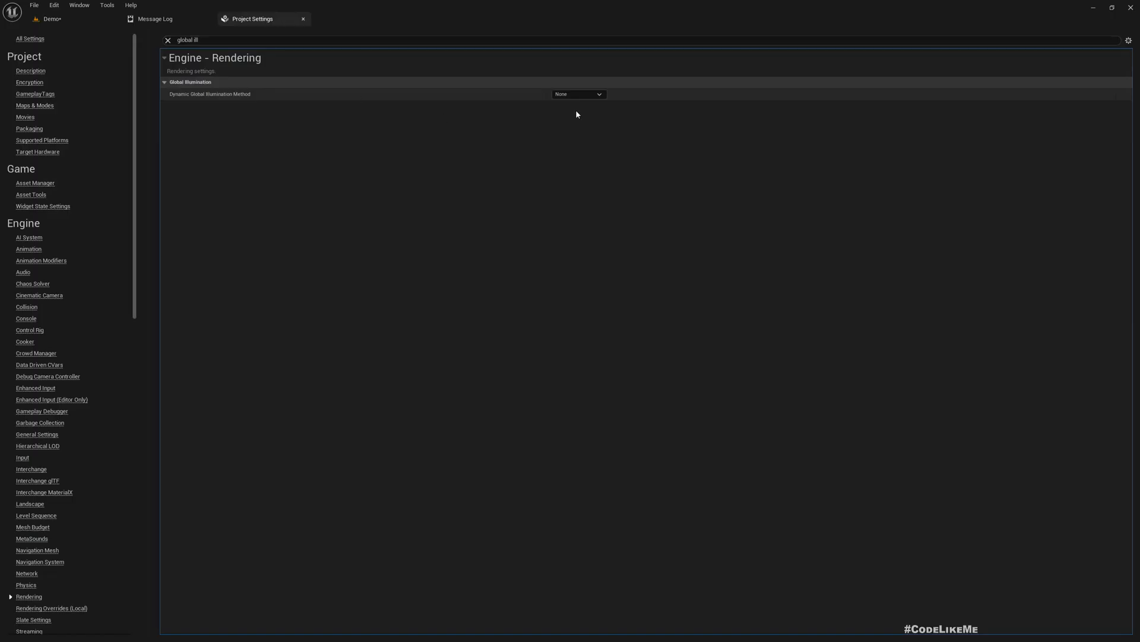
left_click(577, 93)
left_click(576, 112)
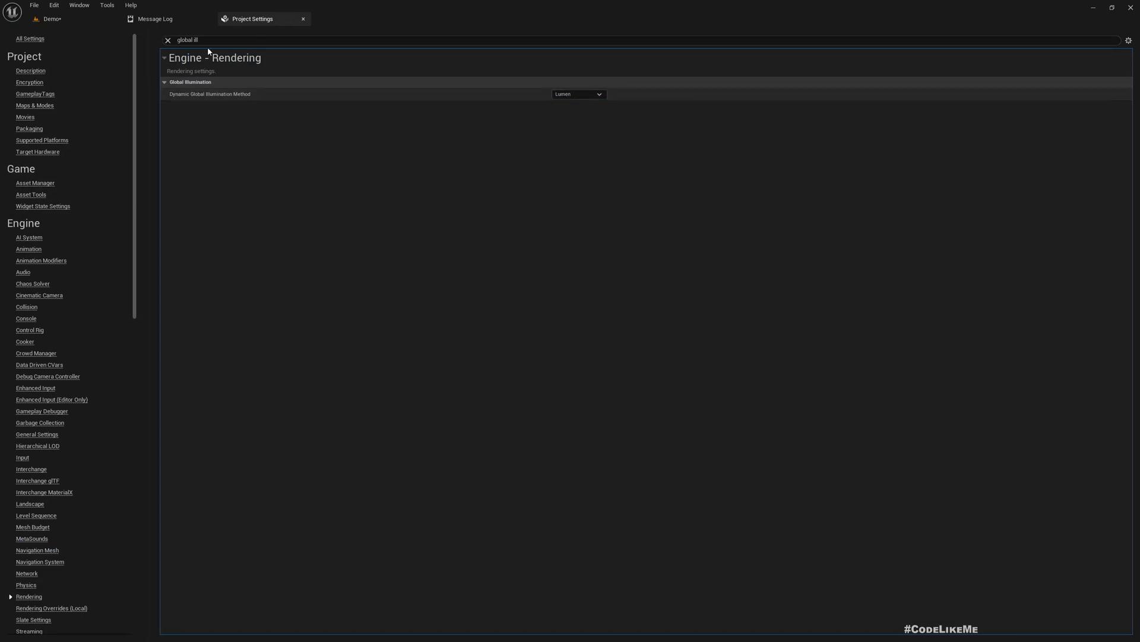
left_click(571, 94)
left_click(565, 104)
Close the Project Settings and Message Log and clear the sky light selection in the level
left_click(304, 19)
left_click(210, 19)
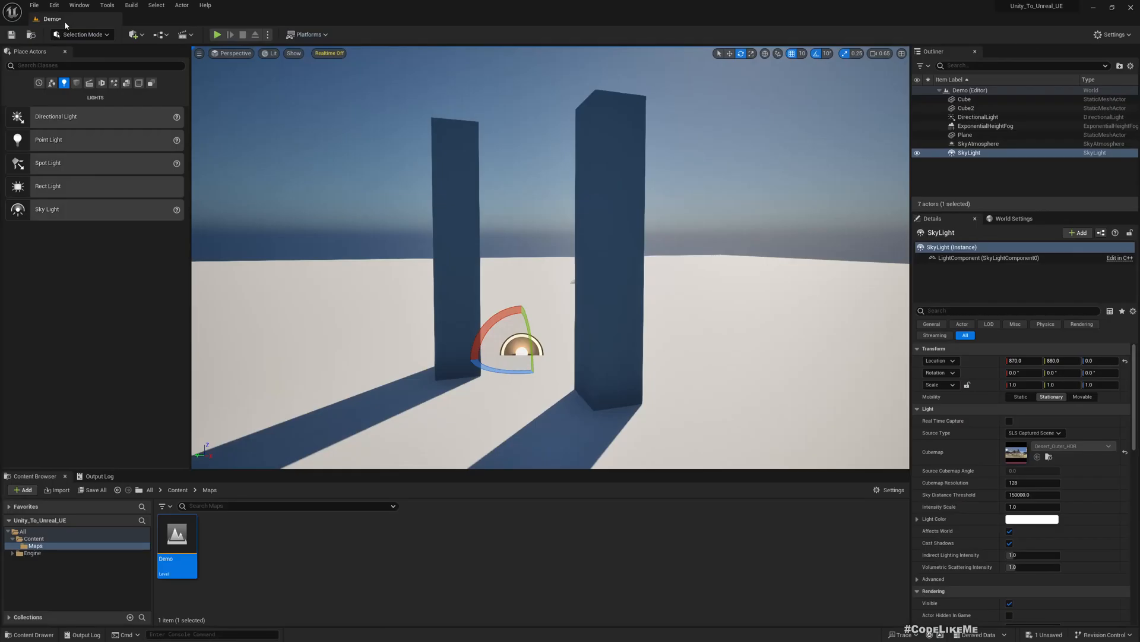
mouse_move(564, 204)
right_mouse_down()
mouse_move(415, 153)
mouse_move(604, 163)
mouse_move(584, 221)
mouse_move(595, 230)
mouse_move(564, 222)
right_mouse_up()
left_click(508, 184)
Compare the sky, pillar shading and shadows of the Unreal level with the Unity sample scene
right_click_drag(507, 184, 529, 197)
key("d")
key("d")
key("a")
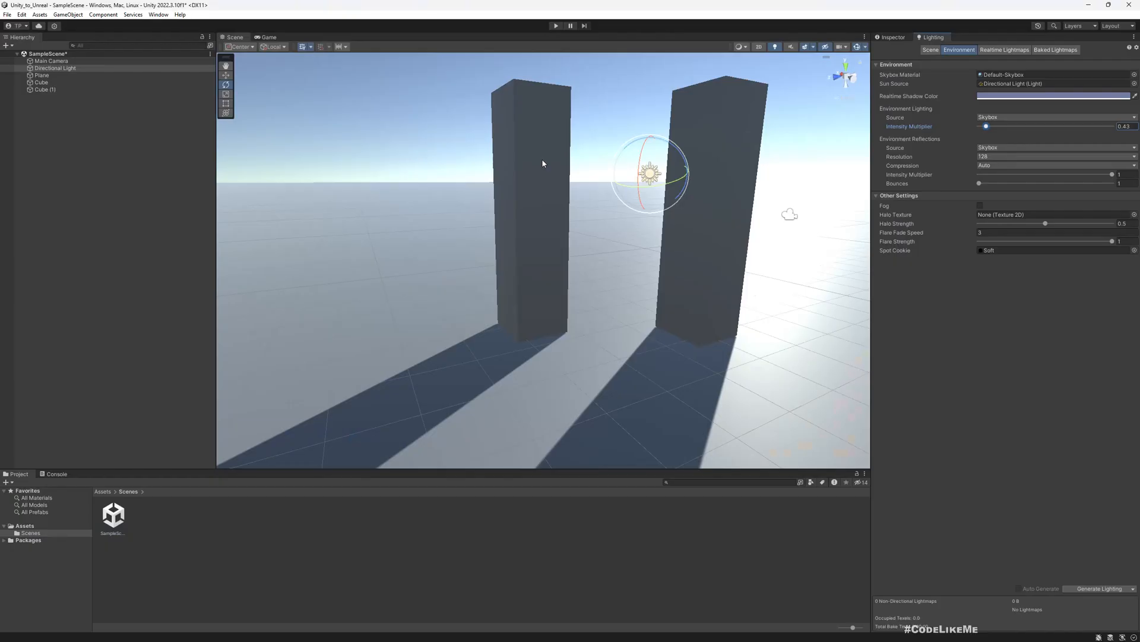
left_click(400, 222)
mouse_move(458, 275)
right_mouse_down()
mouse_move(354, 208)
mouse_move(155, 208)
mouse_move(479, 245)
mouse_move(677, 234)
mouse_move(458, 209)
mouse_move(449, 264)
right_mouse_up()
key("s")
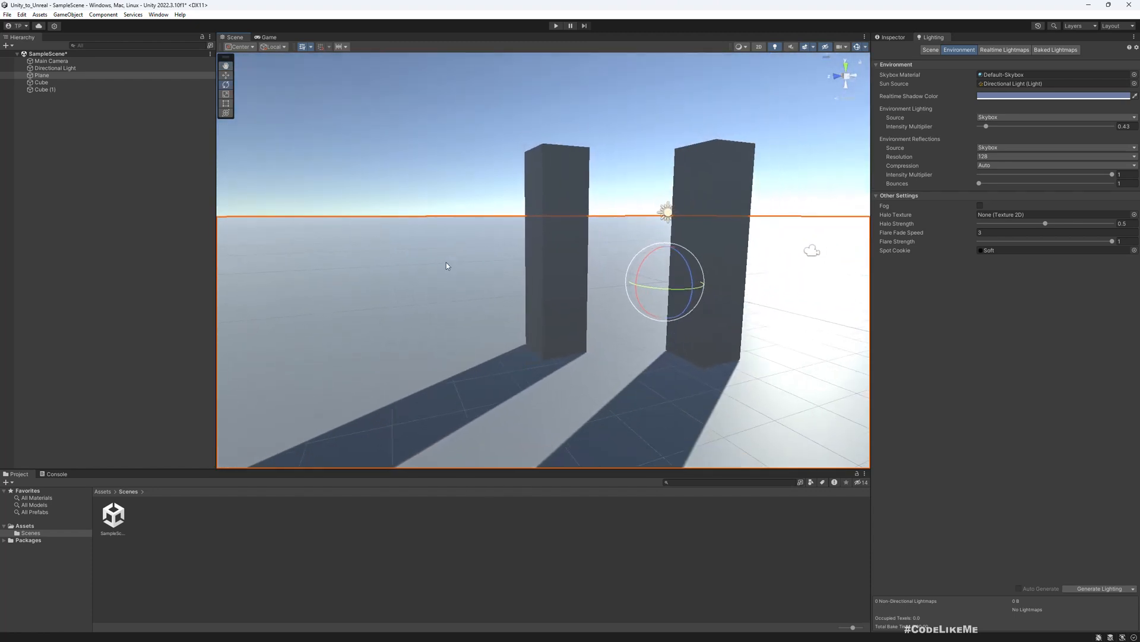
left_click(415, 130)
right_click_drag(415, 131, 472, 87)
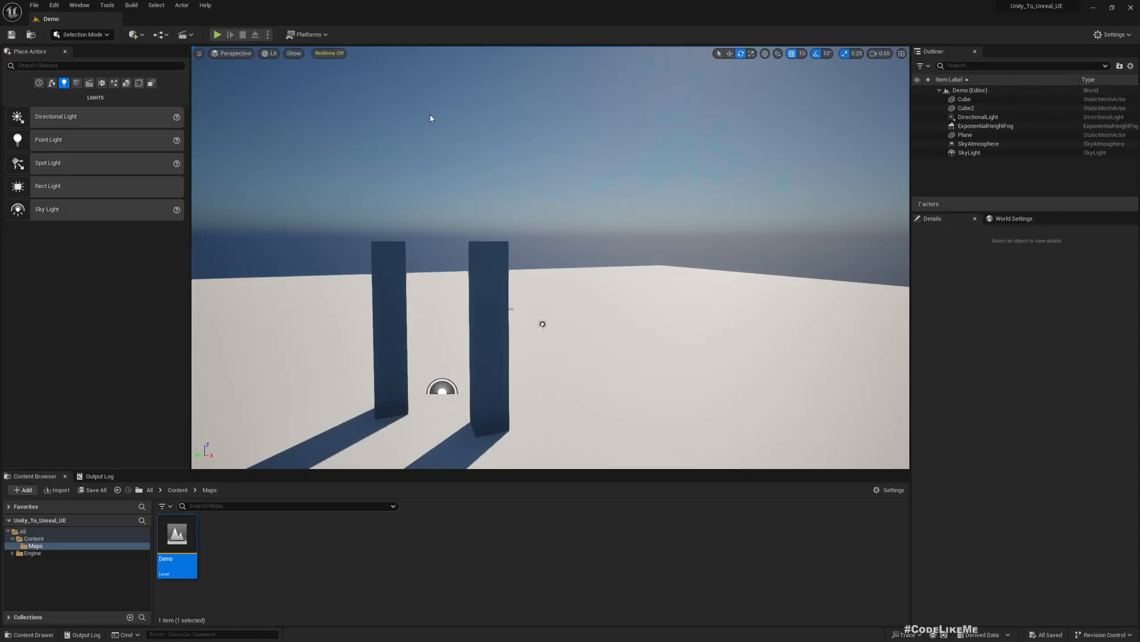
Place a Volumetric Cloud actor from the visual effects on the ground near the two pillars
left_click(114, 84)
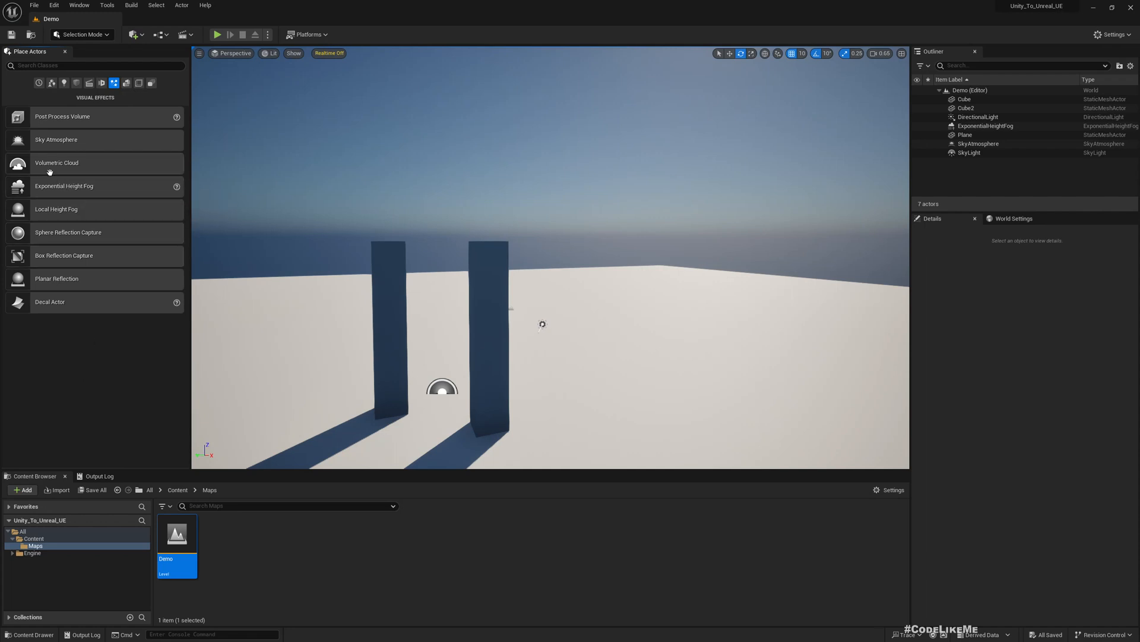
left_click_drag(45, 166, 559, 384)
key("f")
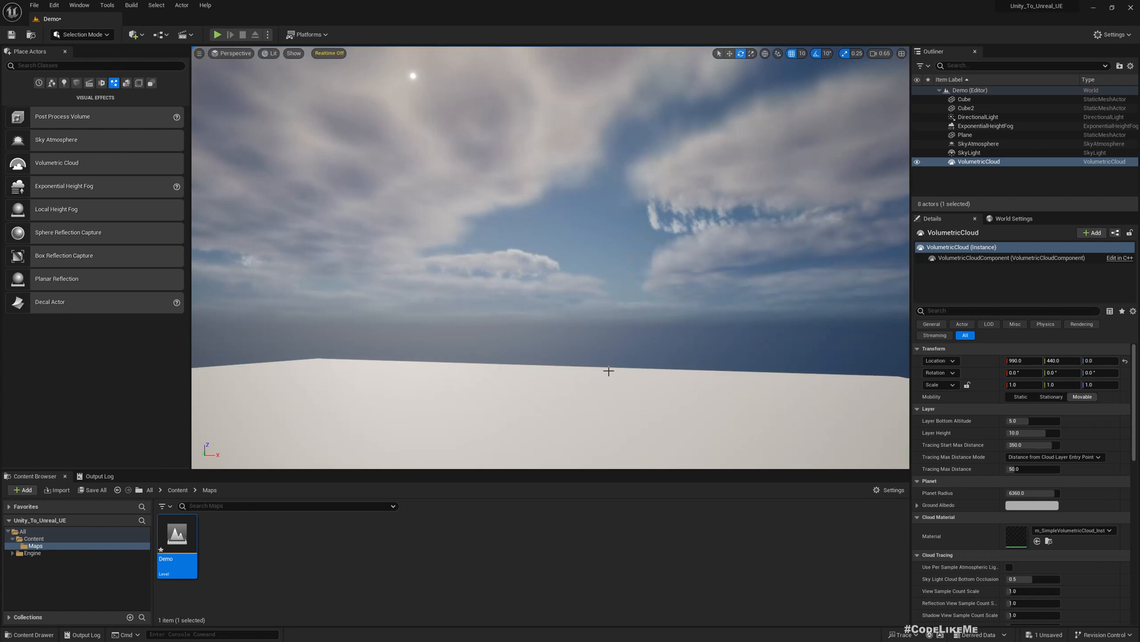
left_click(586, 240)
right_click_drag(581, 278, 894, 314)
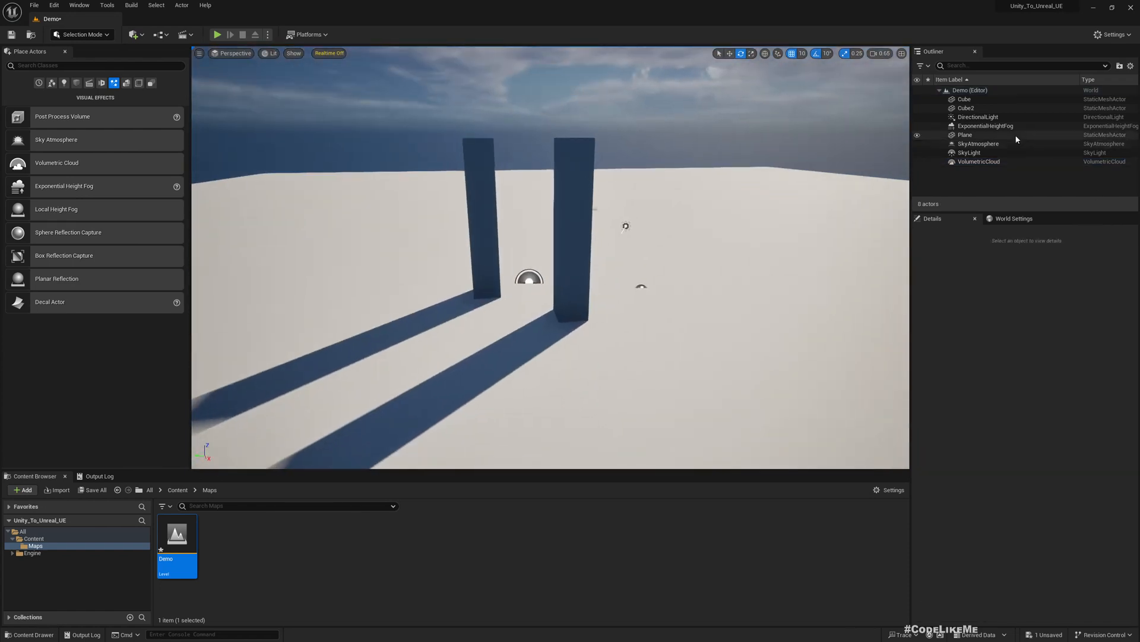
Examine the volumetric cloud's layer and material settings and how the clouds look above the pillars
left_click(977, 144)
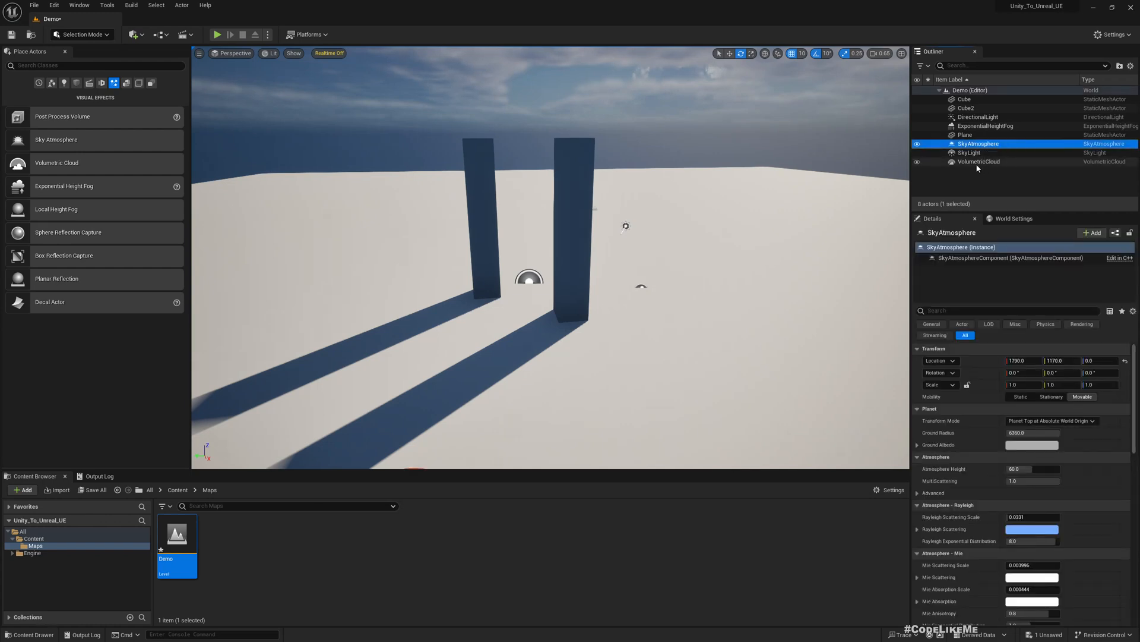
left_click(977, 162)
scroll(1055, 525, "down", 1)
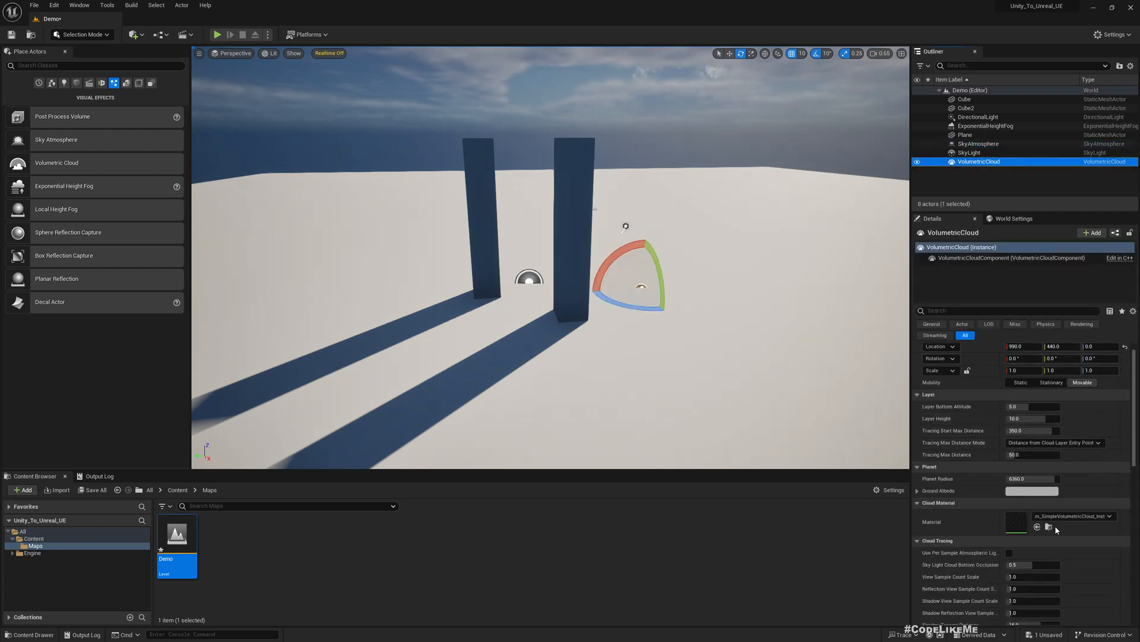
scroll(1055, 525, "up", 1)
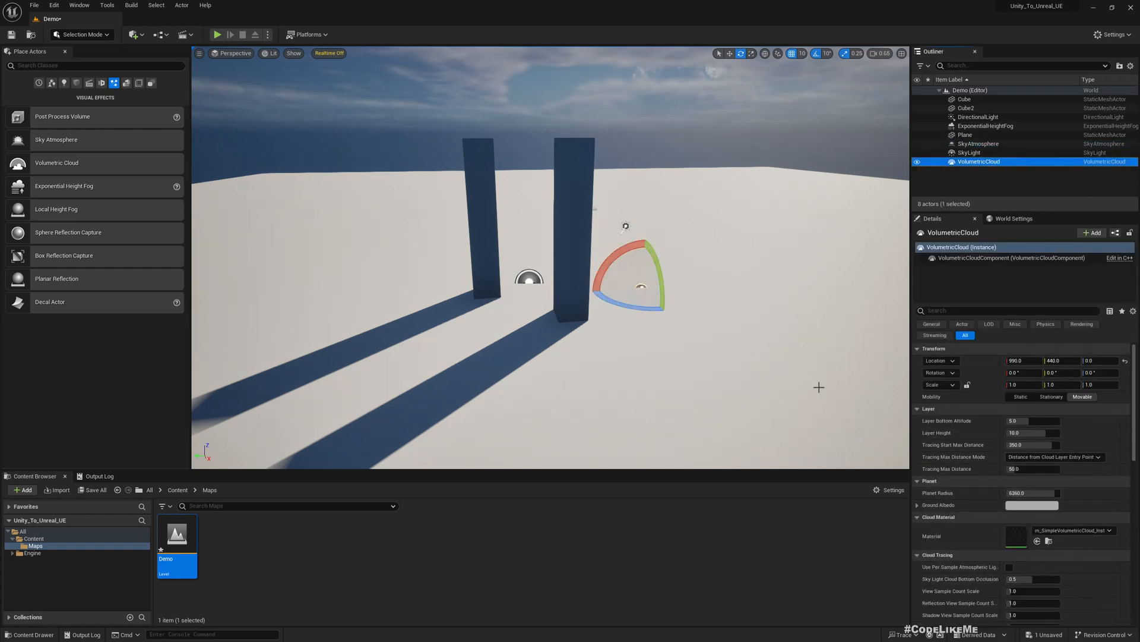
mouse_move(570, 362)
right_mouse_down()
mouse_move(561, 285)
mouse_move(571, 361)
mouse_move(582, 367)
right_mouse_up()
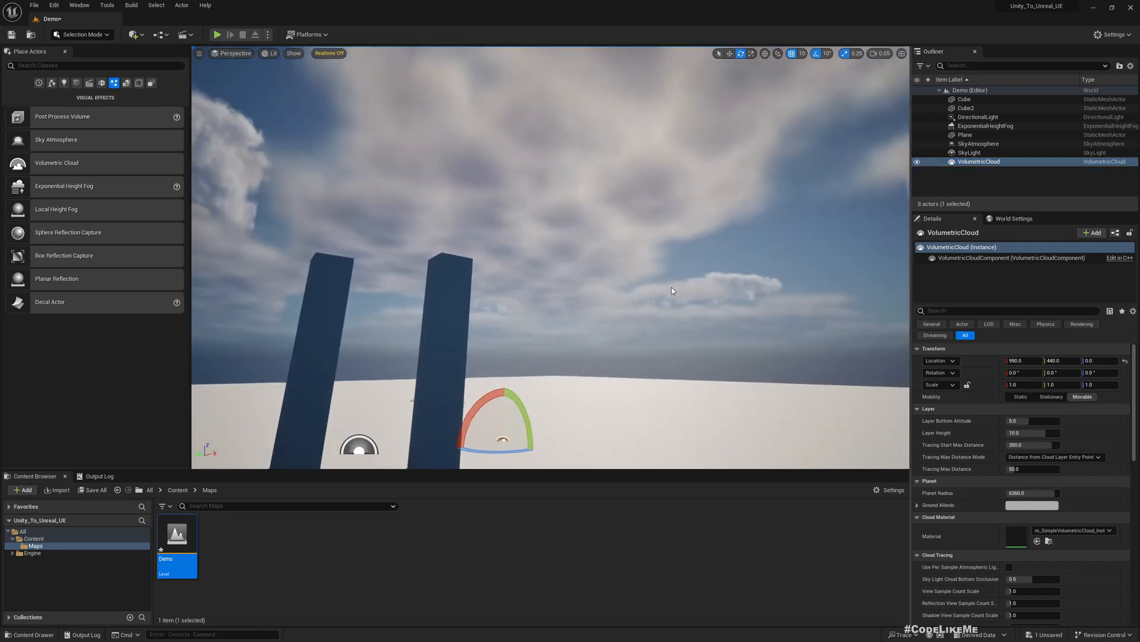
right_click_drag(686, 285, 648, 329)
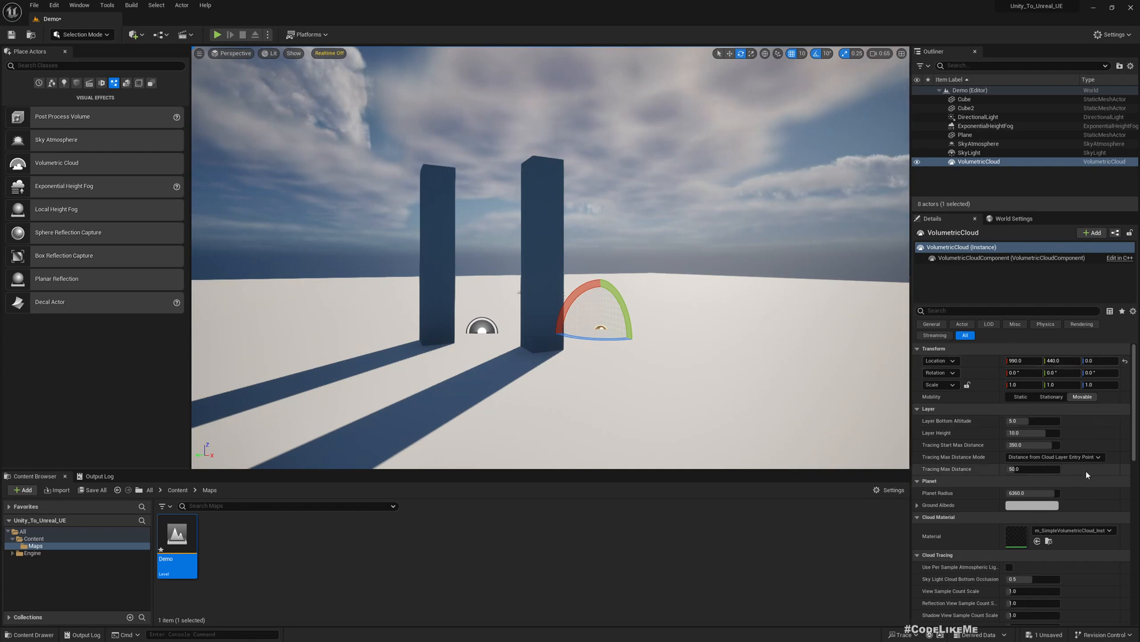
Move the directional light, exponential height fog, sky atmosphere, sky light and volumetric cloud into a new Outliner folder
left_click(979, 118)
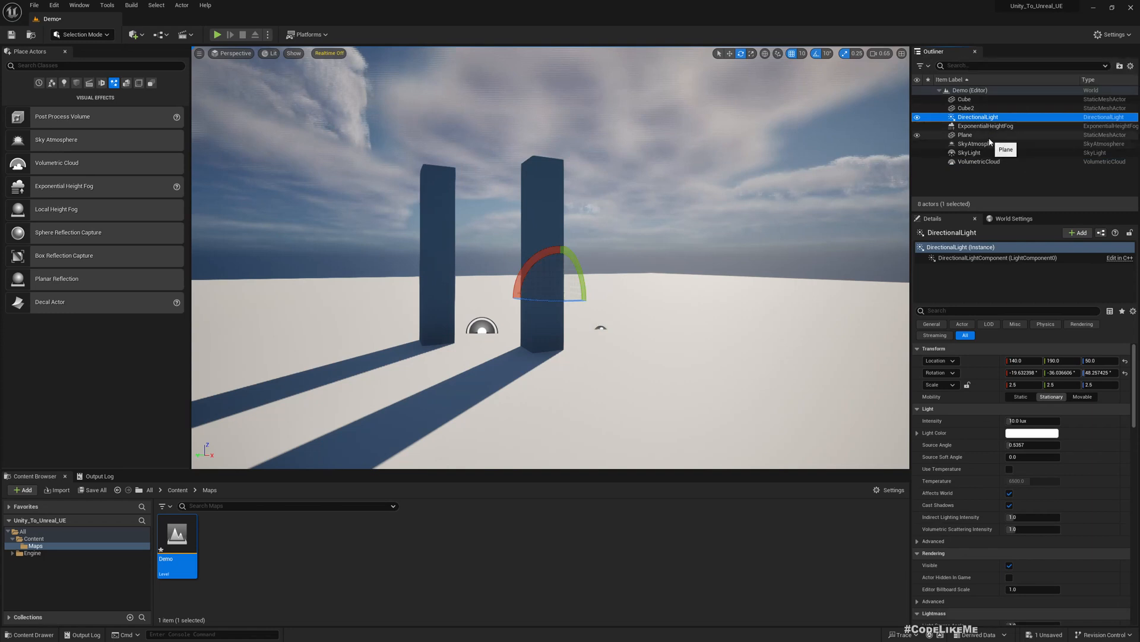
right_click(978, 173)
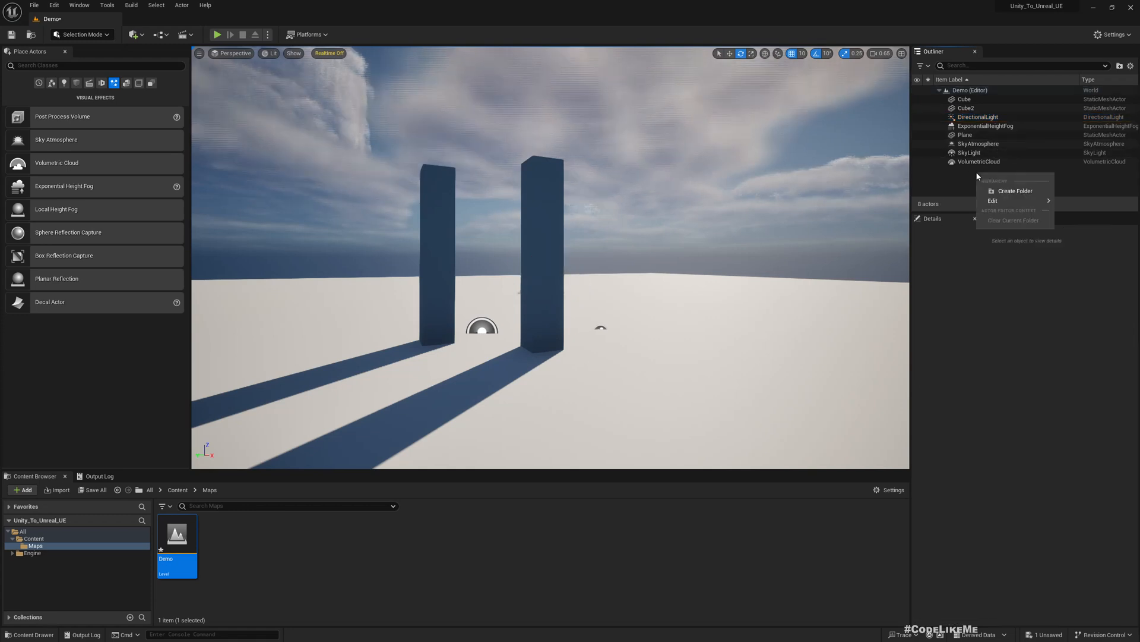
left_click(977, 117)
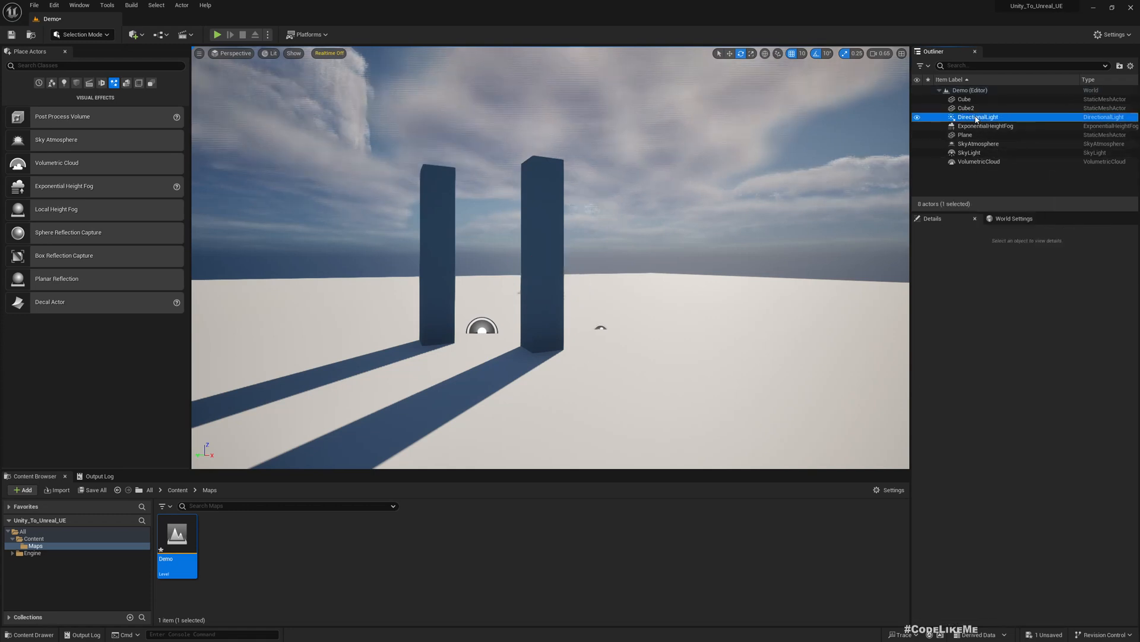
left_click(977, 161, "shift")
left_click(966, 135, "ctrl")
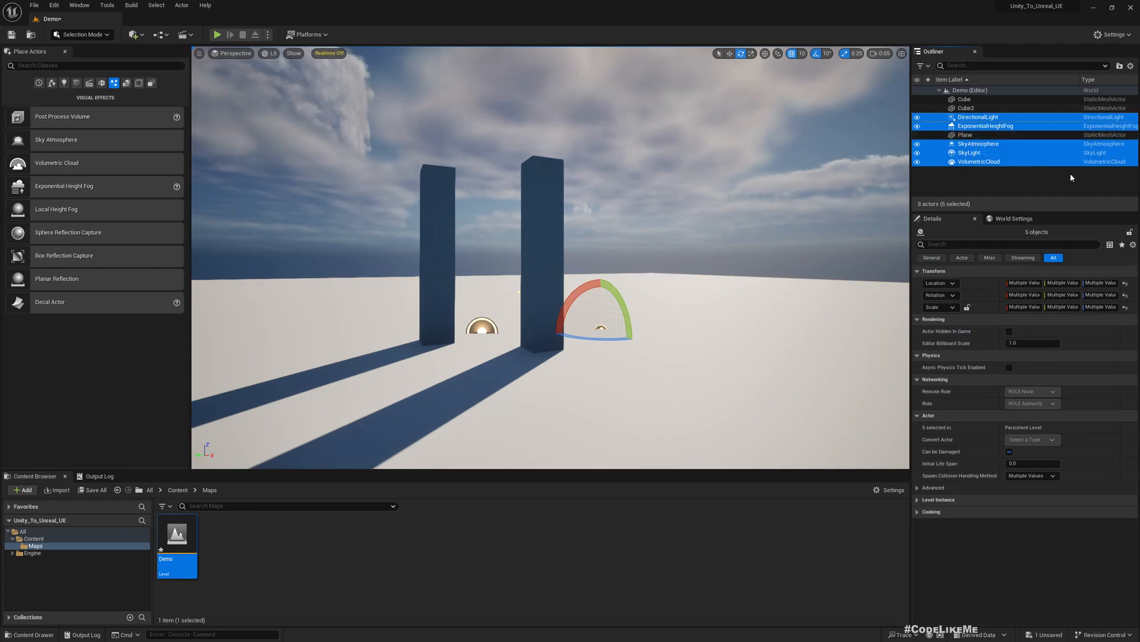
right_click(980, 118)
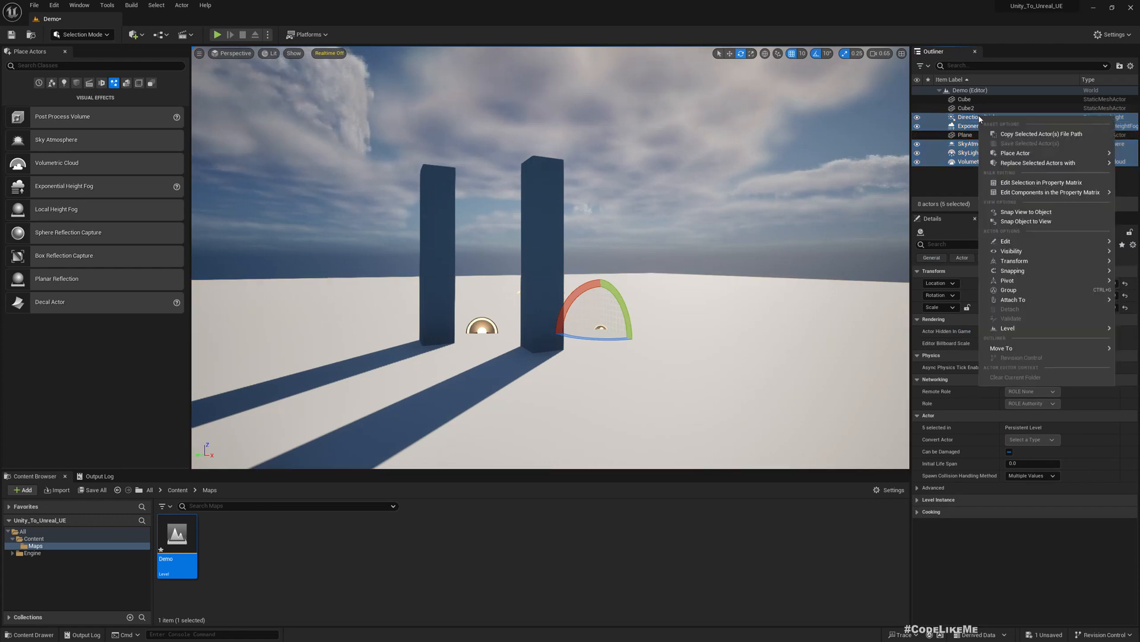
mouse_move(1001, 348)
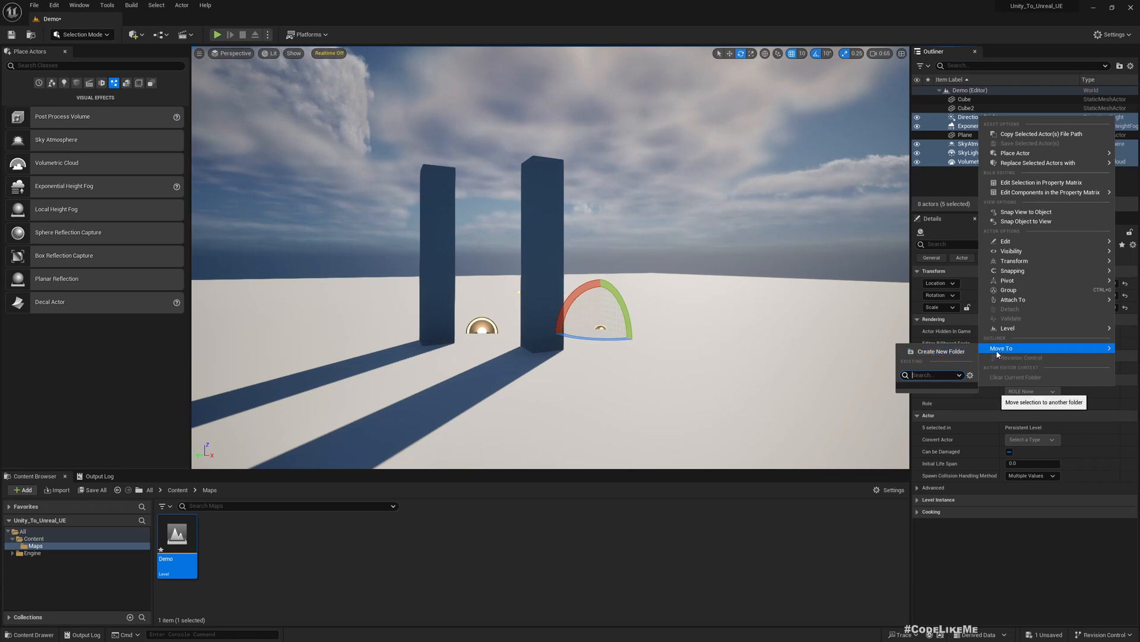
left_click(941, 352)
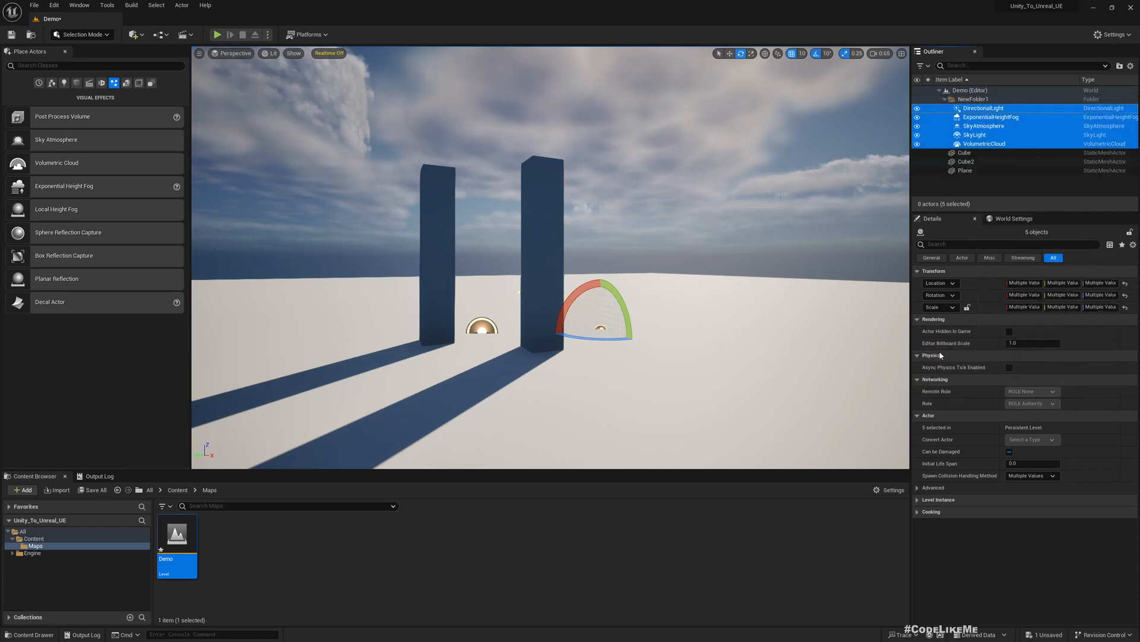
Rename the new folder holding the light and sky actors as Lighting
double_click(974, 99)
left_click(977, 100)
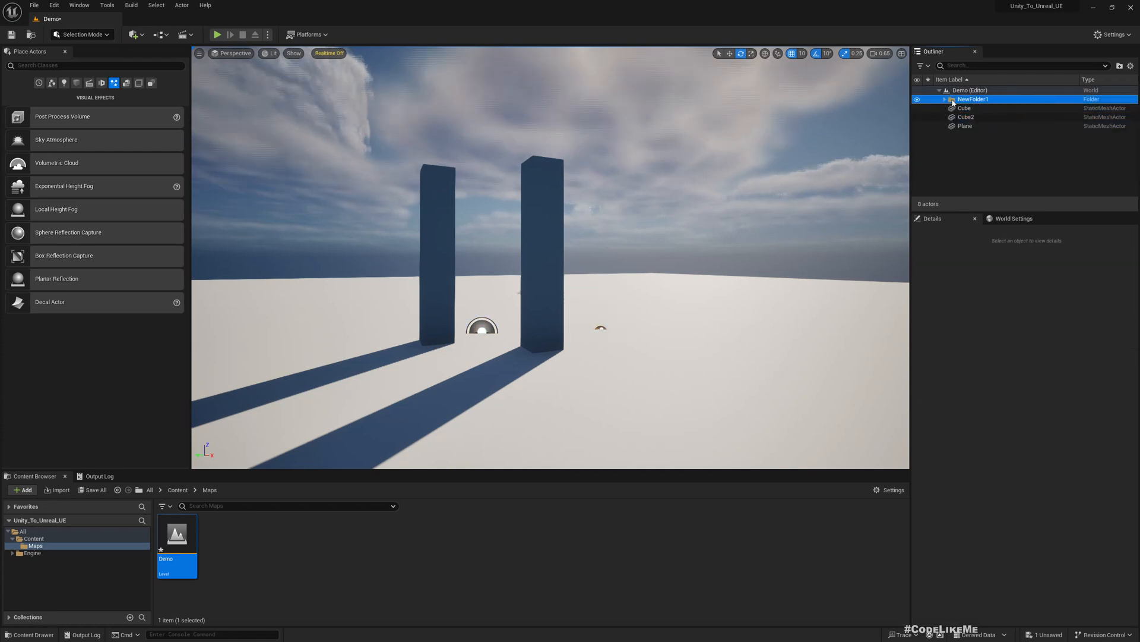
left_click(945, 100)
key("F2")
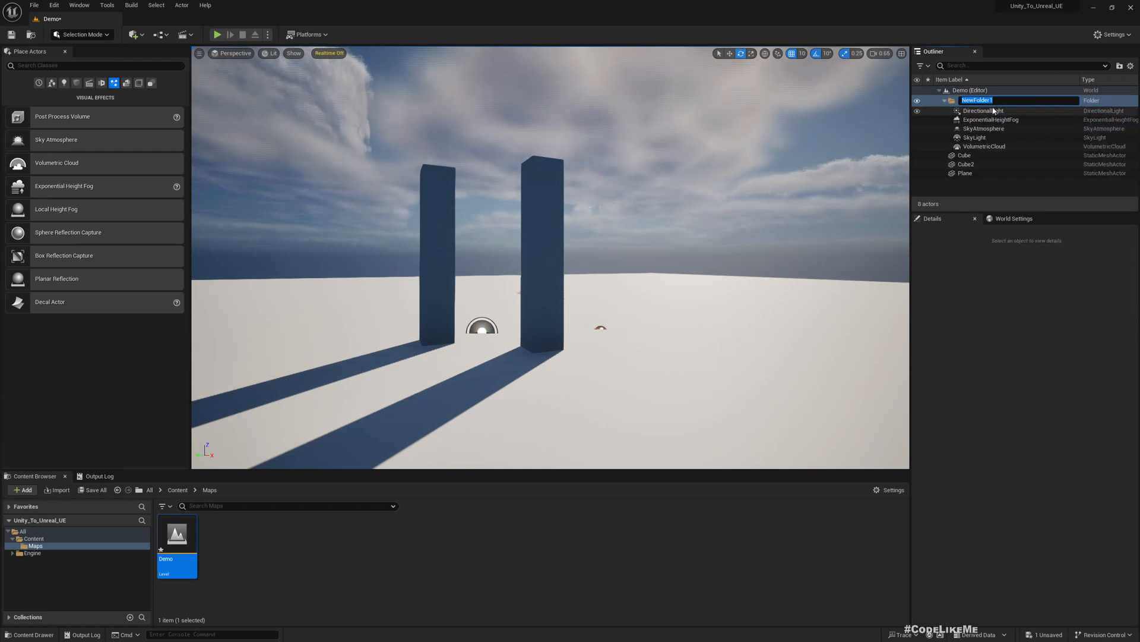
type("Lighting")
key("Return")
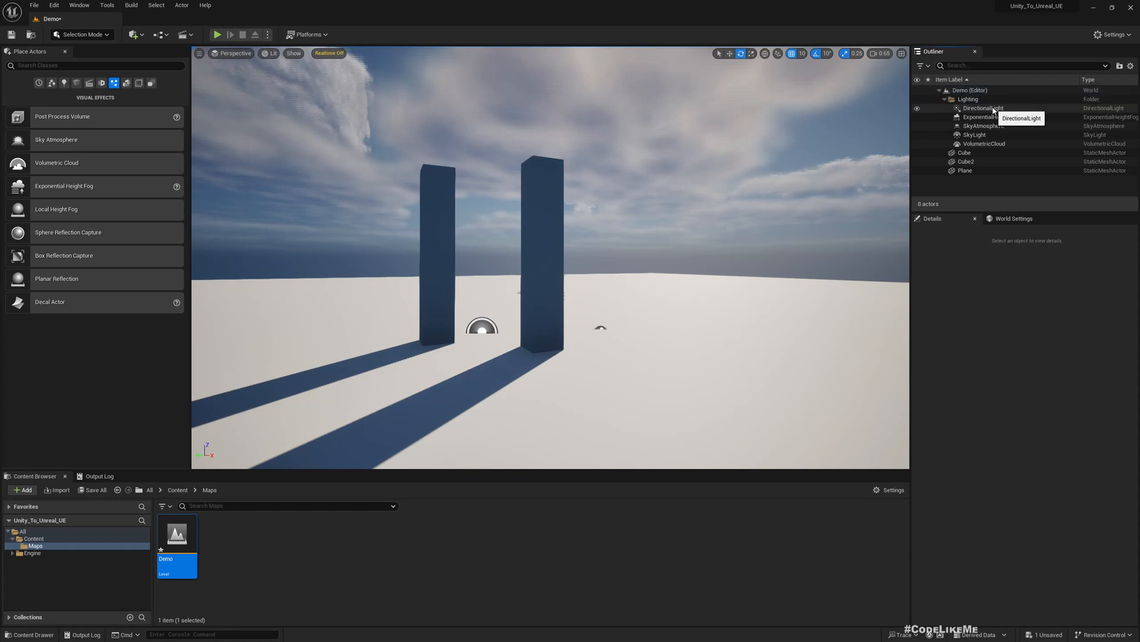
left_click(983, 154)
left_click(974, 171, "shift")
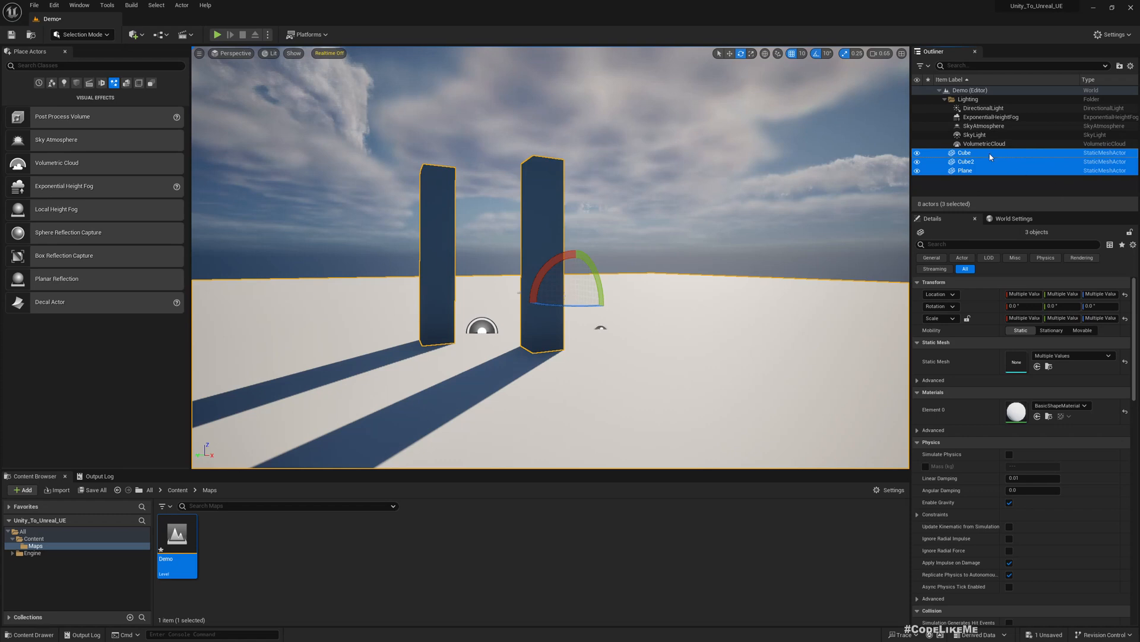
left_click(696, 185)
View the clouded Unreal level from another angle and switch to Unity to compare its sky
mouse_move(705, 187)
right_mouse_down()
mouse_move(683, 203)
mouse_move(685, 218)
mouse_move(708, 188)
right_mouse_up()
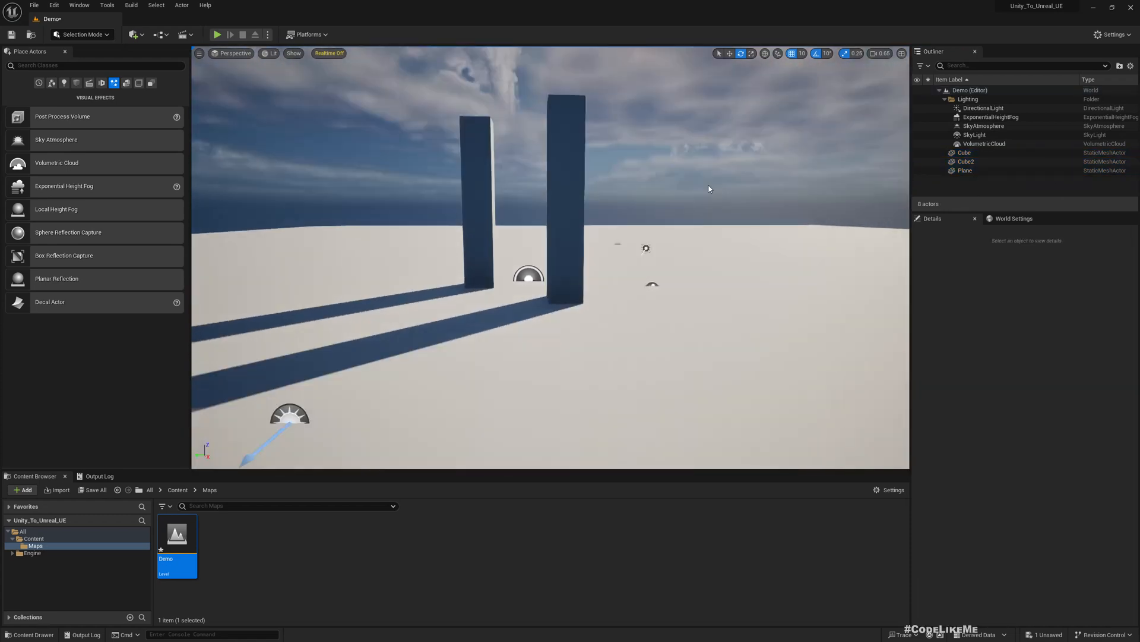
key("ctrl+r")
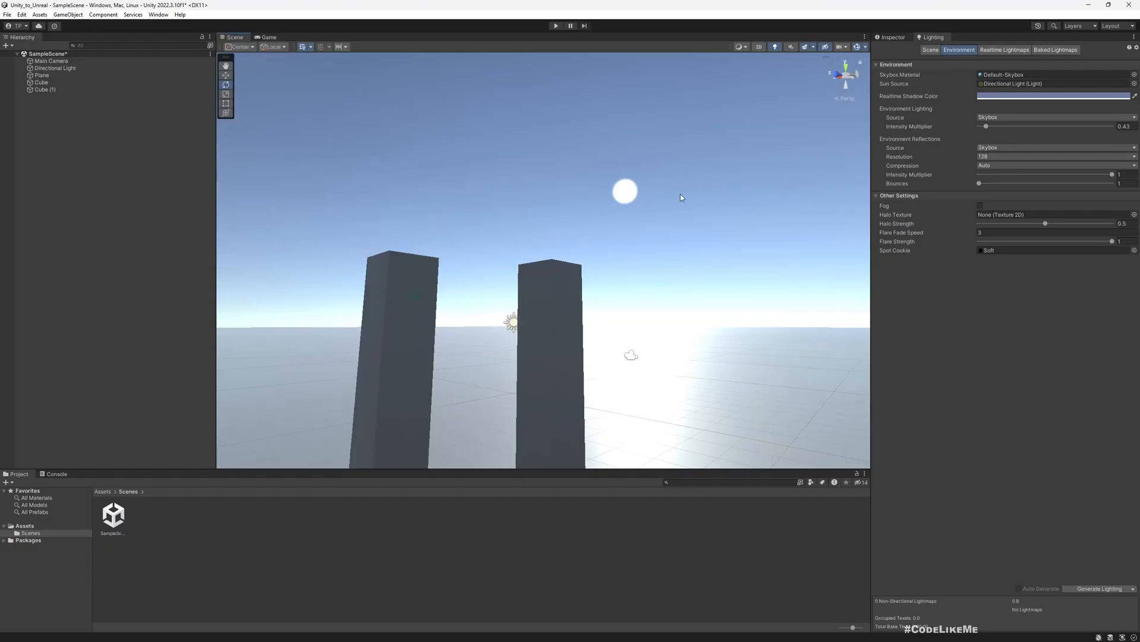
Create a folder named Materials under Assets in the Unity project
right_click_drag(606, 363, 553, 332)
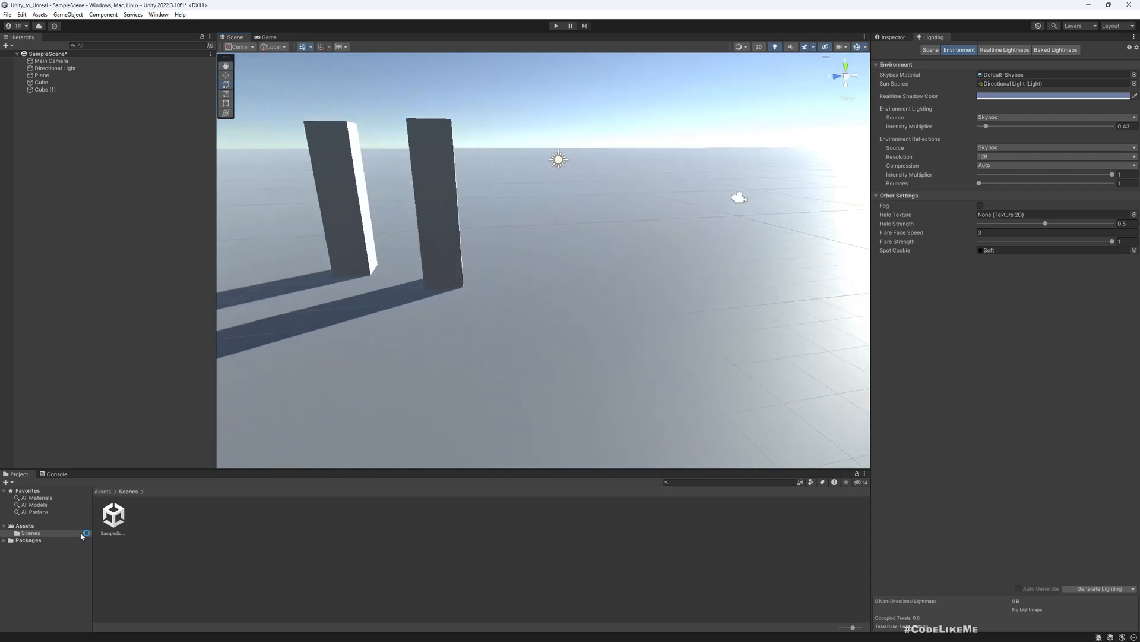
right_click(24, 526)
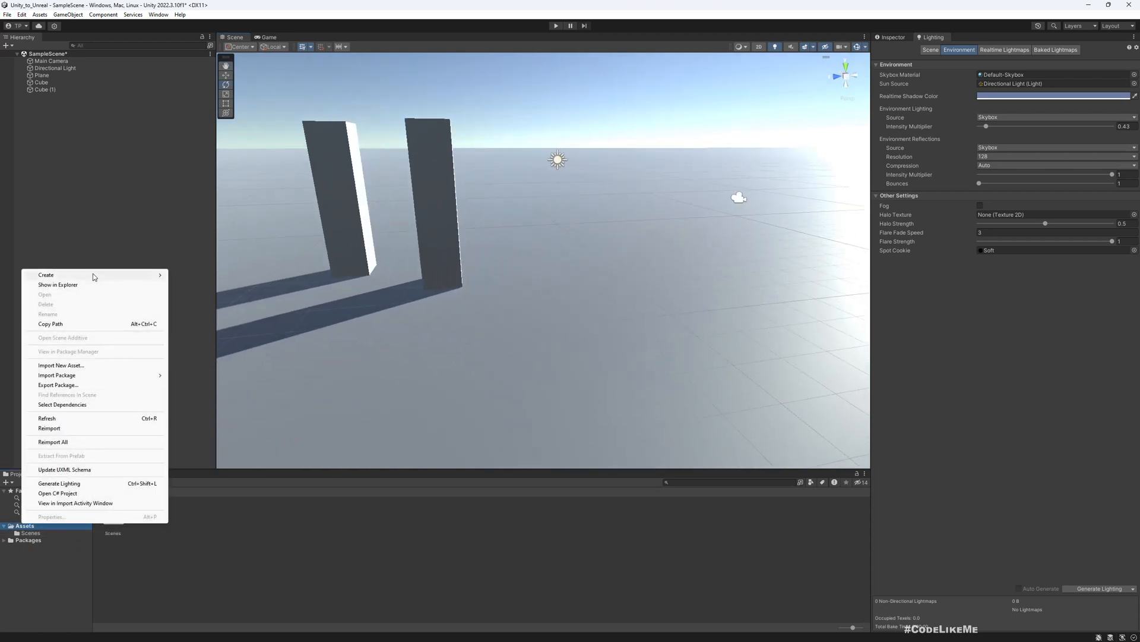
mouse_move(93, 275)
left_click(196, 213)
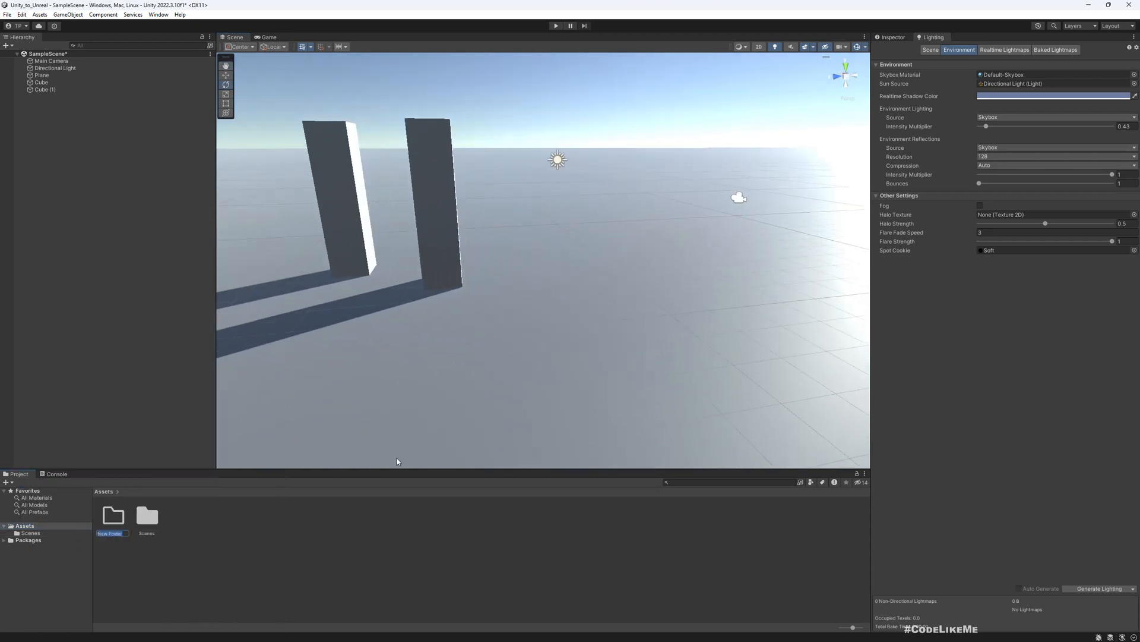
type("Materials")
key("Return")
Create a material named M_Ground inside the Materials folder
double_click(119, 513)
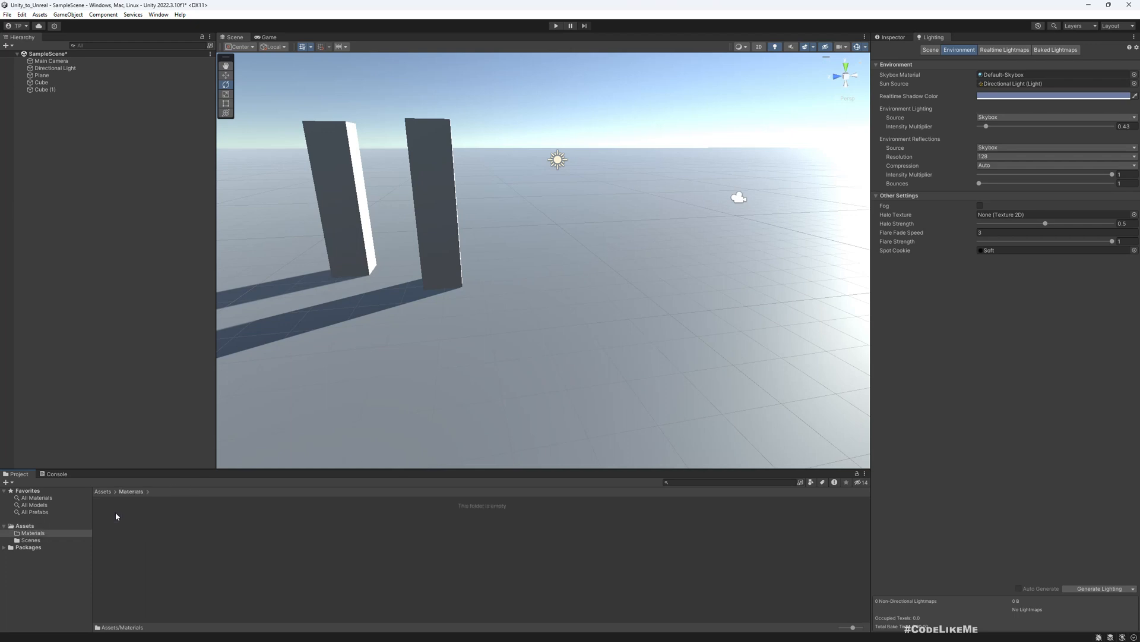
right_click(117, 515)
mouse_move(213, 271)
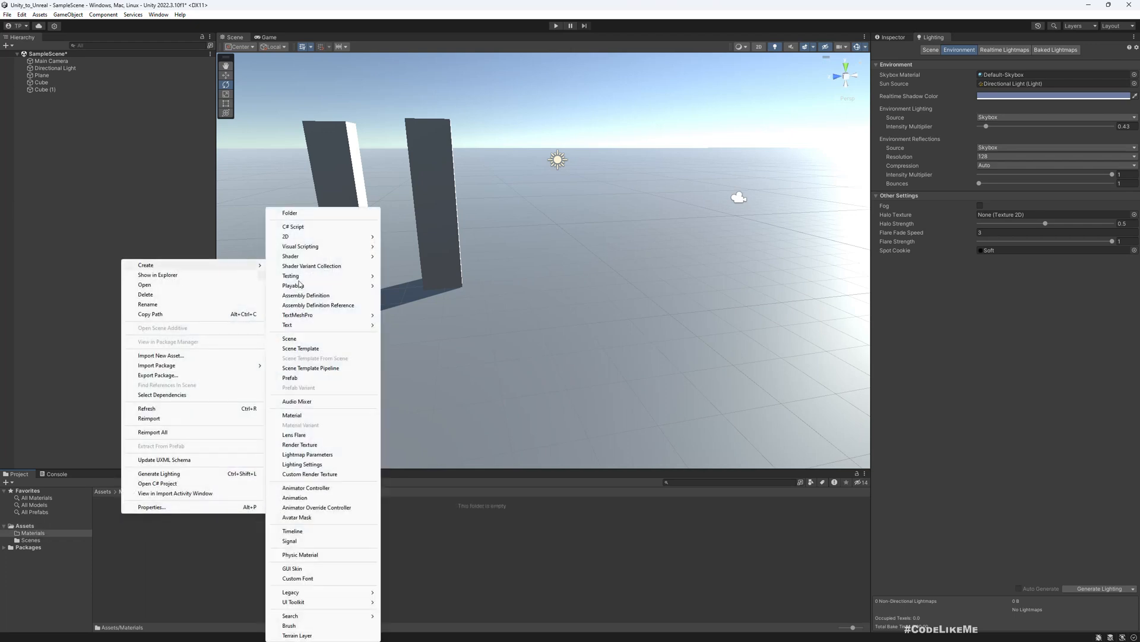
left_click(294, 415)
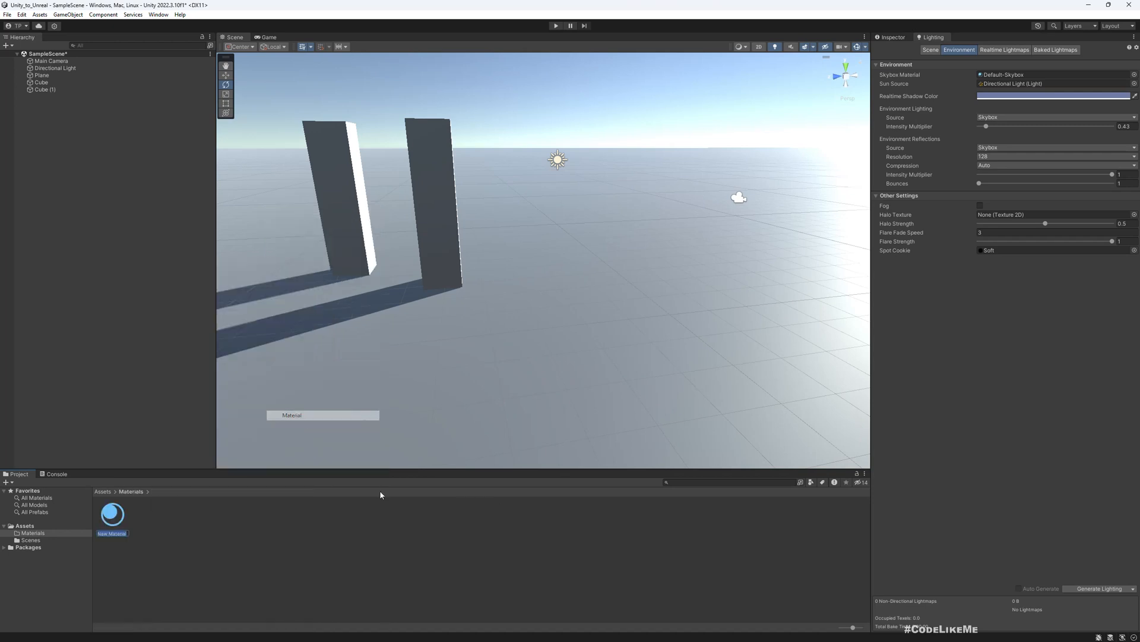
type("M")
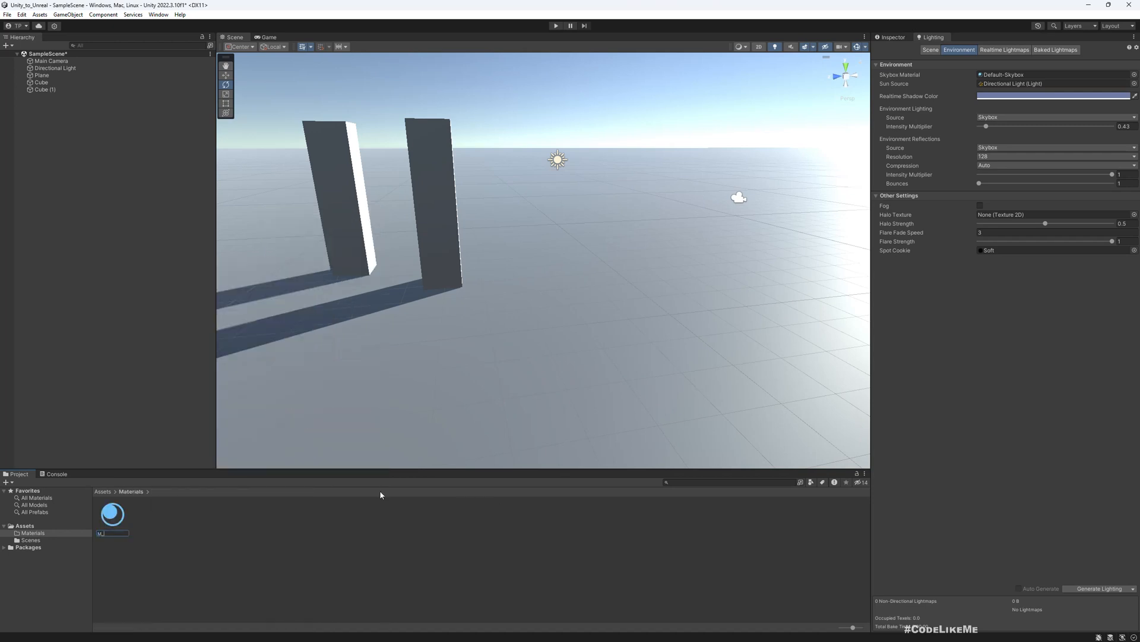
type("_Ground")
key("Return")
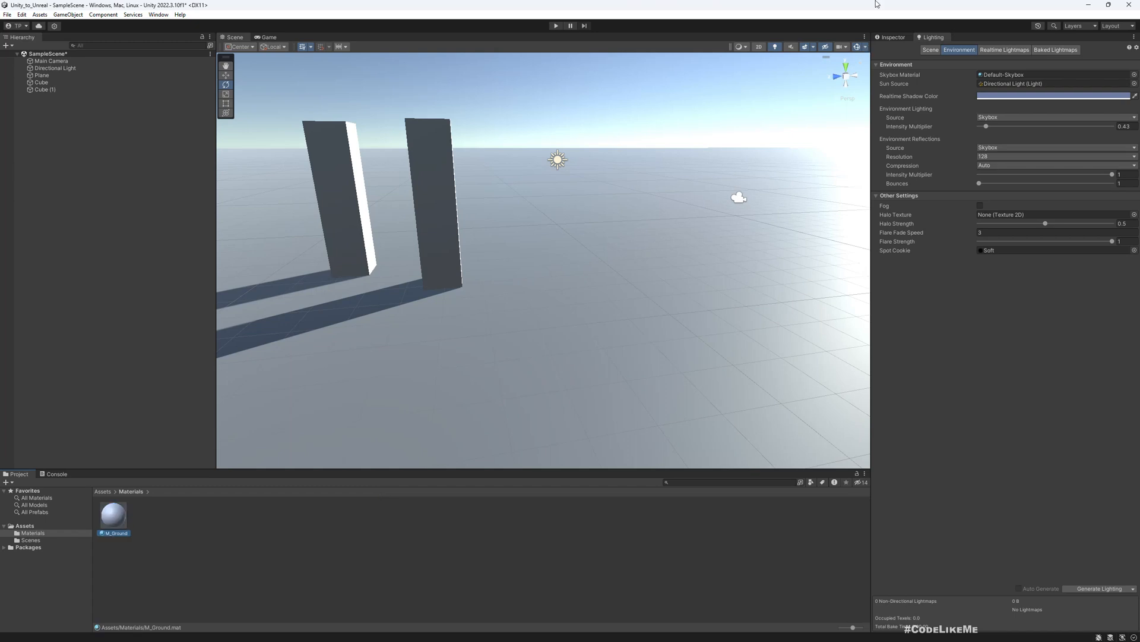
Set M_Ground's albedo colour to bright green, 00FF45
left_click(894, 37)
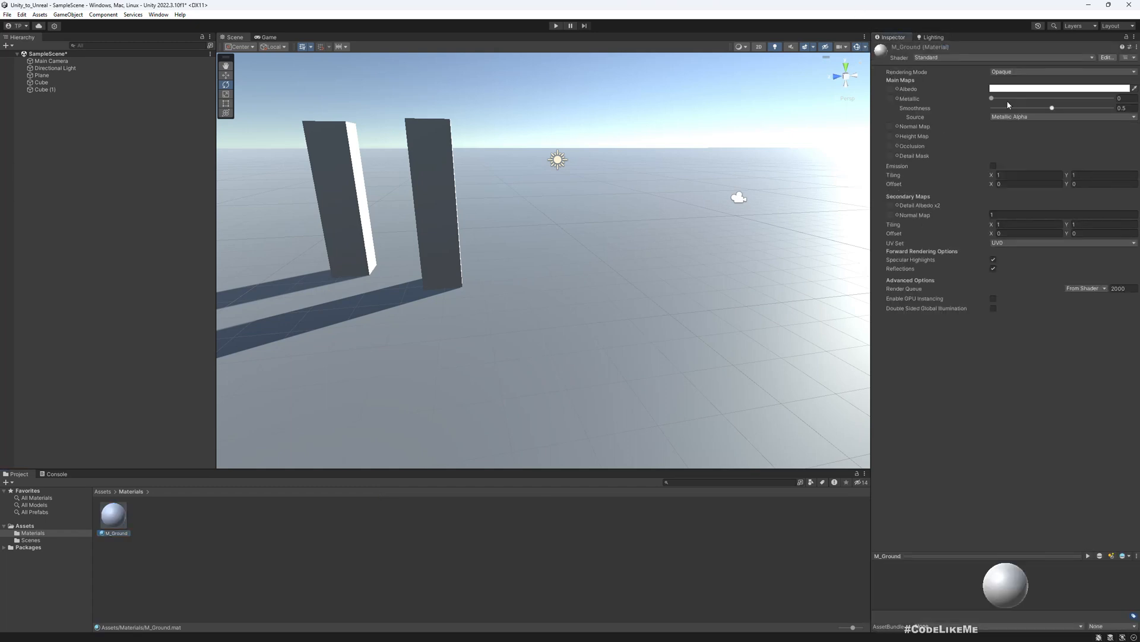
left_click(991, 89)
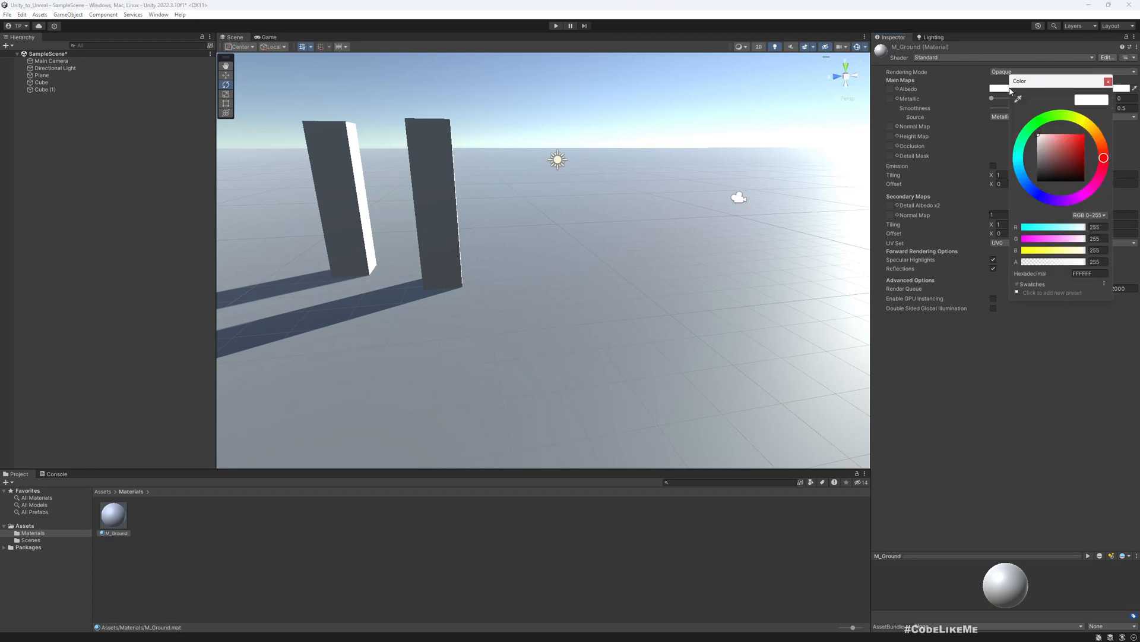
left_click(1031, 129)
left_click_drag(1072, 150, 1084, 136)
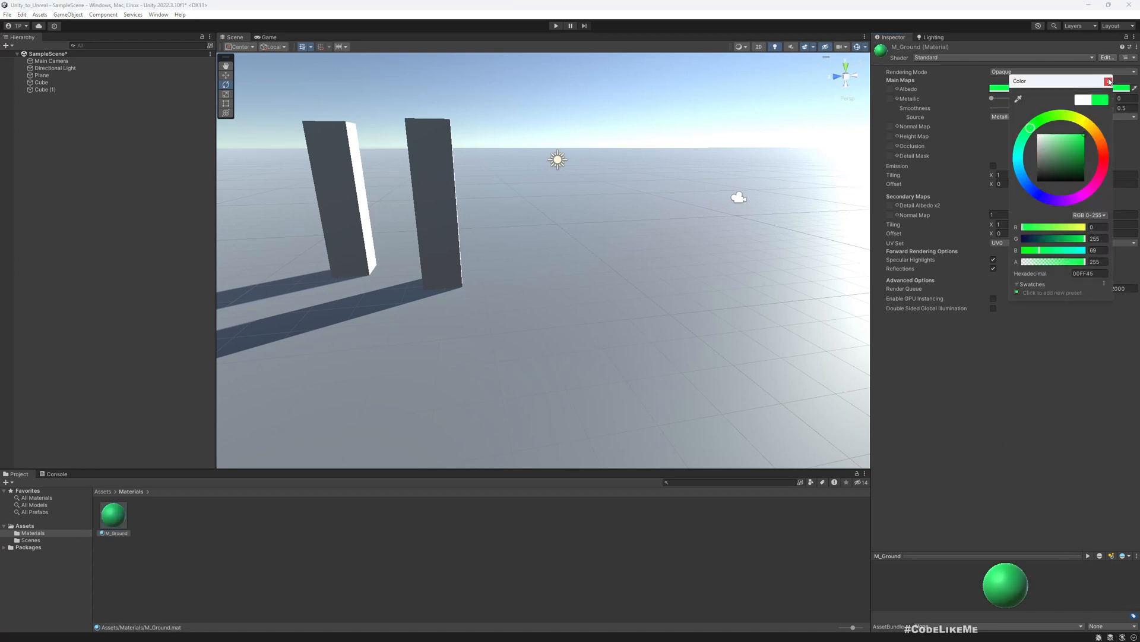
left_click(1108, 81)
Assign M_Ground as the Plane's Element 0 material in its Mesh Renderer
left_click(665, 305)
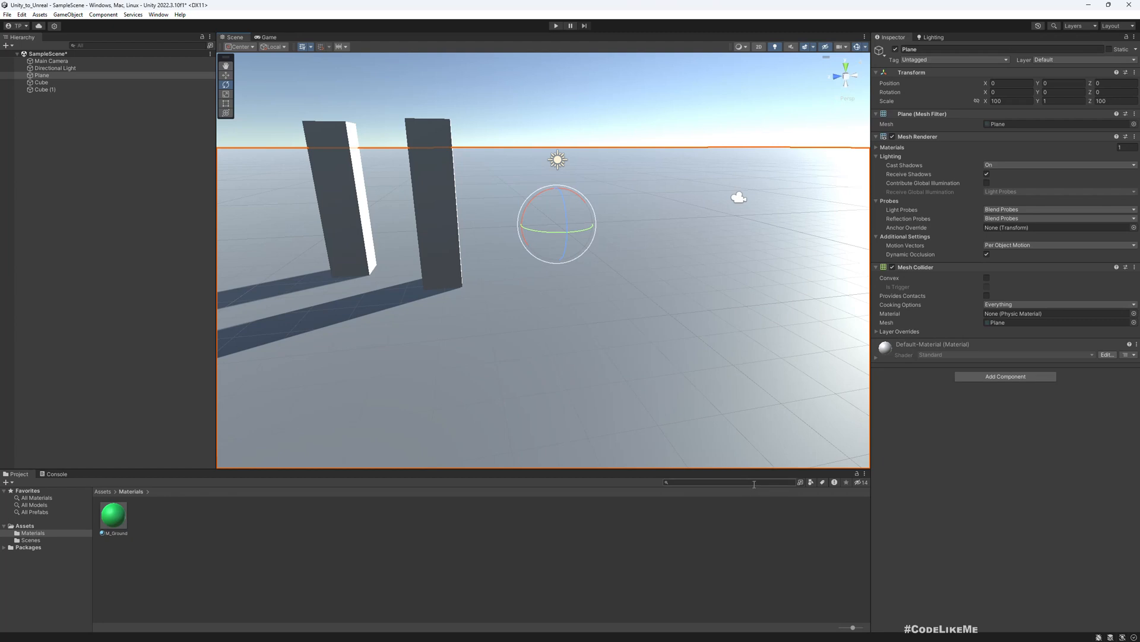
left_click(892, 147)
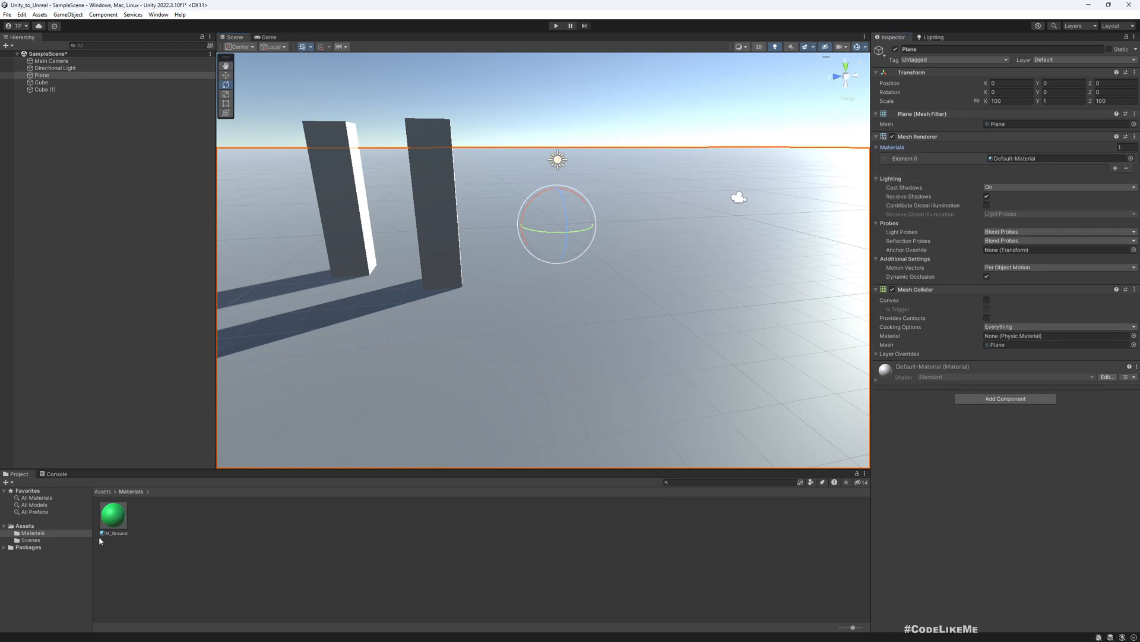
left_click_drag(107, 520, 1016, 160)
left_click(532, 92)
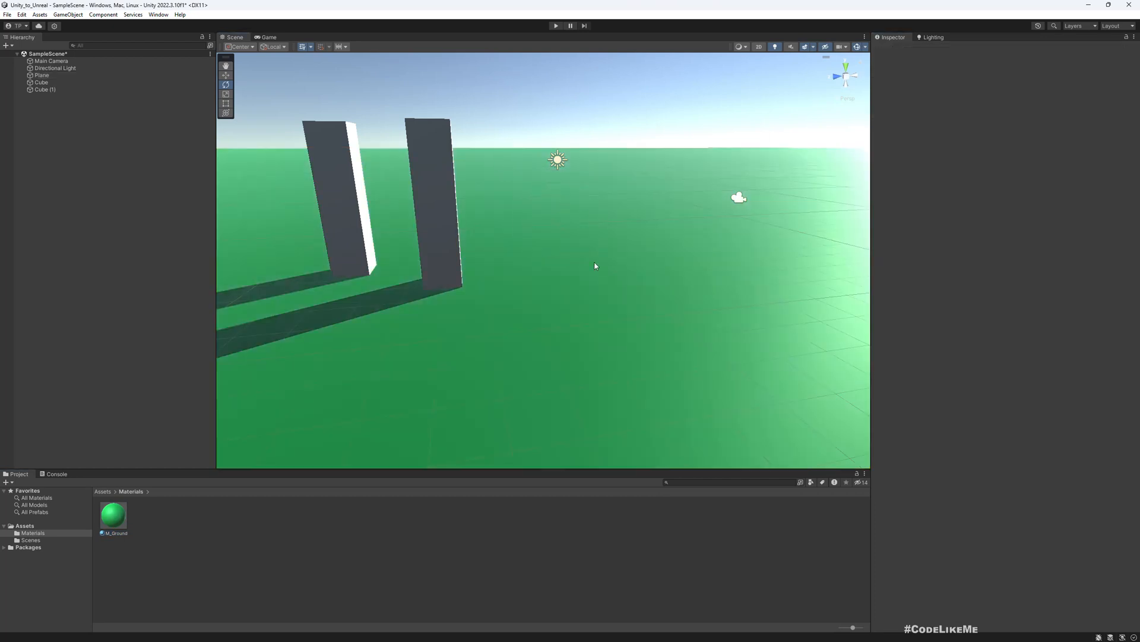
Create a second material named M_Building in the Materials folder
right_click_drag(596, 267, 565, 267)
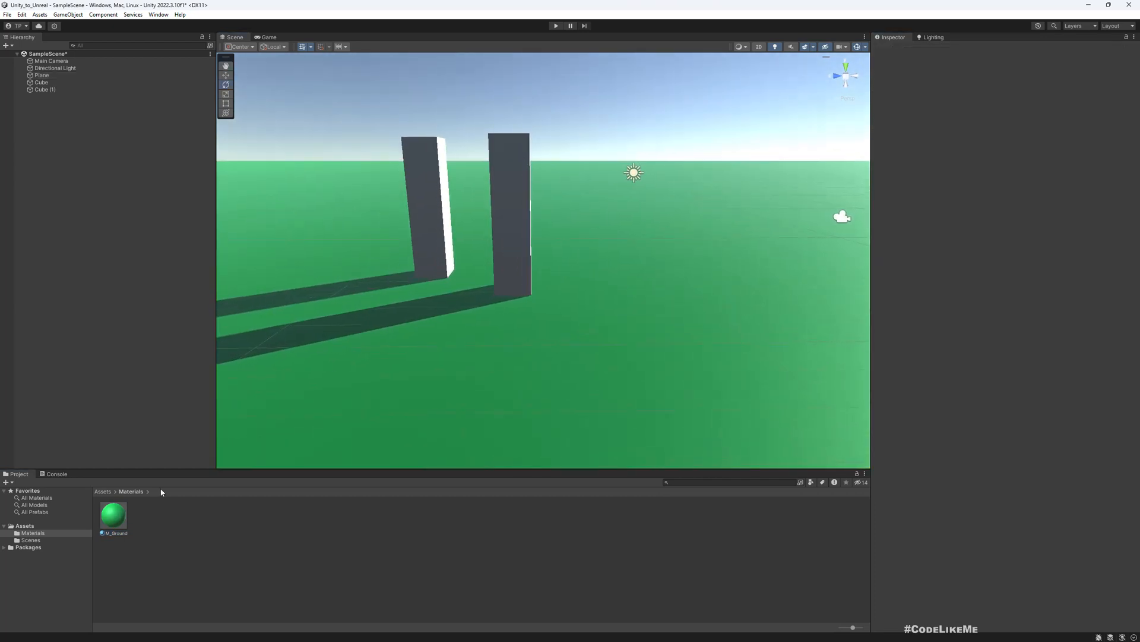
right_click(162, 531)
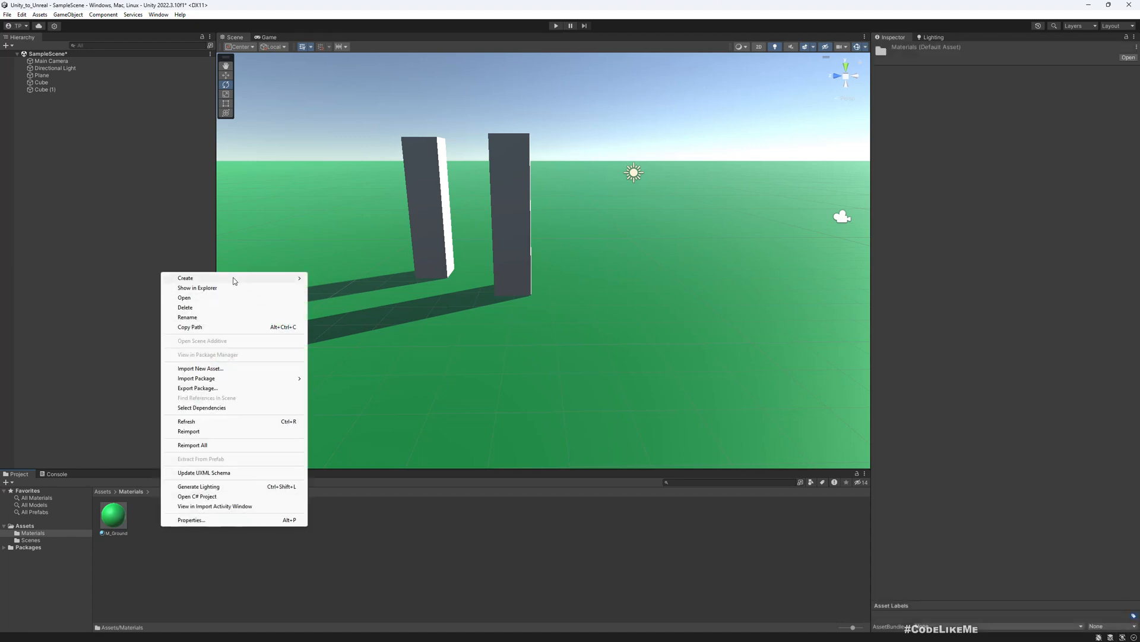
mouse_move(234, 281)
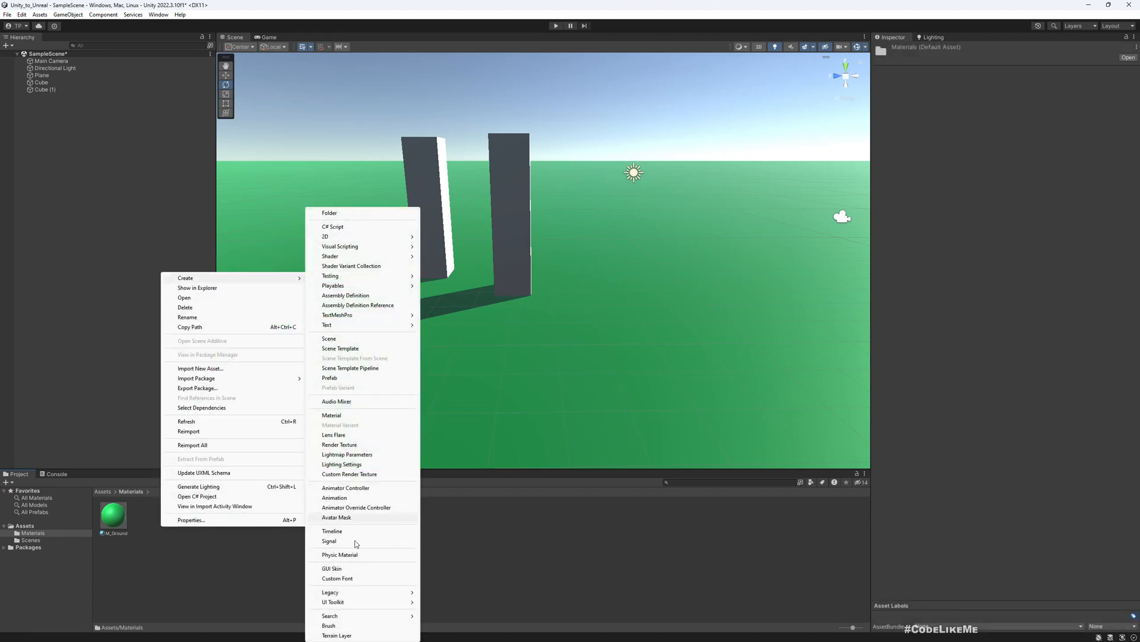
left_click(356, 415)
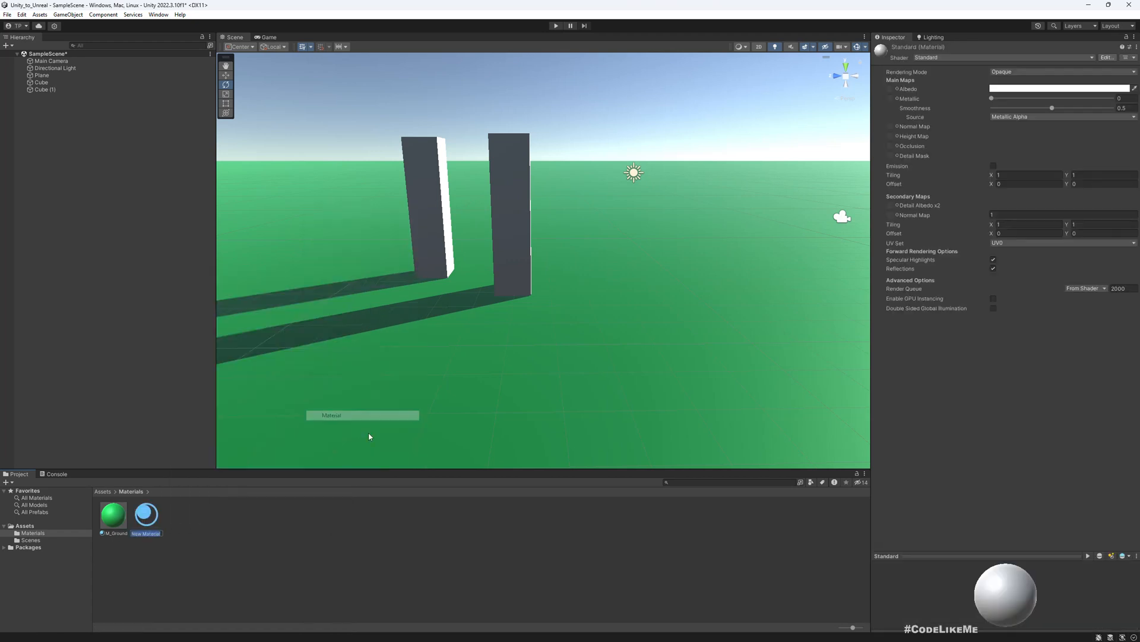
type("M_Building")
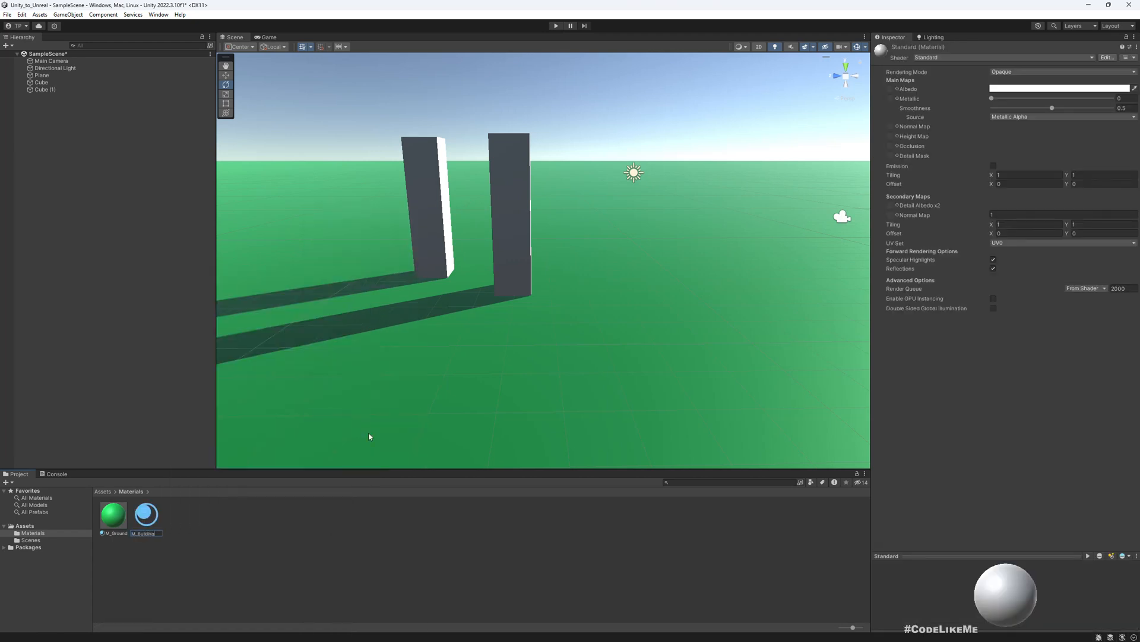
key("Return")
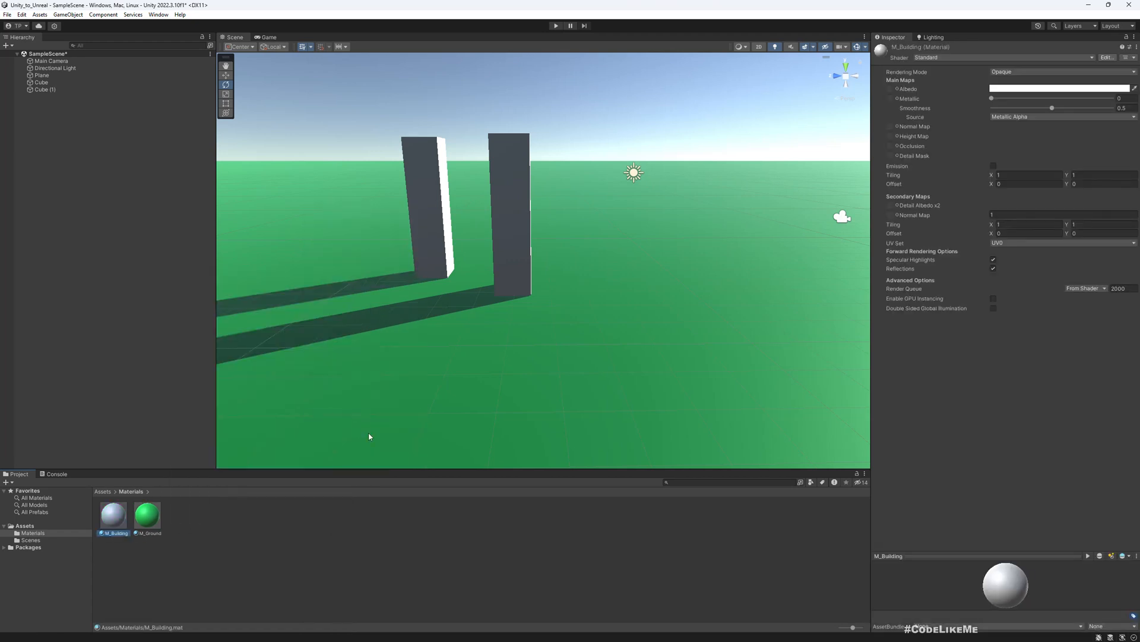
Set M_Building's albedo colour to pure red, FF0000
left_click(1026, 89)
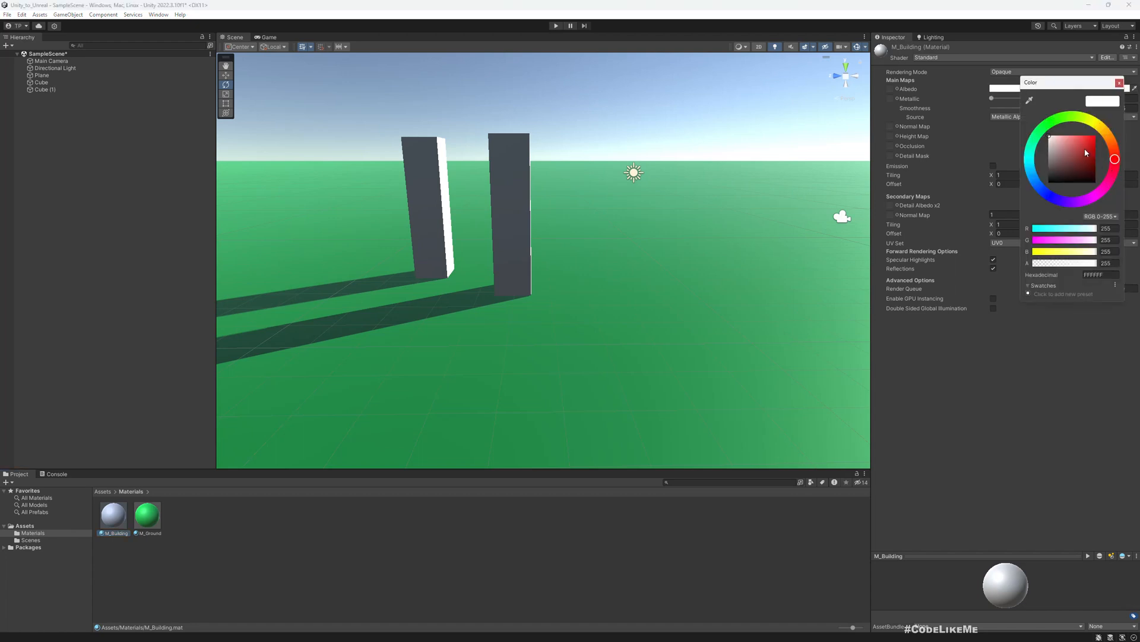
left_click_drag(1087, 152, 1097, 134)
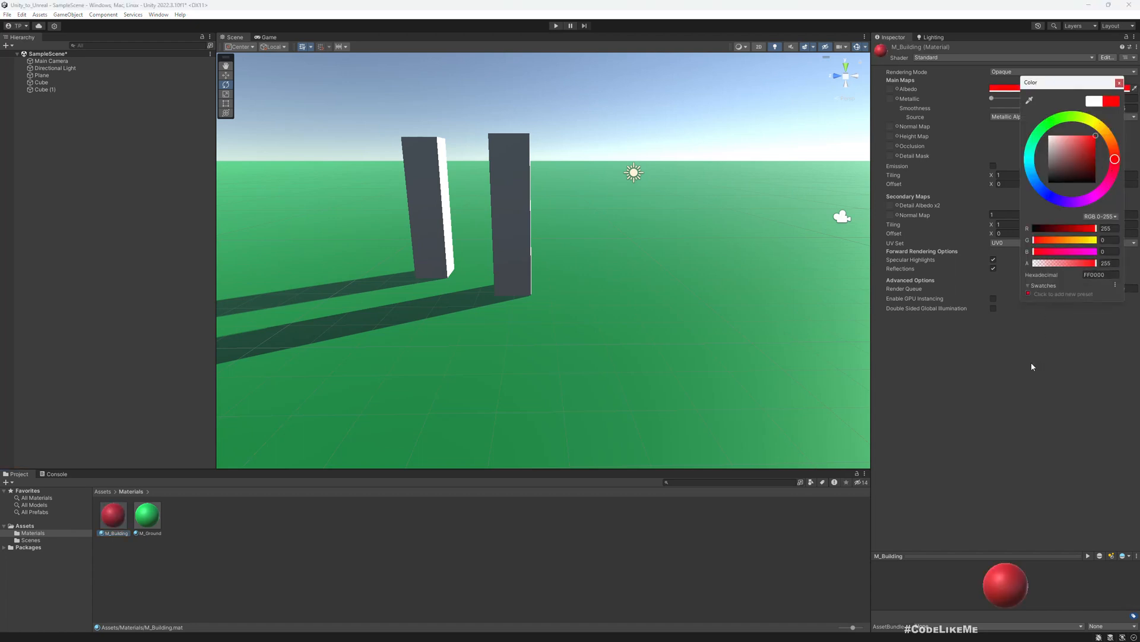
left_click(636, 536)
Select both pillar cubes and assign M_Building as their Element 0 material
left_click(492, 174)
left_click(419, 169, "shift")
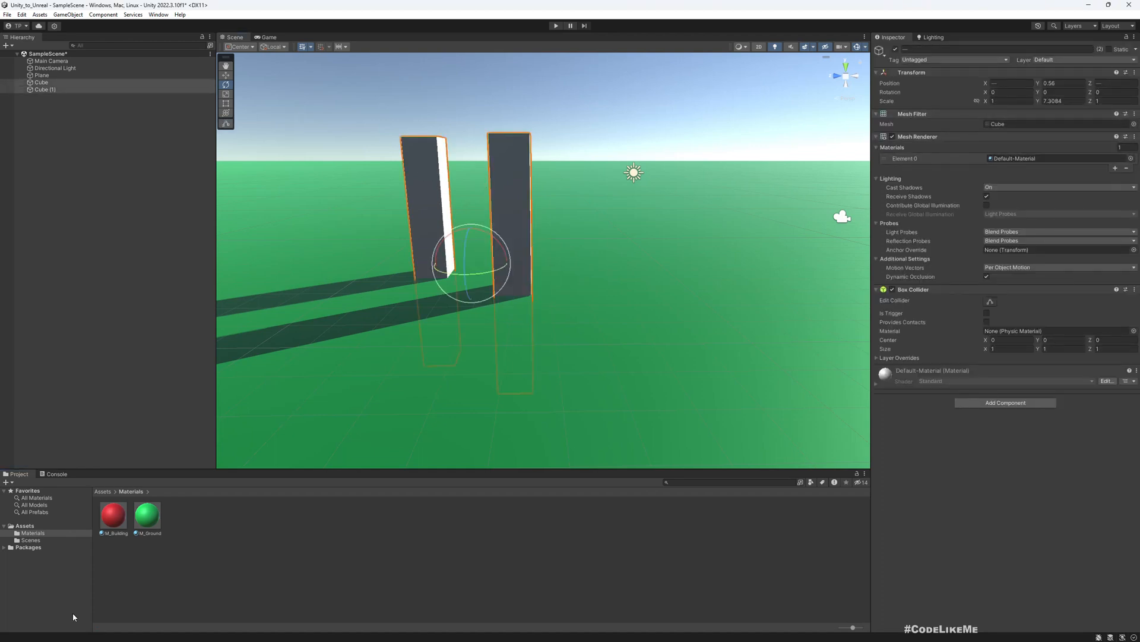
left_click_drag(111, 523, 1009, 159)
View the coloured pillars in Unity, switch to Unreal Engine and create a folder named Materials under Content
right_click_drag(542, 209, 511, 153)
key("a")
left_click(512, 130)
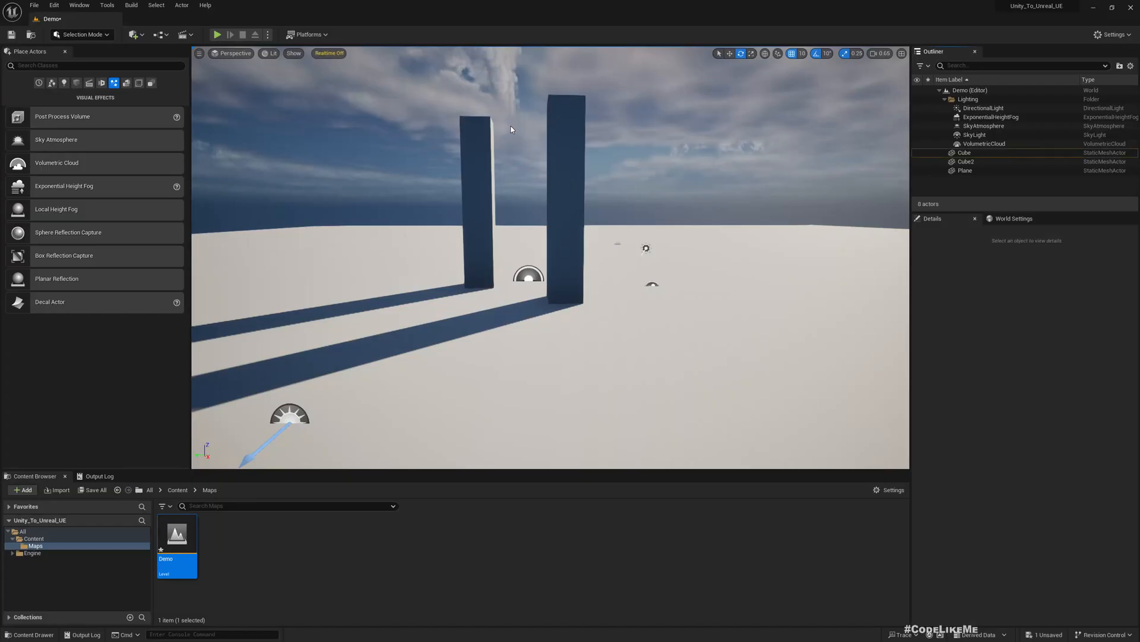
right_click(29, 538)
left_click(69, 348)
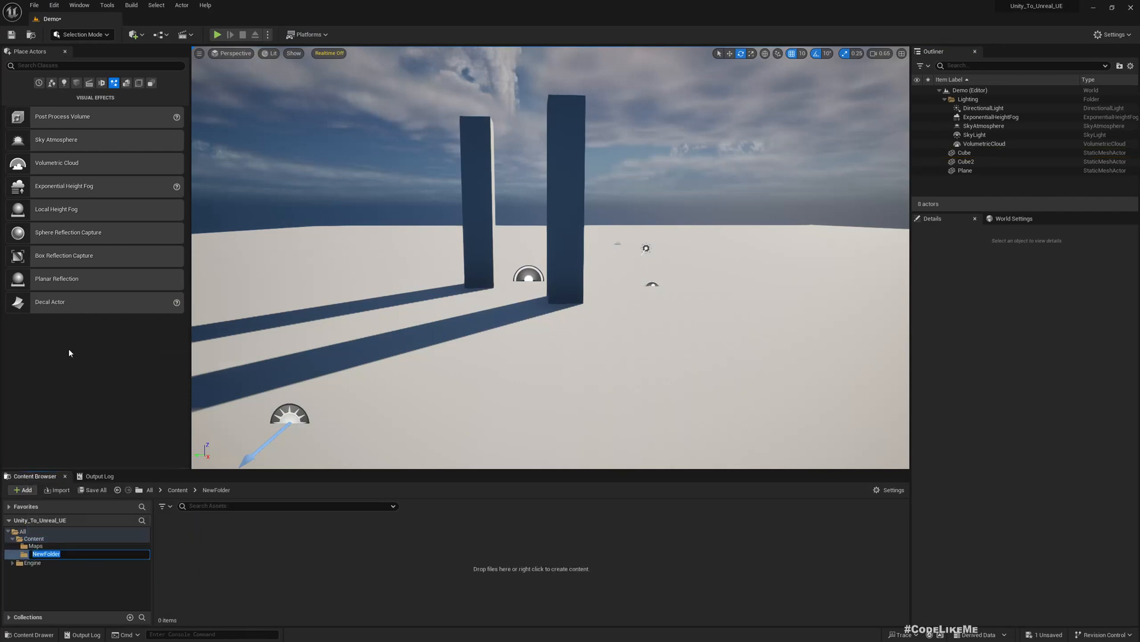
type("Materials")
key("Return")
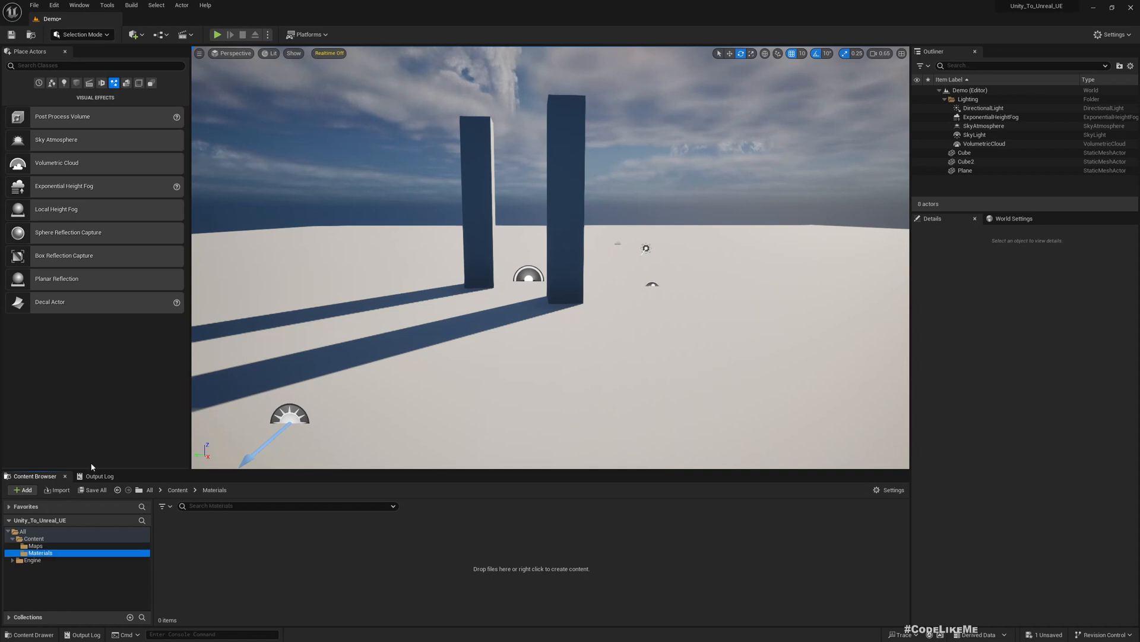
Create a material named M_Ground in the Unreal project's Materials folder
right_click(292, 566)
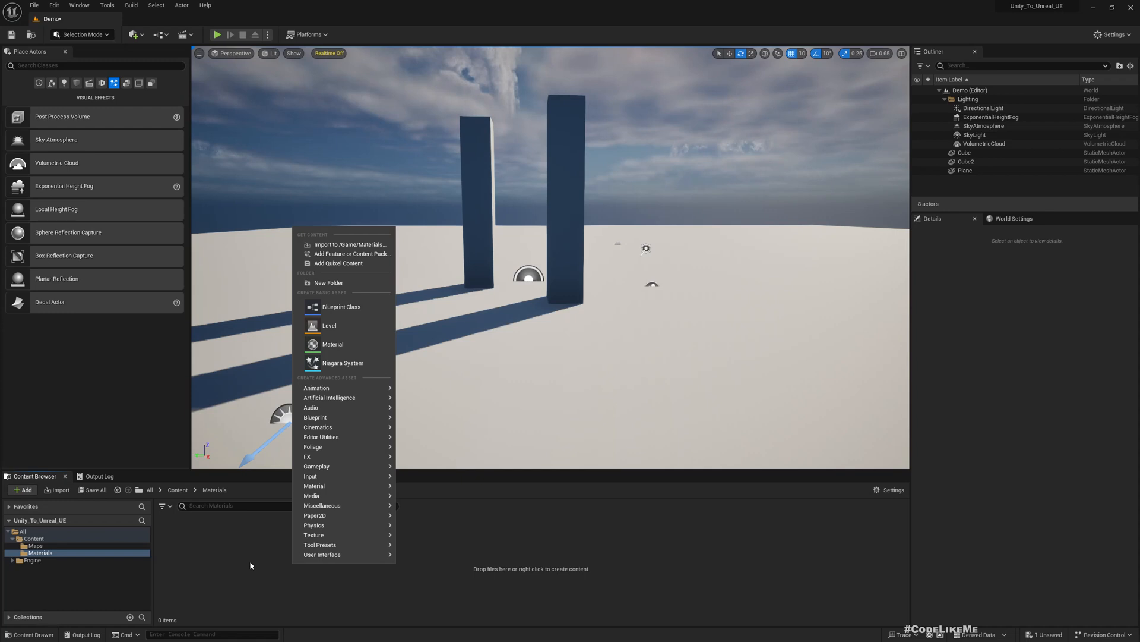
left_click(47, 554)
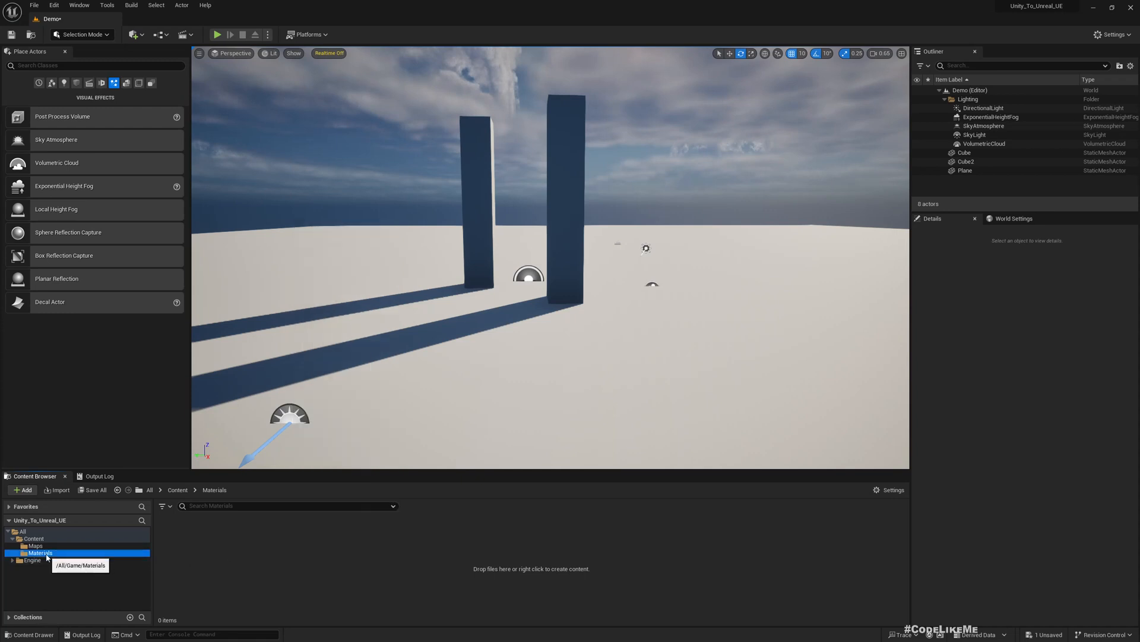
right_click(285, 549)
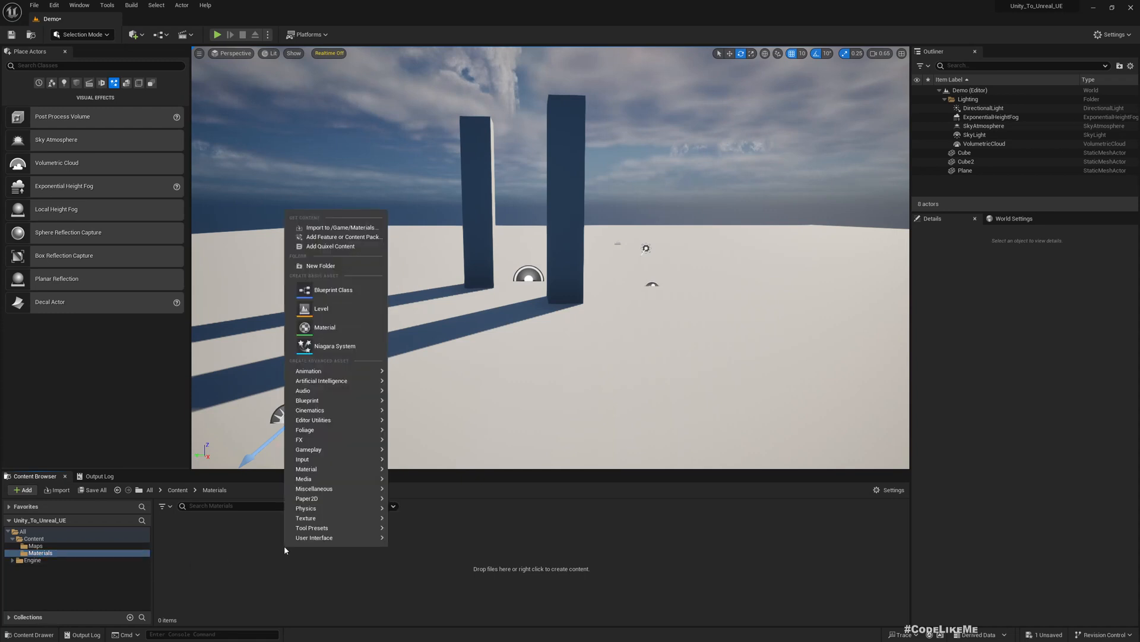
left_click(339, 326)
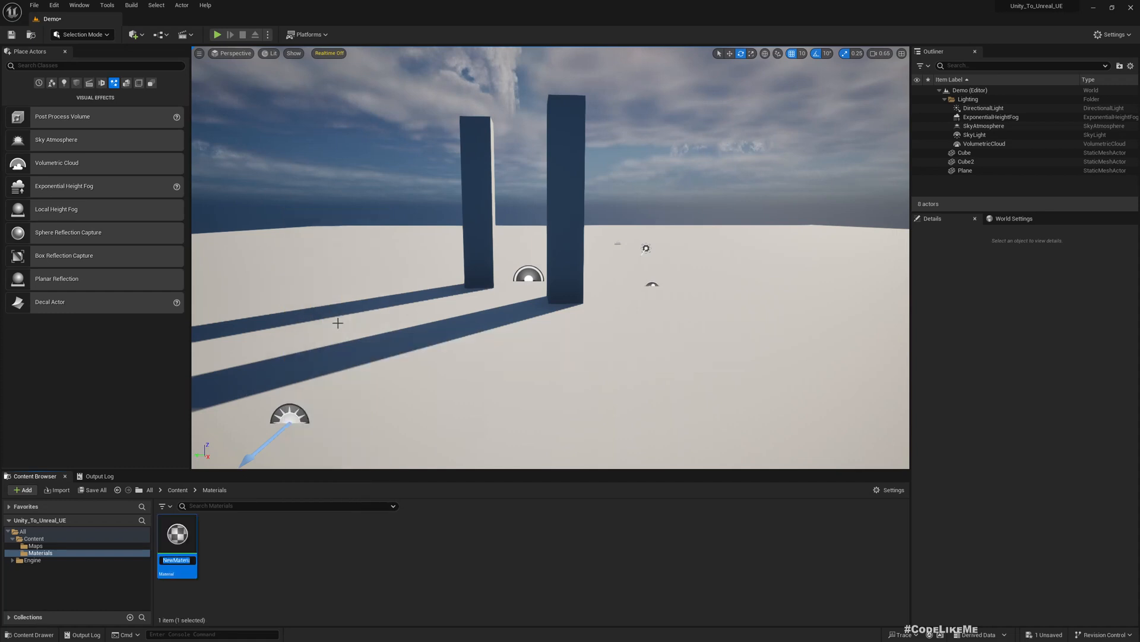
type("M_Ground")
key("Return")
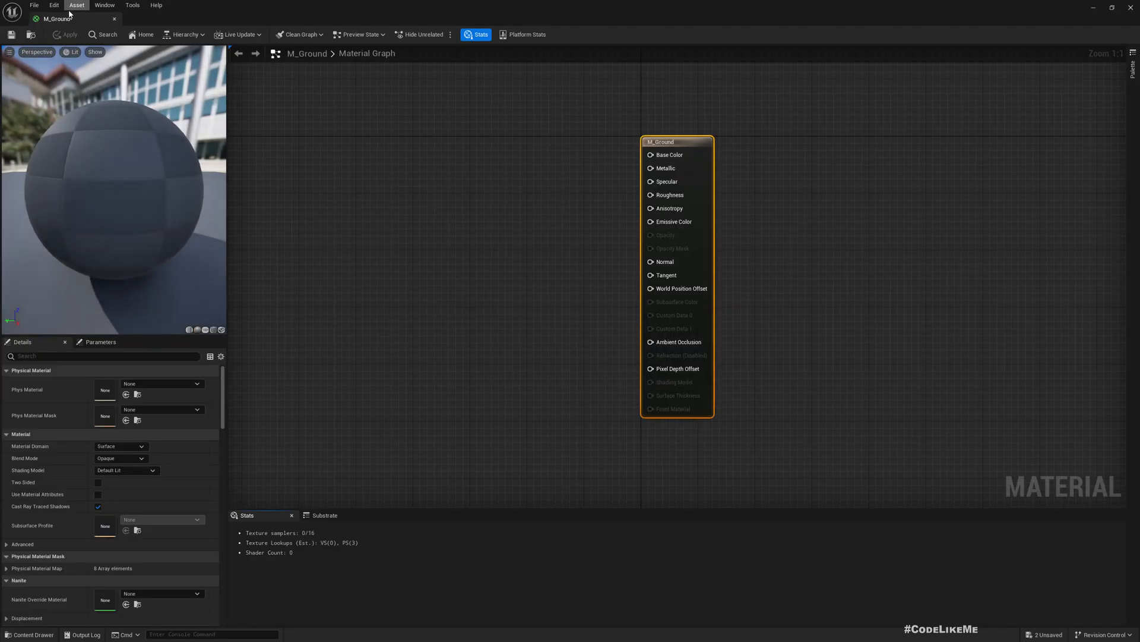
Dock the M_Ground material editor beside the Demo level and view the inputs of its result node in the graph
left_click_drag(69, 18, 369, 21)
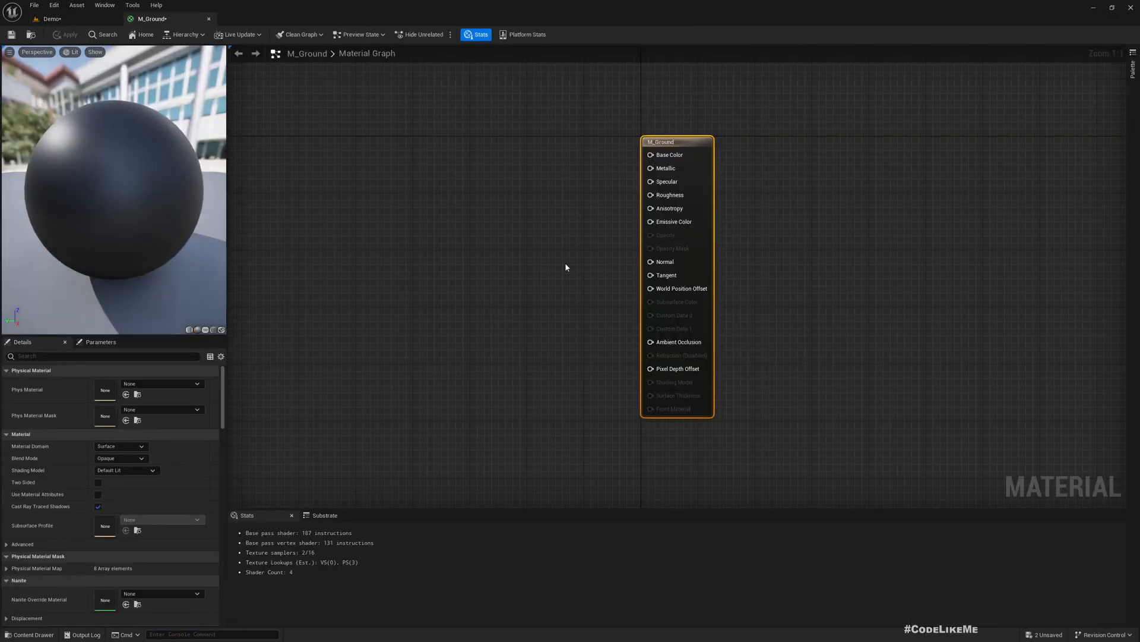
scroll(565, 267, "down", 2)
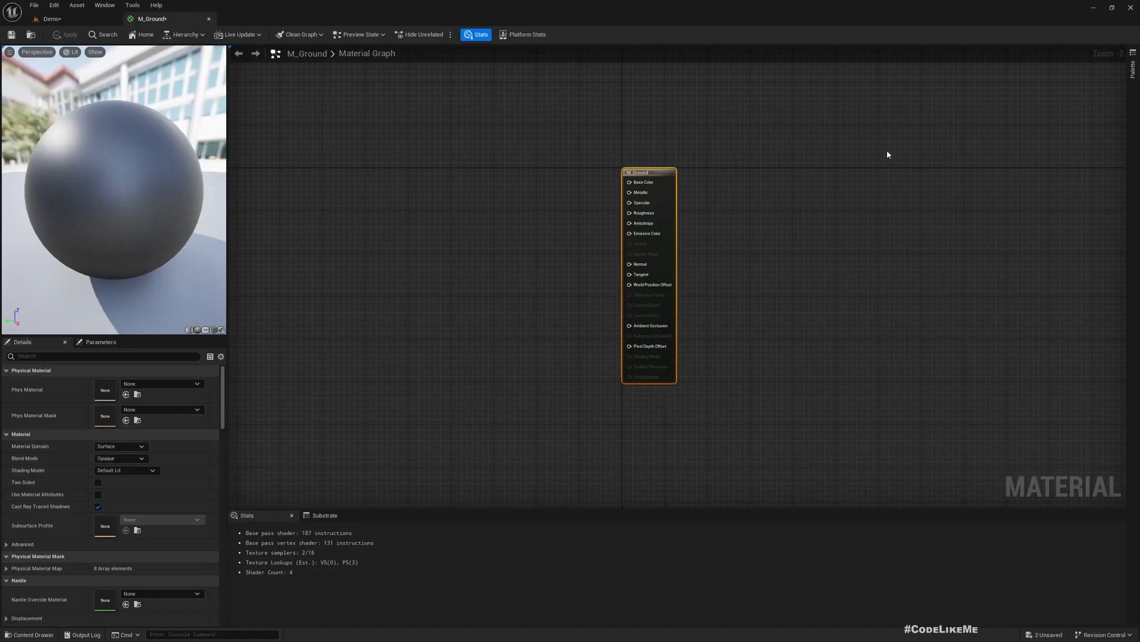
right_click_drag(527, 174, 538, 193)
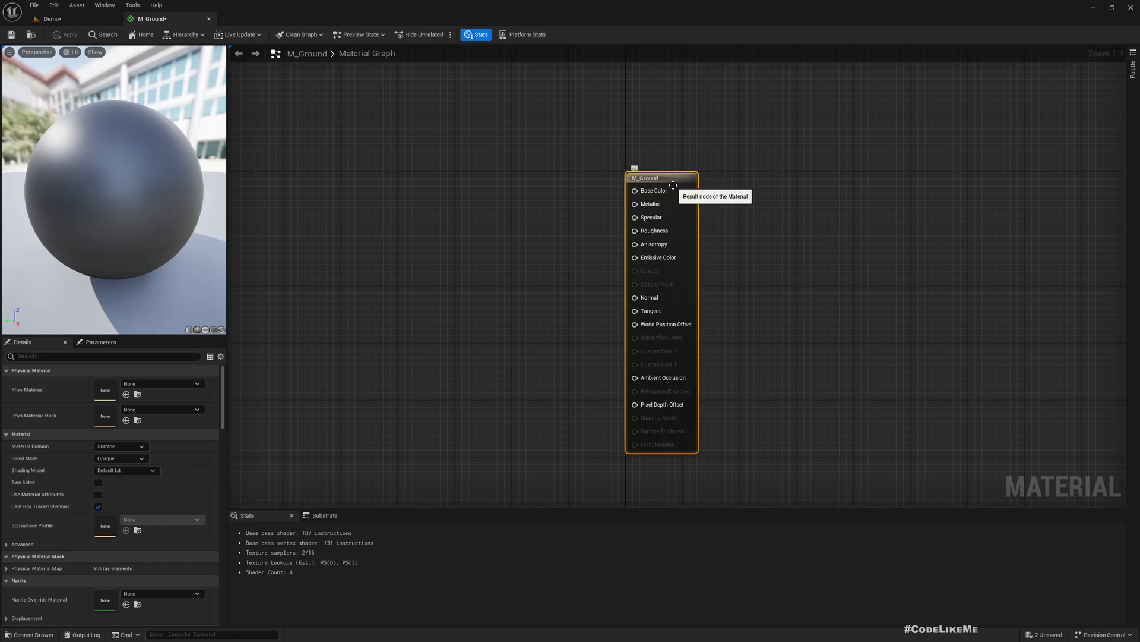
right_click_drag(673, 185, 755, 205)
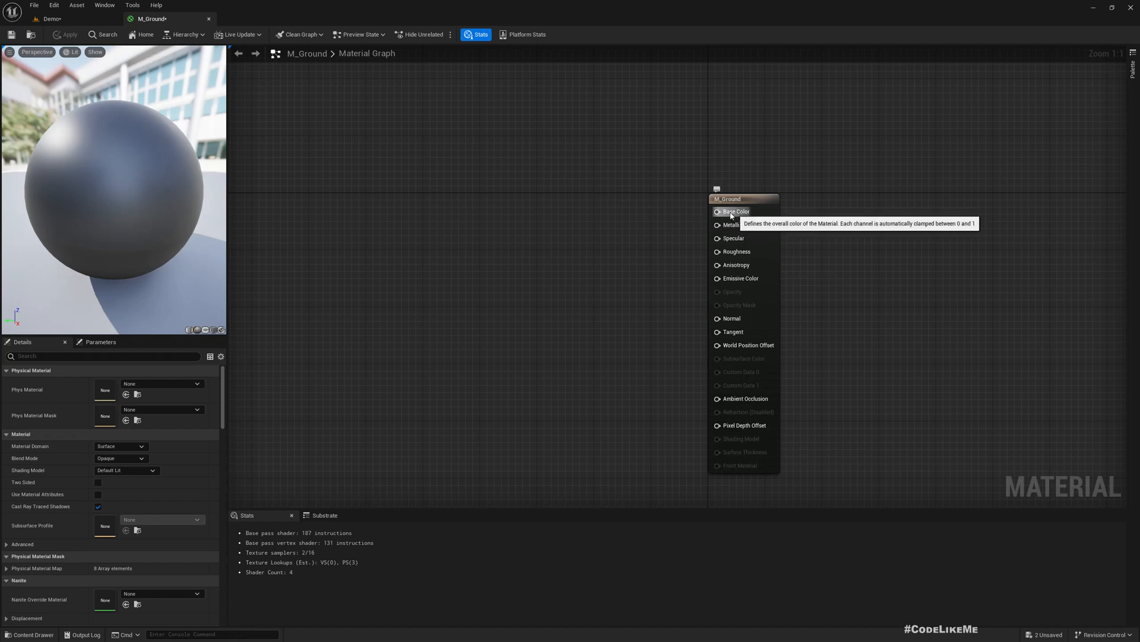
right_click(446, 217)
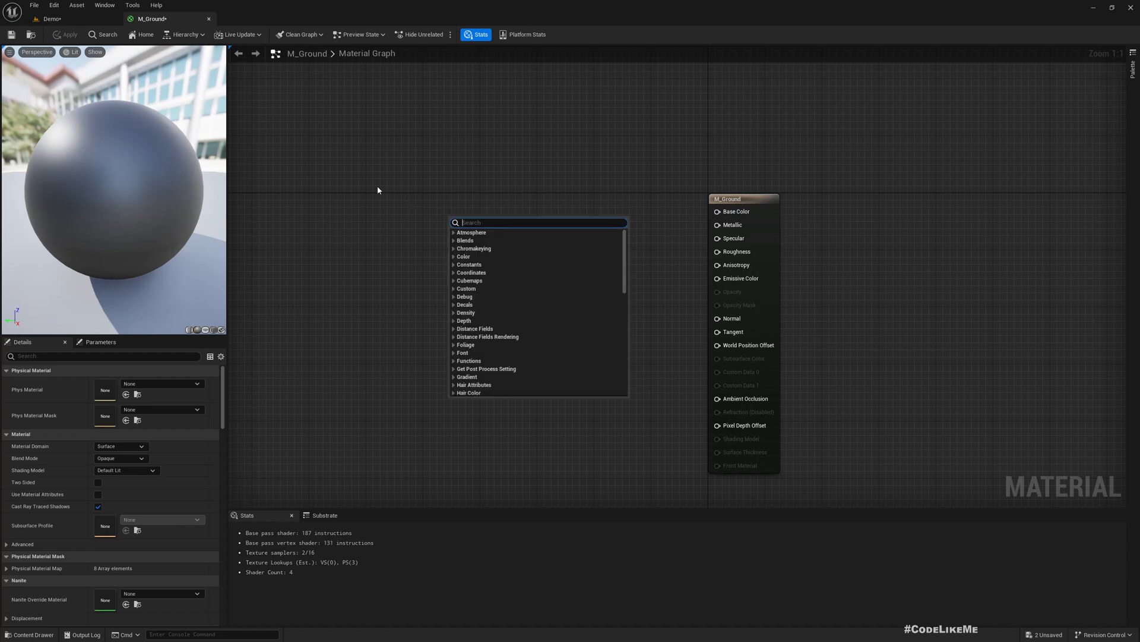
left_click(1055, 126)
left_click(1132, 69)
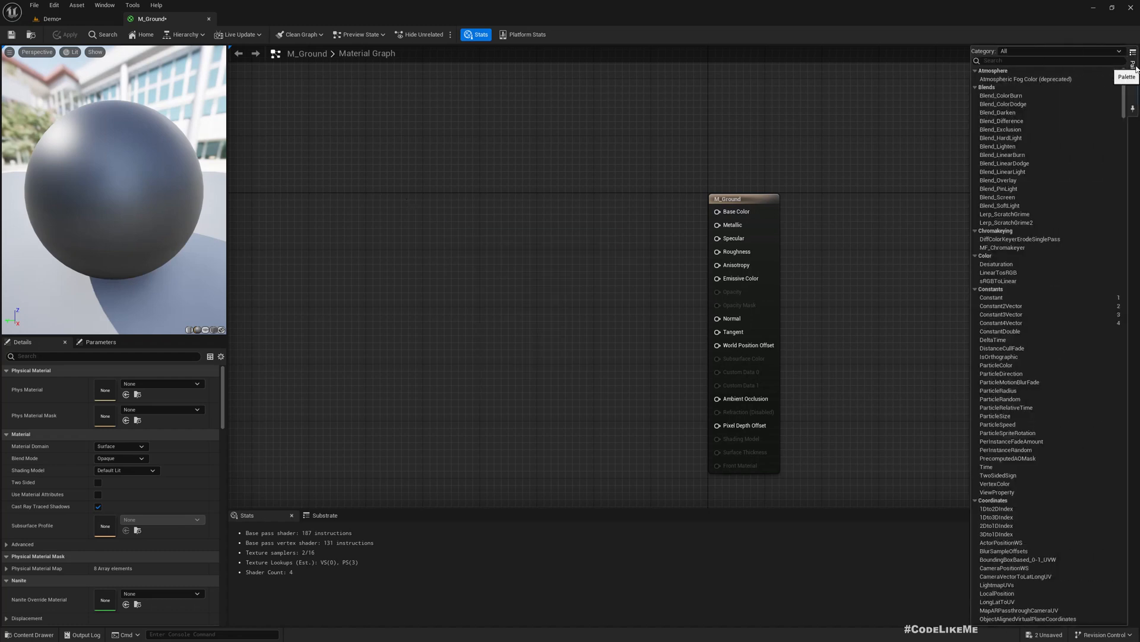
scroll(1074, 256, "down", 3)
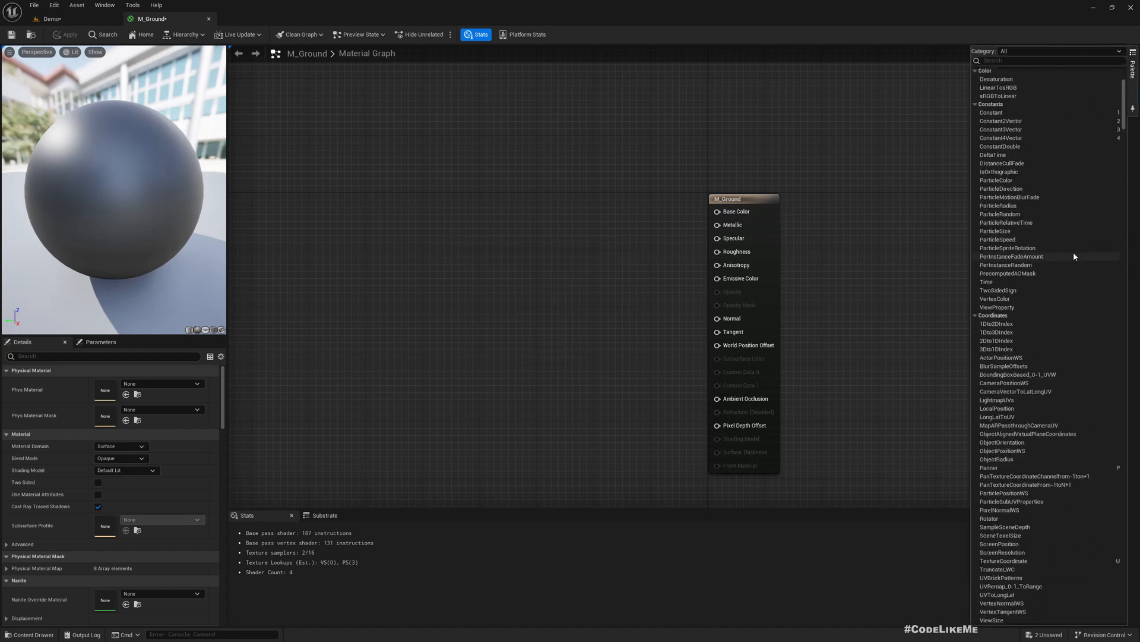
scroll(1072, 254, "up", 6)
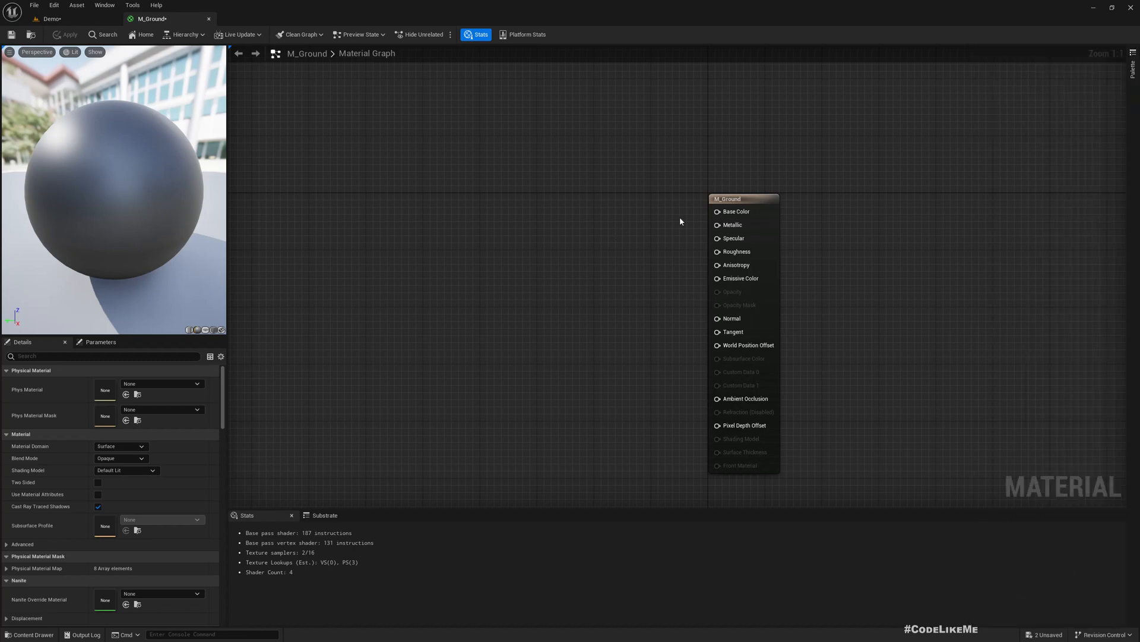
Promote M_Ground's Base Color input to a parameter and place its node well clear of the result node in the graph
right_click(736, 212)
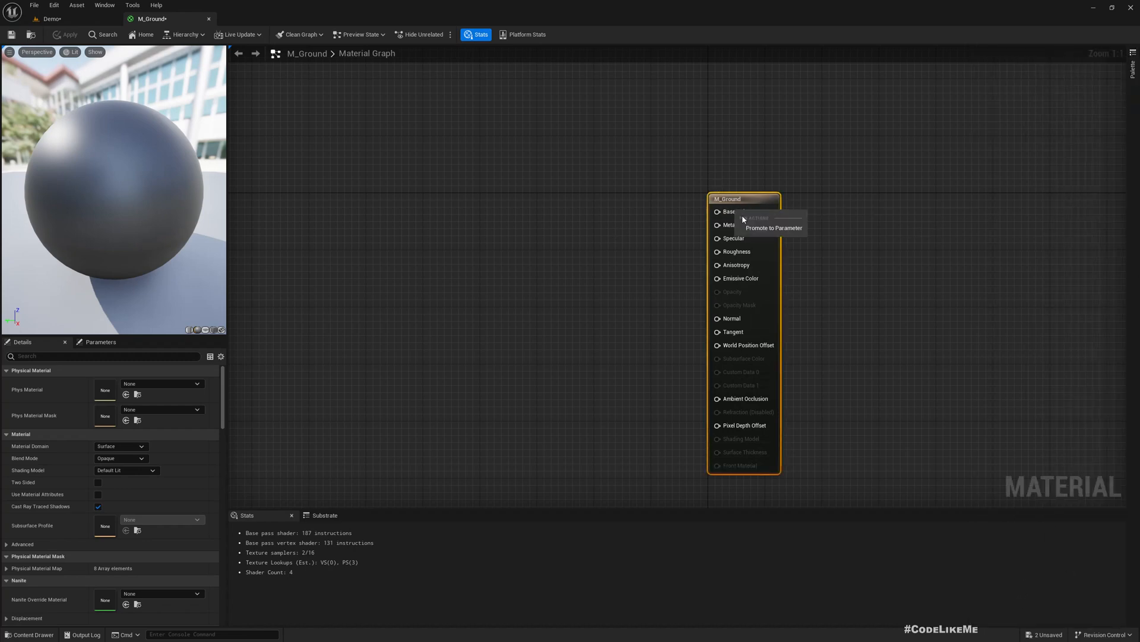
left_click(766, 229)
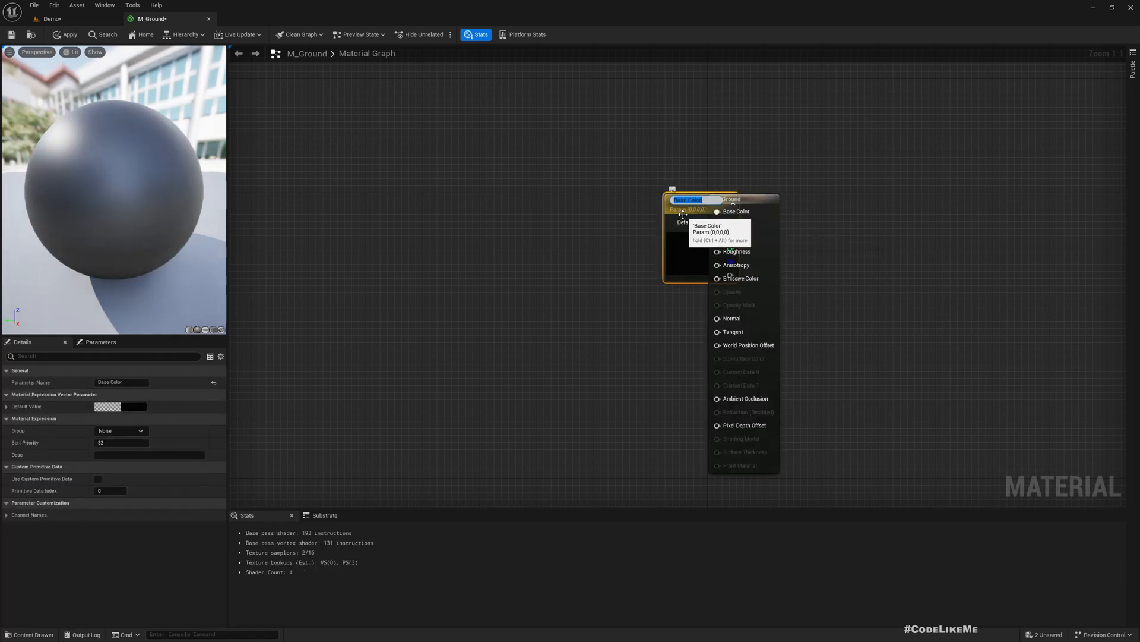
left_click_drag(683, 214, 521, 207)
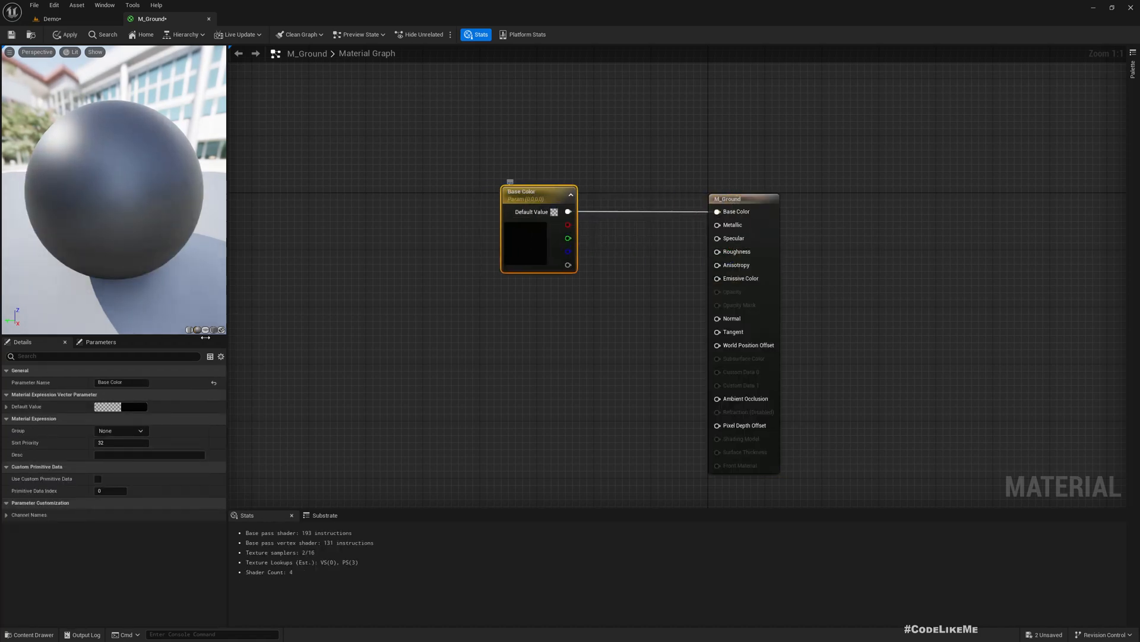
double_click(531, 242)
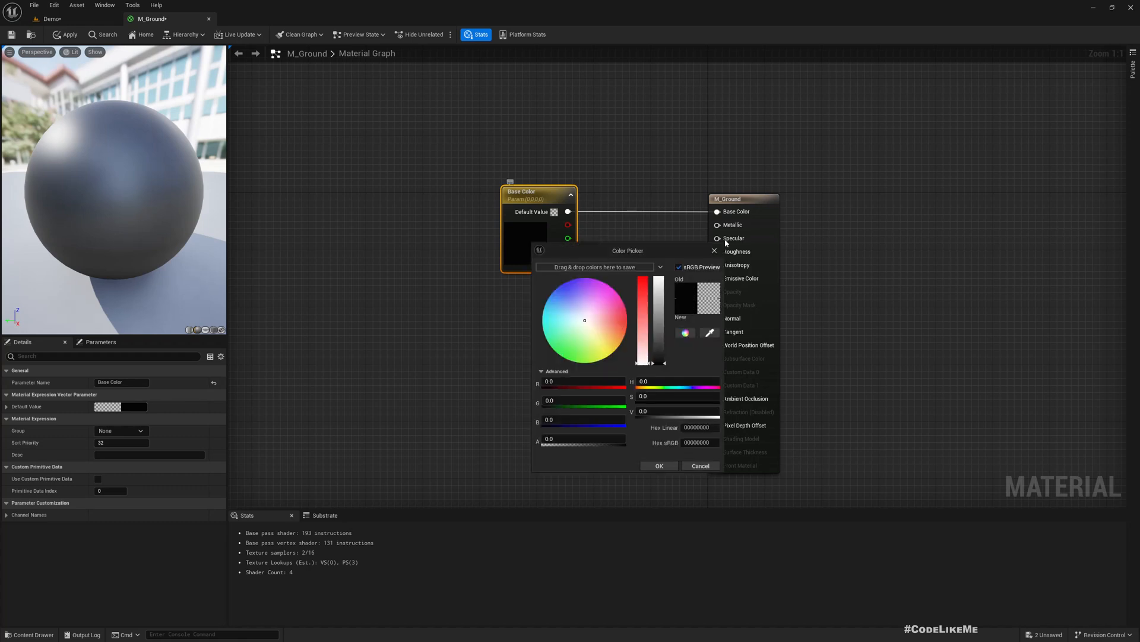
left_click(715, 250)
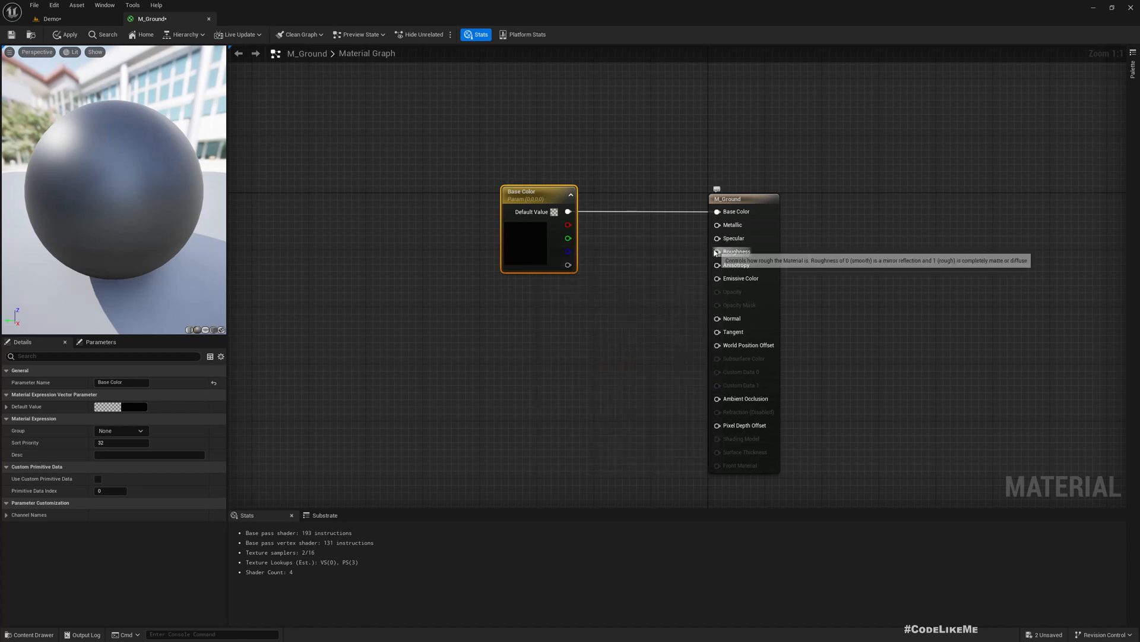
left_click(571, 195)
left_click(572, 195)
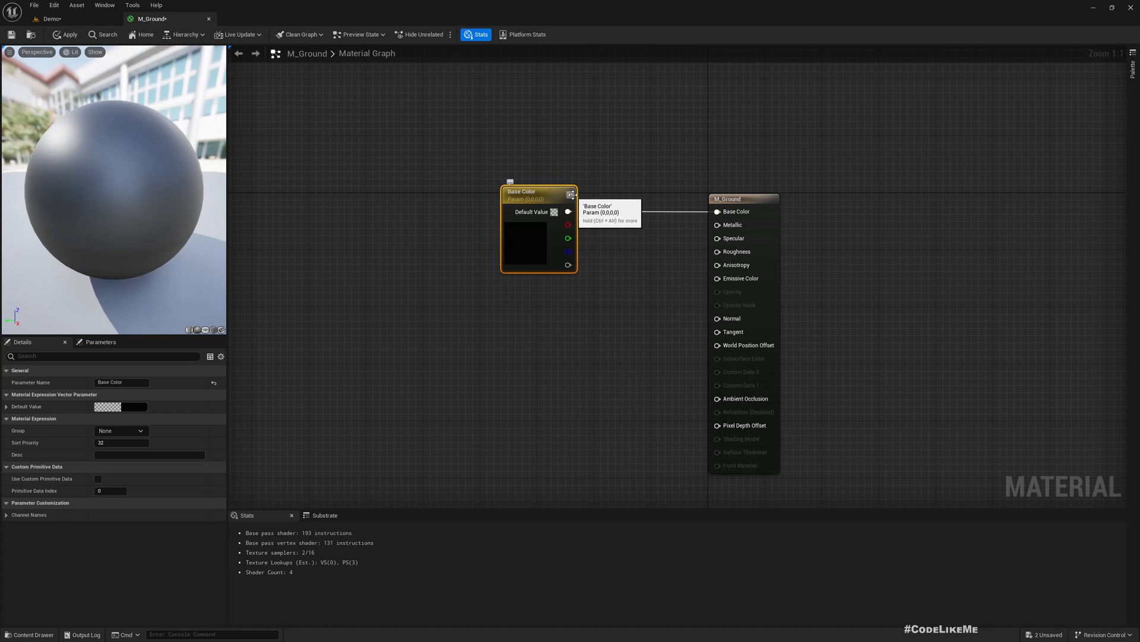
left_click(572, 195)
left_click(572, 195)
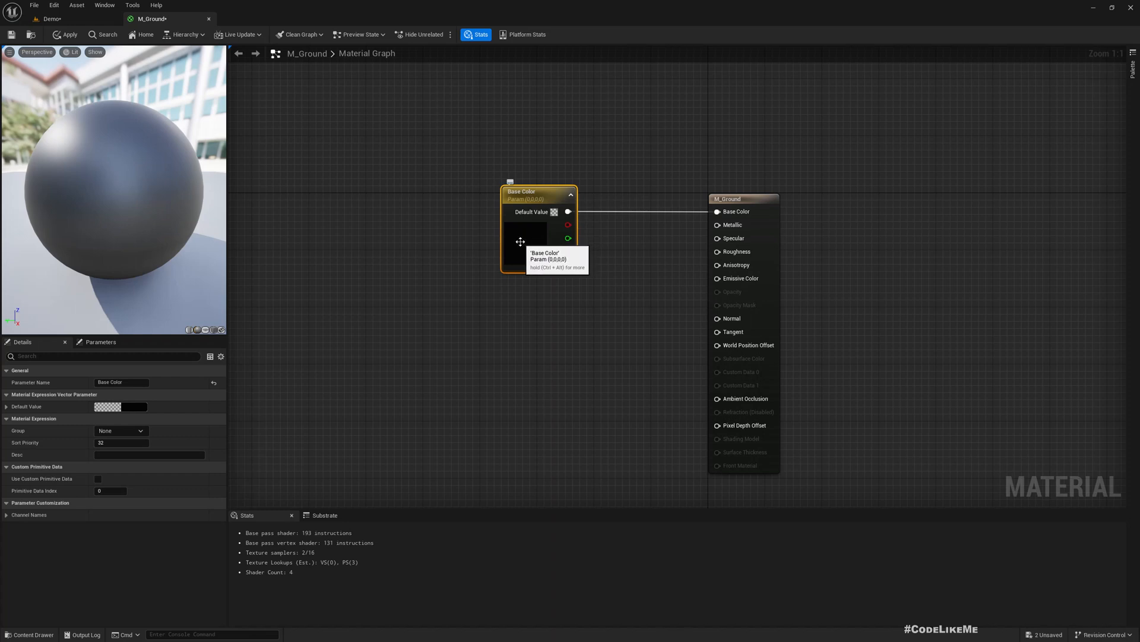
Set the Base Color parameter's default to a dark green of about R 0.038, G 0.130, B 0 and A 1
double_click(520, 242)
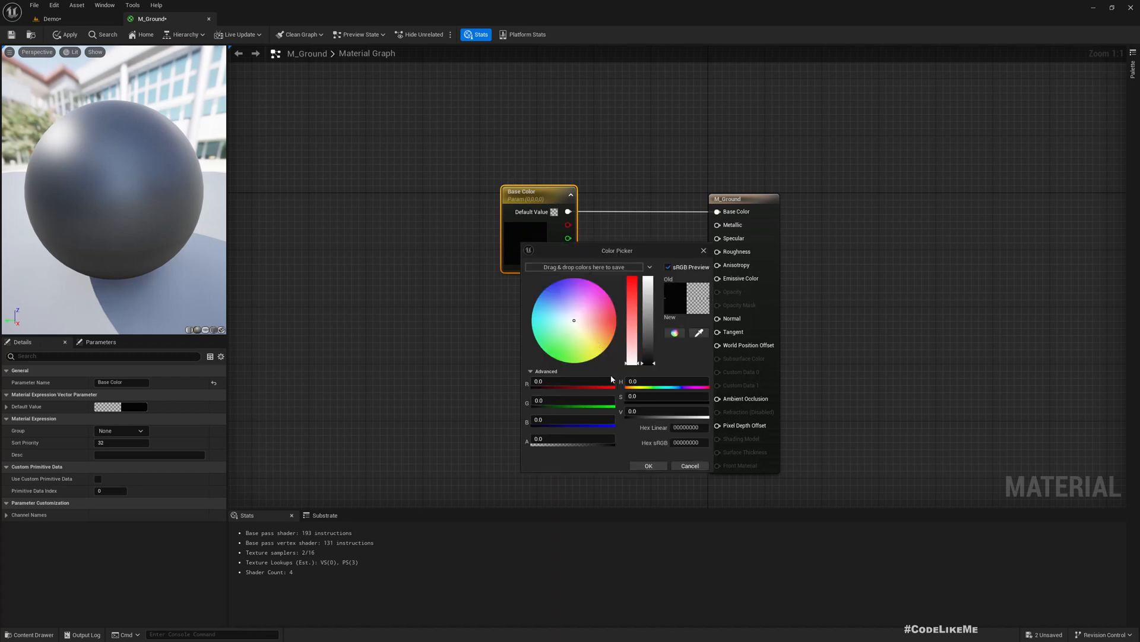
left_click(553, 357)
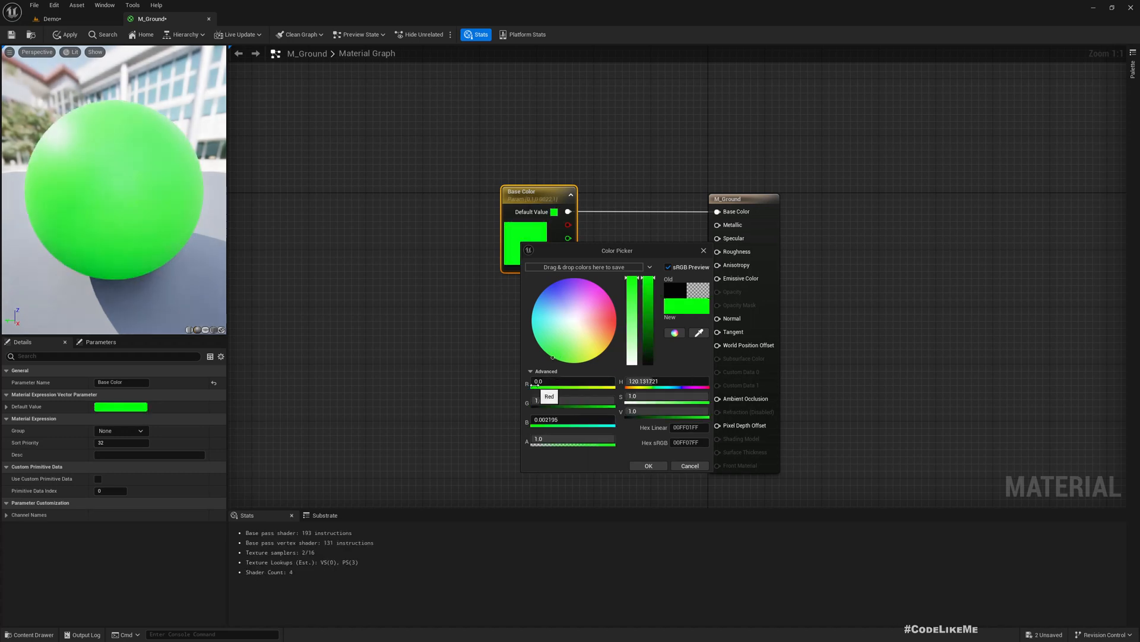
left_click(565, 362)
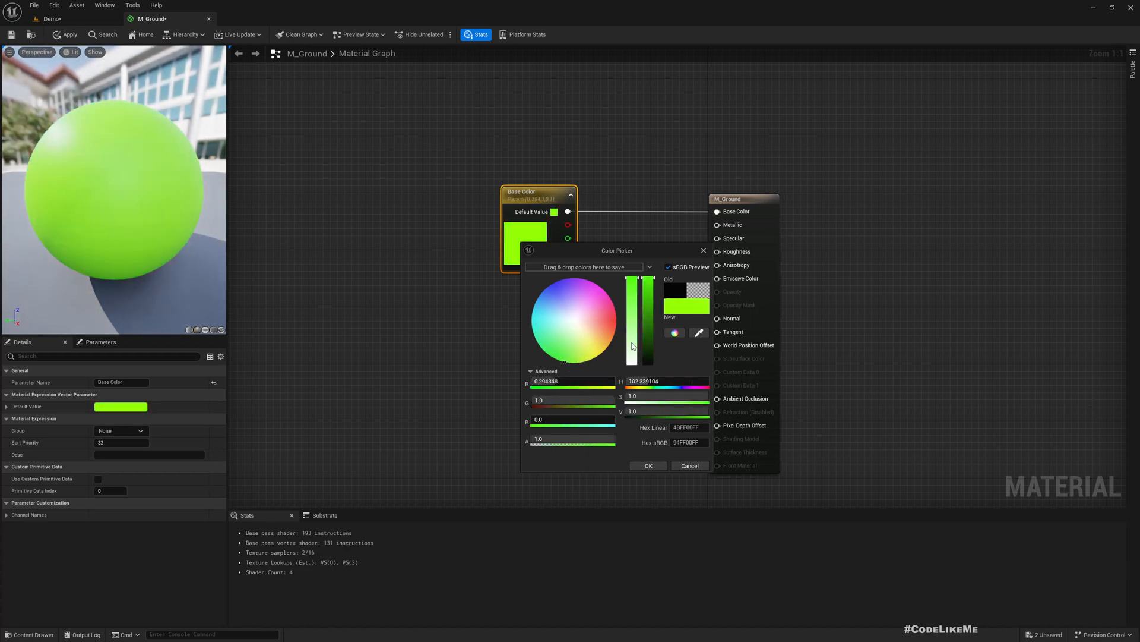
left_click(651, 322)
left_click(652, 334)
left_click(651, 345)
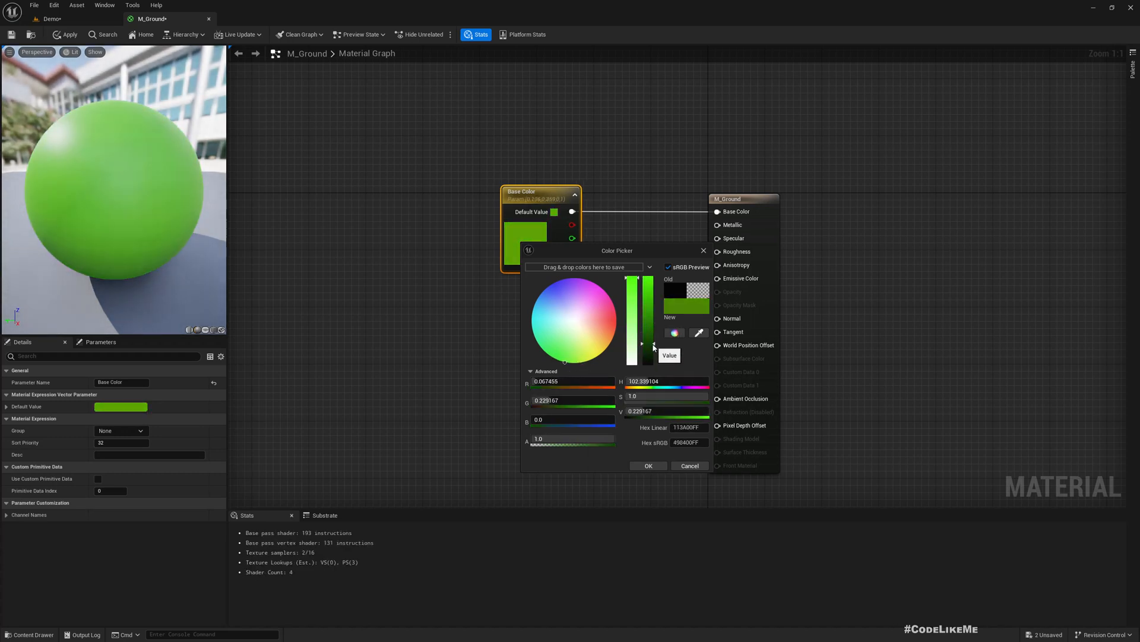
left_click(652, 354)
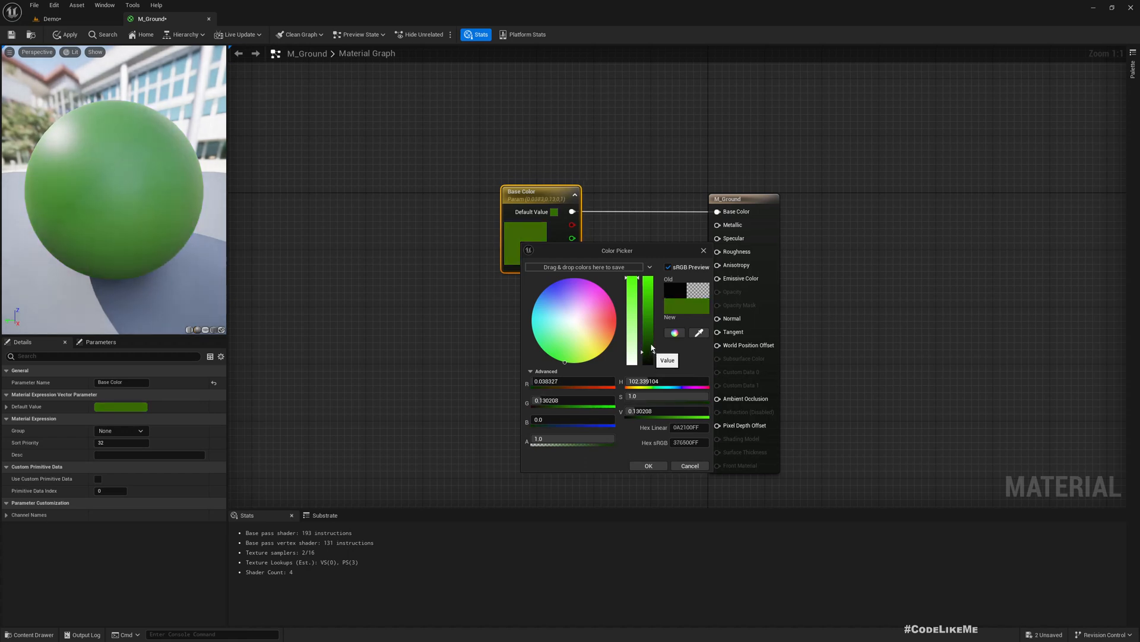
left_click(649, 466)
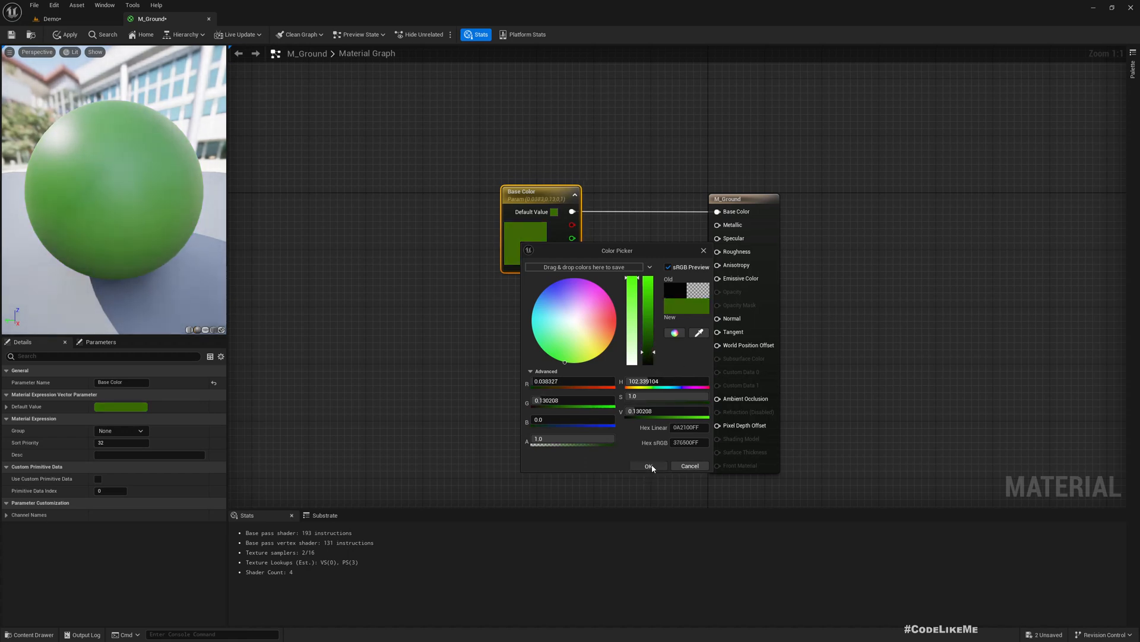
Apply the M_Ground changes, assign it as the Plane's Element 0 material in the Demo level and view the ground
left_click(65, 34)
left_click(61, 23)
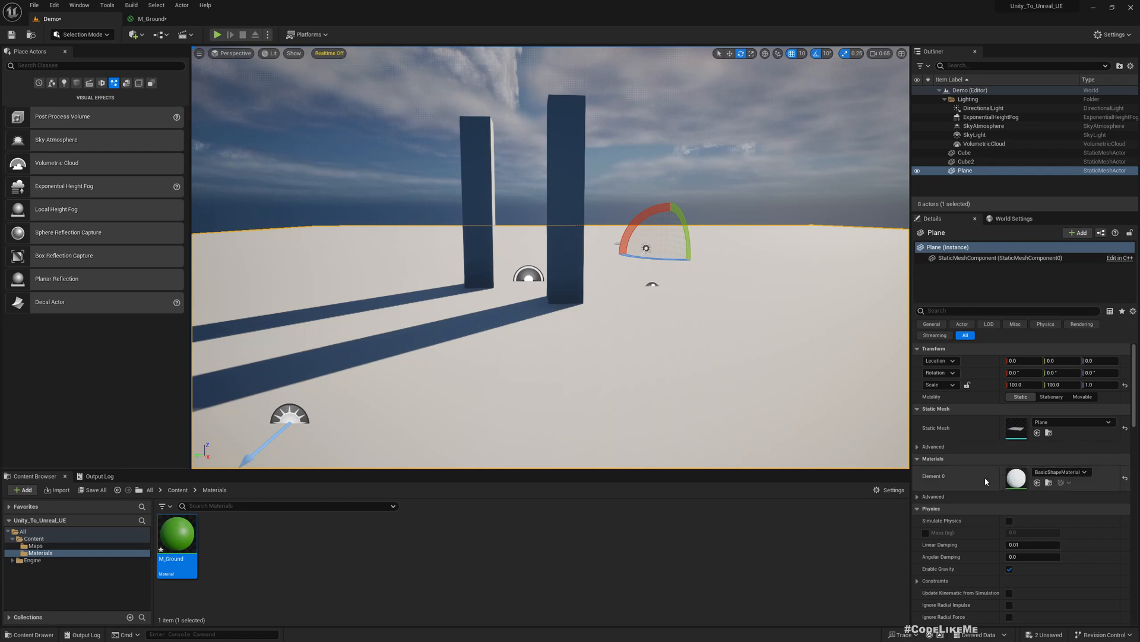
left_click_drag(177, 536, 1016, 475)
right_click_drag(529, 317, 499, 319)
scroll(529, 319, "up", 1)
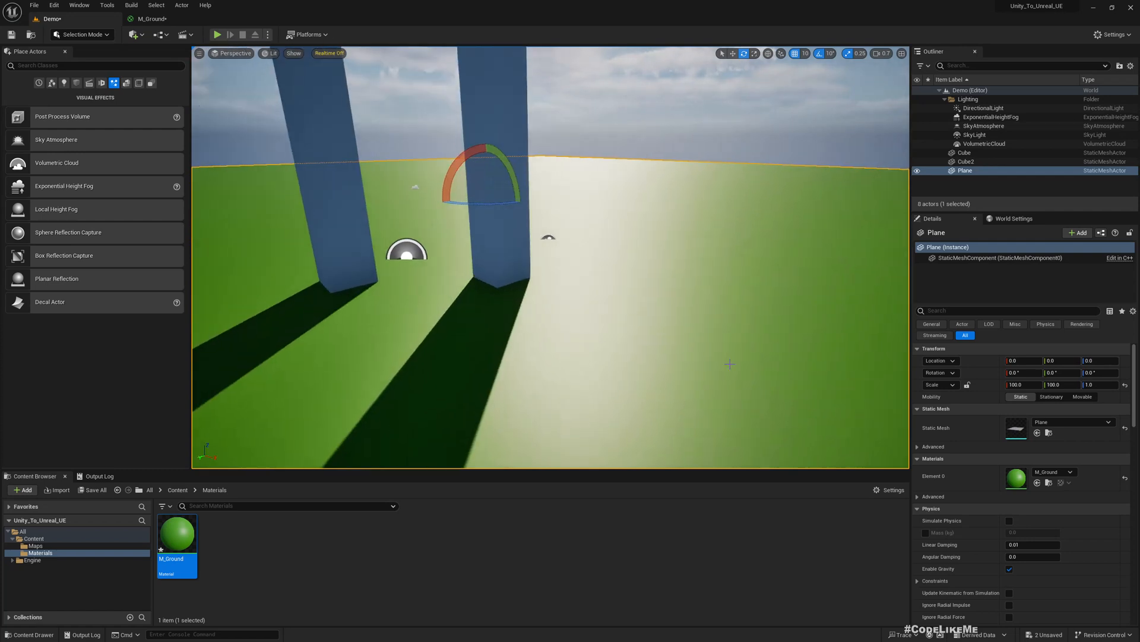
right_click_drag(730, 364, 641, 352)
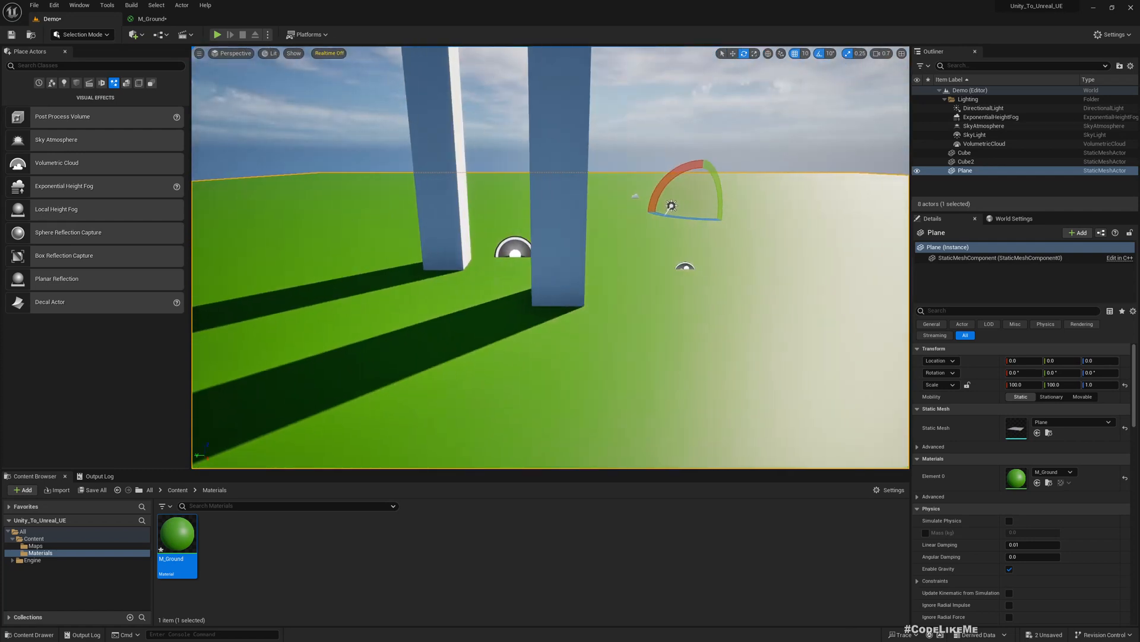
left_click(674, 136)
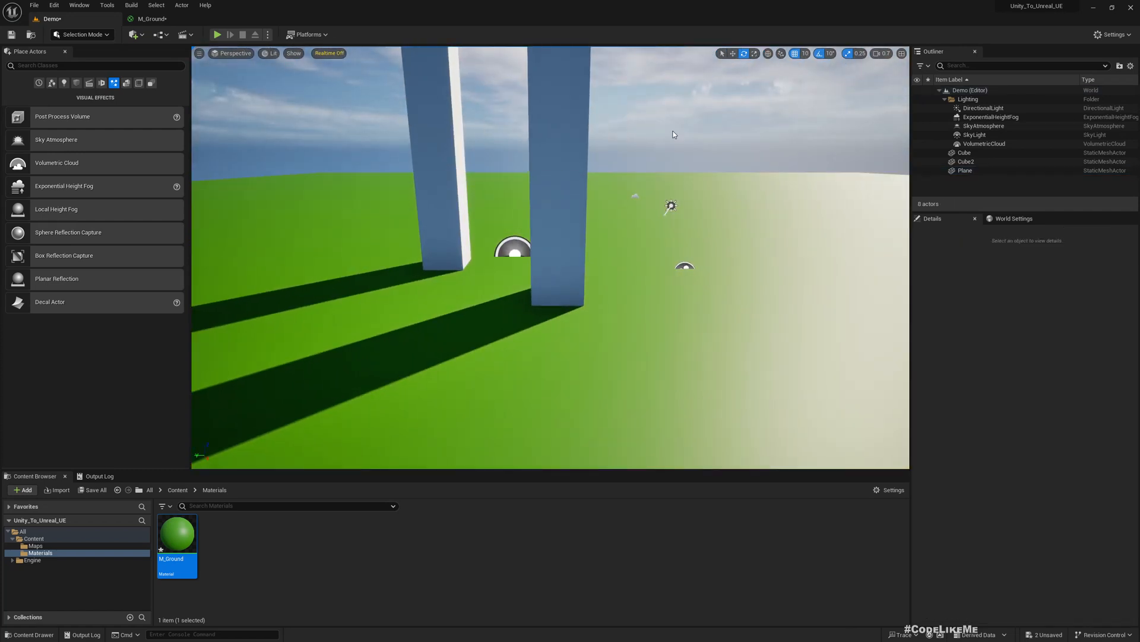
right_click_drag(671, 130, 692, 110)
key("q")
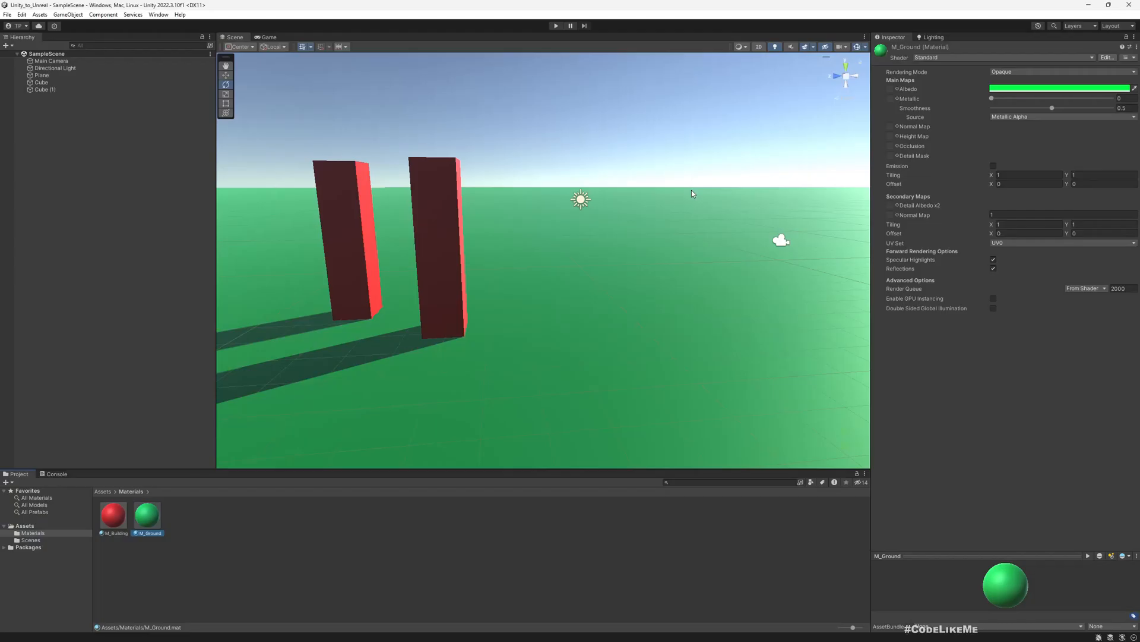
Switch to Unity and lower M_Ground's smoothness, trying 0 before settling on about 0.109
mouse_move(679, 193)
right_mouse_down()
mouse_move(726, 218)
mouse_move(723, 208)
mouse_move(689, 206)
right_mouse_up()
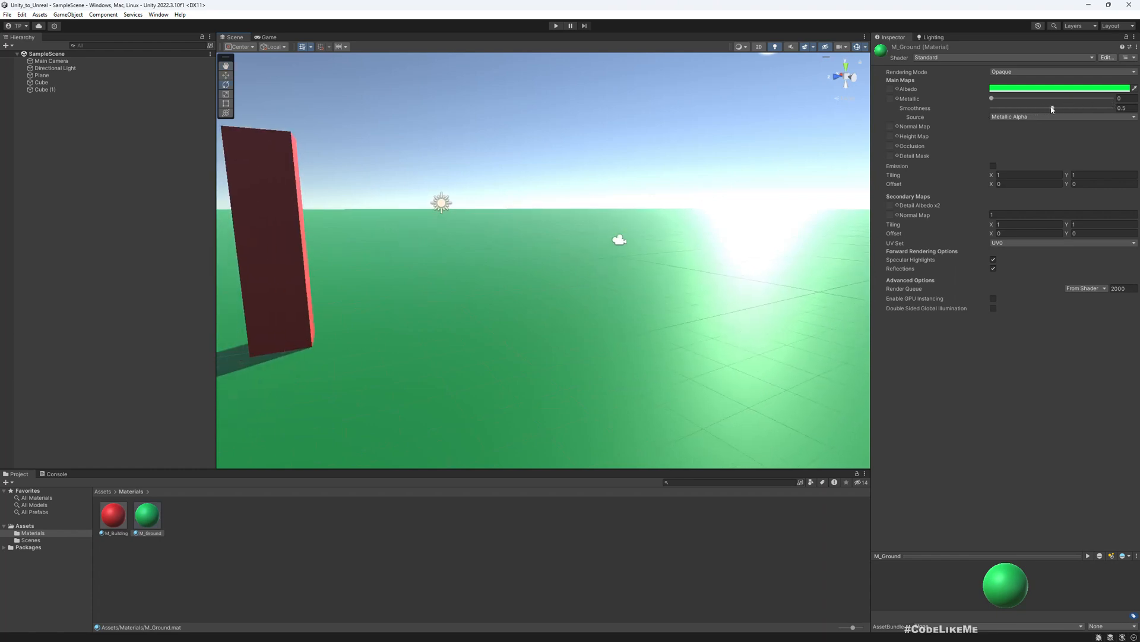
left_click_drag(1052, 107, 985, 107)
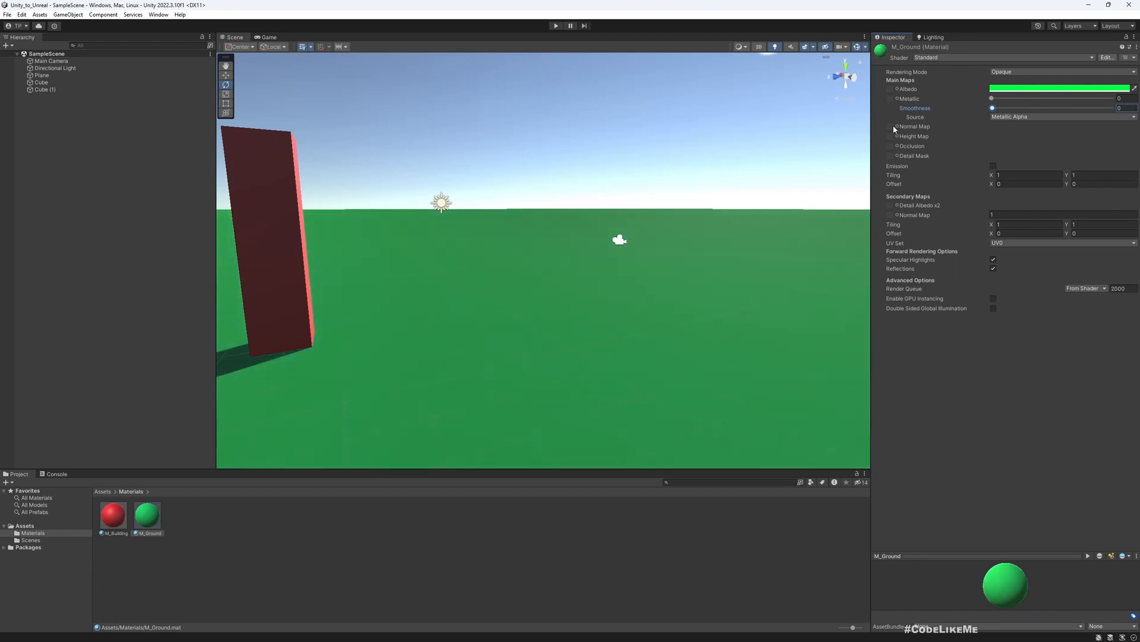
right_click_drag(615, 268, 572, 268)
middle_click_drag(572, 268, 629, 248)
mouse_move(994, 109)
left_mouse_down()
mouse_move(1023, 109)
mouse_move(1007, 111)
left_mouse_up()
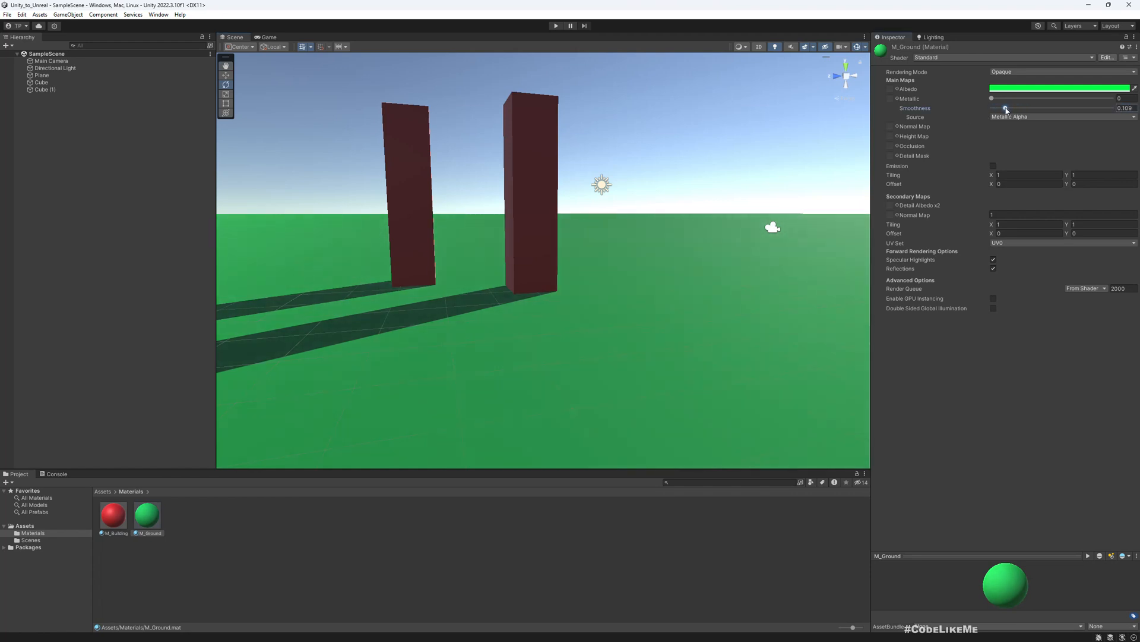
right_click_drag(623, 299, 646, 298)
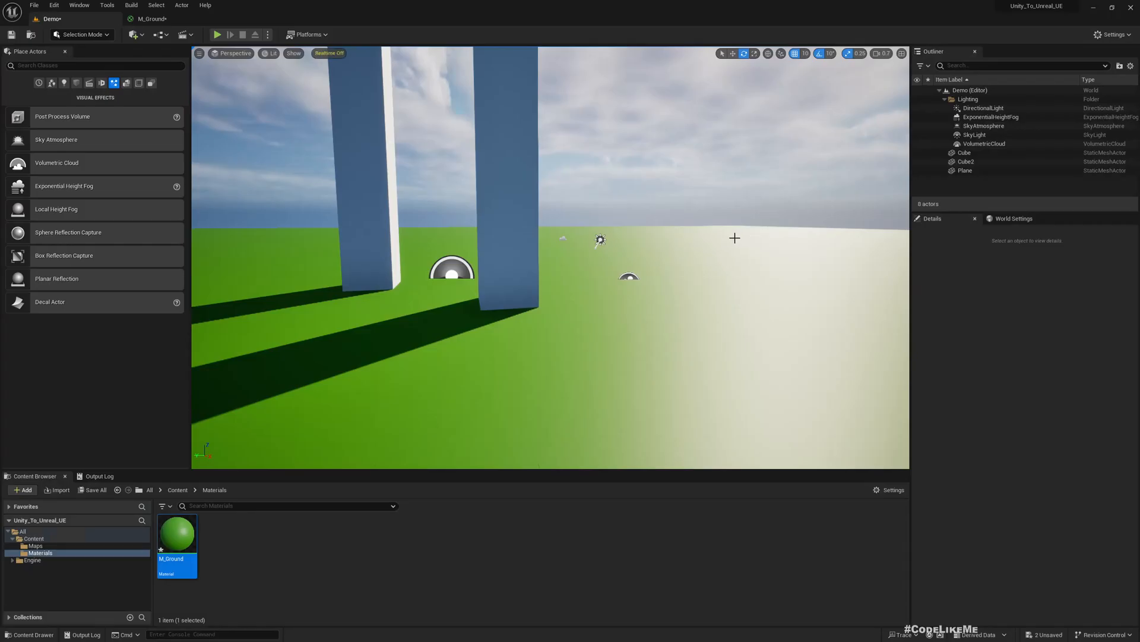
Switch to Unreal Engine's M_Ground graph, promote Metallic to a parameter and align its node below the Base Color node
left_click(152, 18)
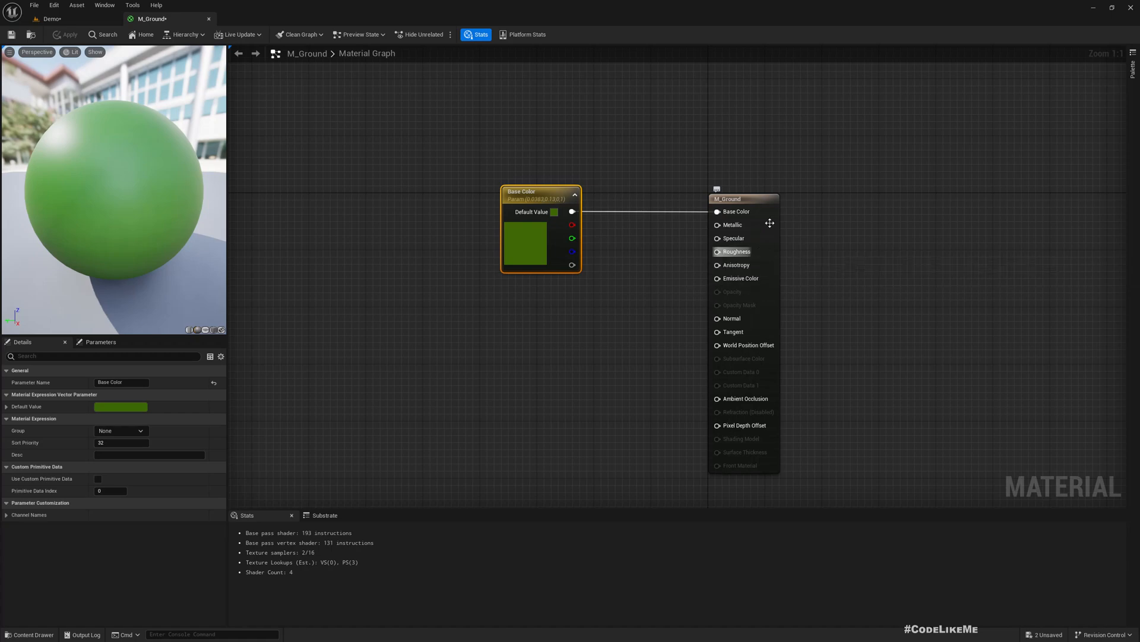
right_click(732, 226)
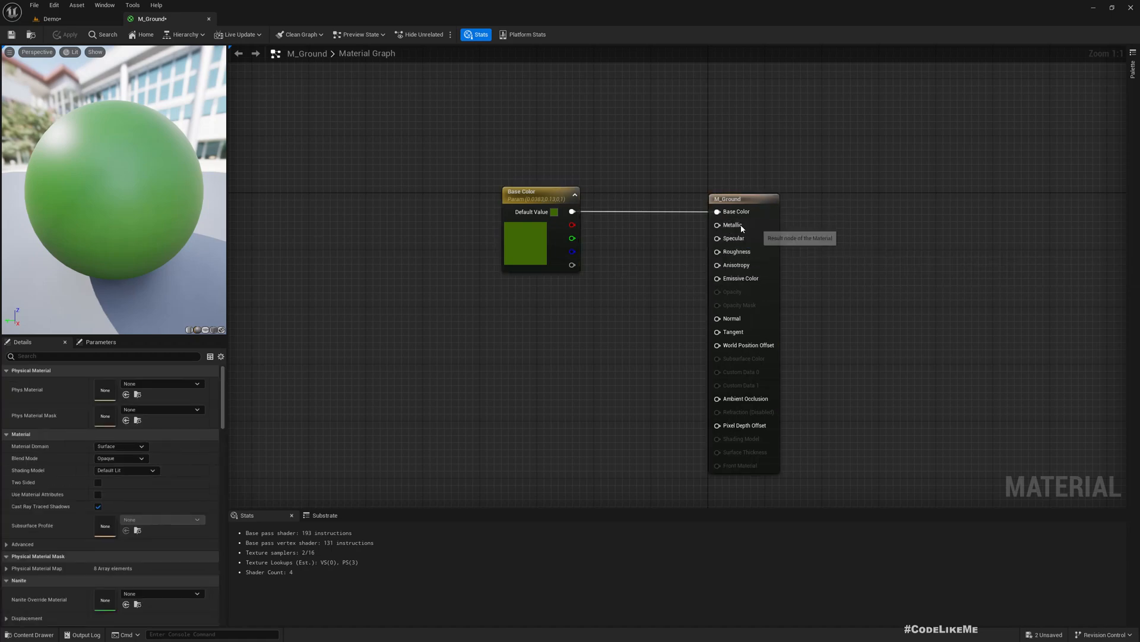
left_click(767, 243)
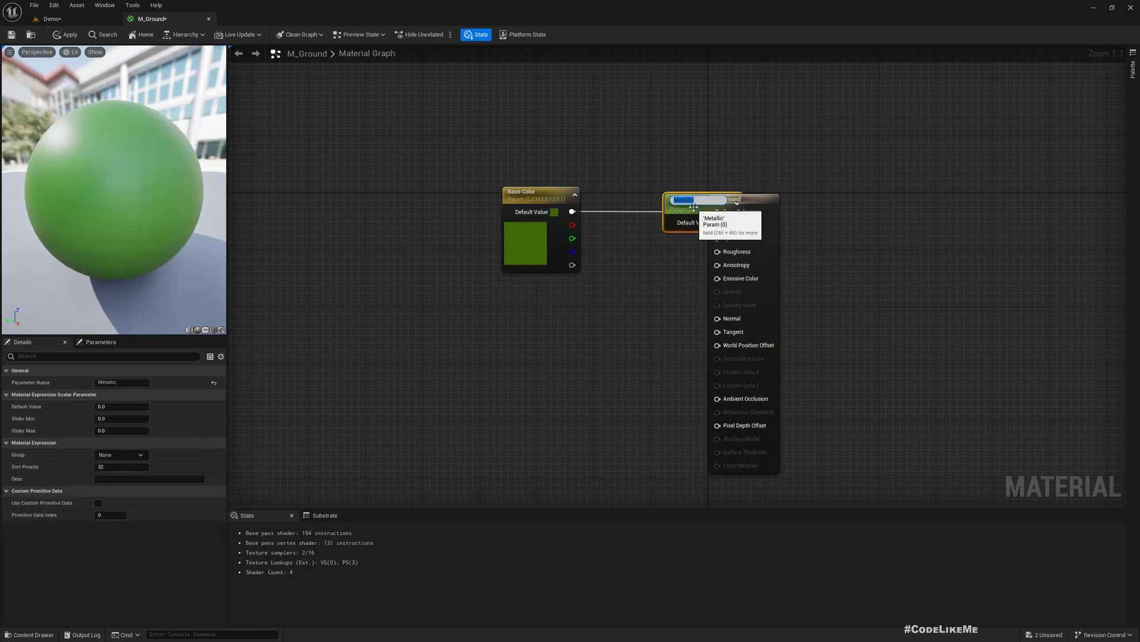
left_click_drag(674, 212, 533, 304)
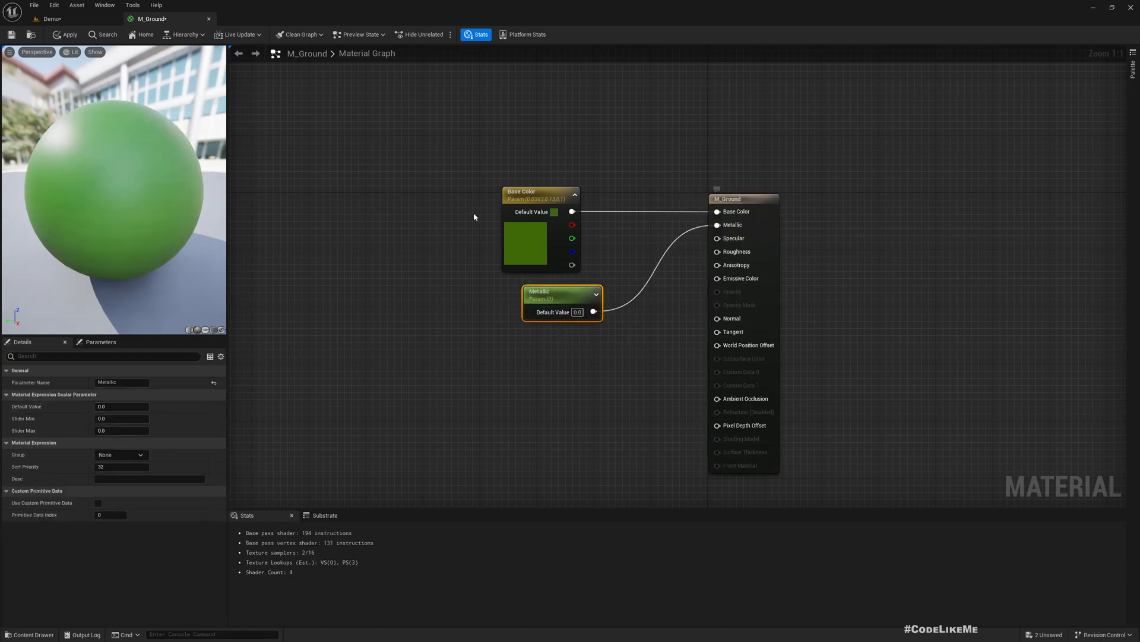
left_click_drag(538, 197, 559, 190)
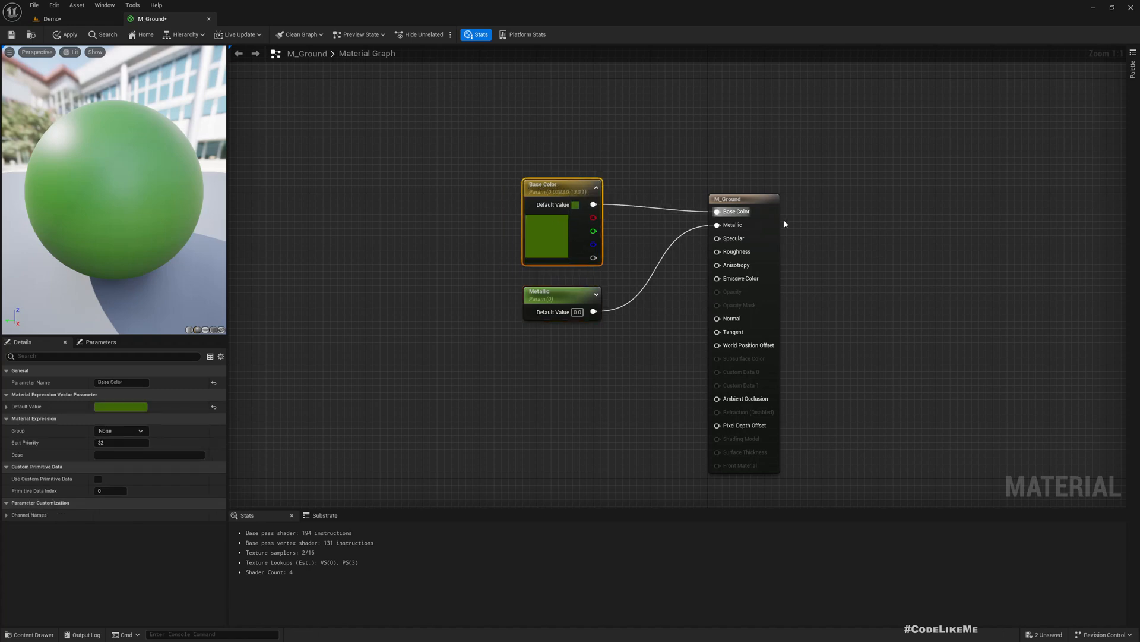
Promote the Specular and Roughness inputs to parameters and stack their nodes below the Metallic node
right_click(733, 239)
left_click(772, 257)
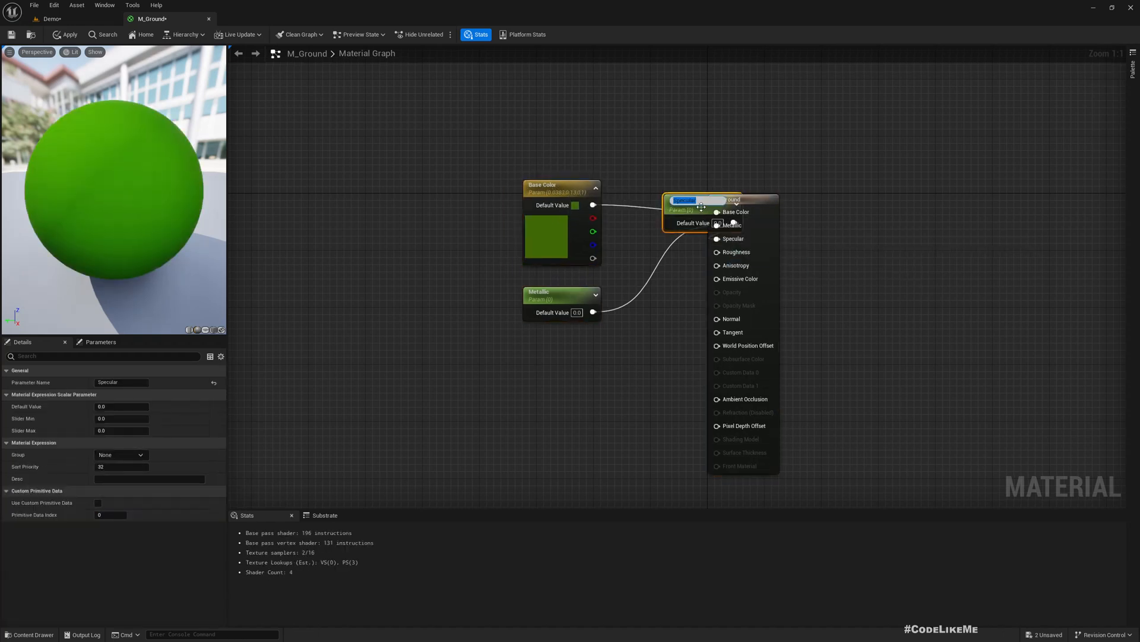
left_click_drag(85, 197, 162, 217)
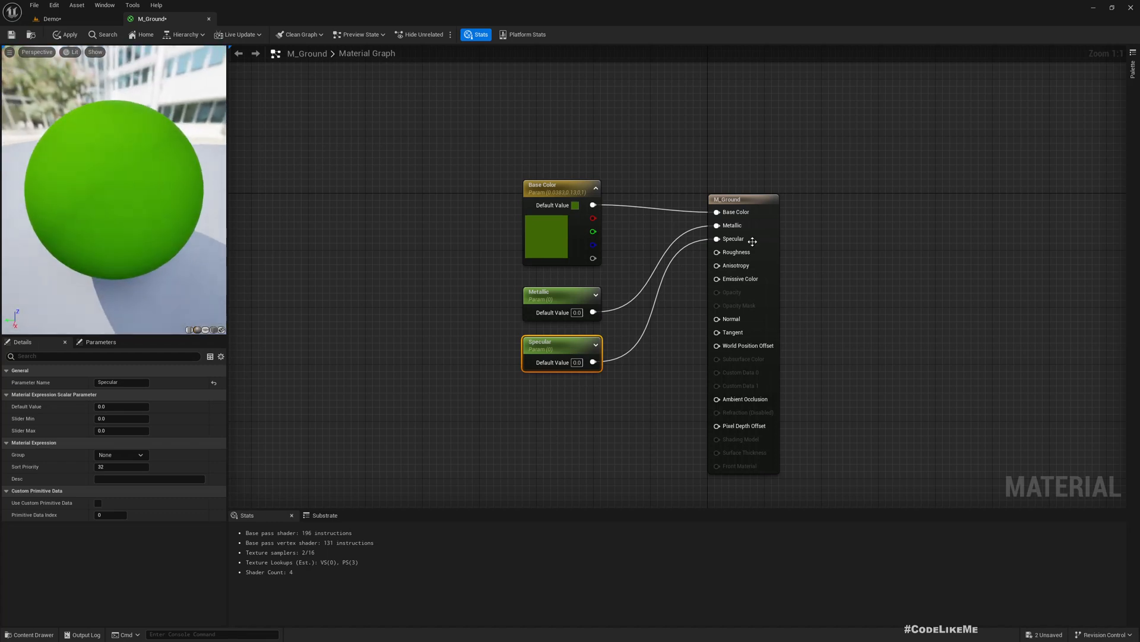
right_click(734, 253)
left_click(766, 280)
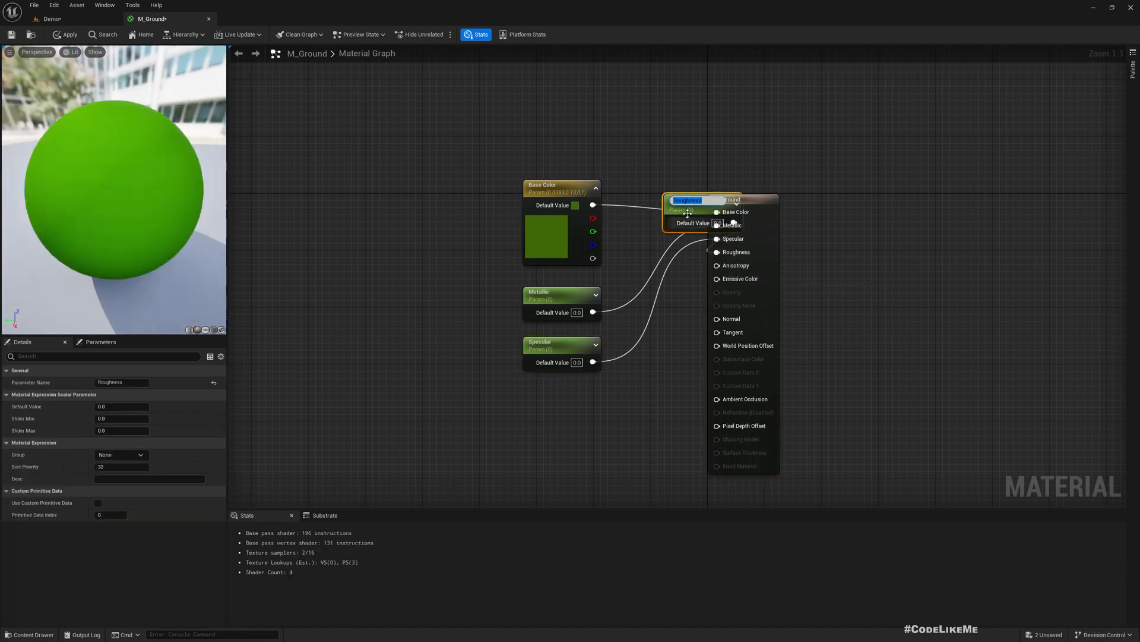
left_click_drag(688, 212, 546, 409)
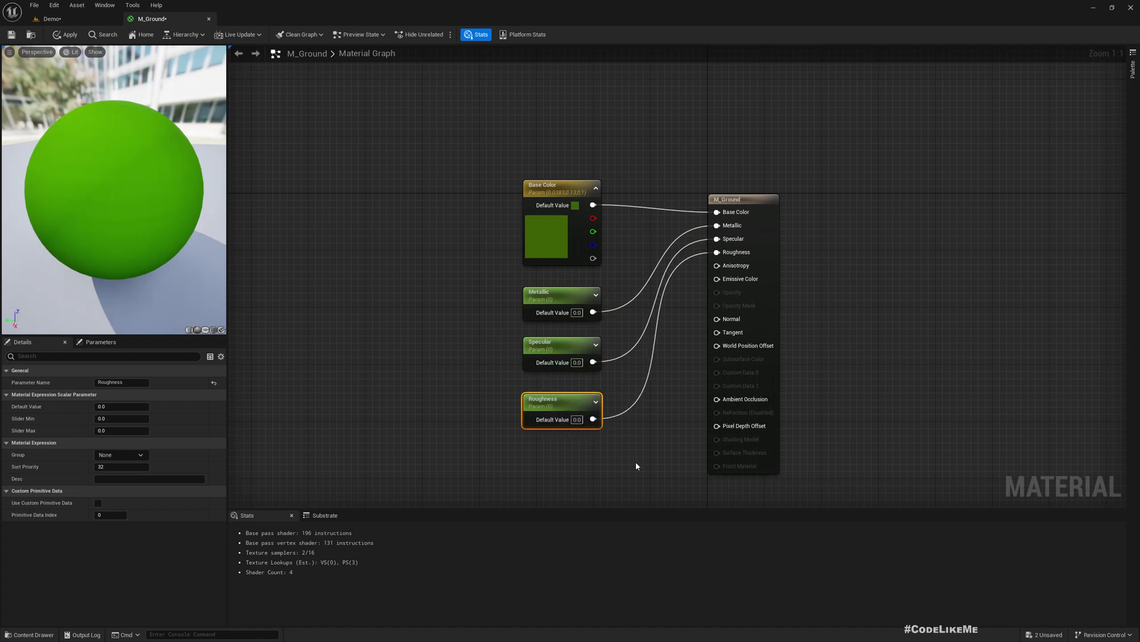
Set the Specular parameter's default value to 1 and check the shine on the material preview sphere
left_click(577, 363)
type("1")
key("Return")
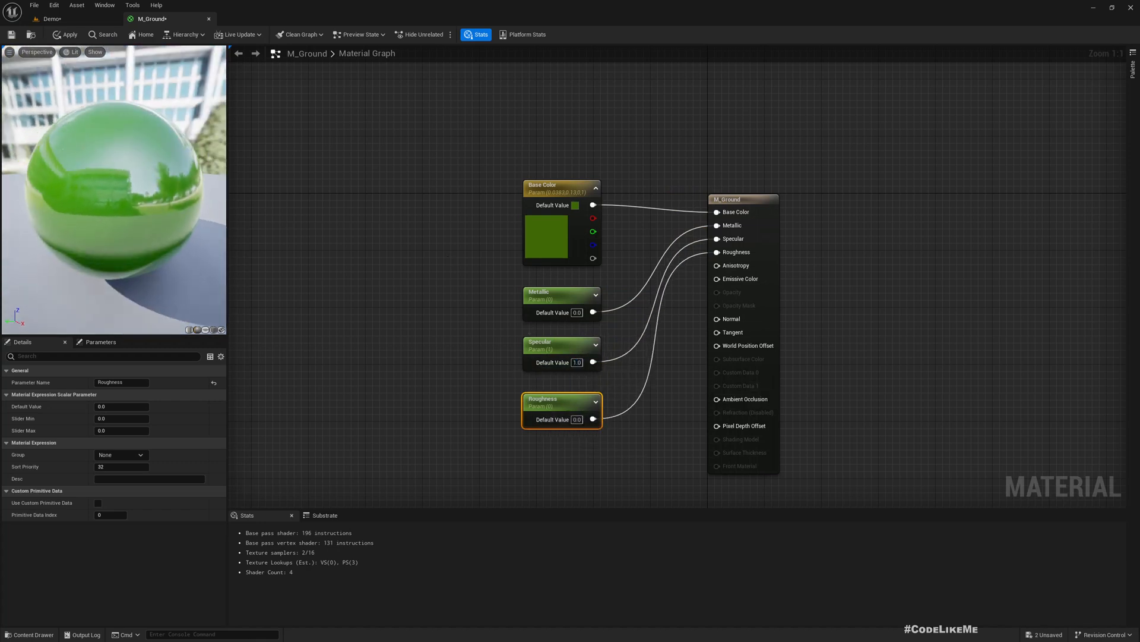
left_click_drag(48, 178, 71, 183)
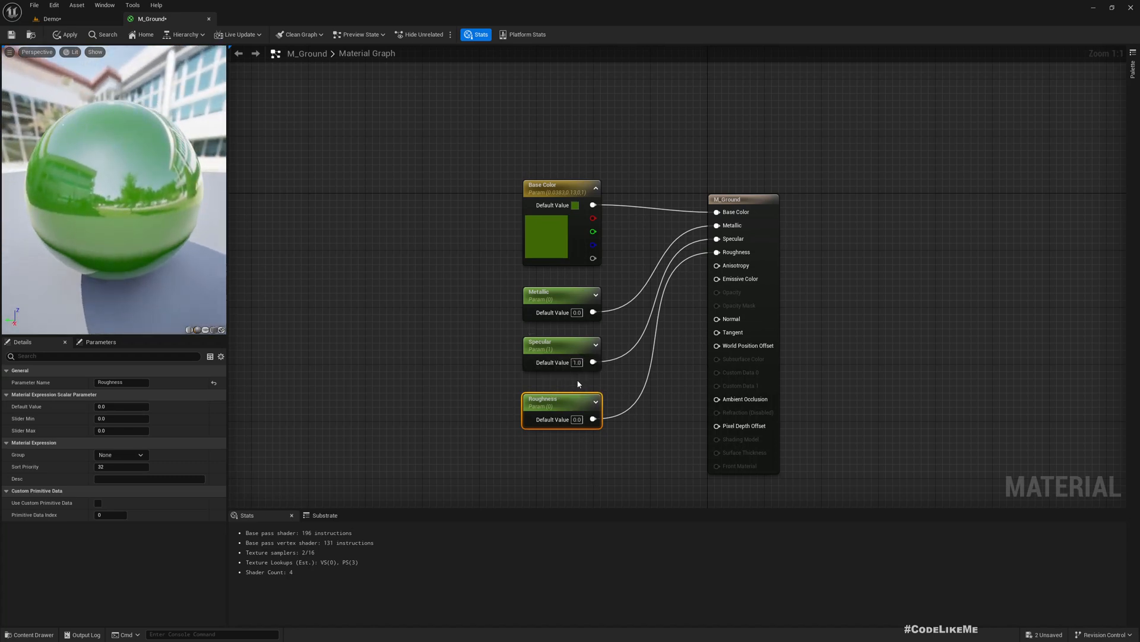
Set the Roughness parameter's default value to 1 and inspect the preview sphere from another angle
type("1")
key("Return")
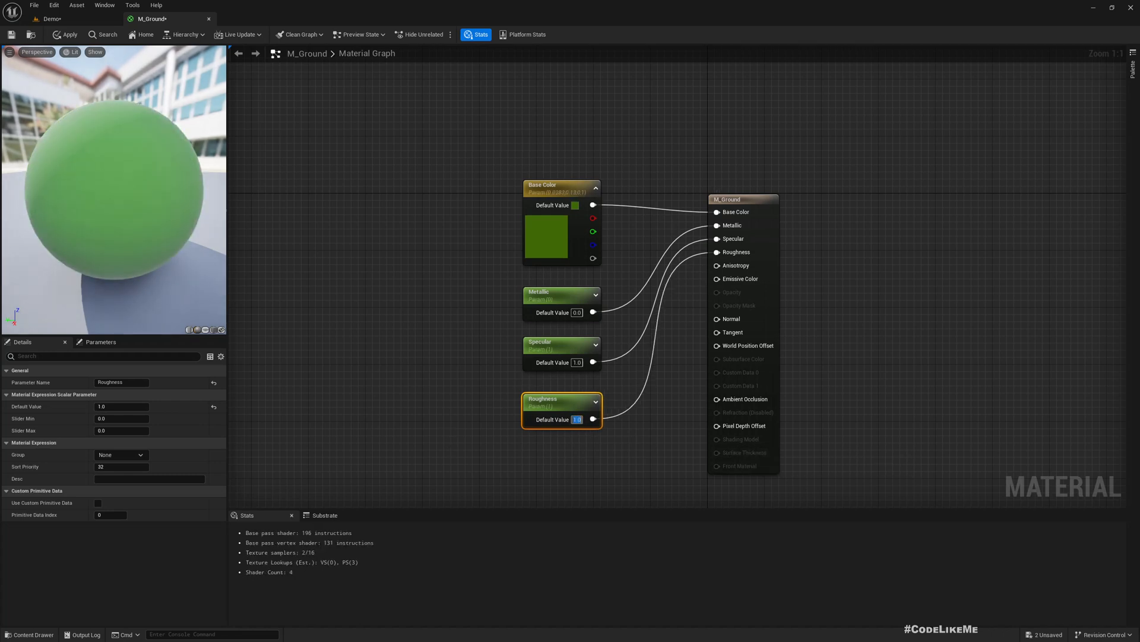
right_click_drag(584, 407, 604, 368)
left_click_drag(108, 178, 235, 165)
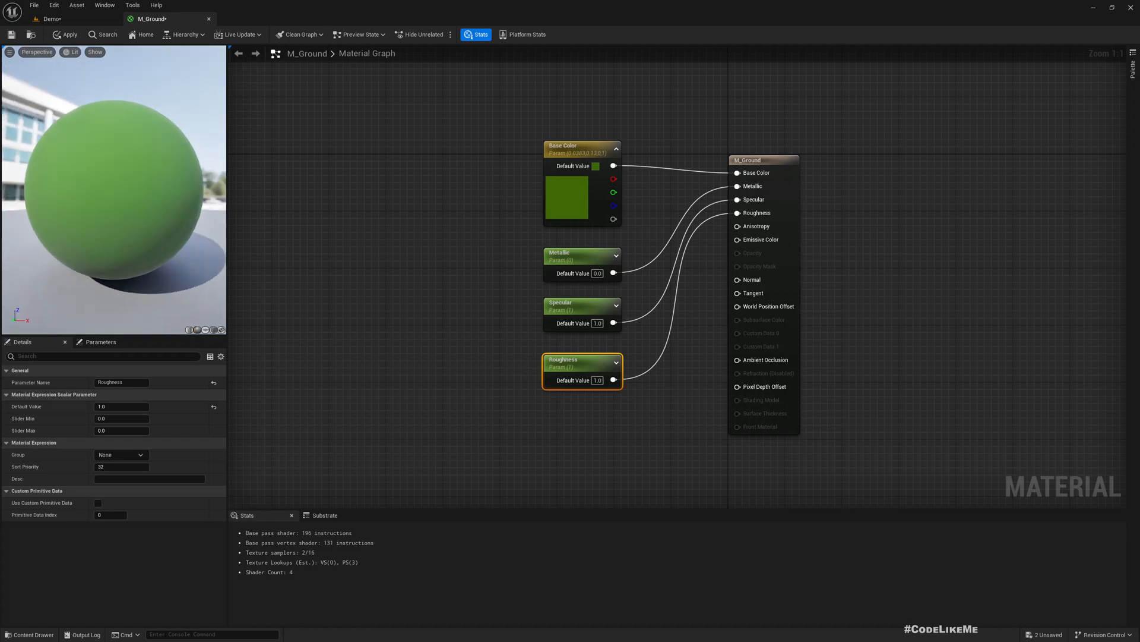
left_click(597, 380)
left_click(429, 317)
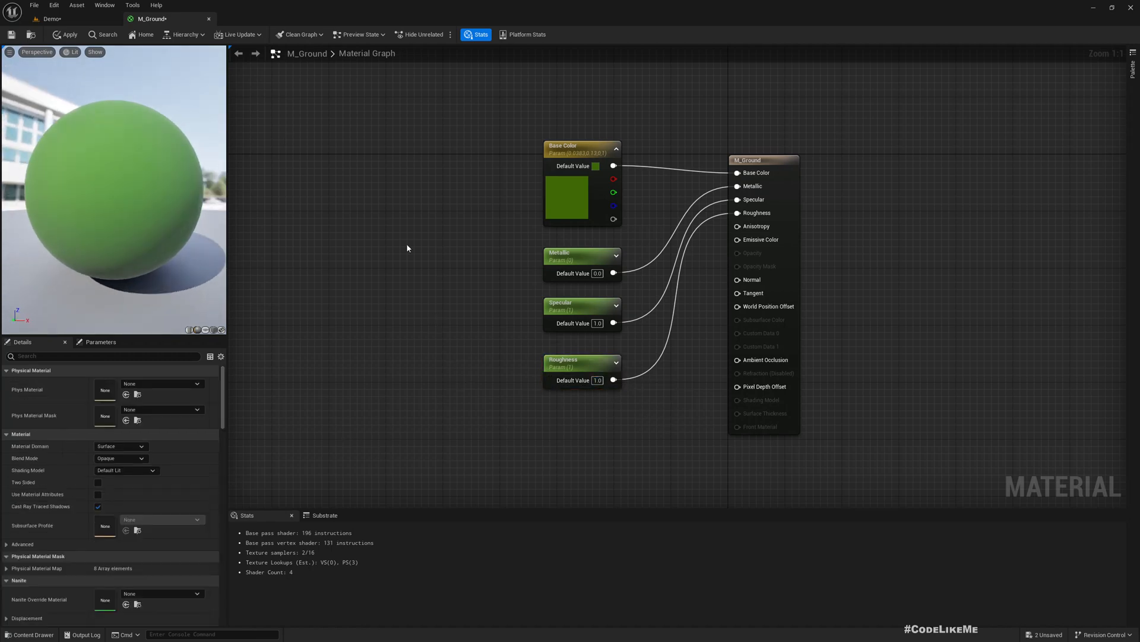
Return to the Demo level and examine how the ground surface looks around the two columns
left_click(53, 19)
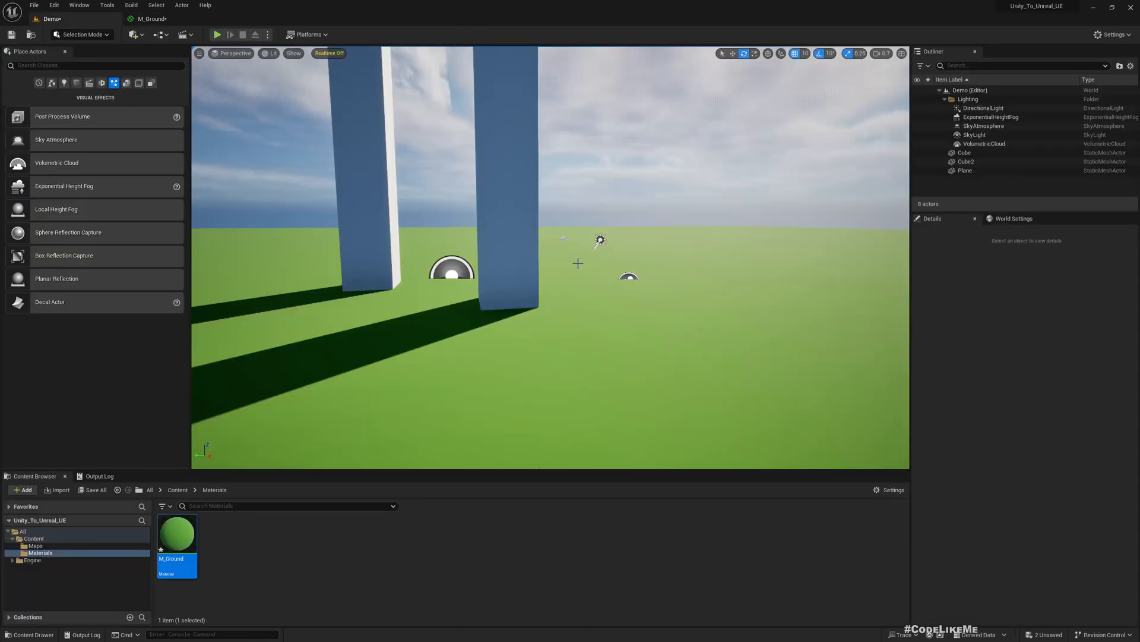
mouse_move(586, 278)
right_mouse_down()
mouse_move(598, 287)
mouse_move(564, 285)
mouse_move(586, 278)
right_mouse_up()
key("a")
key("d")
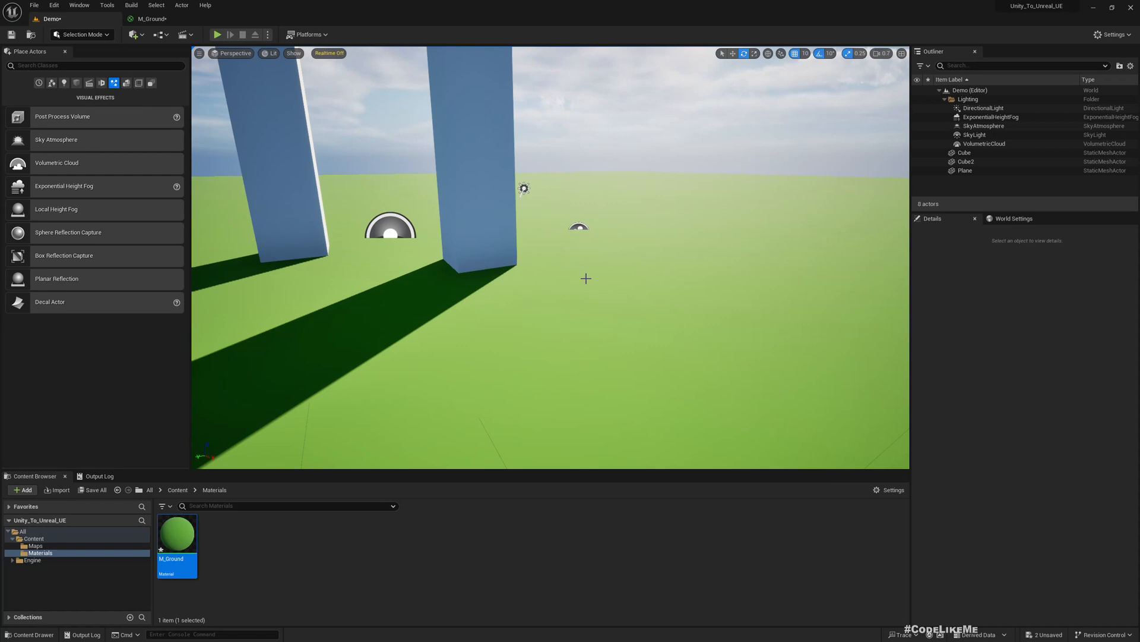
right_click_drag(583, 331, 583, 308)
key("s")
Create a material named M_Buildings in the Materials folder and open it for editing
right_click(266, 539)
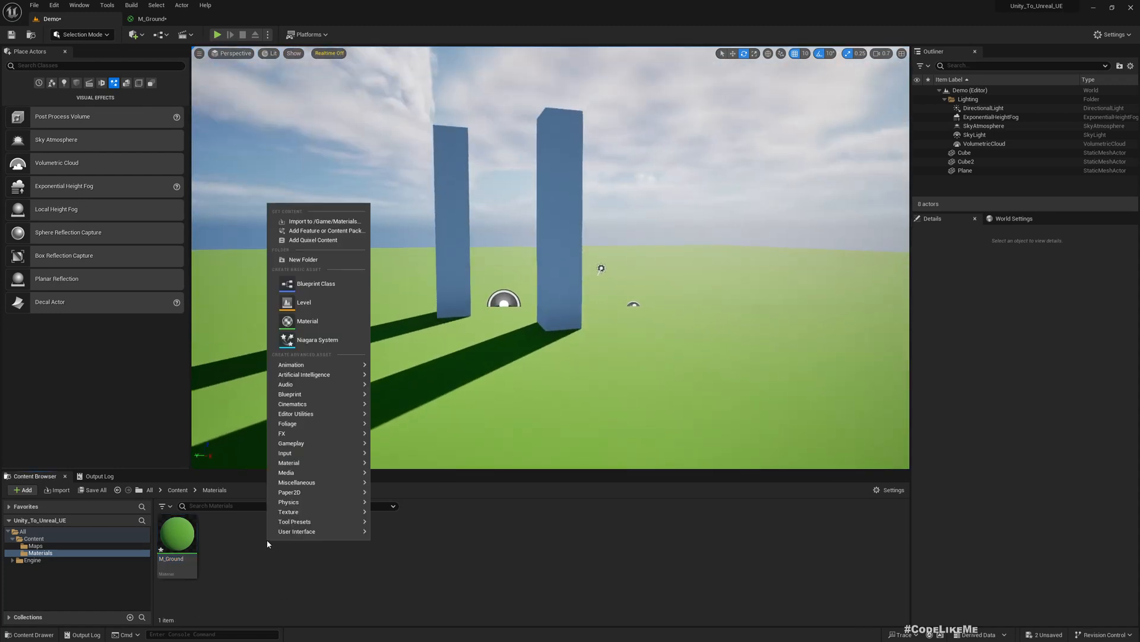
left_click(321, 319)
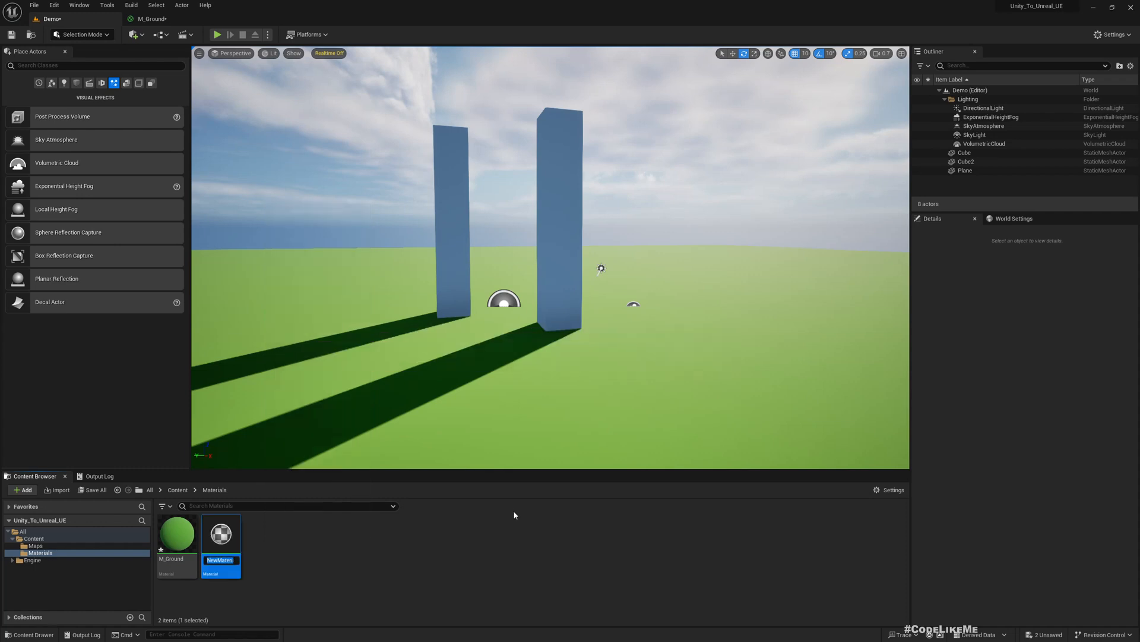
type("M_Buildings")
key("Return")
key("Return")
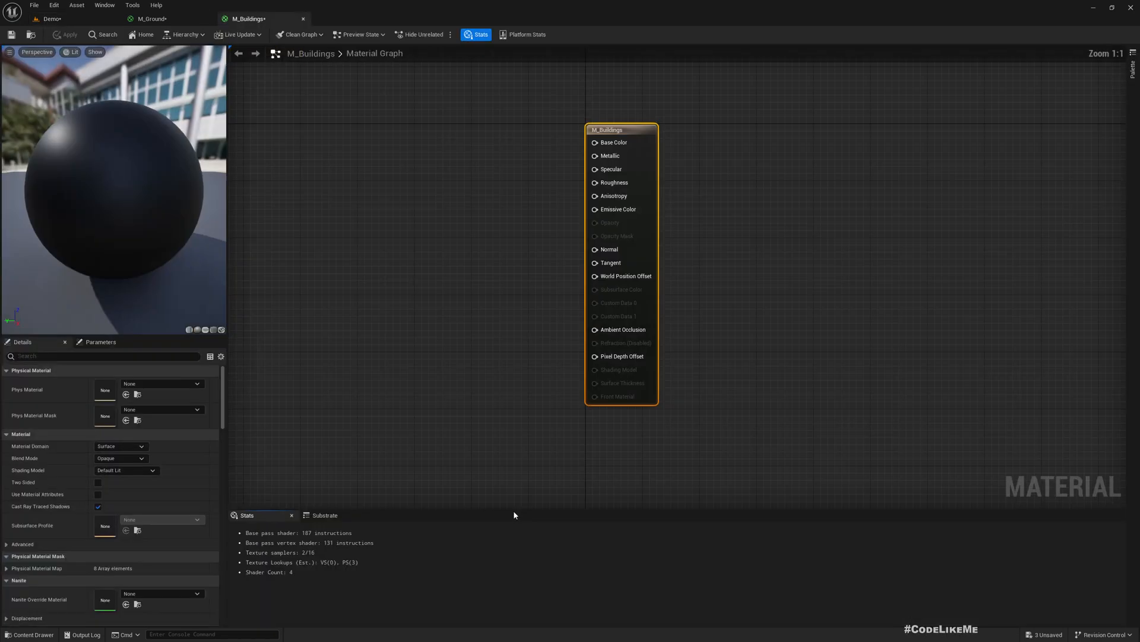
Promote M_Buildings' Base Color to a parameter, give it a saturated pinkish-red default colour and apply the material
right_click(669, 153)
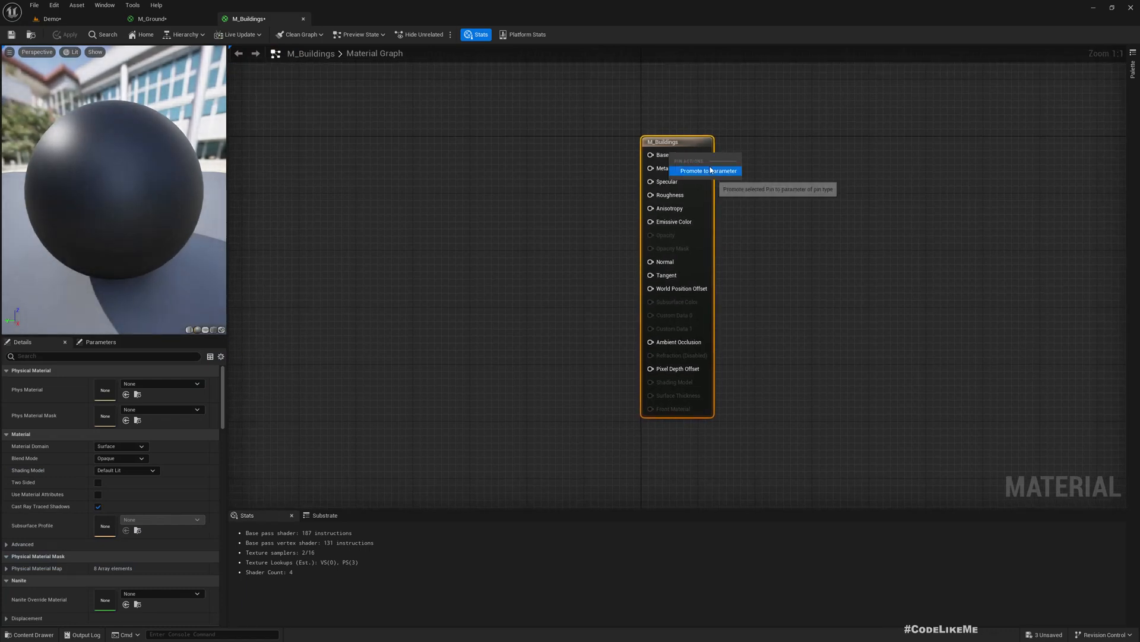
left_click(749, 189)
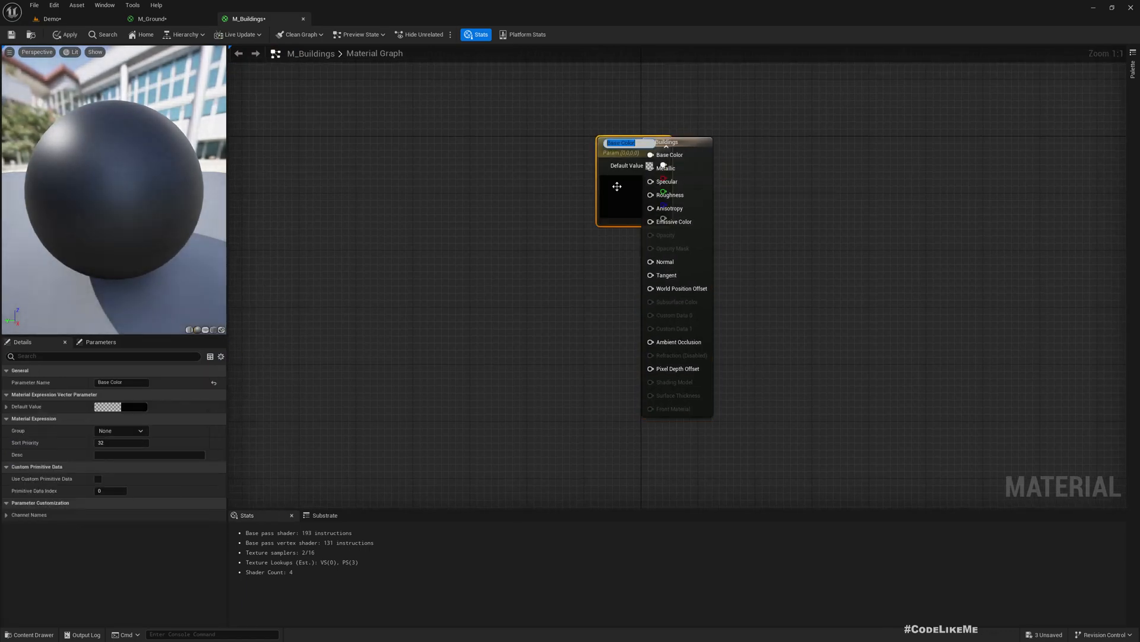
left_click(131, 407)
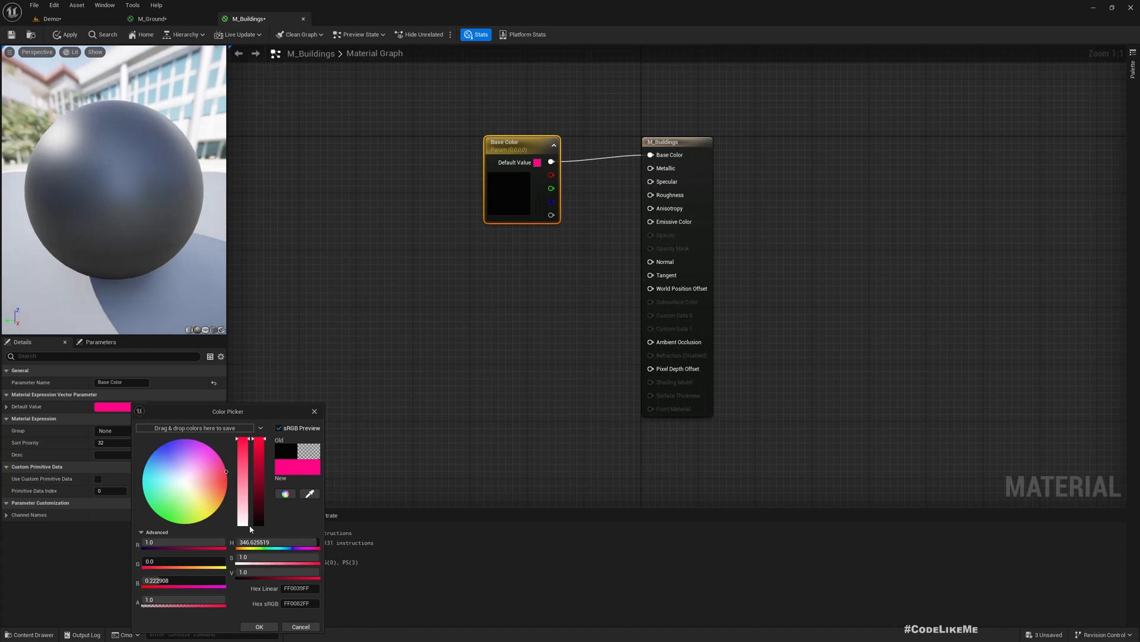
left_click(260, 626)
left_click(65, 34)
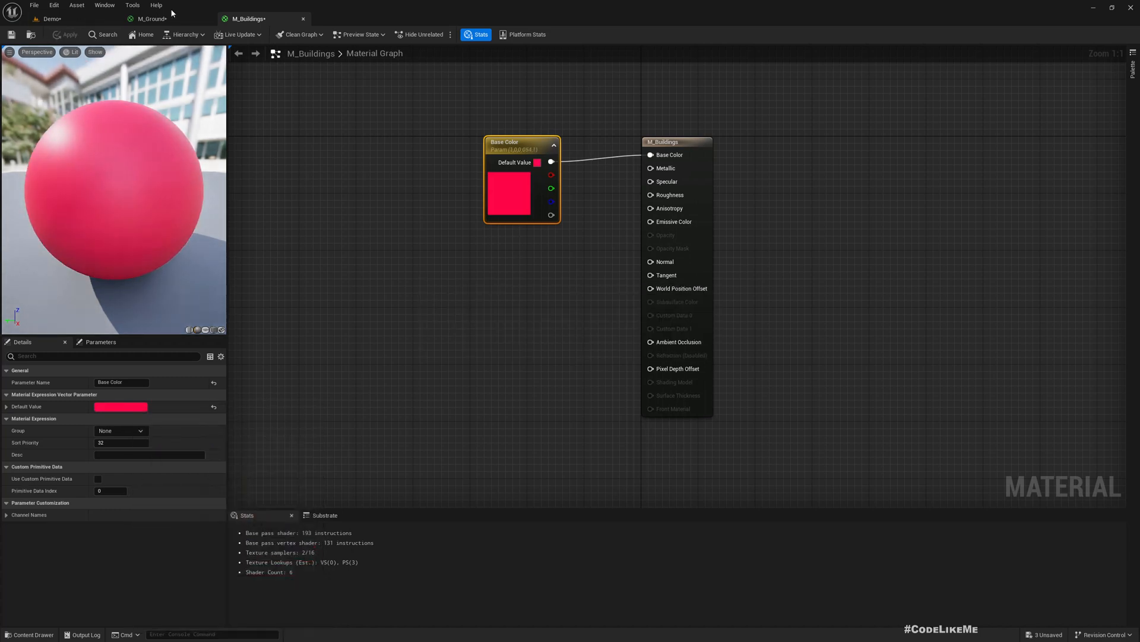
Assign M_Buildings as the Element 0 material of both Cube and Cube2 in the Demo level
left_click(52, 19)
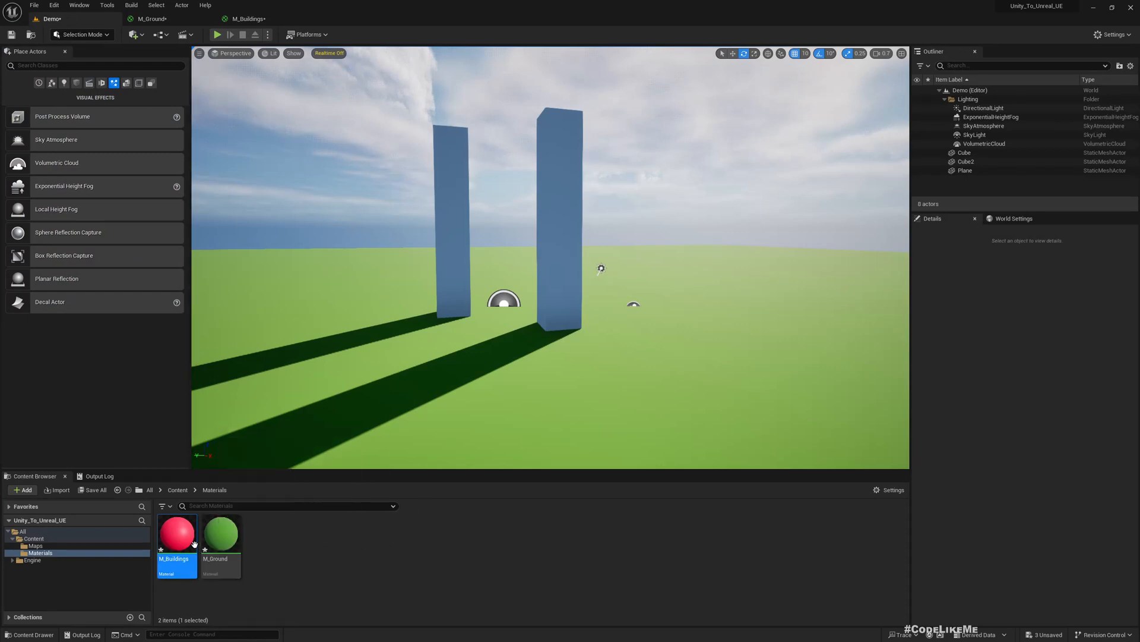
left_click(457, 215)
left_click(554, 164, "ctrl")
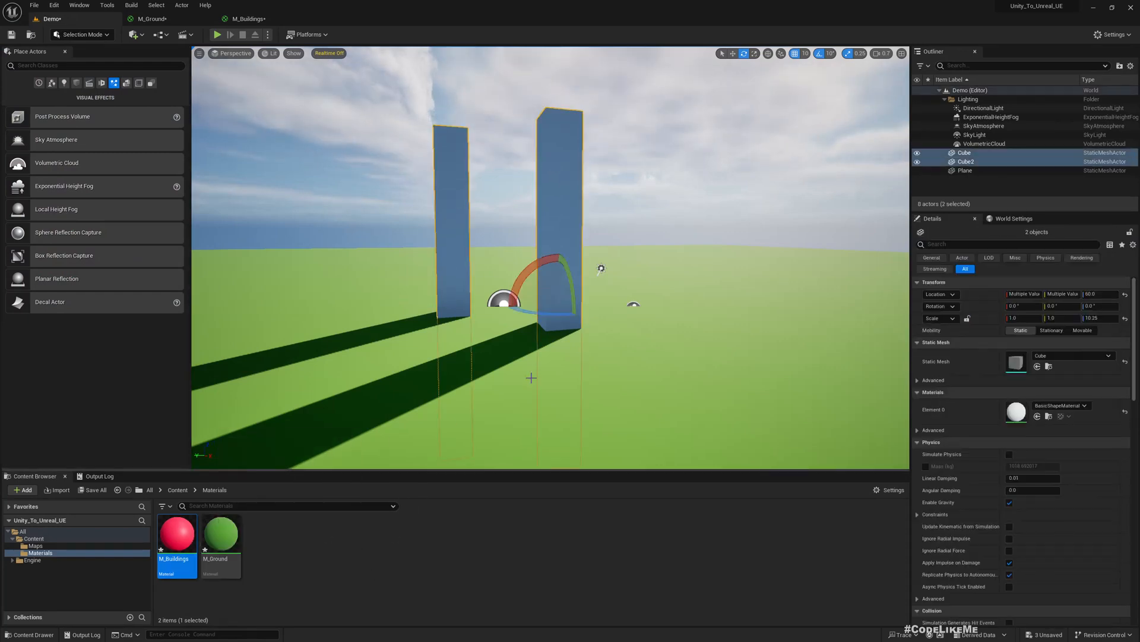
left_click_drag(177, 536, 1028, 410)
Examine the red columns and green ground from several angles in a full-screen viewport with editor icons hidden
right_click_drag(683, 280, 371, 276)
key("d")
key("d")
left_click(760, 238)
key("d")
right_click_drag(765, 243, 683, 220)
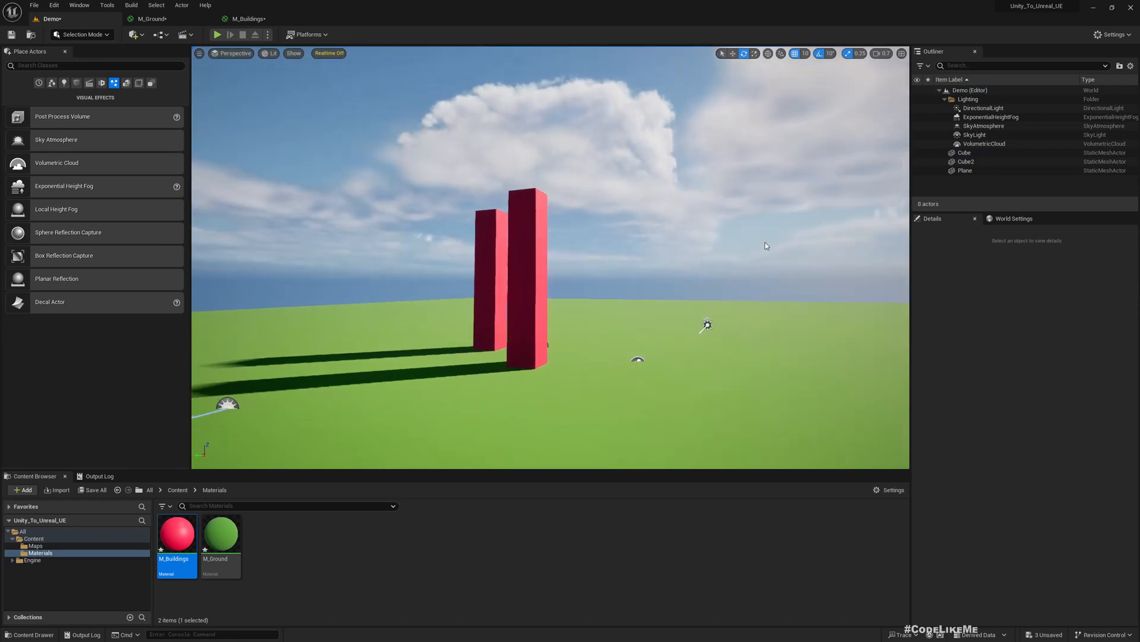
mouse_move(766, 245)
right_mouse_down()
mouse_move(814, 267)
mouse_move(784, 258)
right_mouse_up()
key("F11")
key("g")
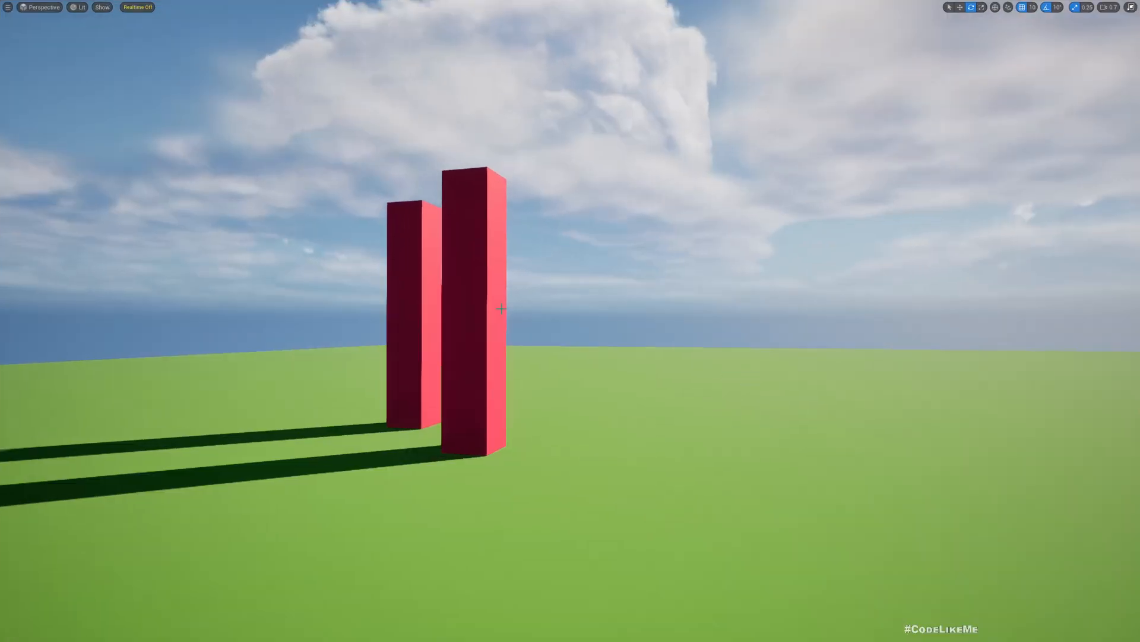
right_click_drag(561, 365, 363, 353)
key("d")
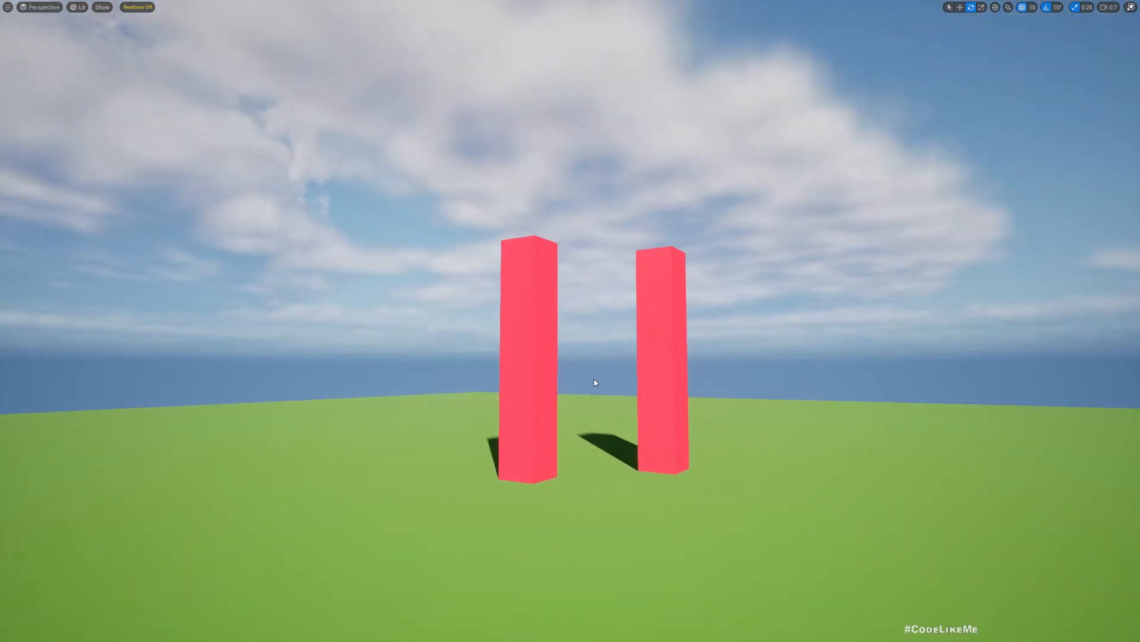
key("w")
mouse_move(594, 379)
right_mouse_down()
mouse_move(760, 428)
mouse_move(879, 431)
mouse_move(598, 382)
right_mouse_up()
key("a")
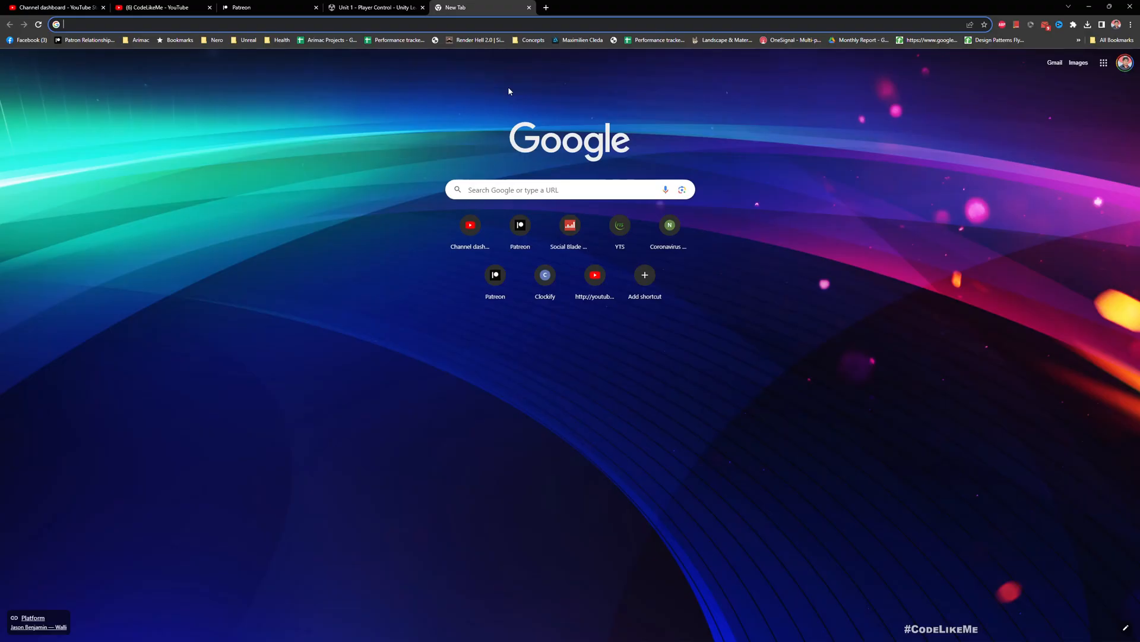
Search the web in the browser for "seamless grass" and browse the grass textures on Textures.com
type("seamless gr")
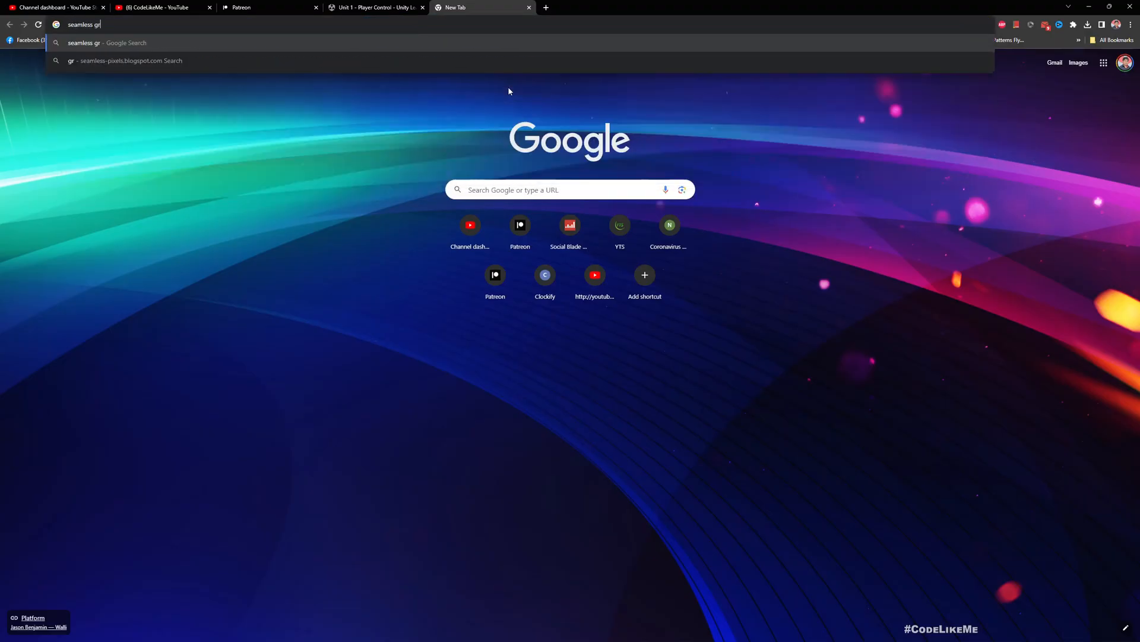
type("ass")
key("Return")
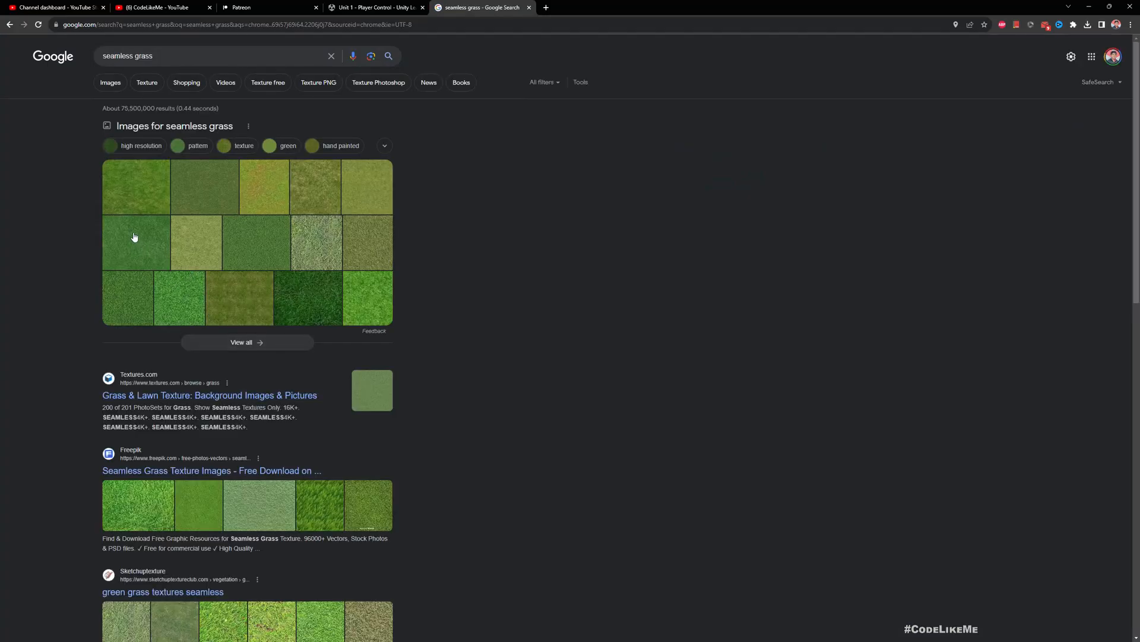
left_click(186, 394)
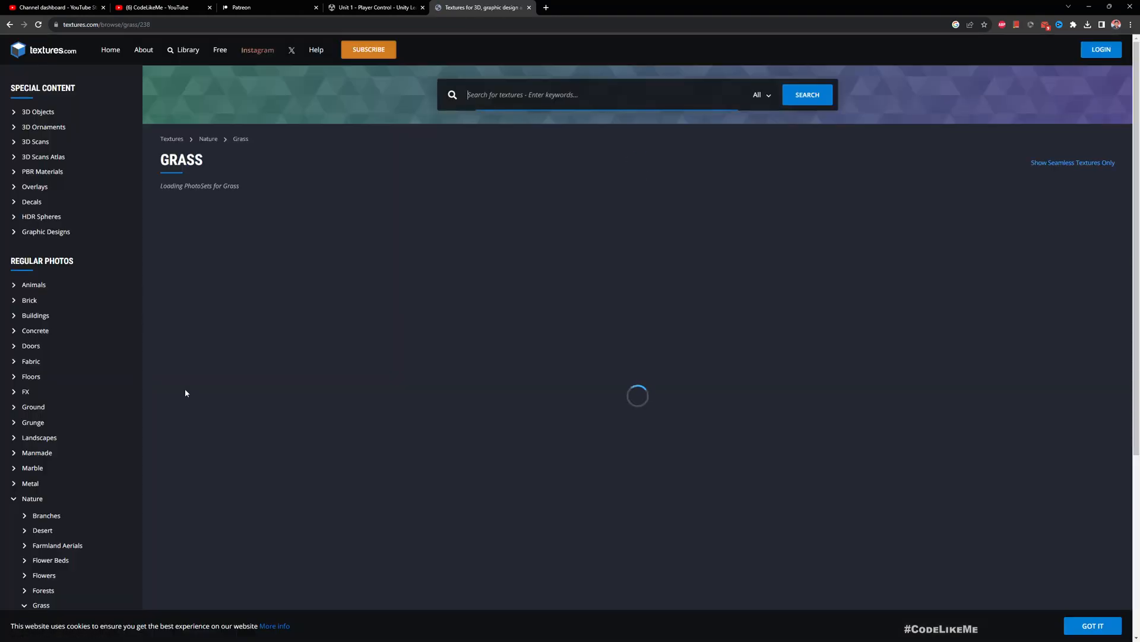
scroll(312, 332, "down", 1)
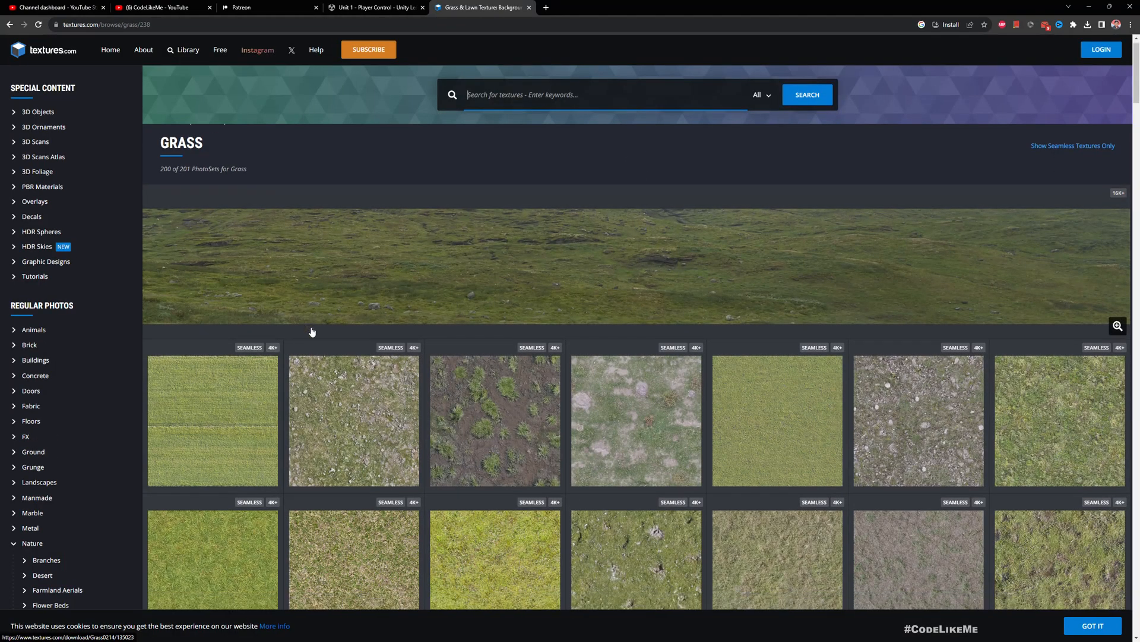
scroll(313, 332, "down", 3)
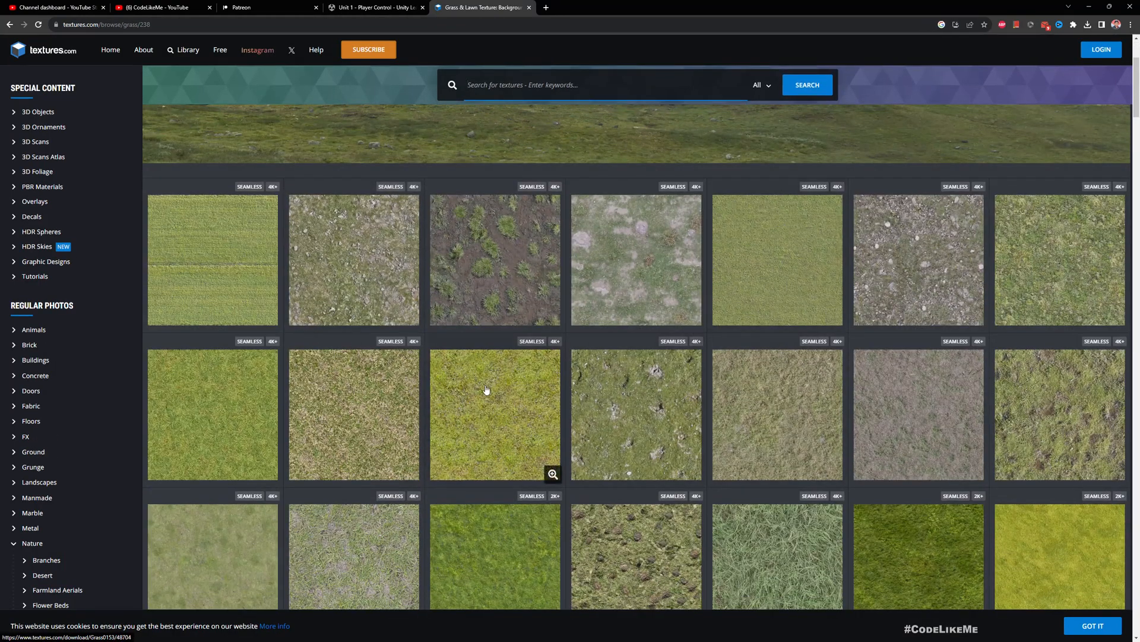
Open the GRASS0153 texture set and try to download the 1024x1024 version of seamless Image 2
left_click(486, 390)
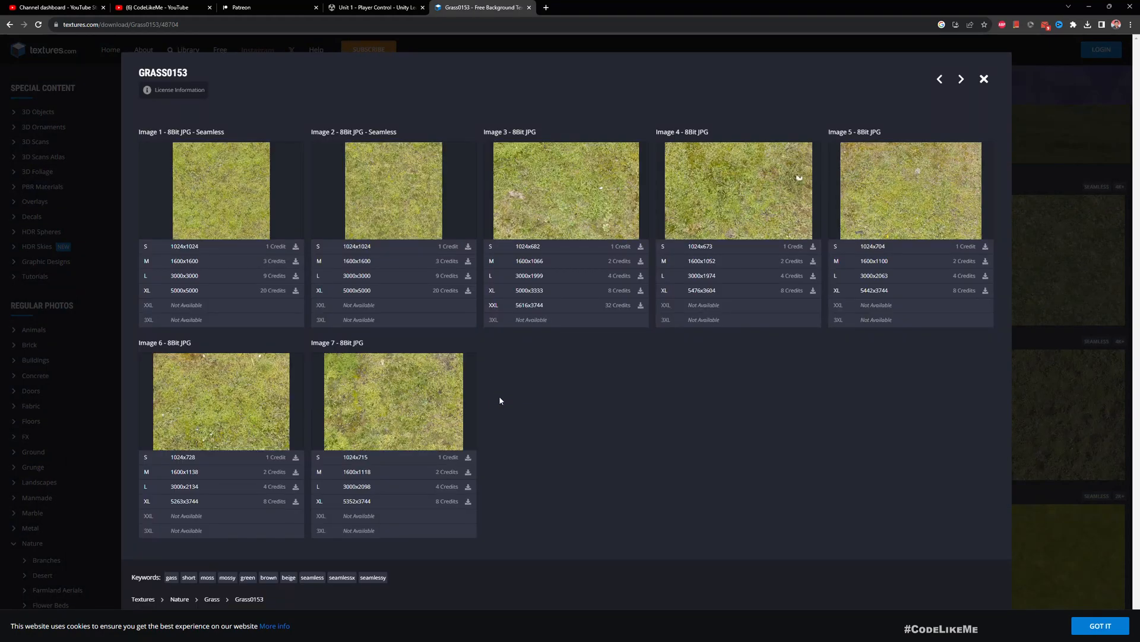
left_click(468, 247)
left_click(369, 7)
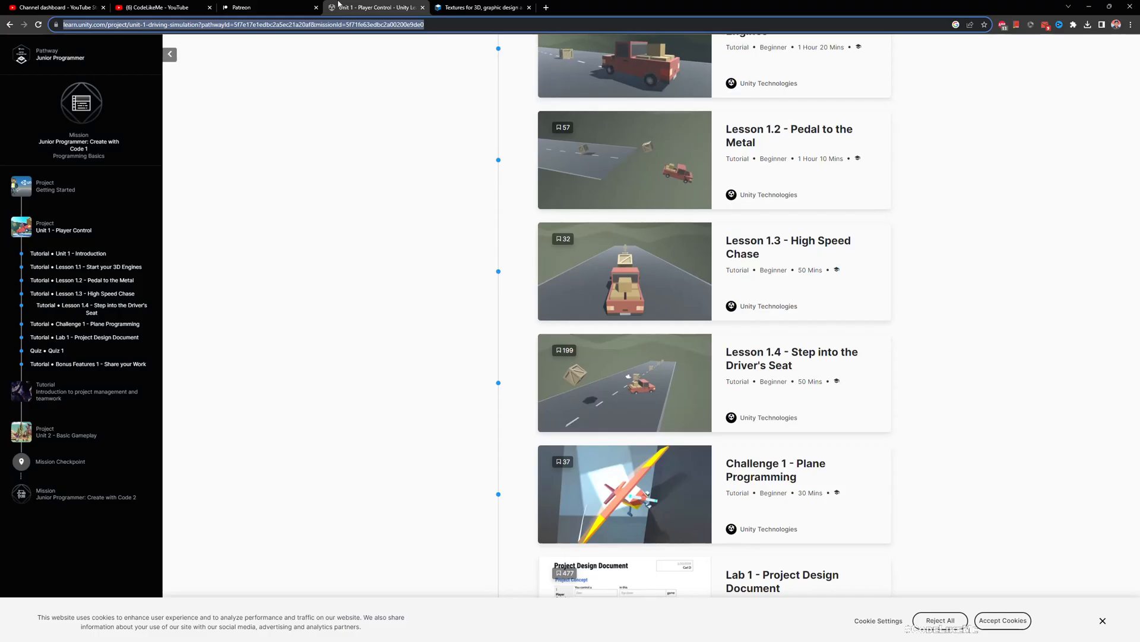
key("ctrl+Tab")
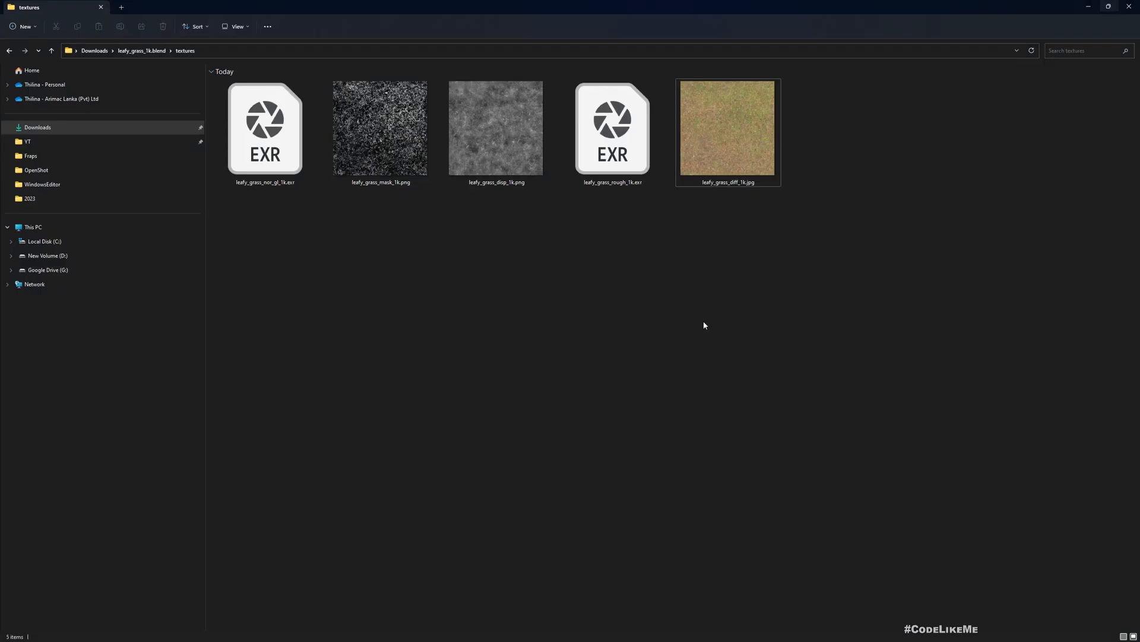
Select leafy_grass_nor_gl_1k.exr and leafy_grass_diff_1k.jpg in the downloaded textures folder and carry them over to the Unity project window
left_click(752, 125)
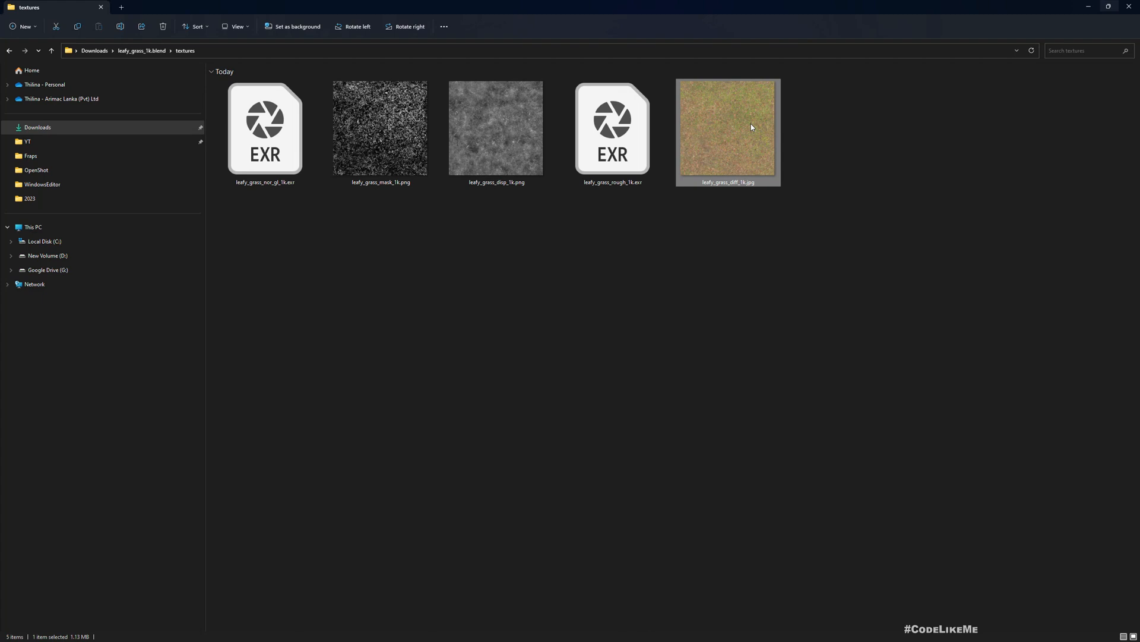
left_click(853, 227)
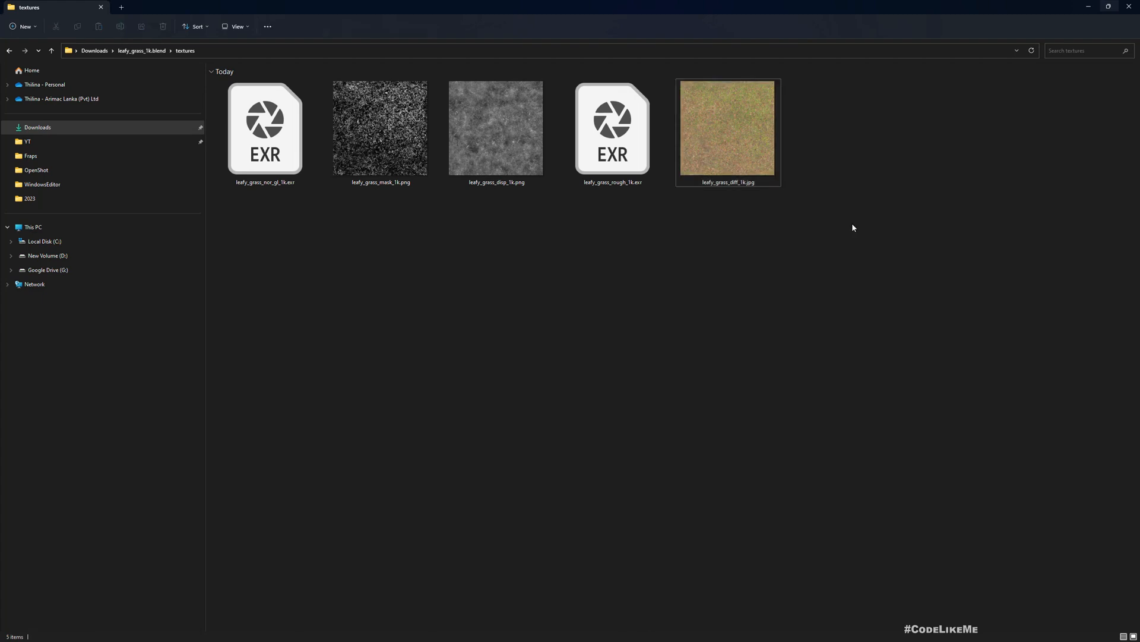
left_click(771, 178)
left_click(242, 126)
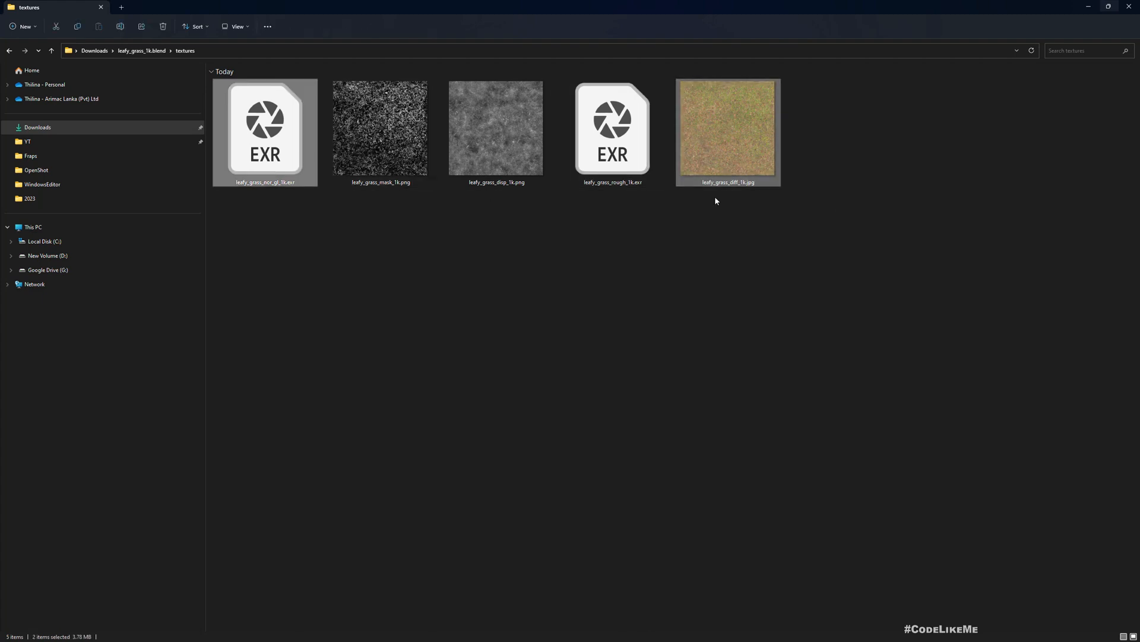
left_click(740, 143, "ctrl")
left_click_drag(741, 144, 871, 320)
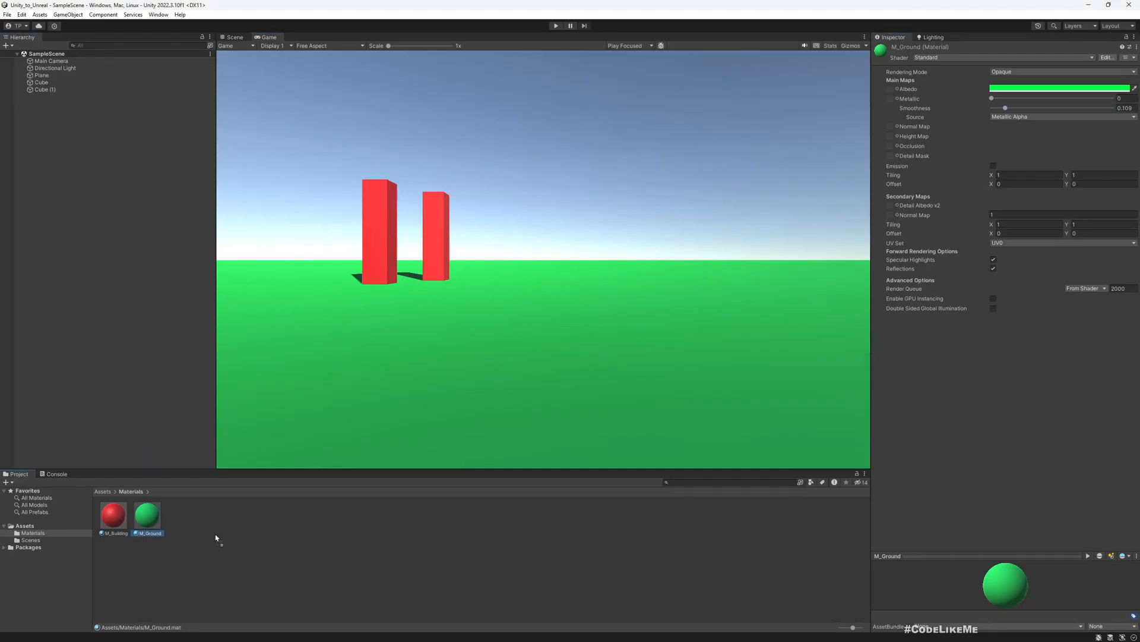
Create a folder named Textures inside the Unity project's Assets folder
right_click(28, 530)
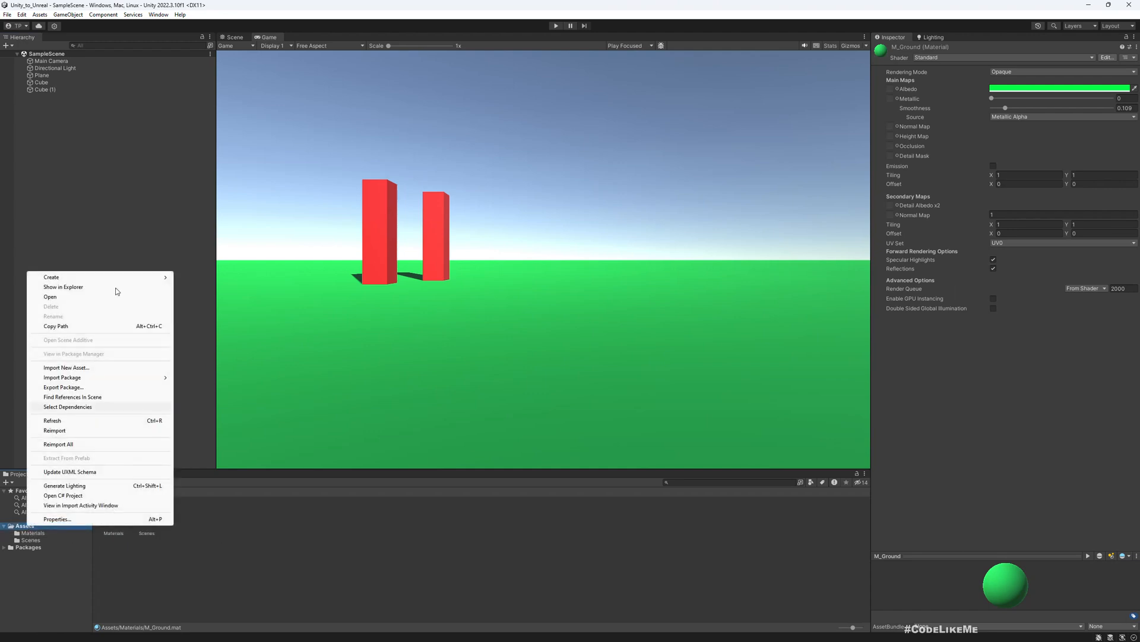
mouse_move(79, 277)
left_click(218, 215)
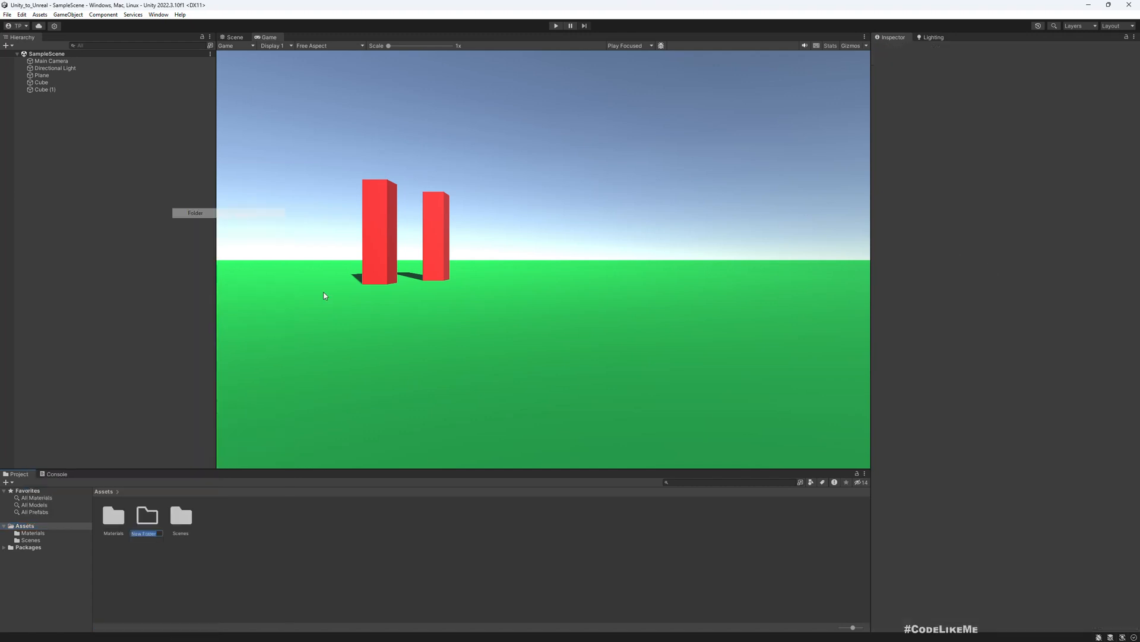
type("Textures")
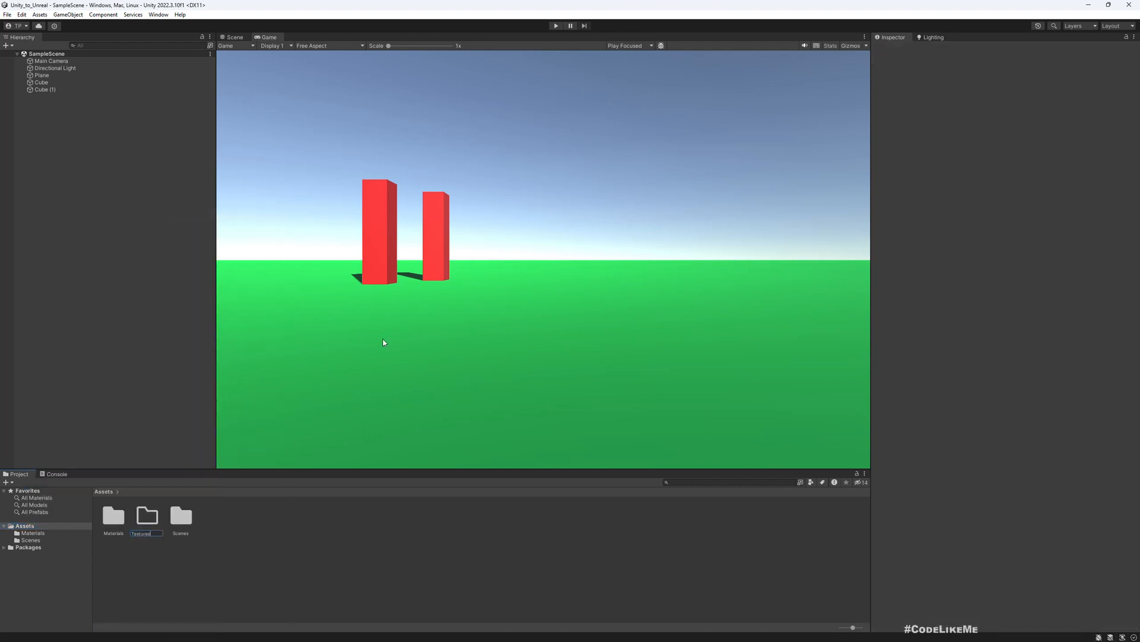
key("Return")
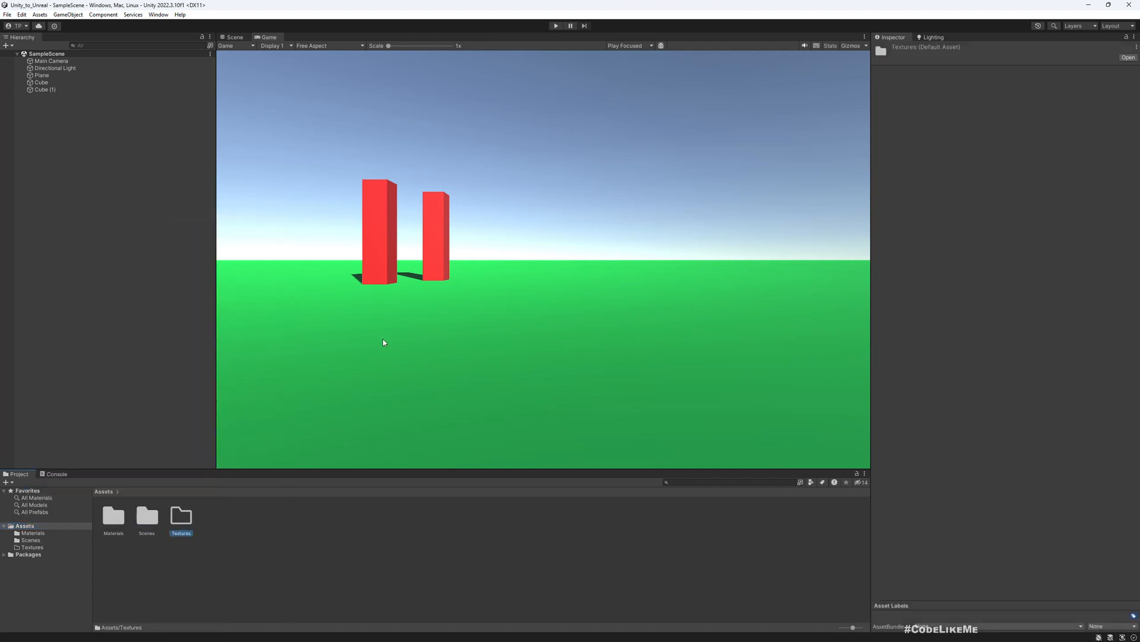
Import leafy_grass_nor_gl_1k.exr and leafy_grass_diff_1k.jpg from the downloaded textures folder into the Unity Textures folder
key("alt+Tab")
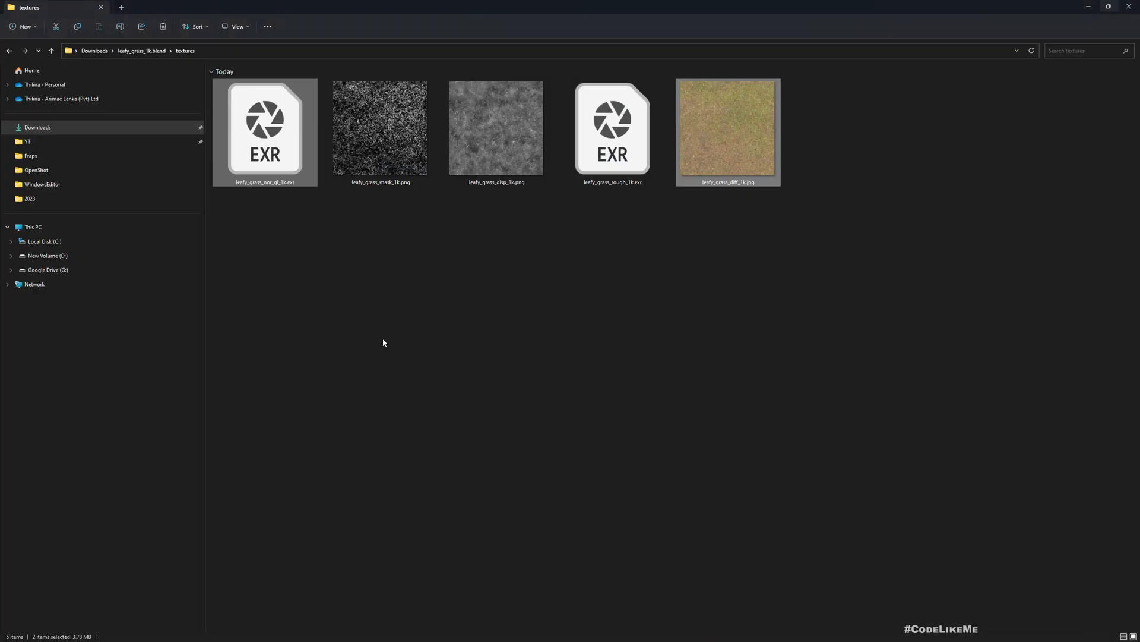
left_click_drag(719, 130, 352, 550)
left_click(351, 550)
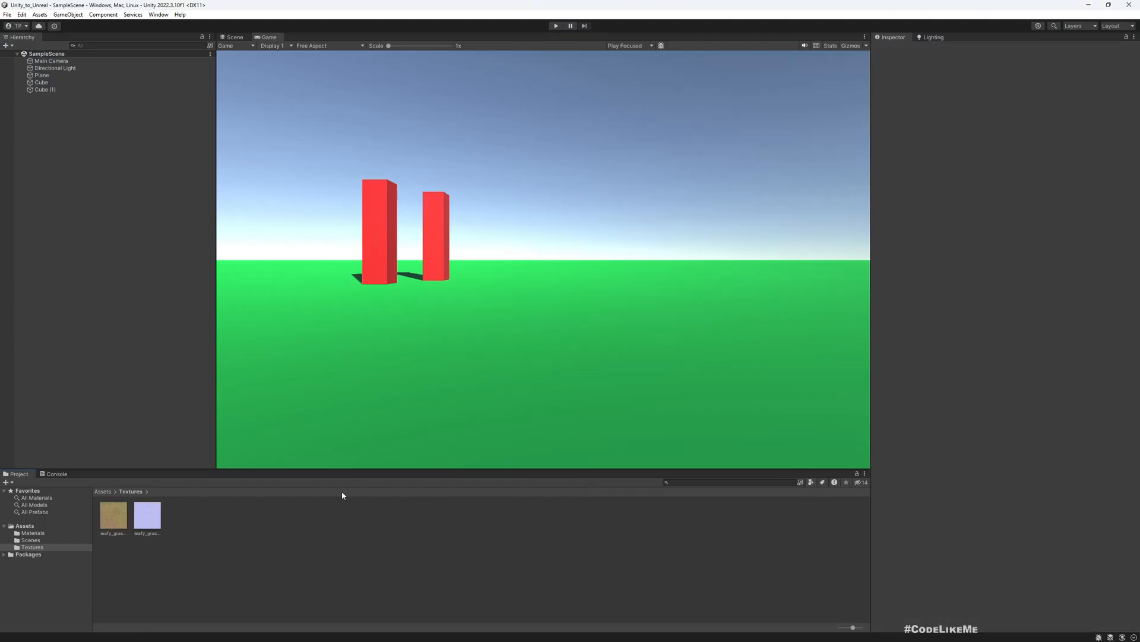
left_click(39, 533)
left_click(114, 518)
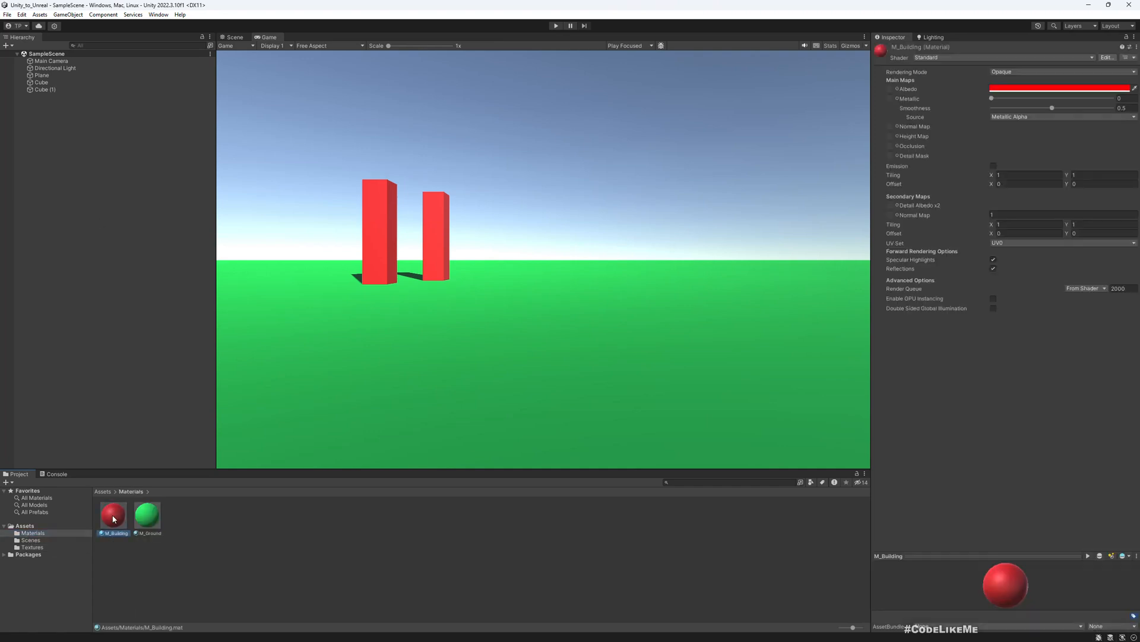
left_click(28, 547)
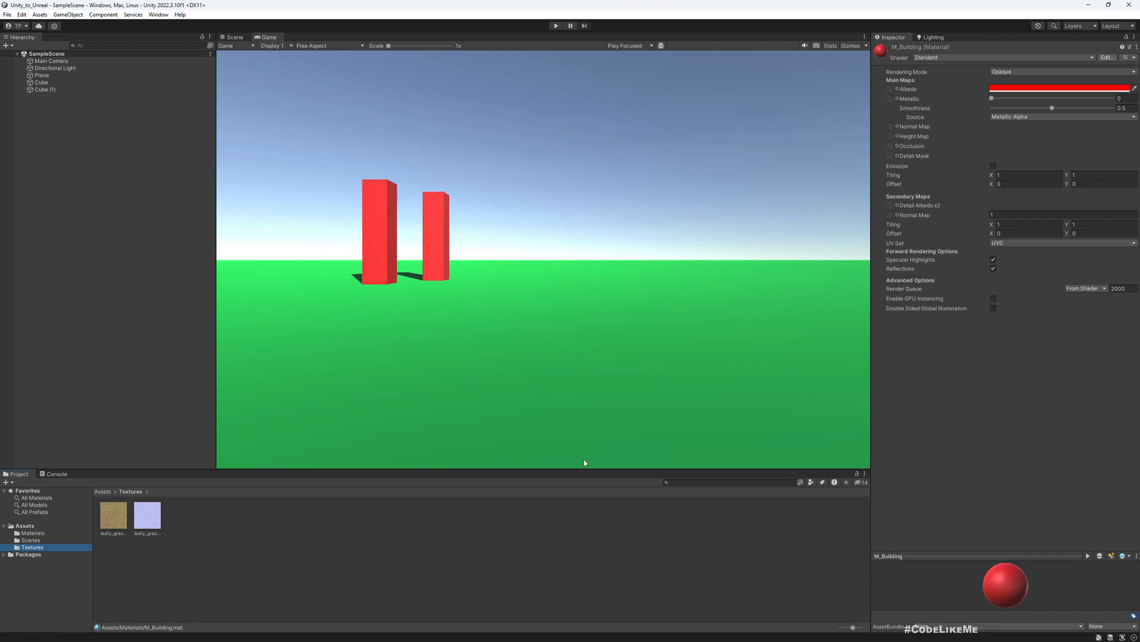
left_click_drag(107, 523, 889, 89)
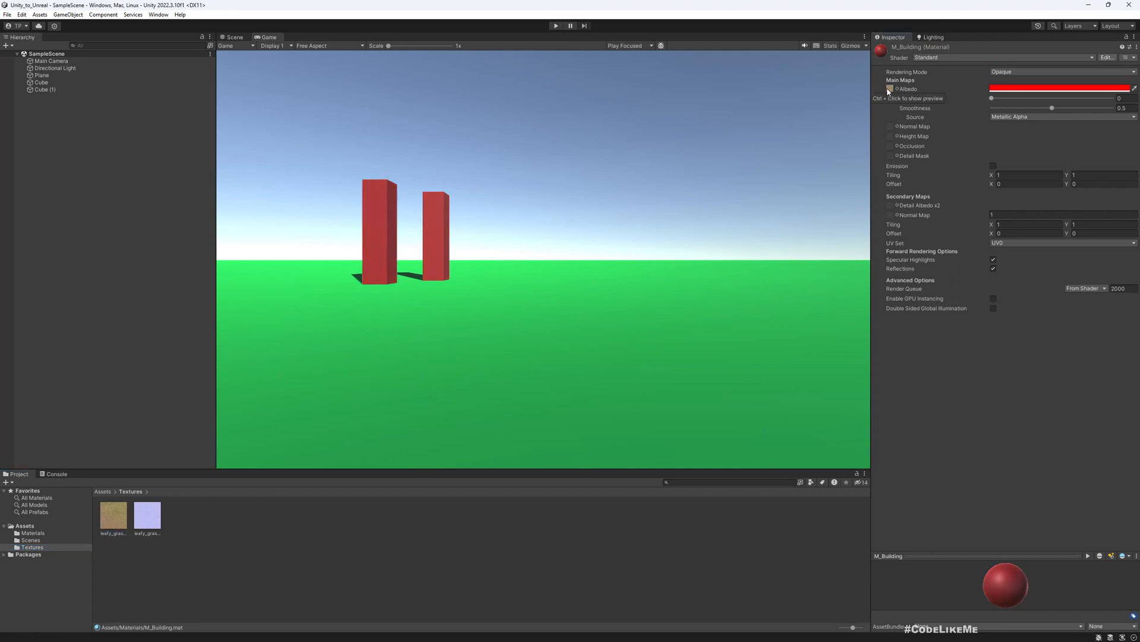
key("ctrl+z")
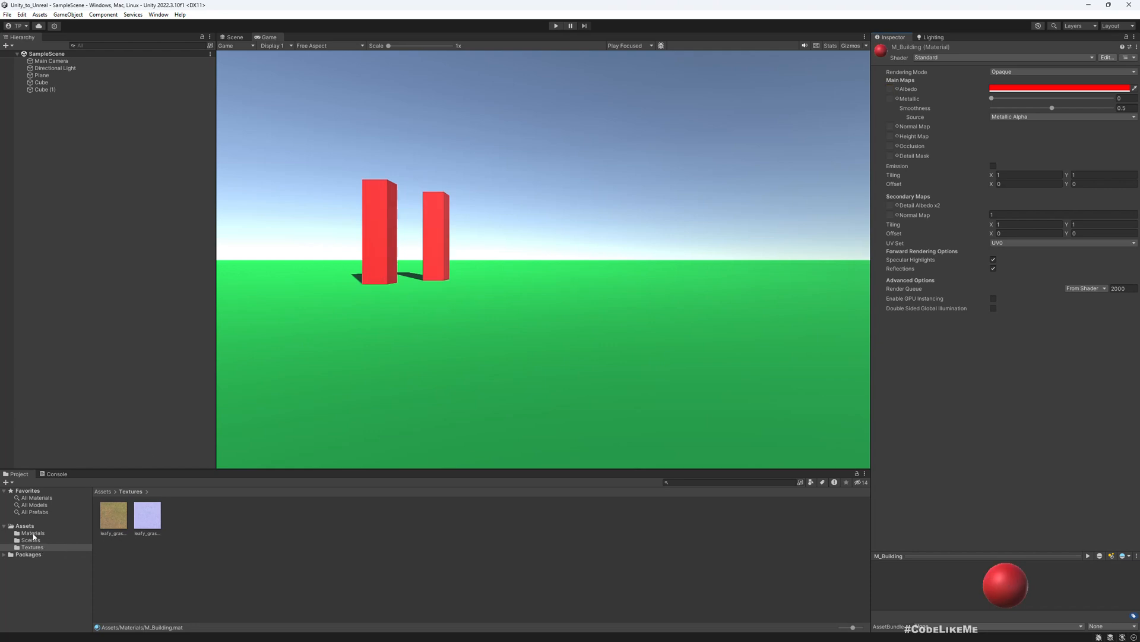
Assign the leafy grass diffuse texture as M_Ground's Albedo map and the leafy grass normal texture as its Normal Map
left_click(39, 534)
left_click(152, 522)
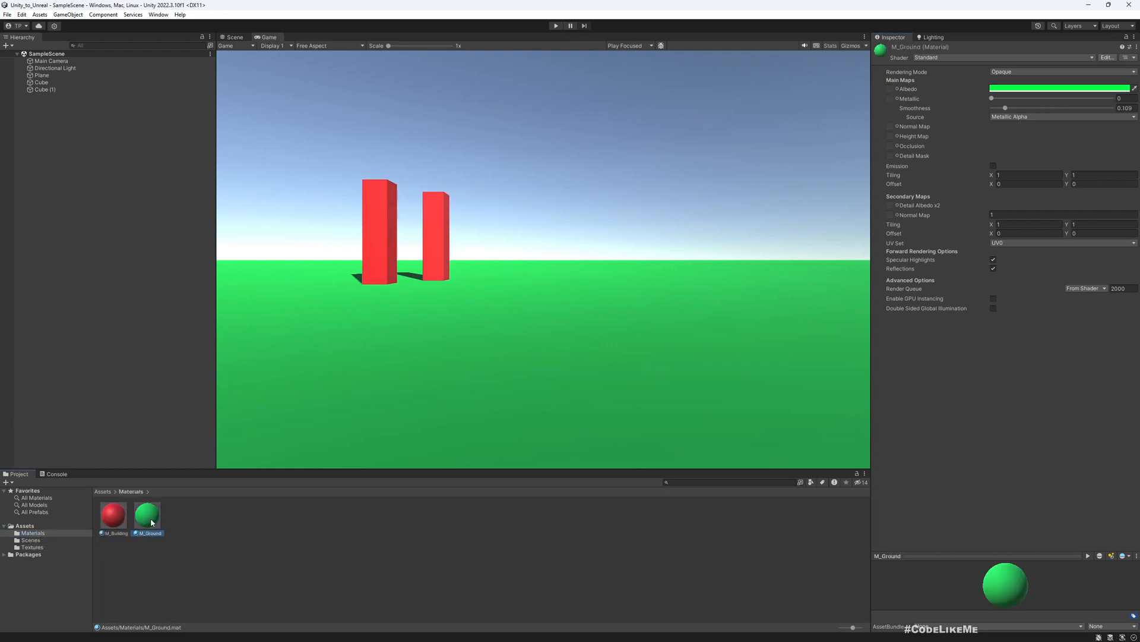
left_click(39, 549)
left_click_drag(114, 514, 1011, 112)
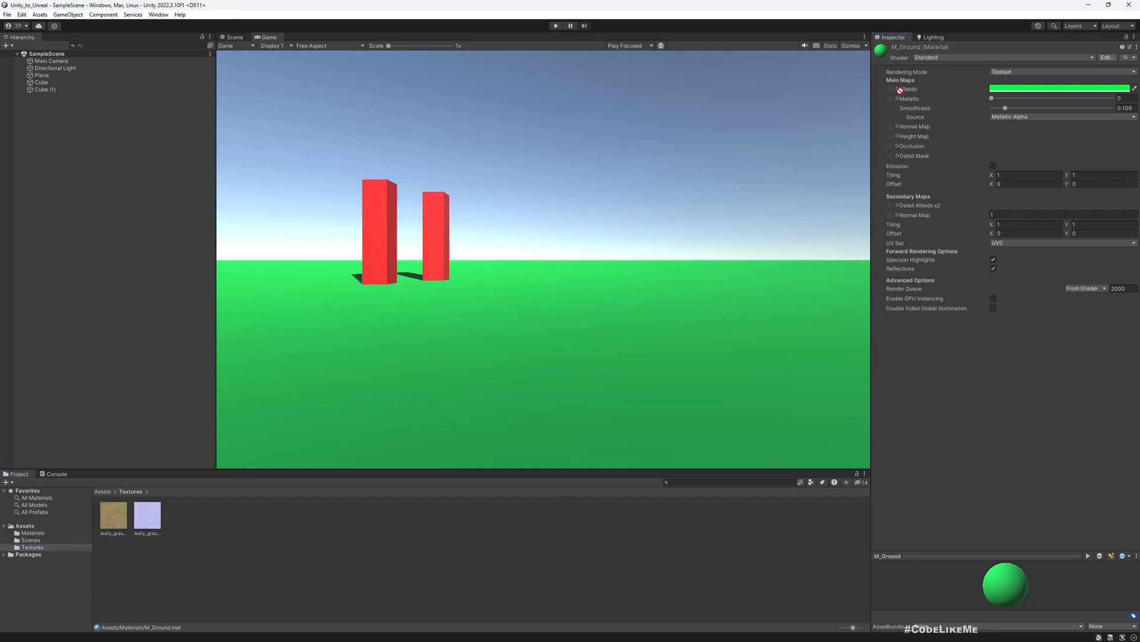
left_click_drag(900, 90, 897, 92)
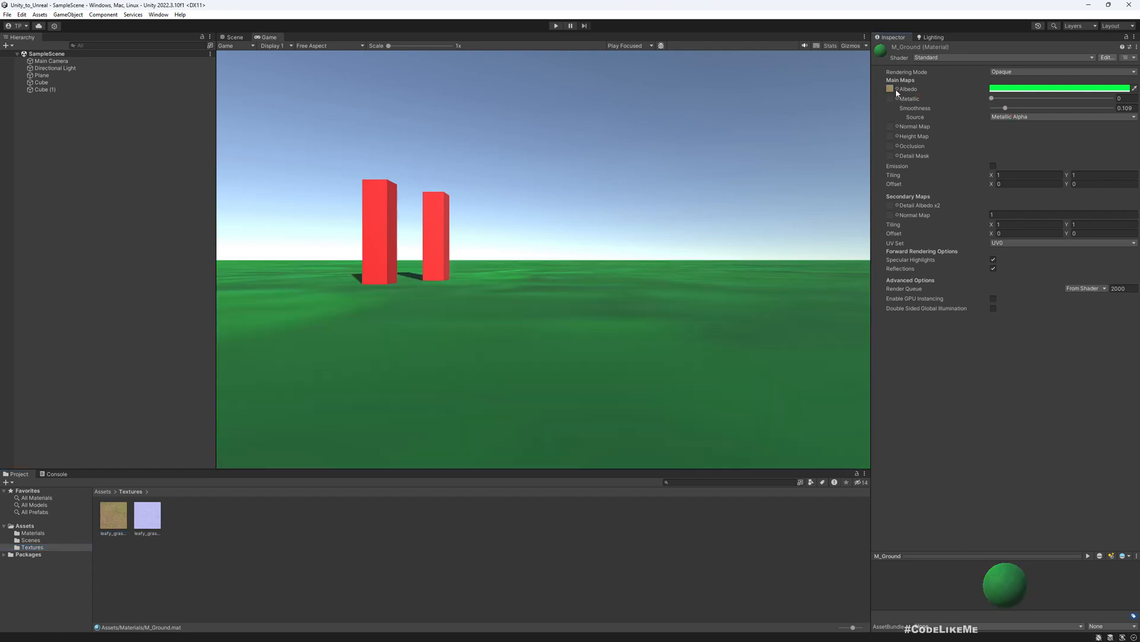
left_click_drag(149, 530, 894, 126)
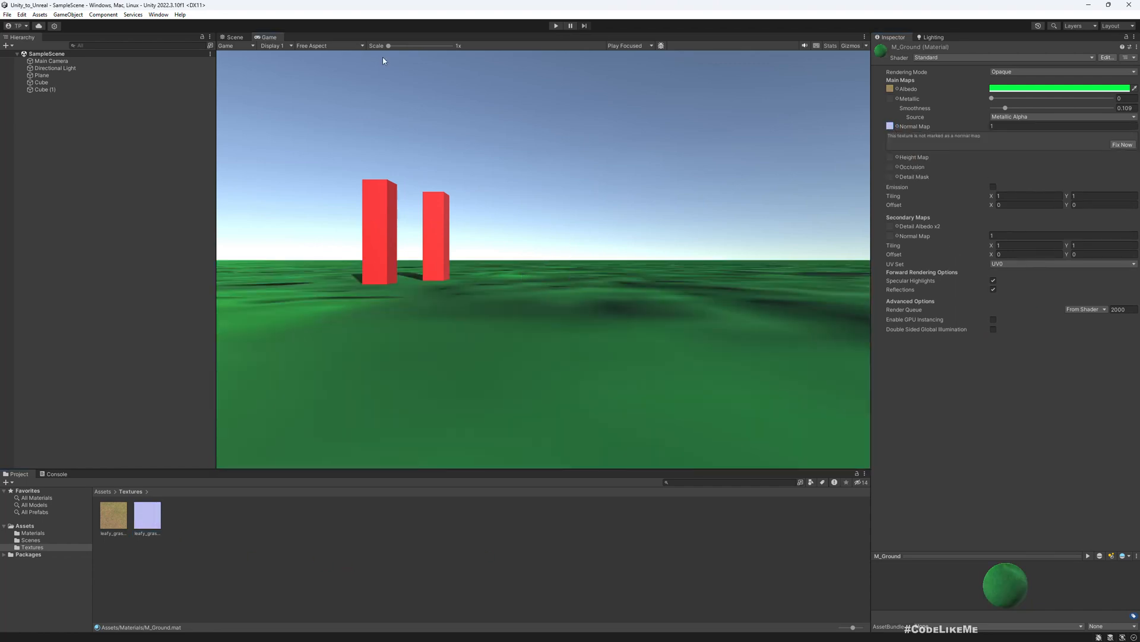
Set M_Ground's main map tiling to X 10 and Y 10 while viewing the ground in the Scene view
left_click(237, 38)
right_click_drag(690, 318, 713, 366)
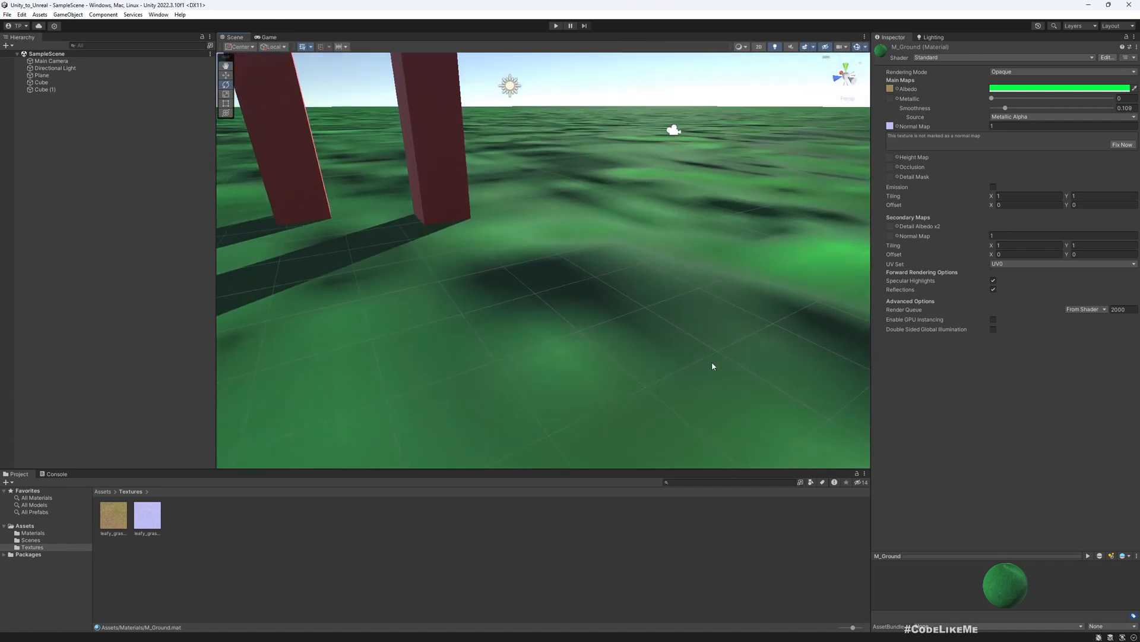
left_click(1027, 196)
type("10")
key("Tab")
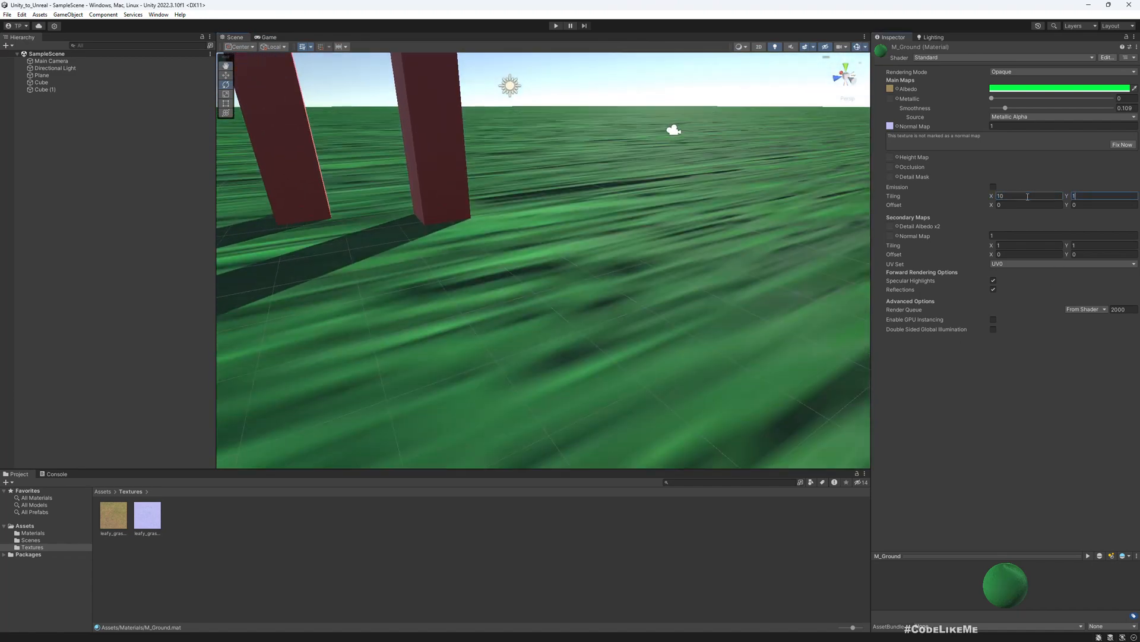
type("10")
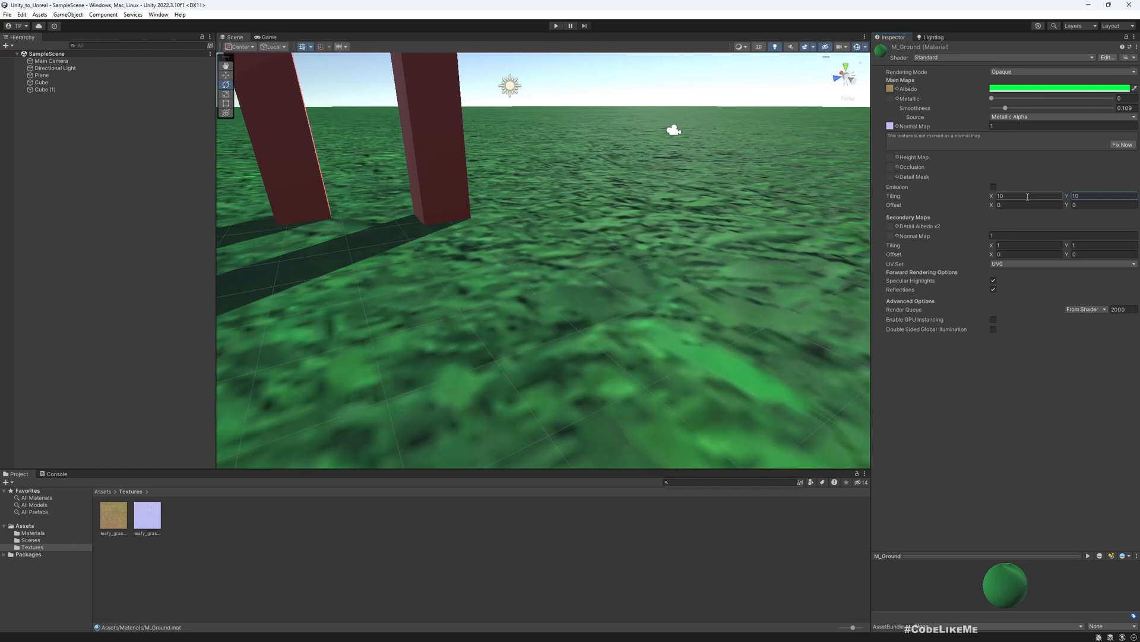
Increase M_Ground's main map tiling to X 100 and Y 100
left_click(1028, 197)
type("100")
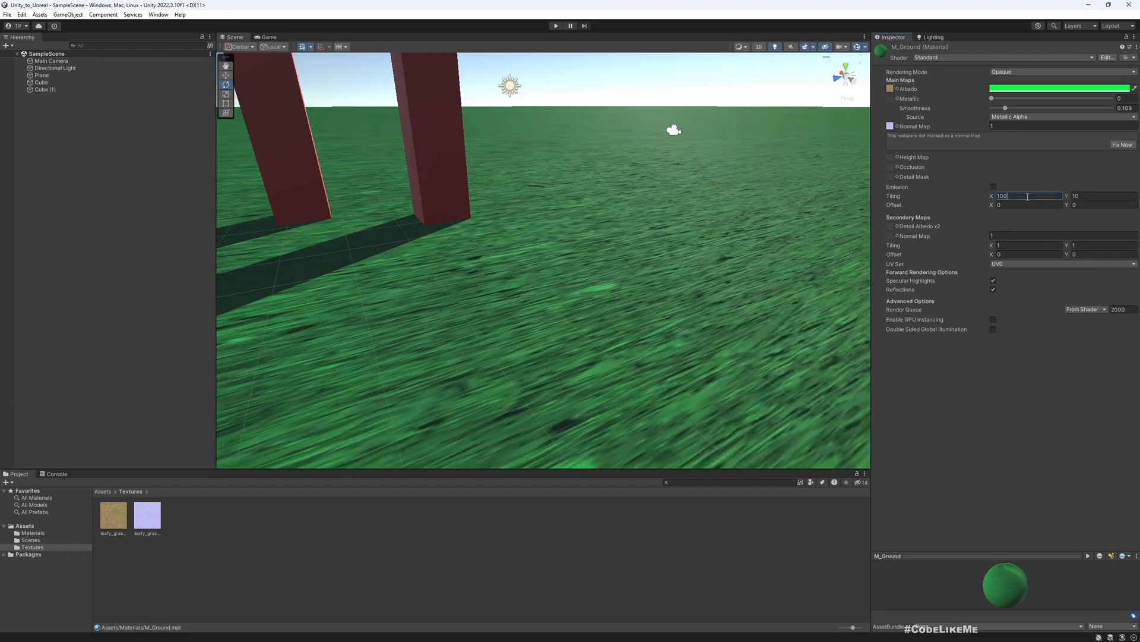
key("Tab")
type("100")
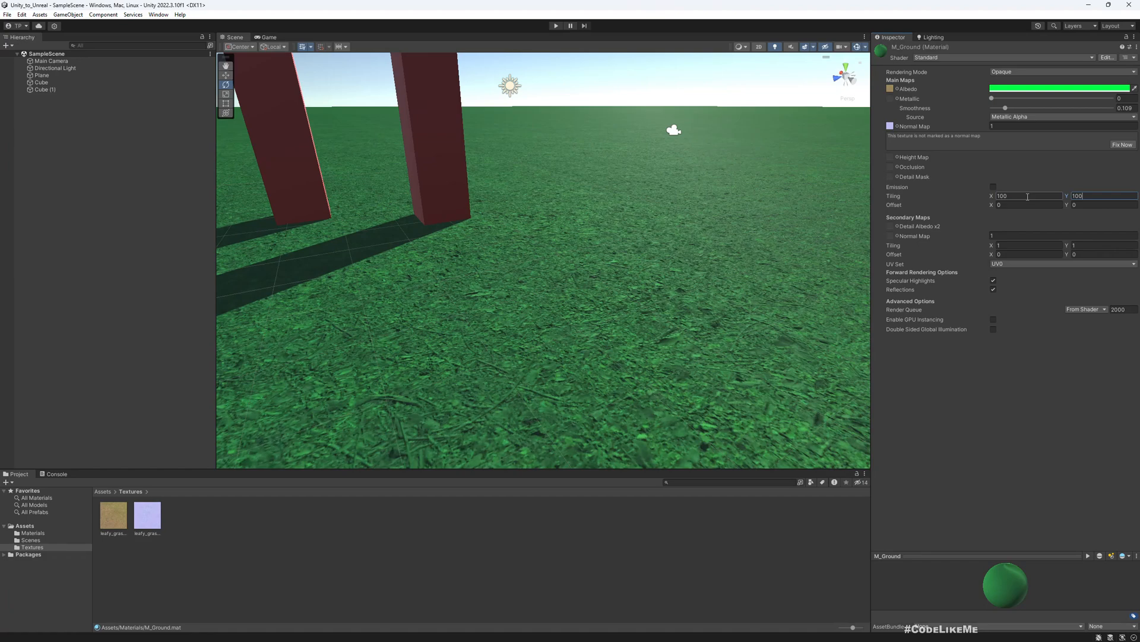
Set M_Ground's Albedo color to white (FFFFFF) so the grass texture is no longer tinted
key("s")
right_click_drag(527, 233, 622, 257)
key("w")
key("a")
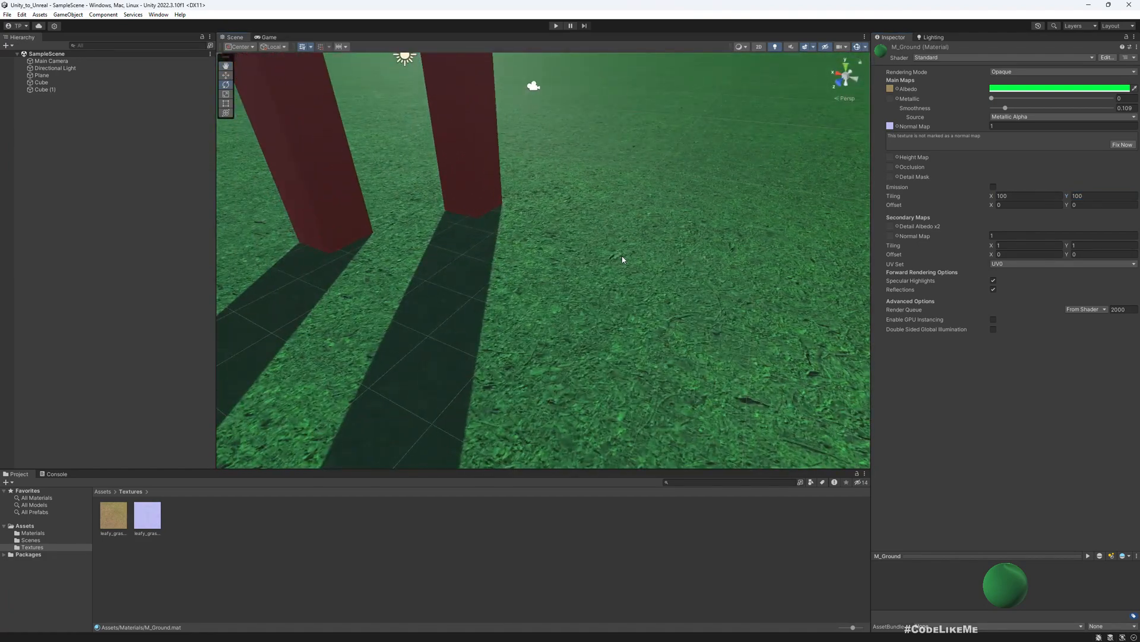
left_click(1120, 86)
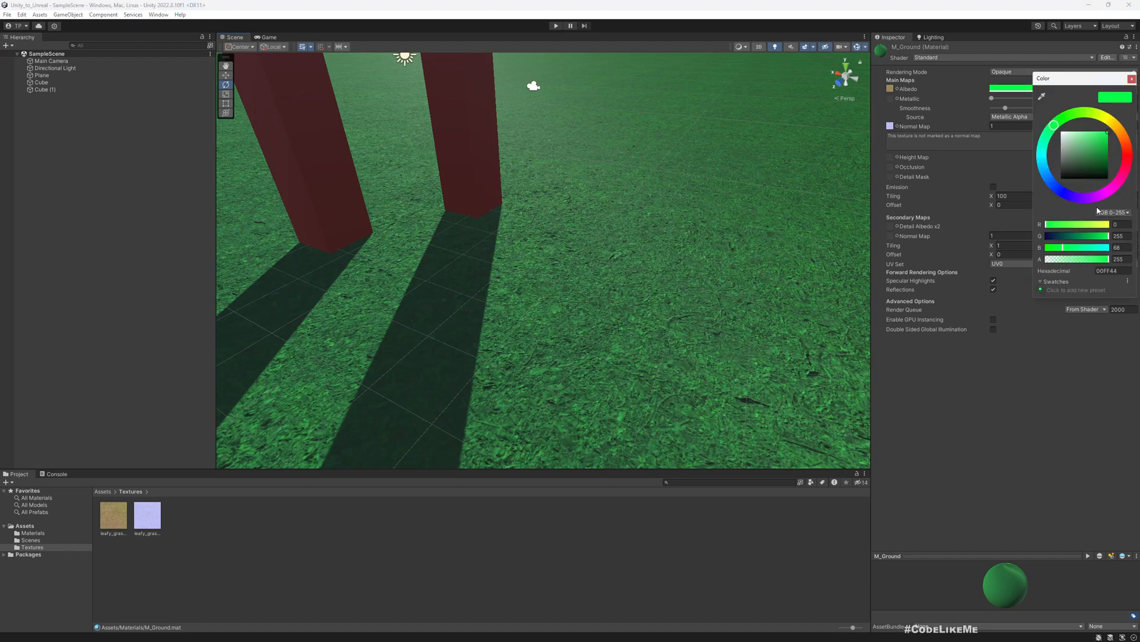
left_click_drag(1085, 144, 892, 23)
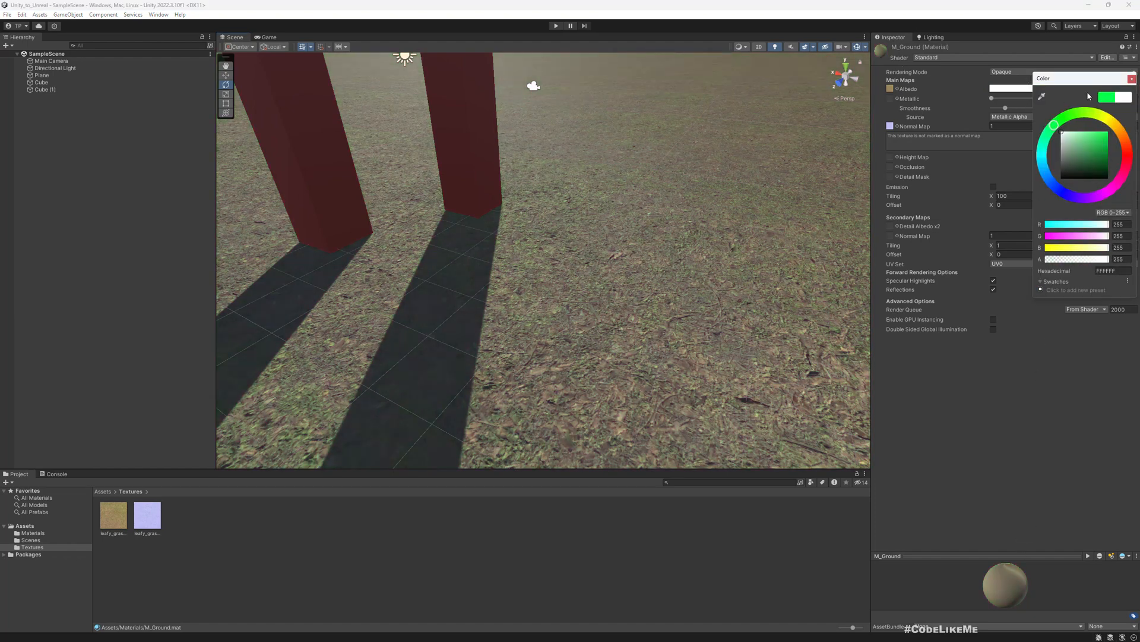
left_click(1131, 78)
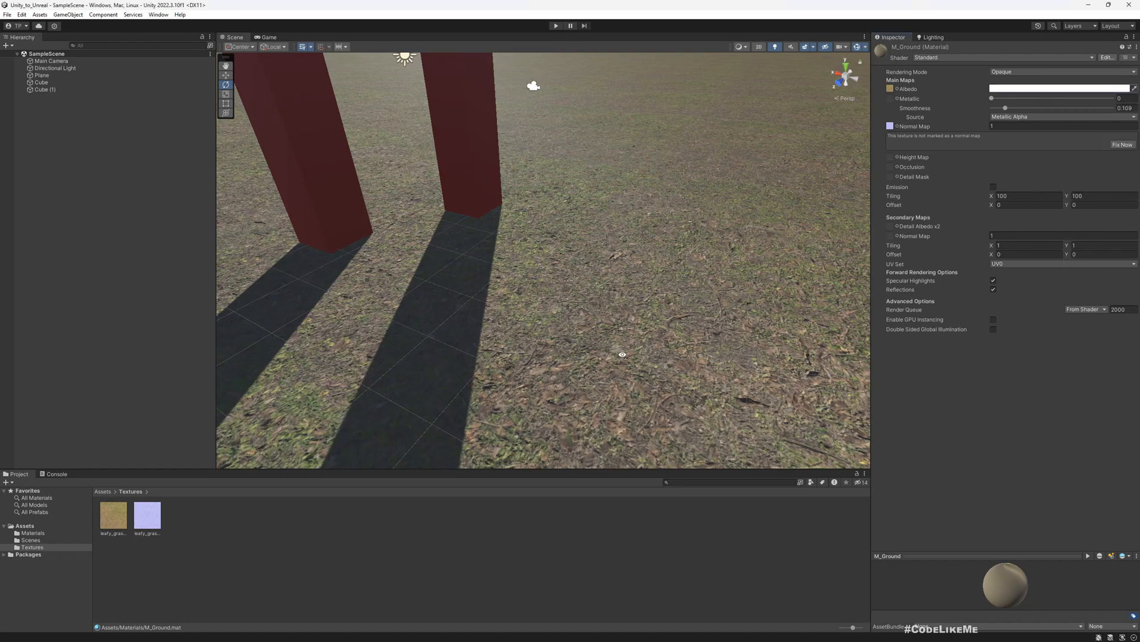
Set M_Ground's main map tiling to X 400 and Y 400 and check the ground in the Game and Scene views
right_click_drag(622, 354, 439, 325)
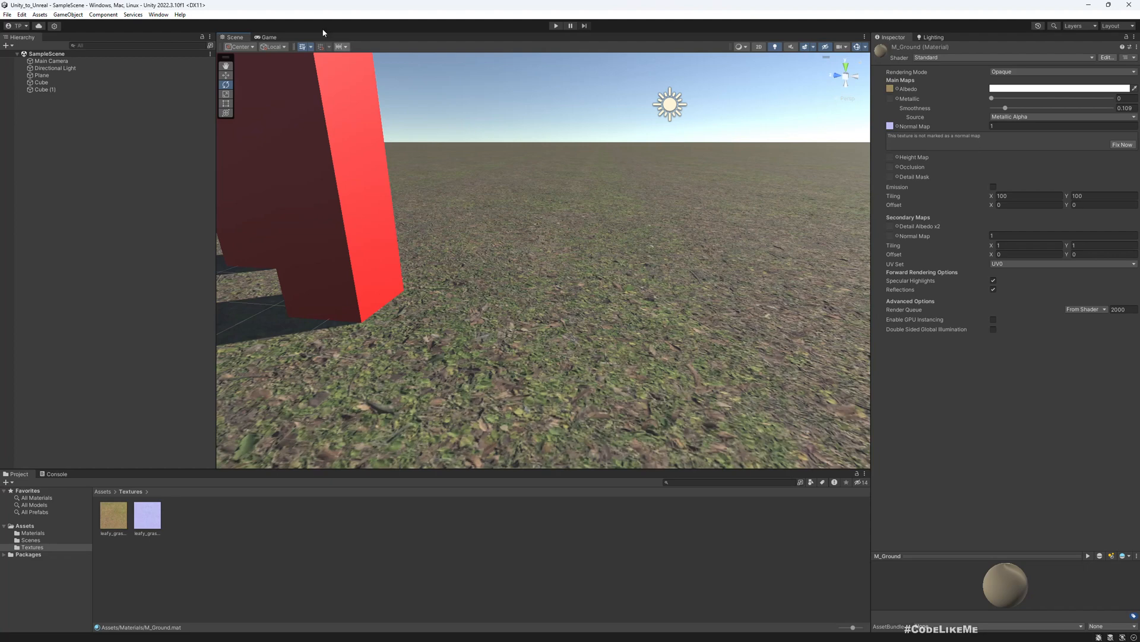
left_click(267, 37)
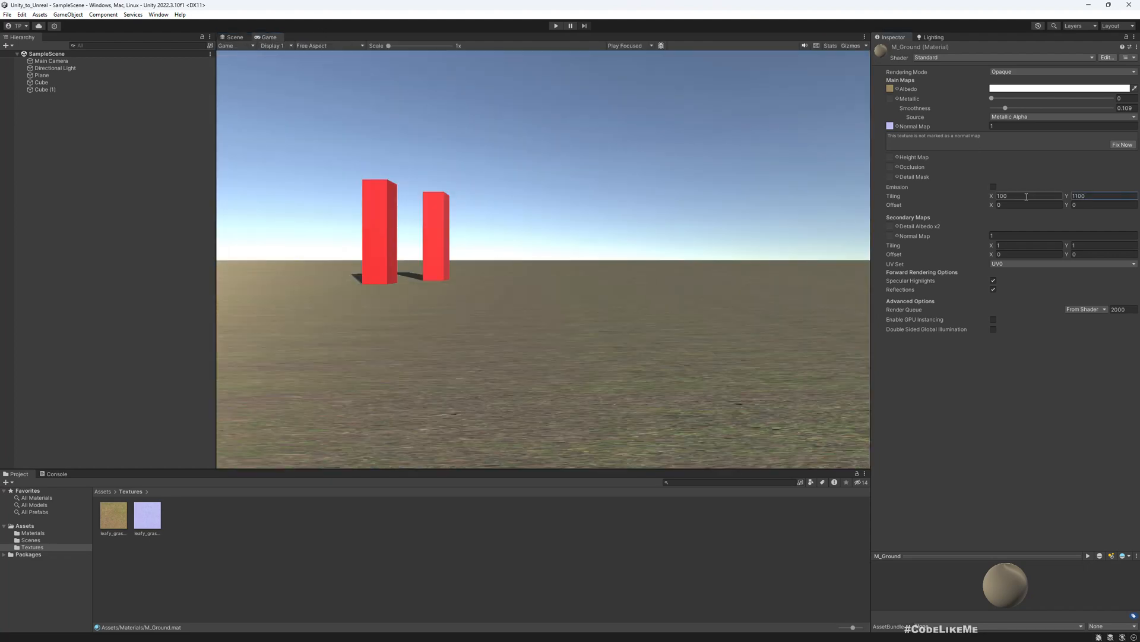
left_click_drag(1106, 198, 1004, 196)
type("40")
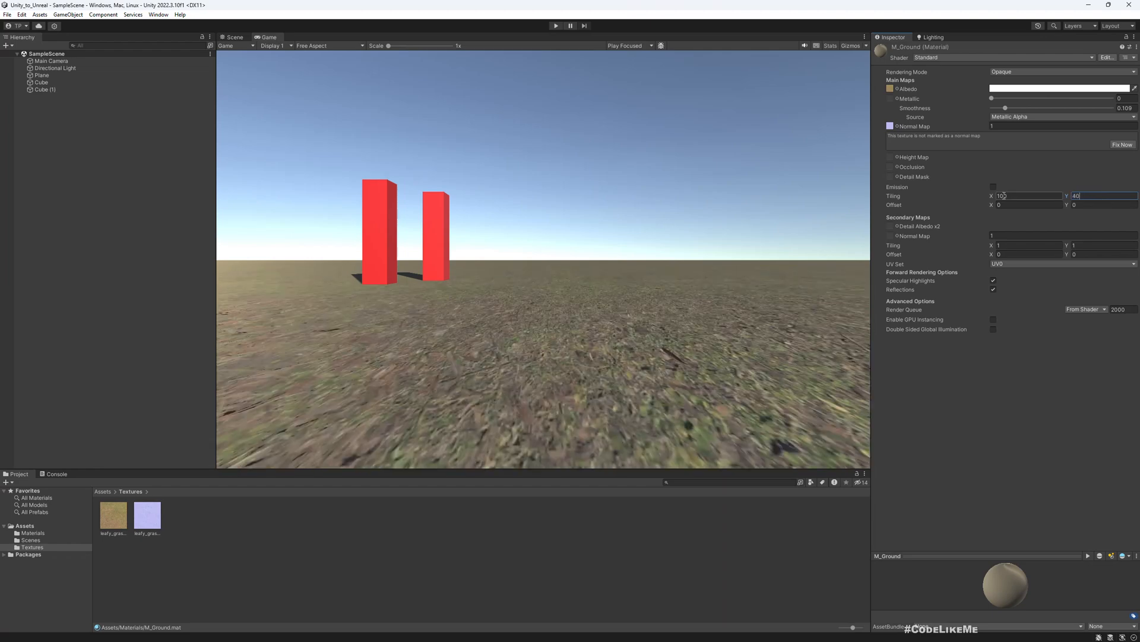
type("0")
left_click(1003, 196)
type("400")
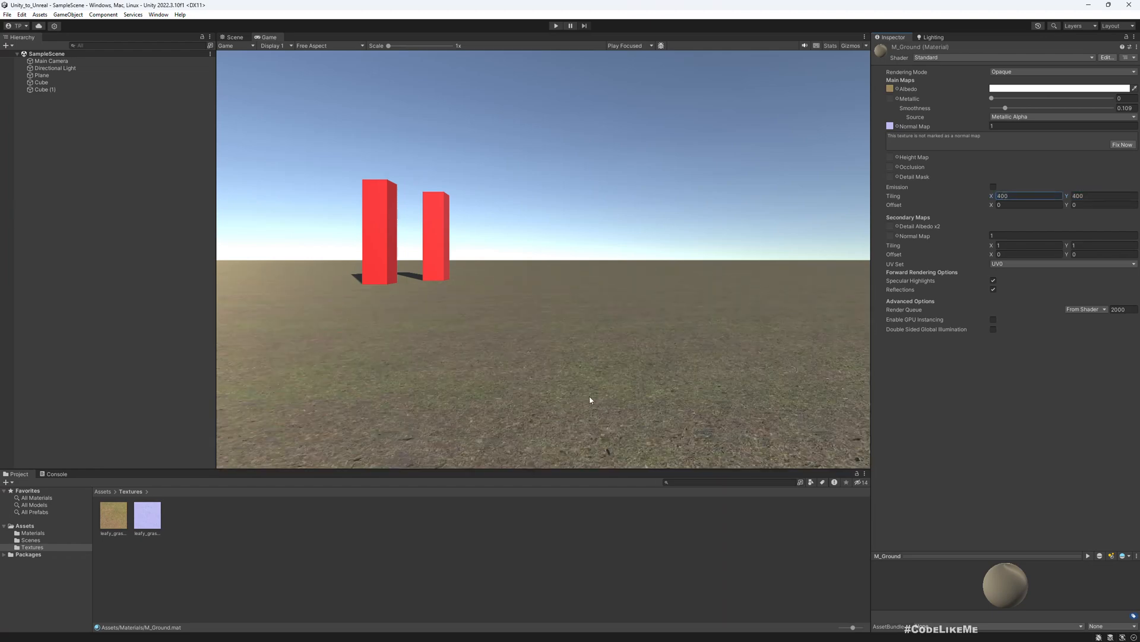
left_click(583, 353)
left_click(229, 34)
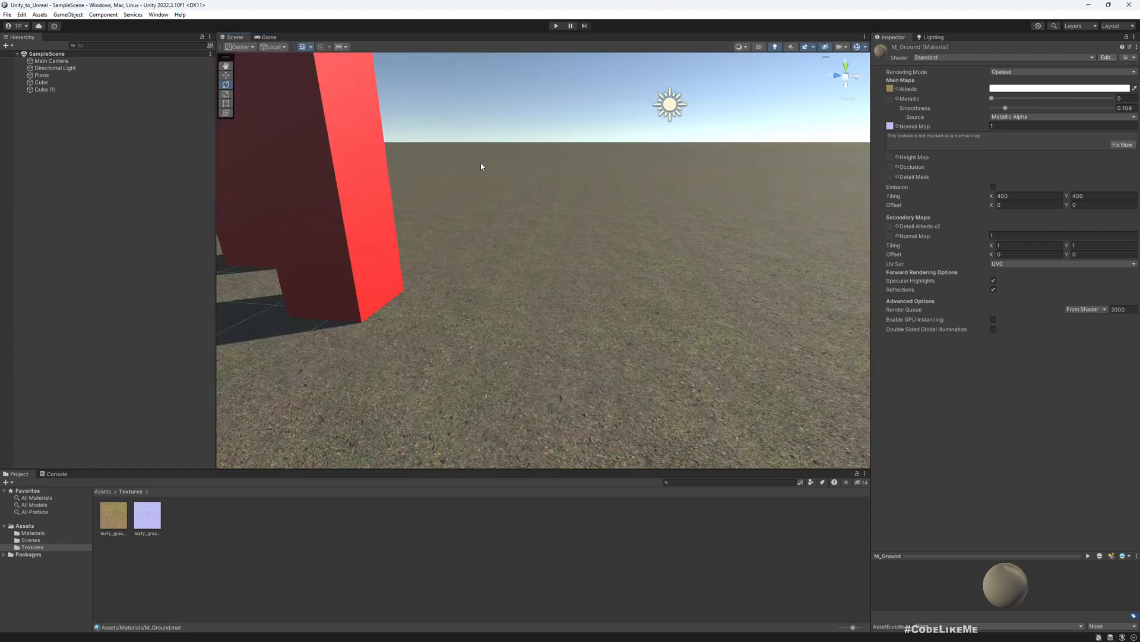
right_click_drag(481, 165, 621, 272)
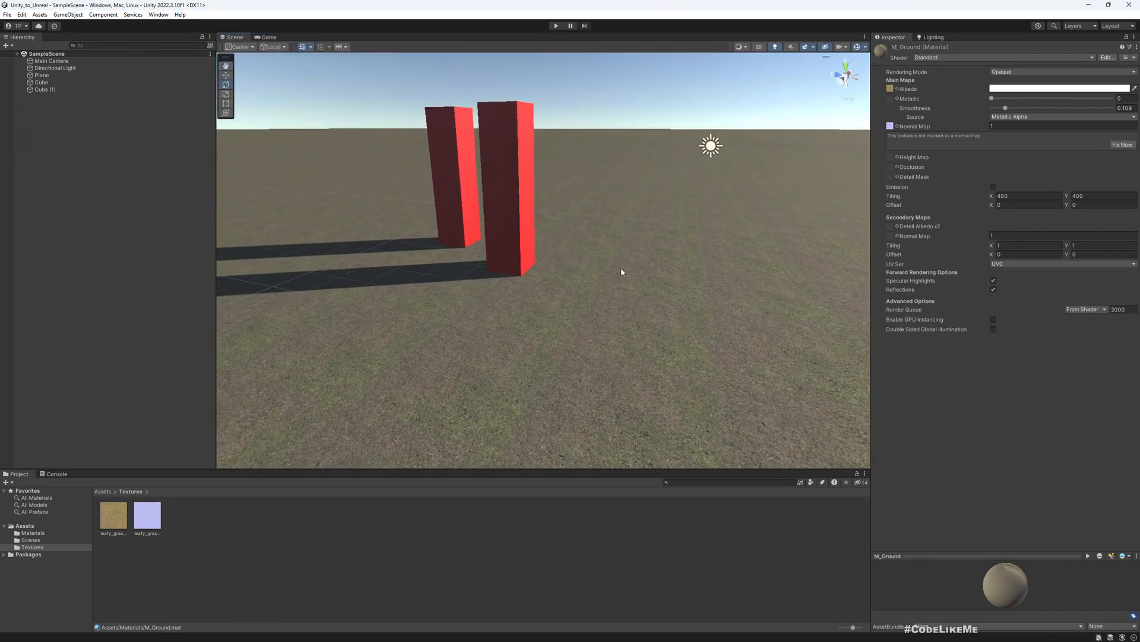
Switch to Unreal Engine and create a folder named textures inside the Content folder
left_click(258, 566)
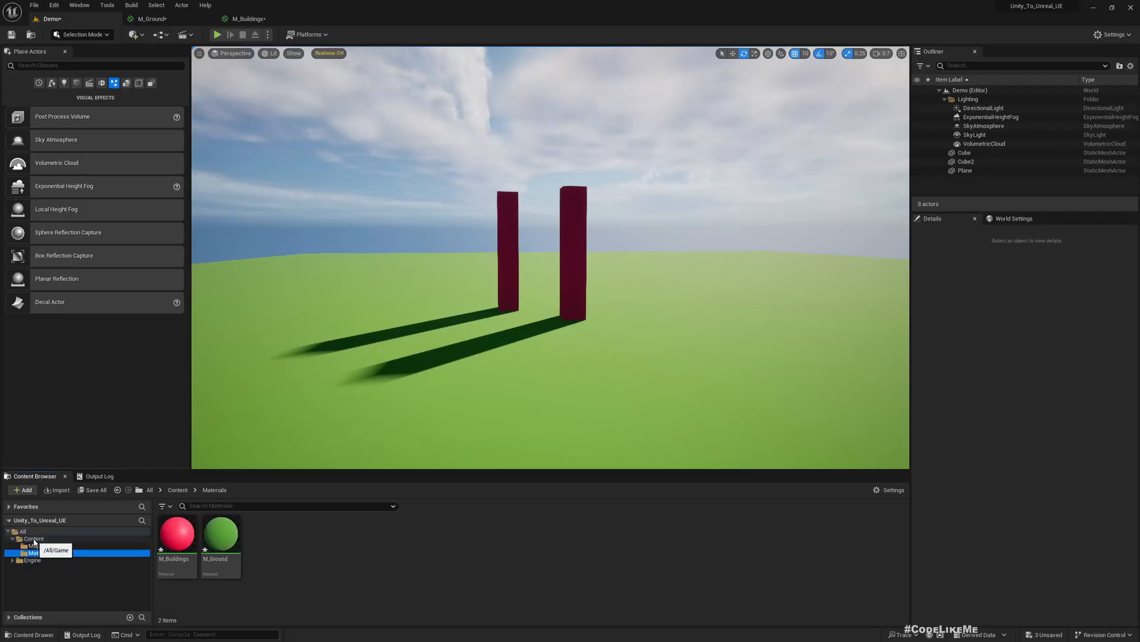
right_click(33, 538)
left_click(70, 350)
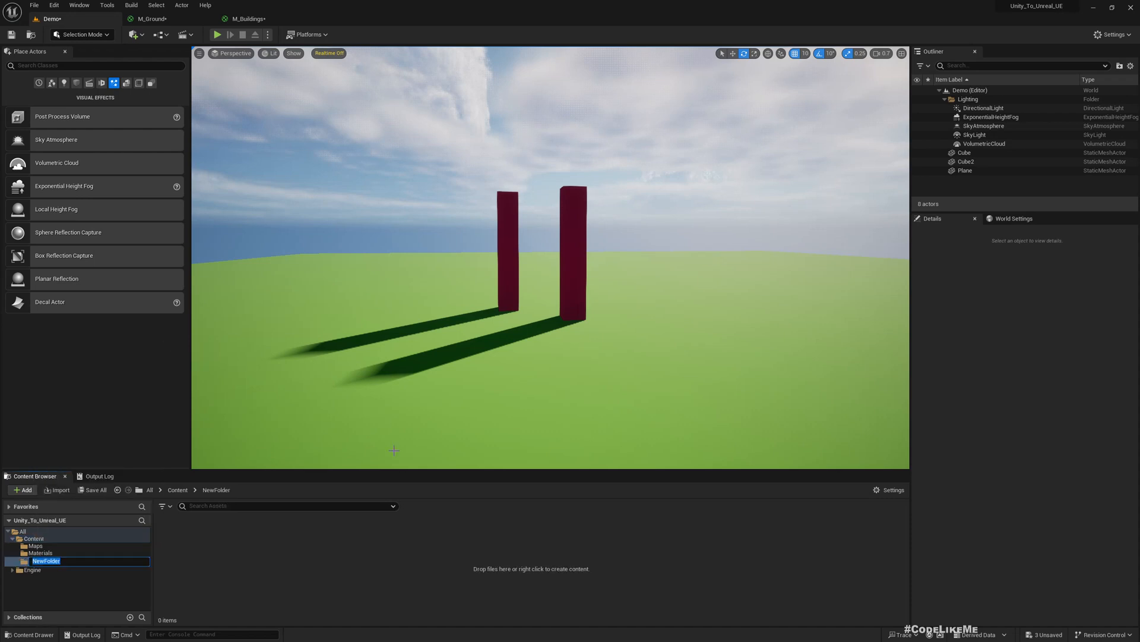
type("textures")
key("Return")
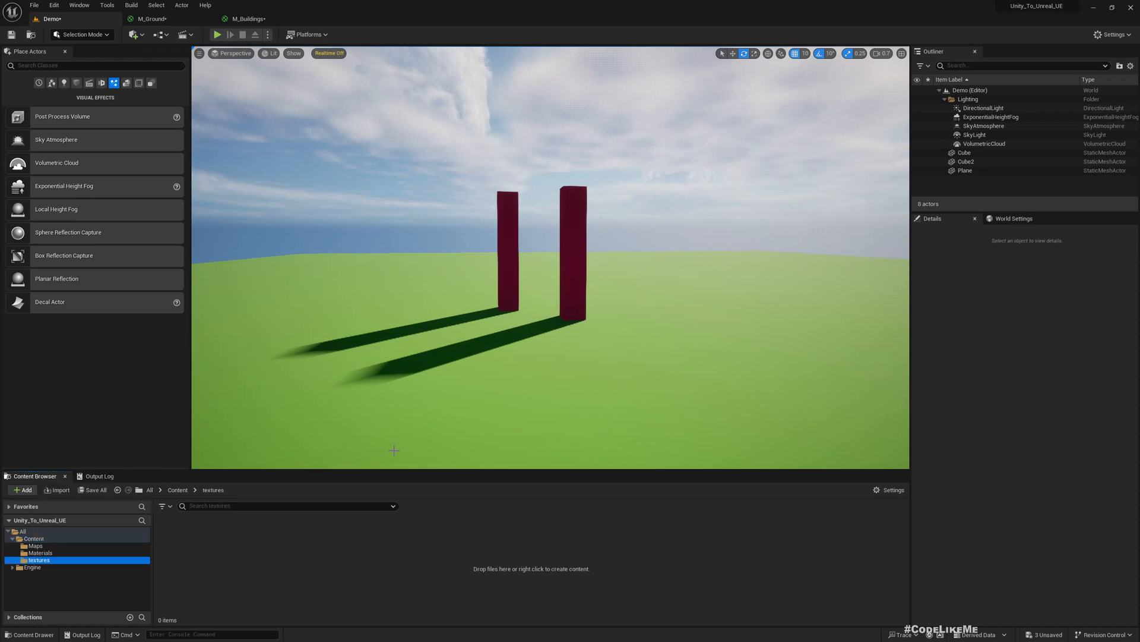
Rename the new folder as Textures and import leafy_grass_diff_1k.jpg and leafy_grass_nor_gl_1k.exr into it
key("F2")
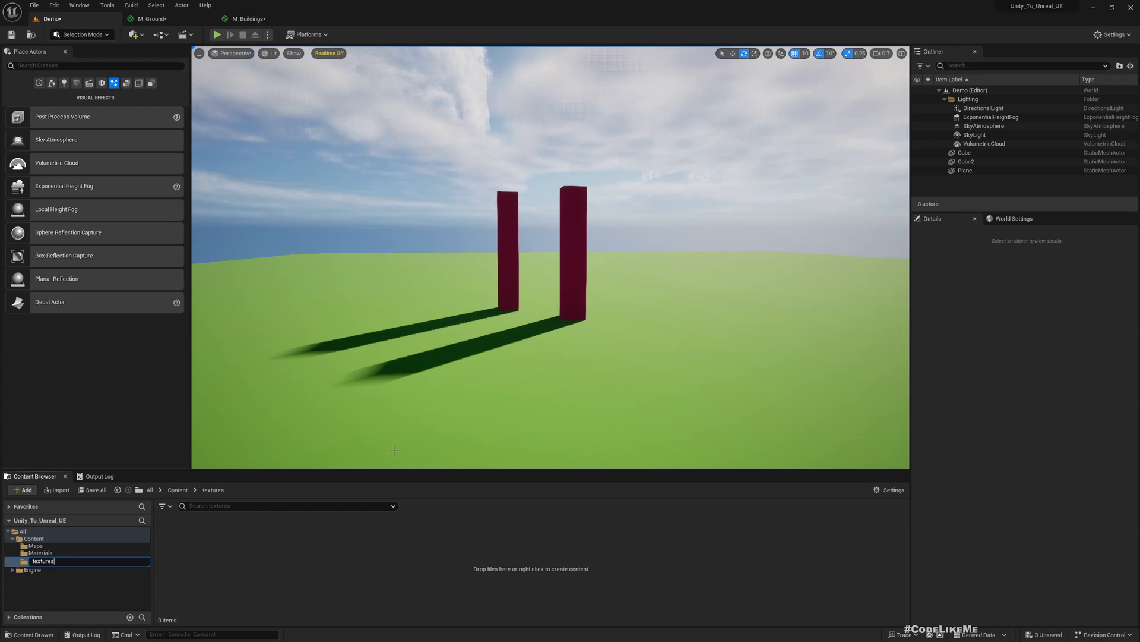
key("Home")
key("Delete")
type("T")
key("Return")
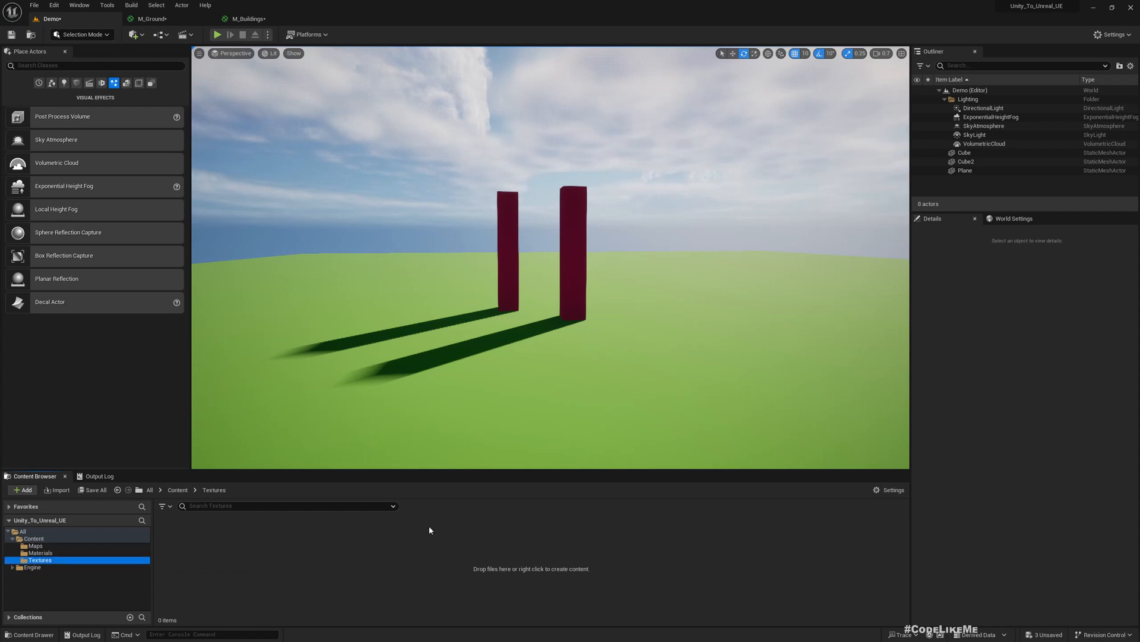
key("alt+Tab")
left_click_drag(754, 105, 380, 551)
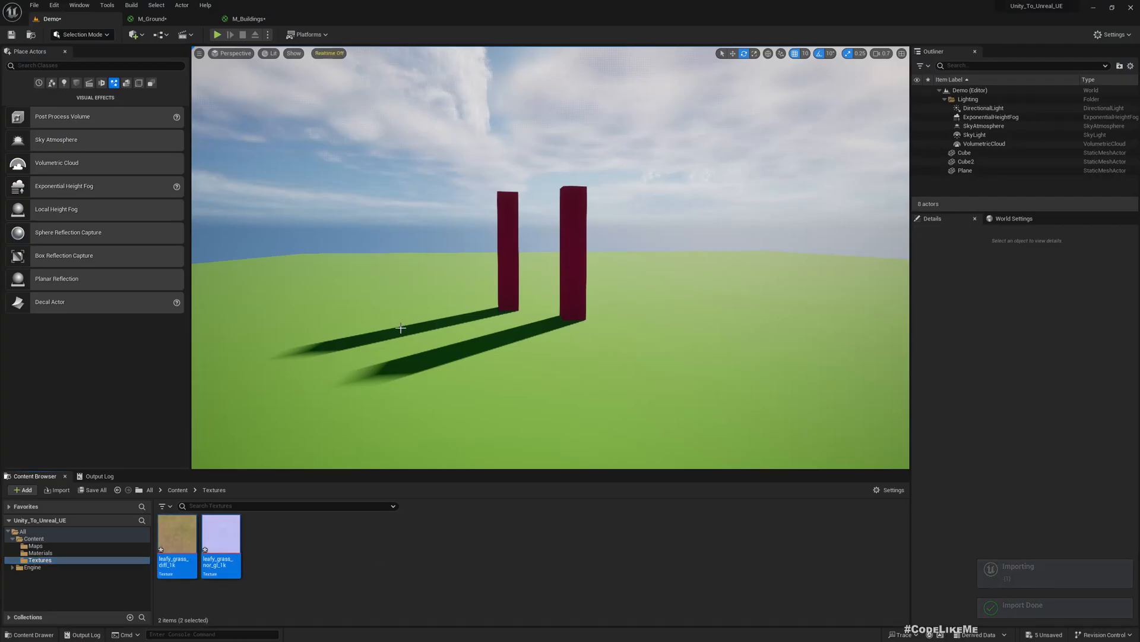
left_click(151, 18)
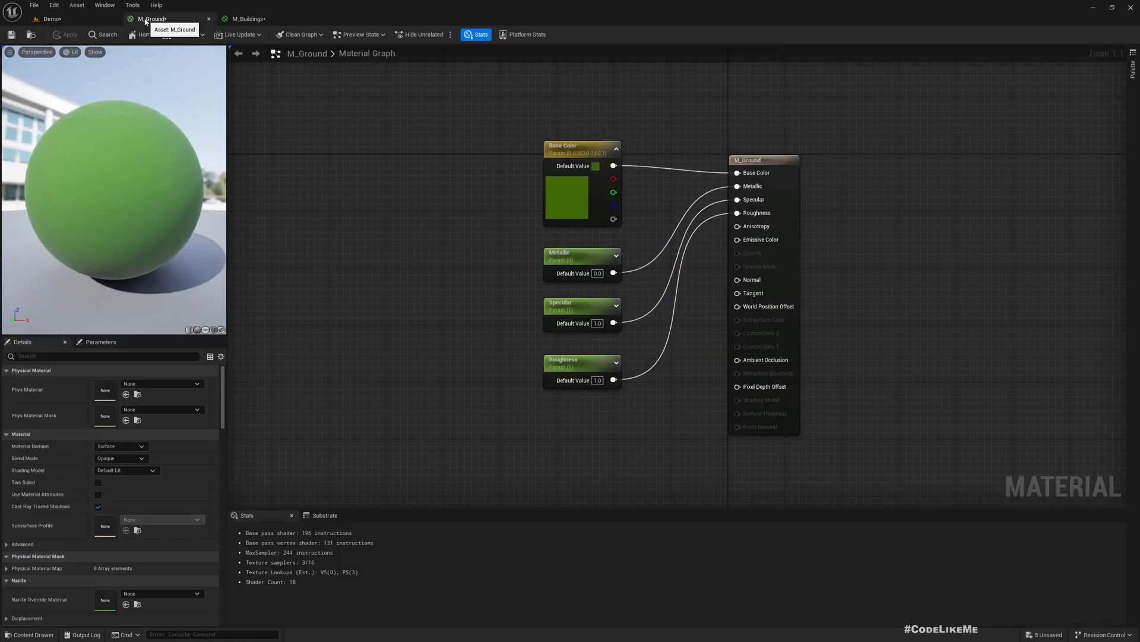
left_click(52, 18)
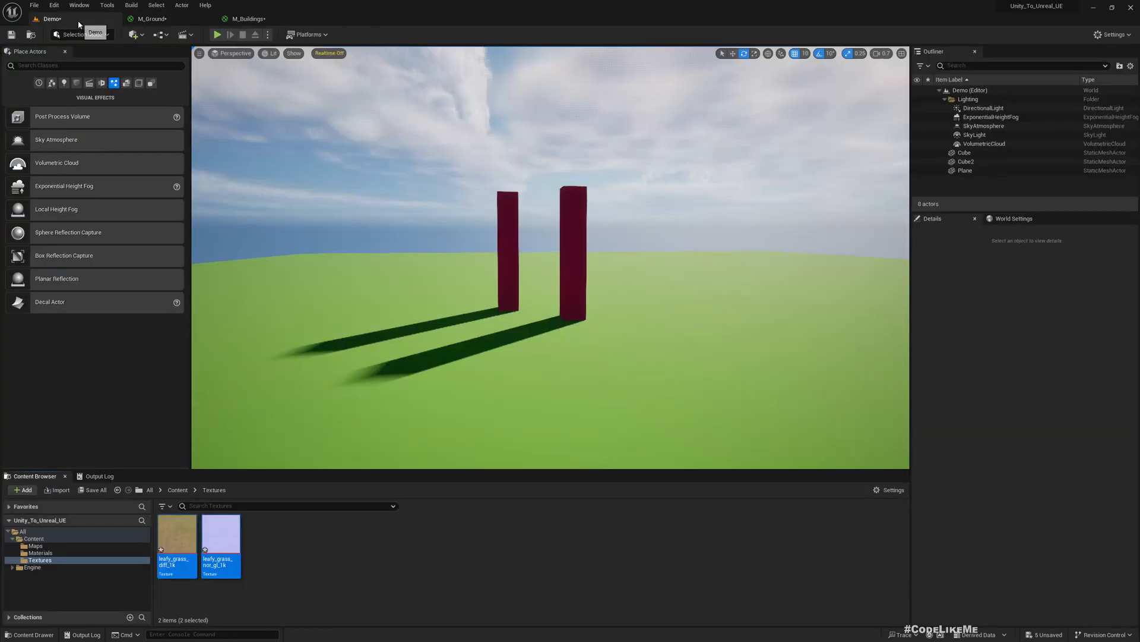
left_click_drag(174, 536, 320, 566)
left_click(283, 548)
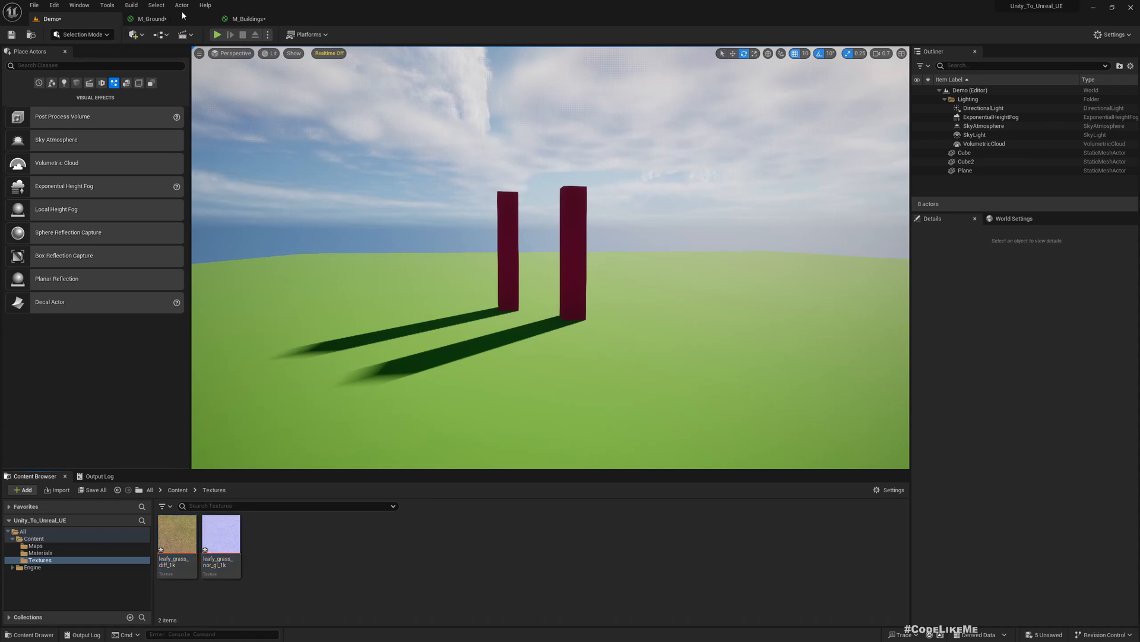
Close the M_Buildings material editor and dock the M_Ground editor beside the Demo level in the main window
left_click_drag(182, 16, 355, 268)
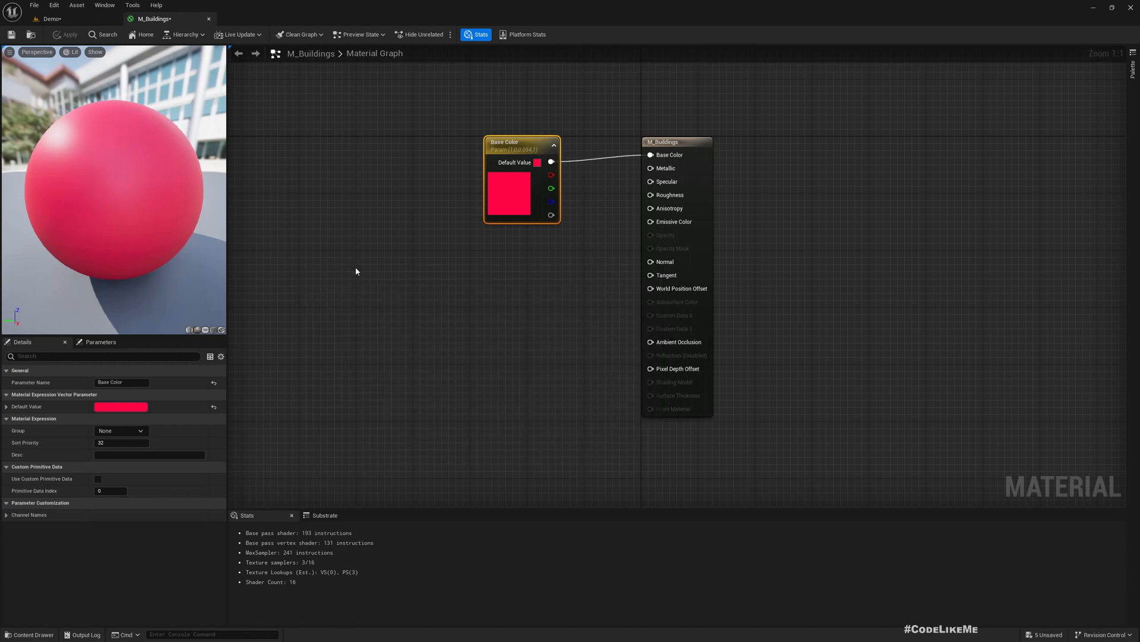
left_click(208, 19)
left_click_drag(377, 284, 409, 193)
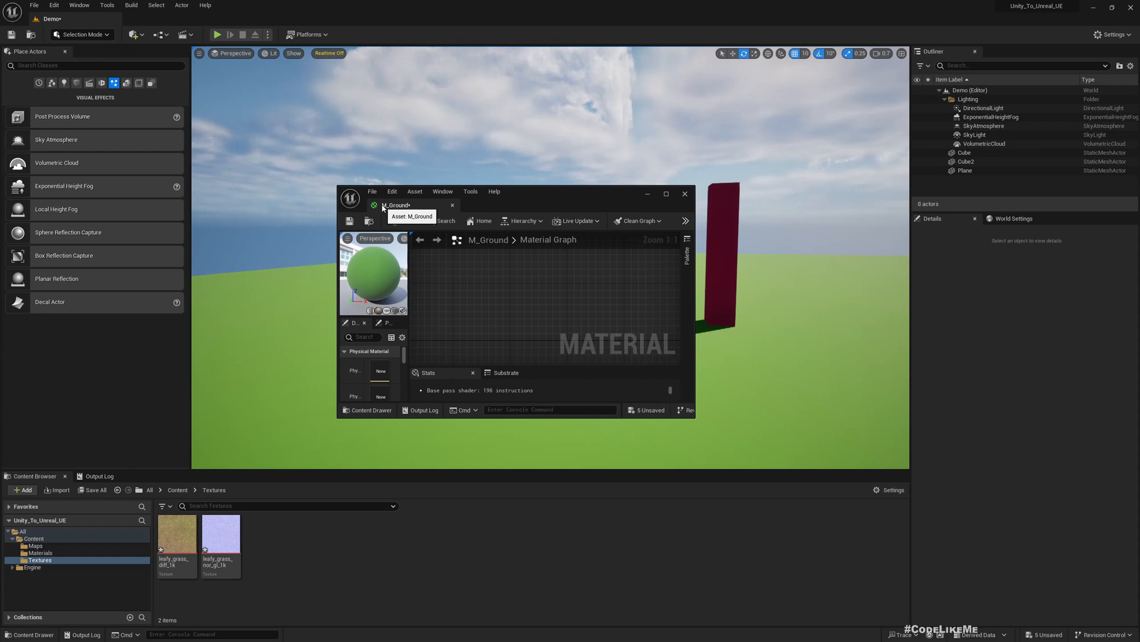
left_click_drag(383, 207, 551, 246)
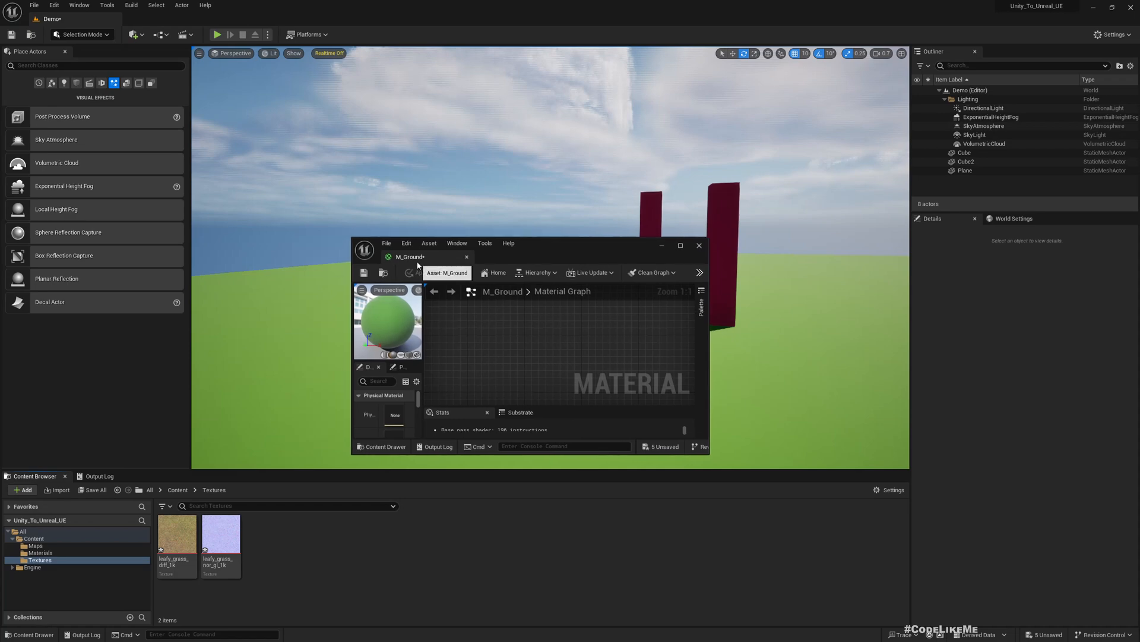
left_click_drag(418, 262, 231, 20)
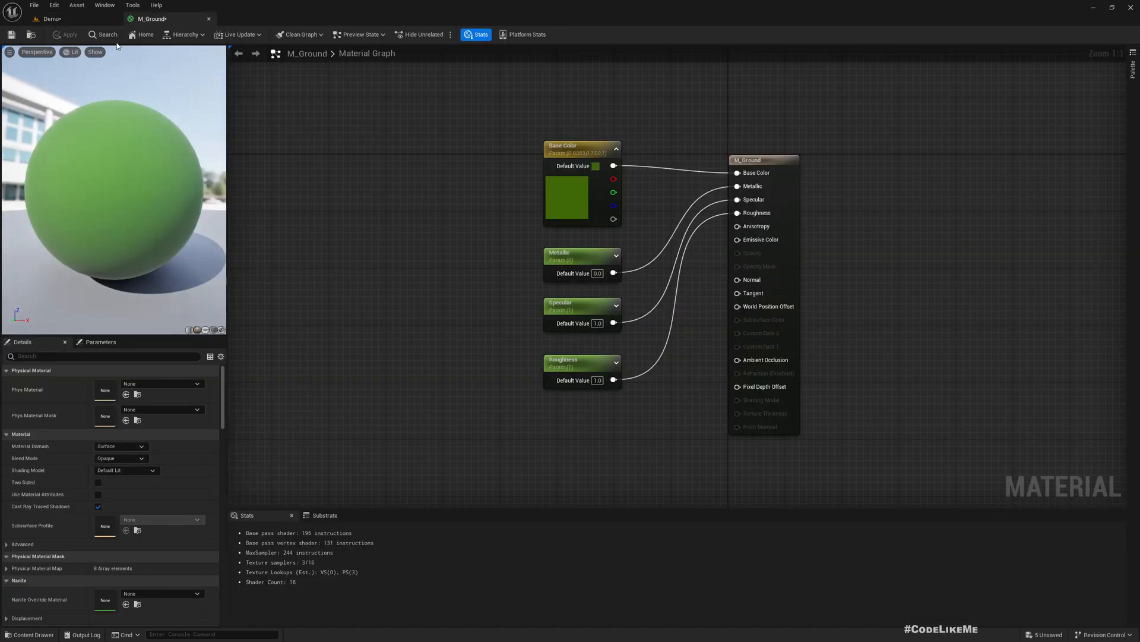
Add leafy_grass_diff_1k and leafy_grass_nor_gl_1k from the Textures folder to the M_Ground graph as Texture Sample nodes
left_click(91, 16)
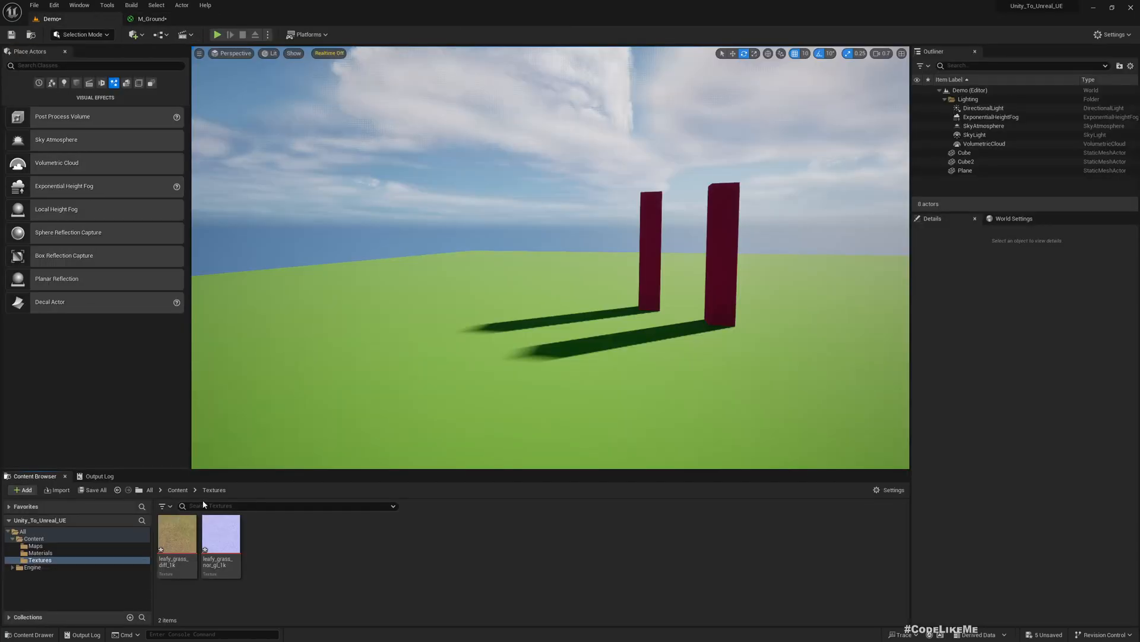
left_click(221, 535)
left_click(178, 538, "shift")
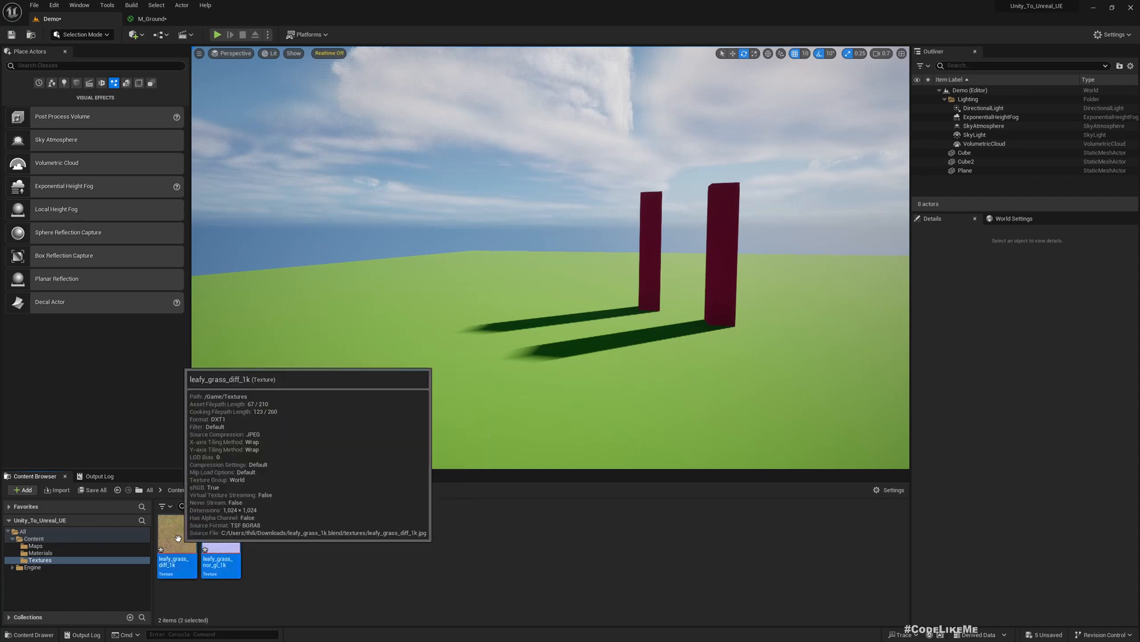
left_click_drag(177, 537, 389, 392)
right_click_drag(557, 462, 512, 309)
left_click(461, 412)
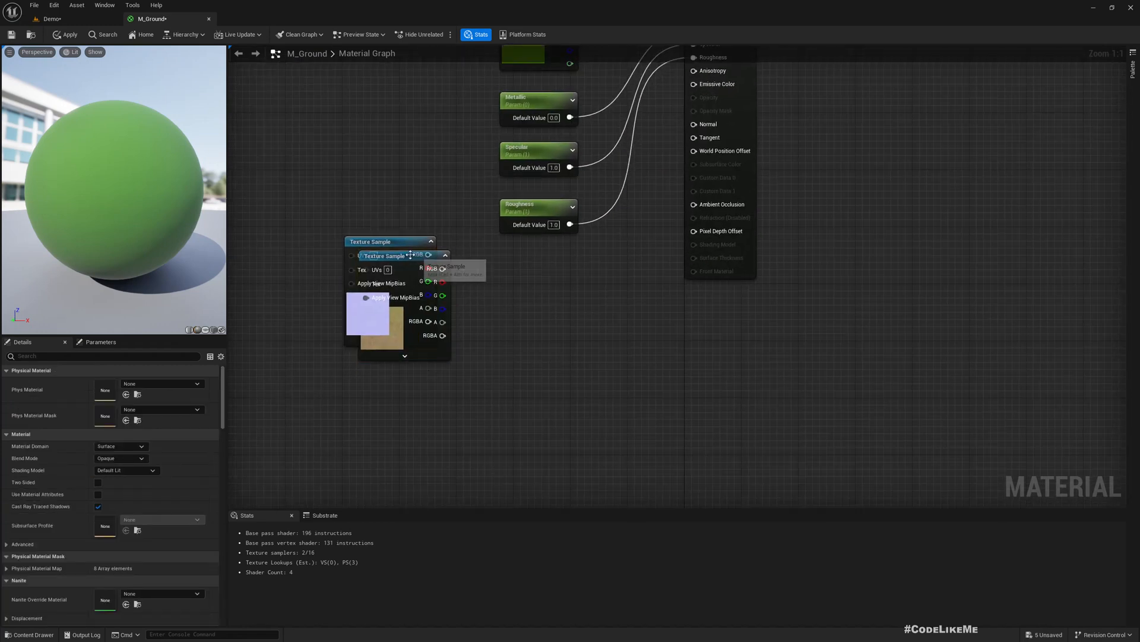
Separate the overlapping Texture Sample nodes, placing the diffuse one beside the Base Color parameter and the normal one below it
left_click_drag(368, 241, 501, 376)
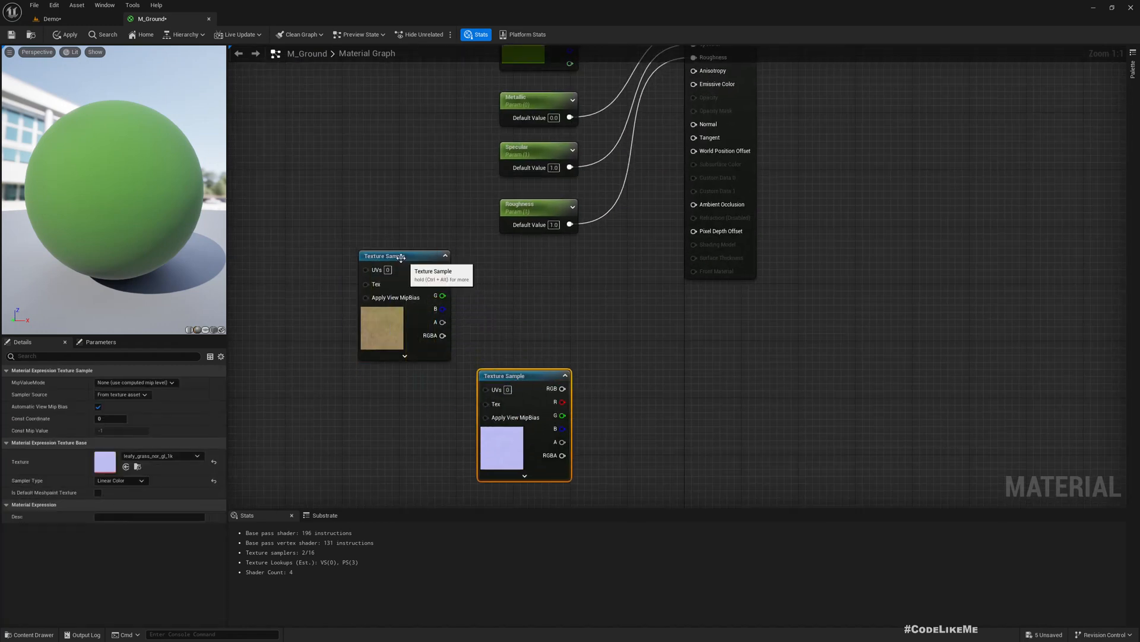
left_click_drag(410, 257, 529, 262)
scroll(650, 395, "down", 4)
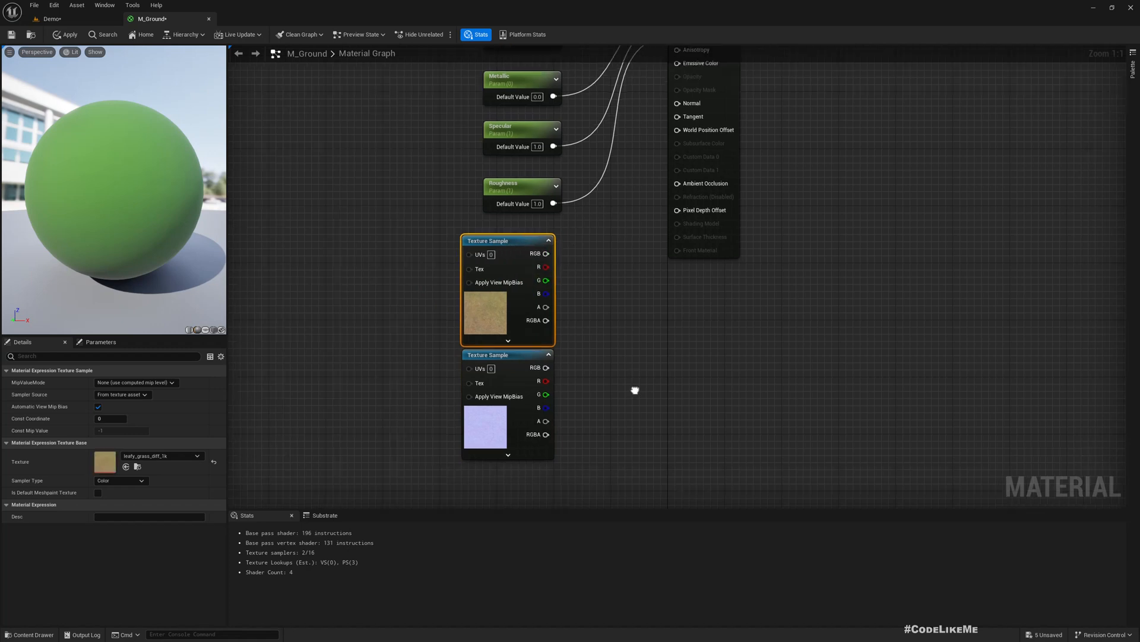
left_click_drag(433, 275, 436, 151)
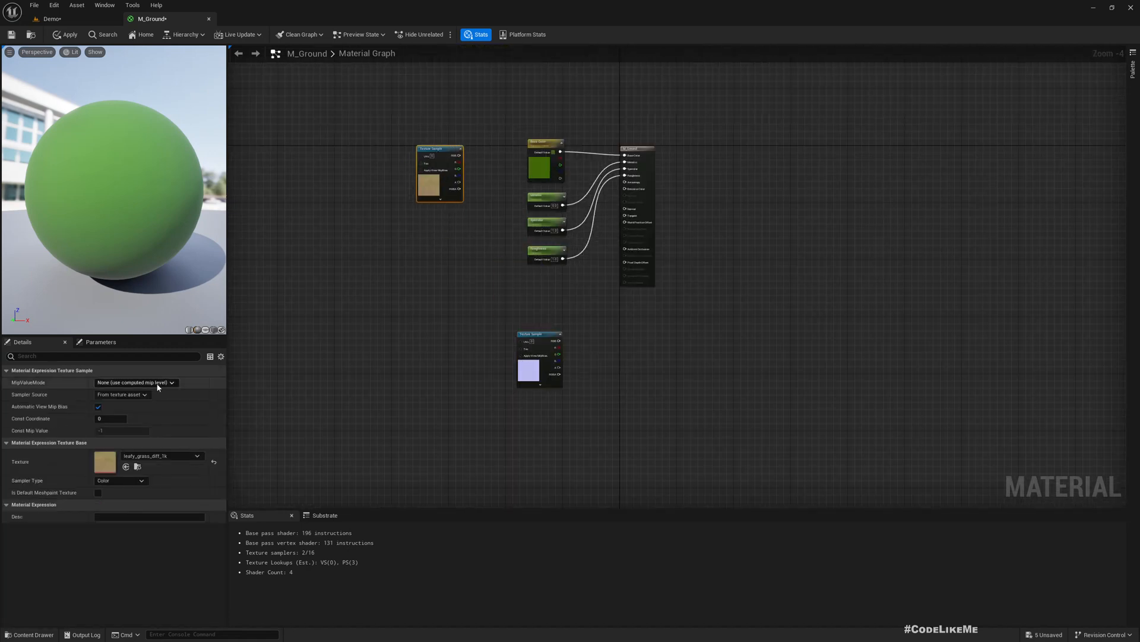
scroll(443, 179, "up", 4)
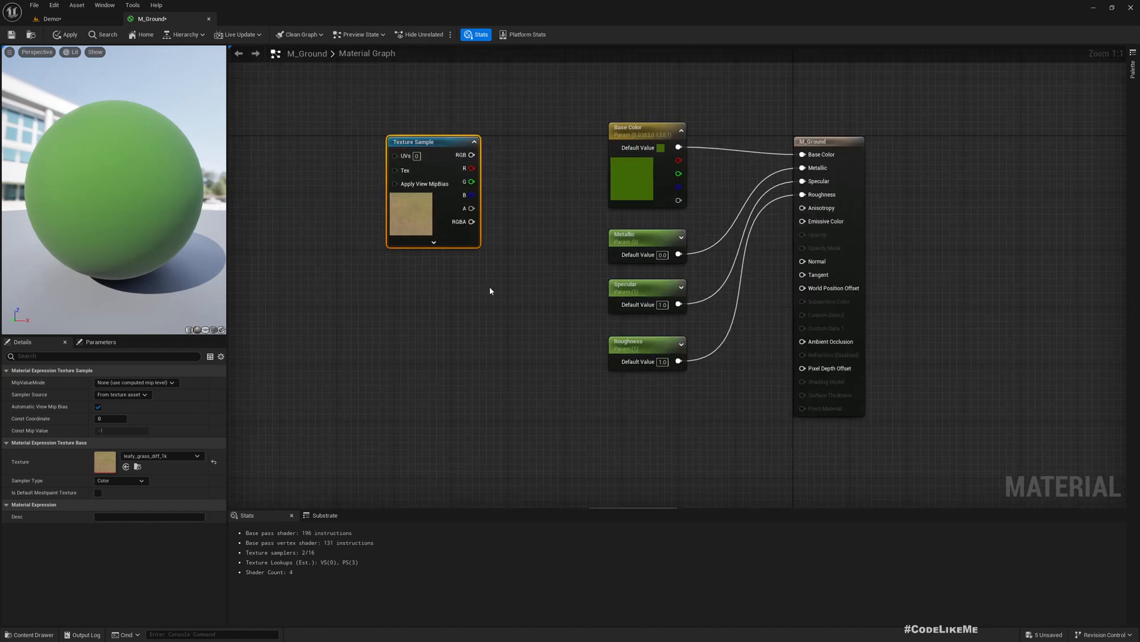
scroll(489, 286, "down", 4)
left_click_drag(560, 385, 478, 302)
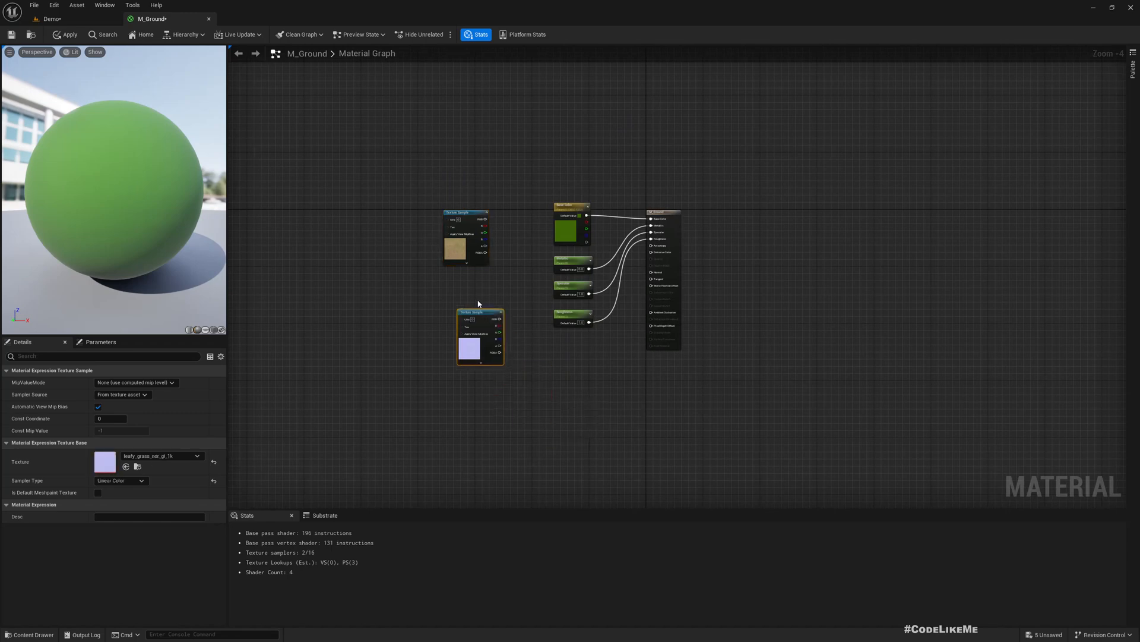
scroll(514, 285, "up", 4)
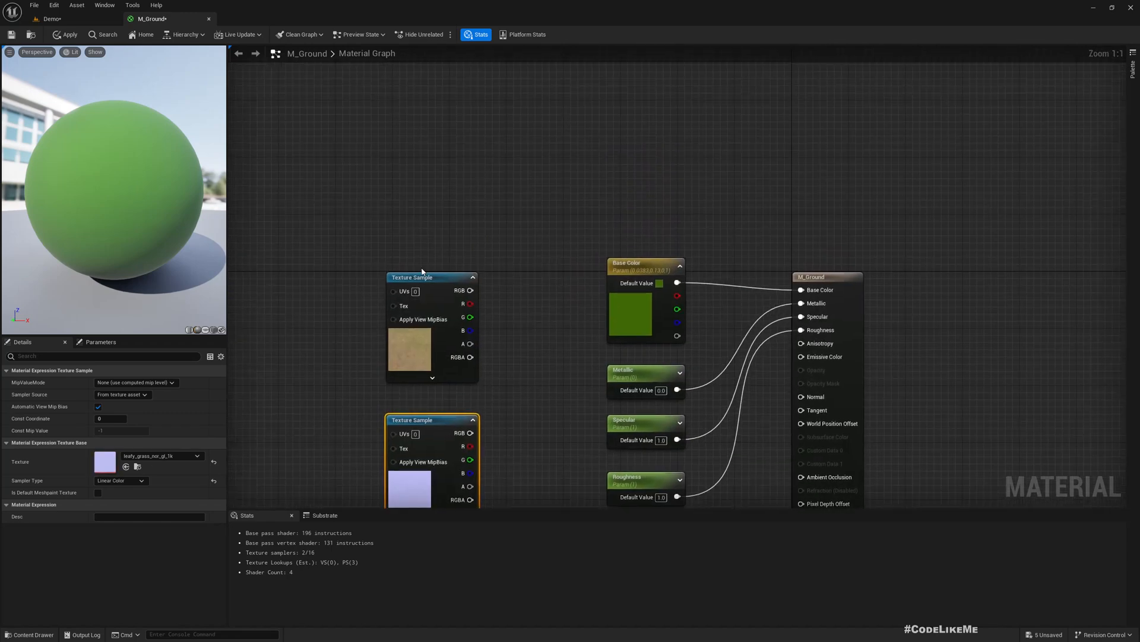
right_click(427, 279)
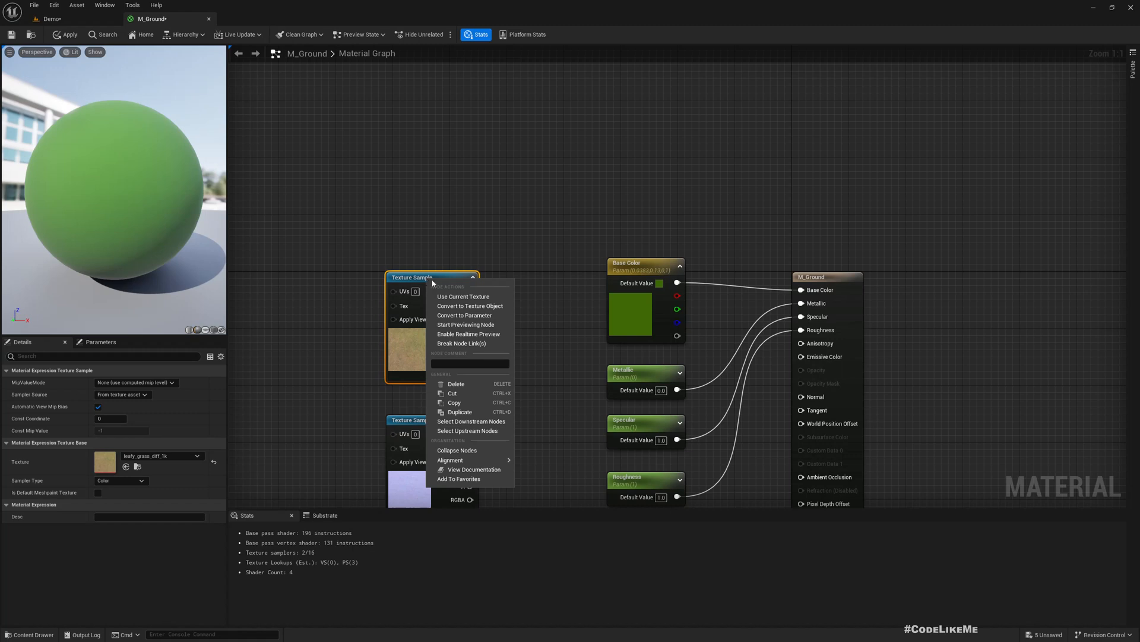
left_click(522, 288)
right_click_drag(522, 287, 484, 251)
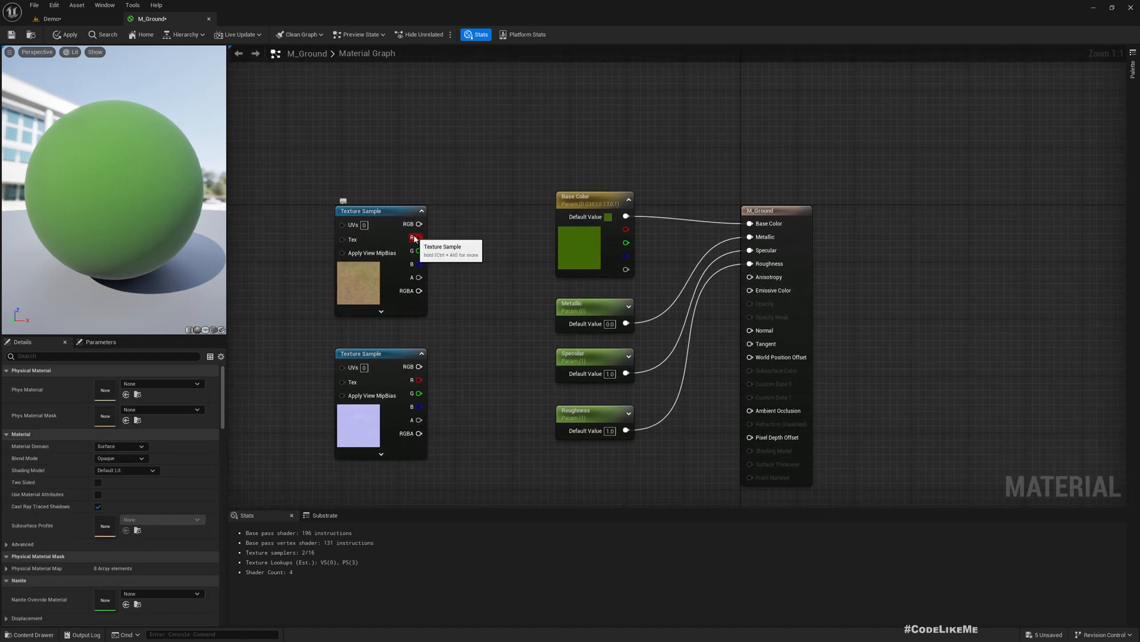
left_click_drag(415, 238, 446, 294)
left_click(476, 230)
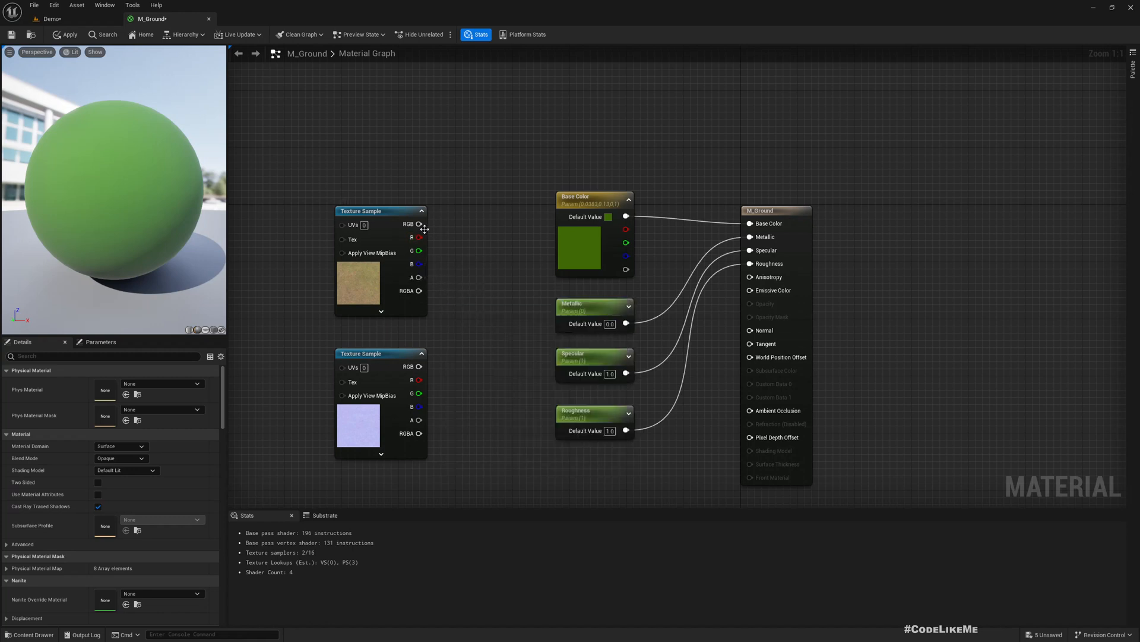
Connect the diffuse sample's RGB output to M_Ground's Base Color and the normal sample's RGB output to Normal
left_click_drag(420, 225, 760, 225)
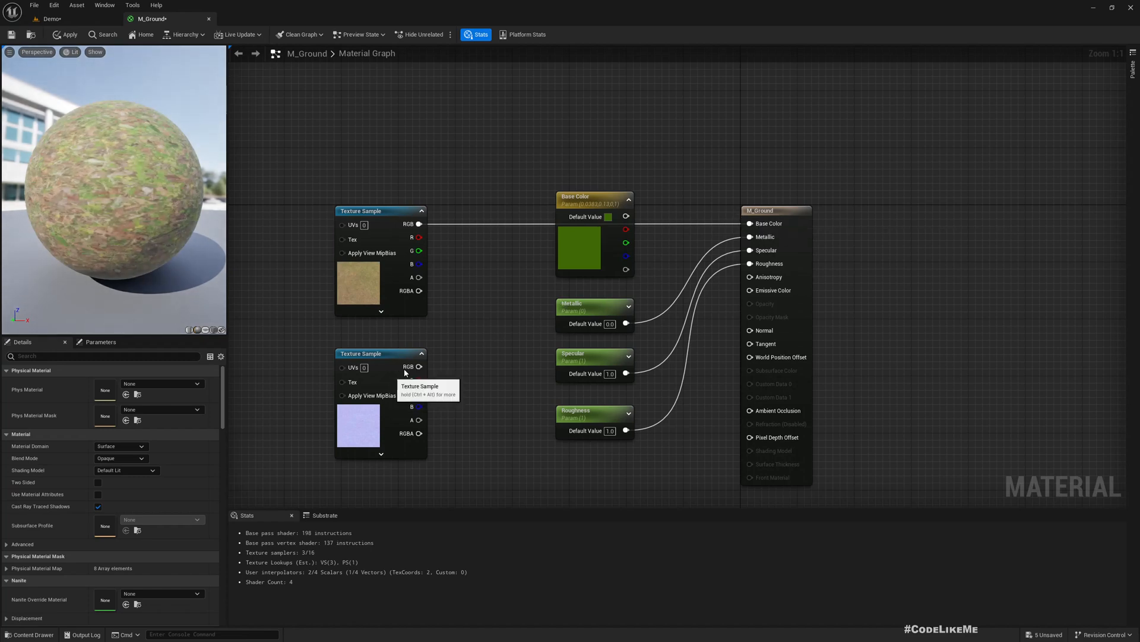
left_click_drag(420, 367, 429, 369)
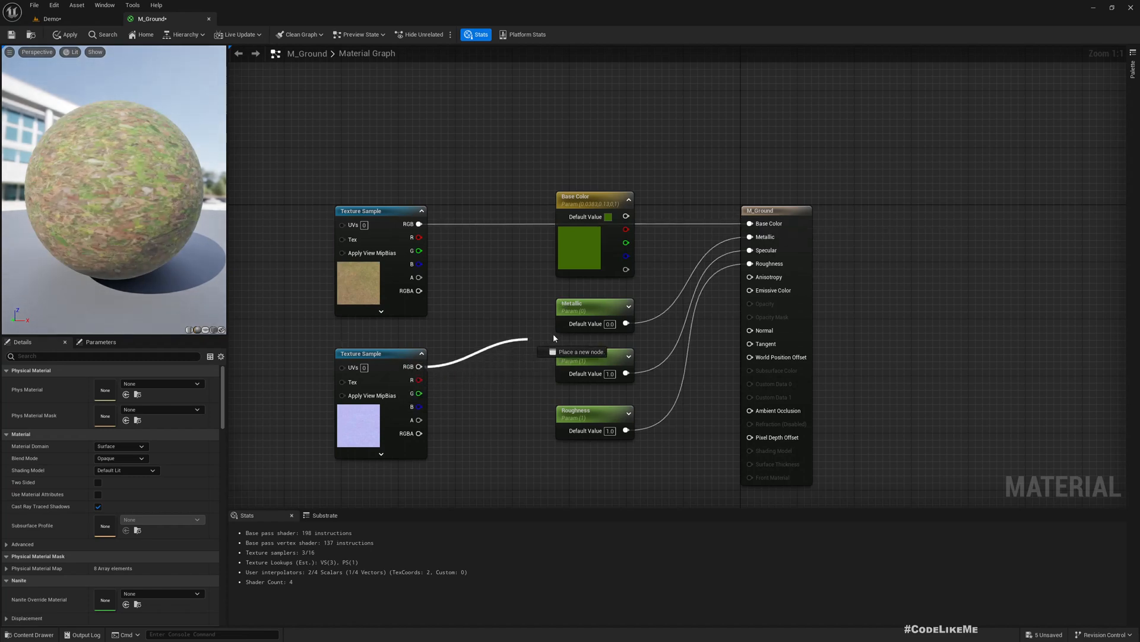
left_click_drag(554, 336, 750, 330)
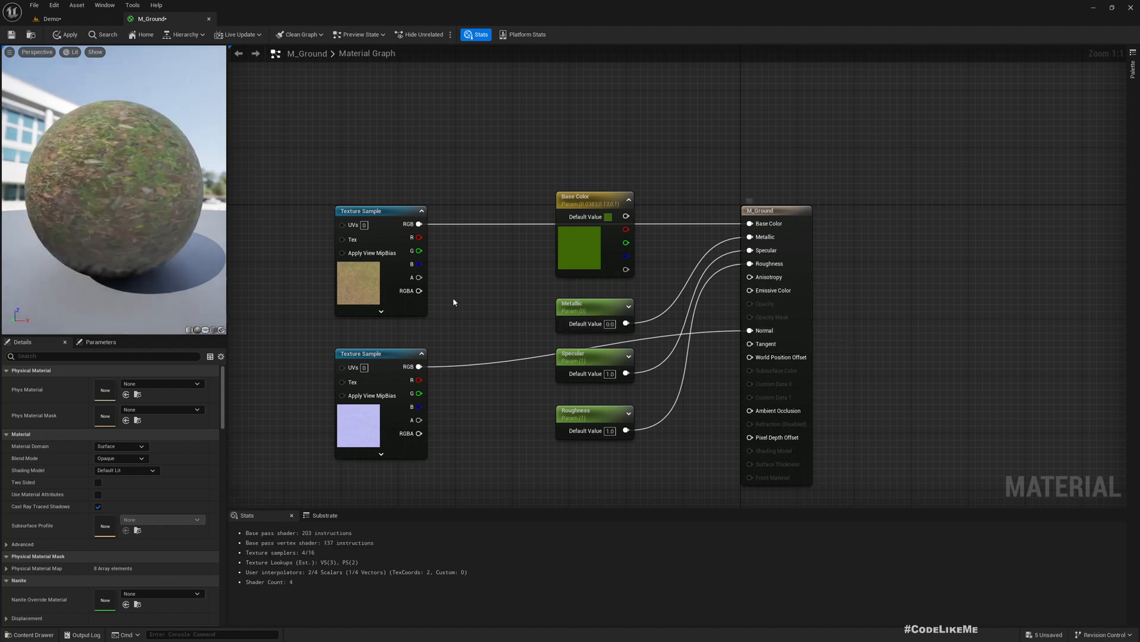
Inspect the normal detail on the preview sphere in Detail Lighting mode and return the preview to Lit
left_click_drag(130, 208, 110, 104)
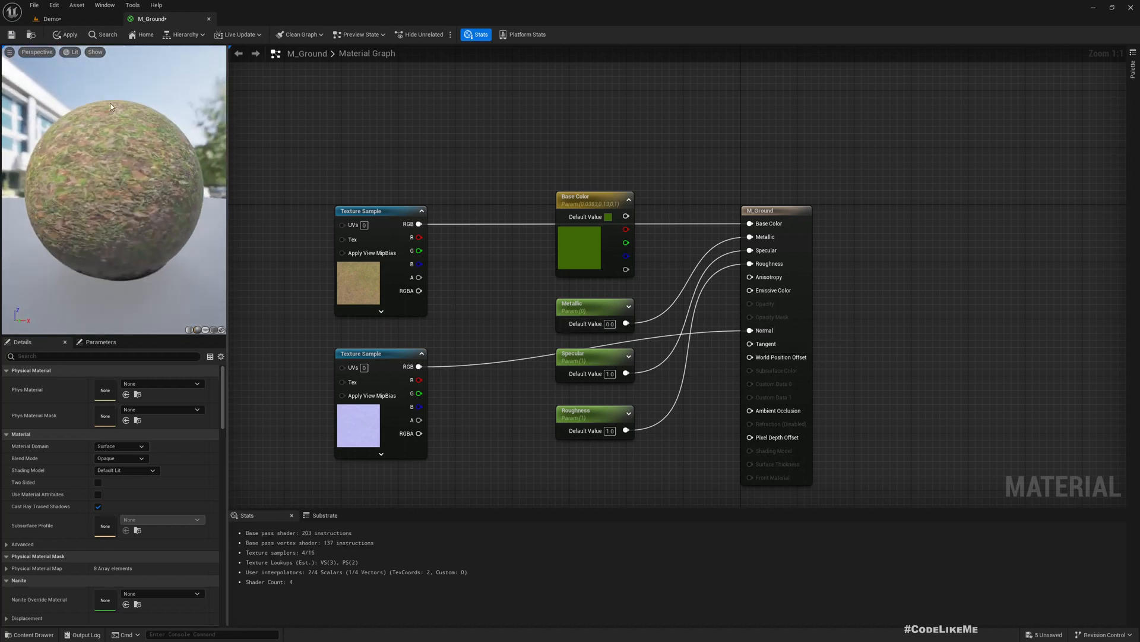
left_click(74, 52)
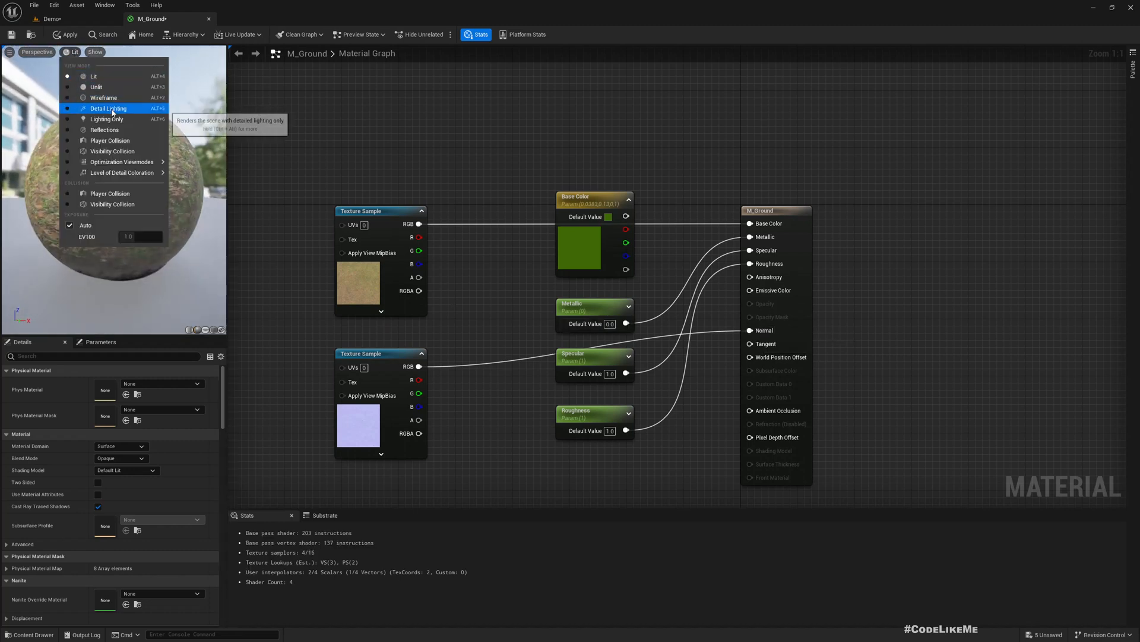
left_click(110, 109)
left_click_drag(130, 159, 137, 191)
scroll(119, 173, "up", 3)
scroll(119, 173, "down", 2)
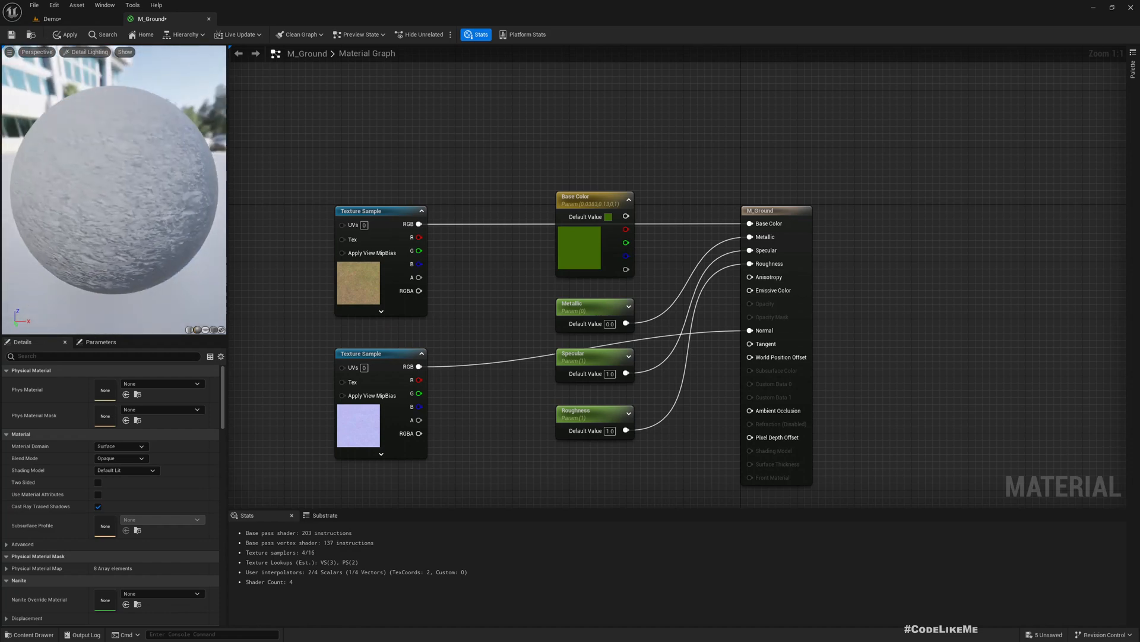
left_click(86, 52)
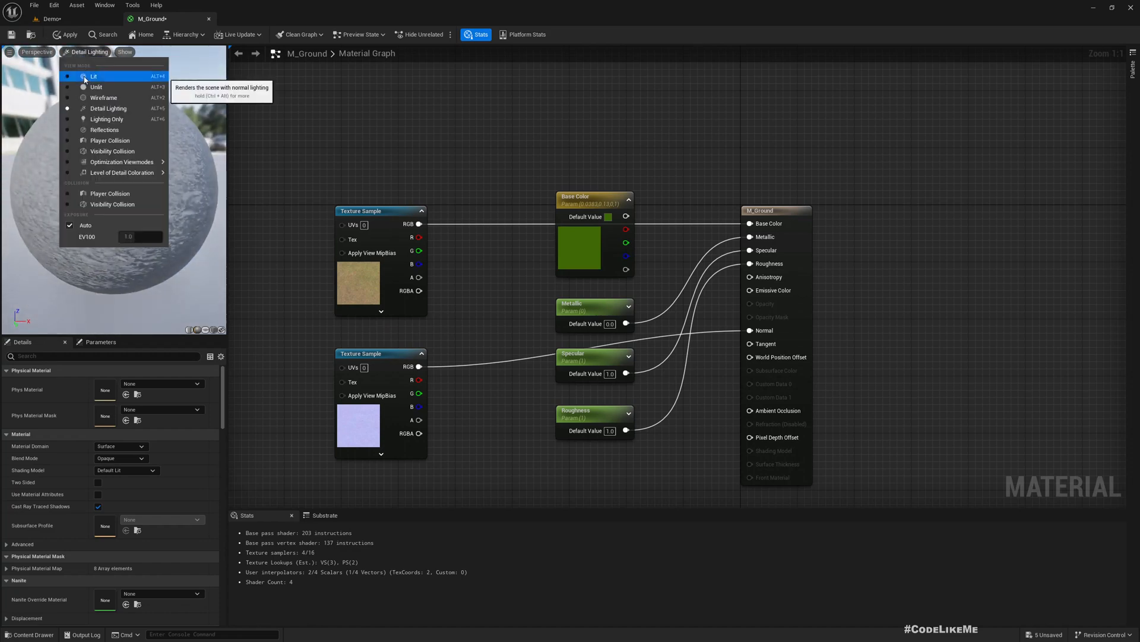
left_click(98, 77)
left_click_drag(138, 184, 129, 161)
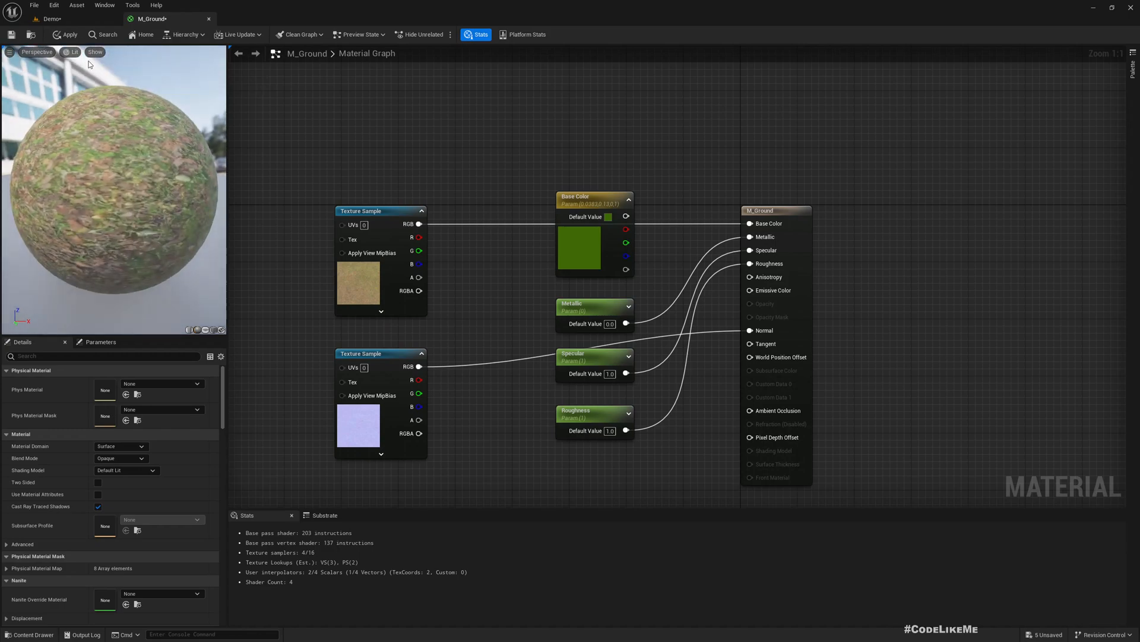
Apply the M_Ground material changes and check the textured ground in the Demo level
left_click(69, 35)
left_click(71, 21)
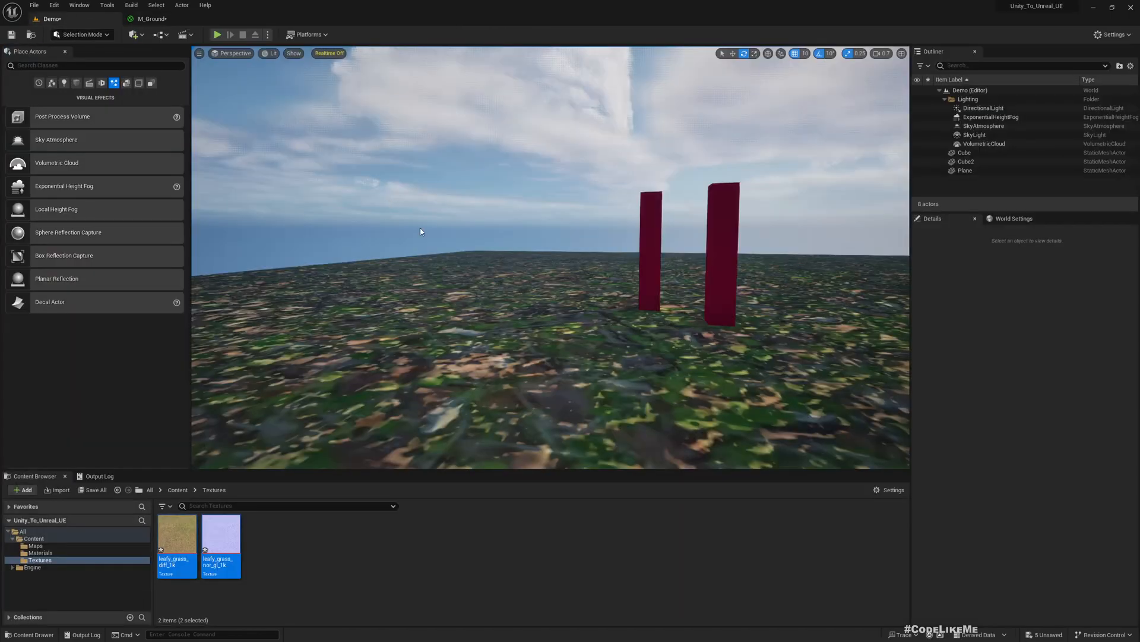
right_click_drag(422, 231, 666, 228)
Tidy the M_Ground graph by moving the unused Base Color parameter above the wire and the normal sample closer under the diffuse one
left_click(148, 18)
scroll(665, 228, "down", 2)
left_click_drag(733, 172, 734, 101)
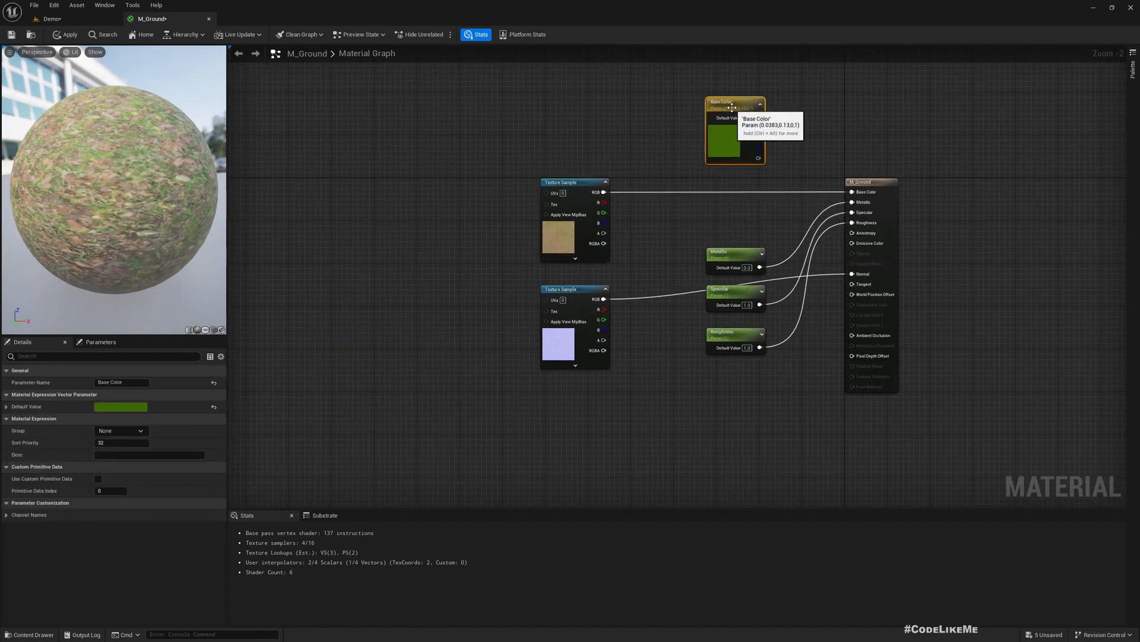
right_click_drag(591, 171, 686, 215)
scroll(572, 248, "up", 2)
right_click_drag(572, 248, 429, 205)
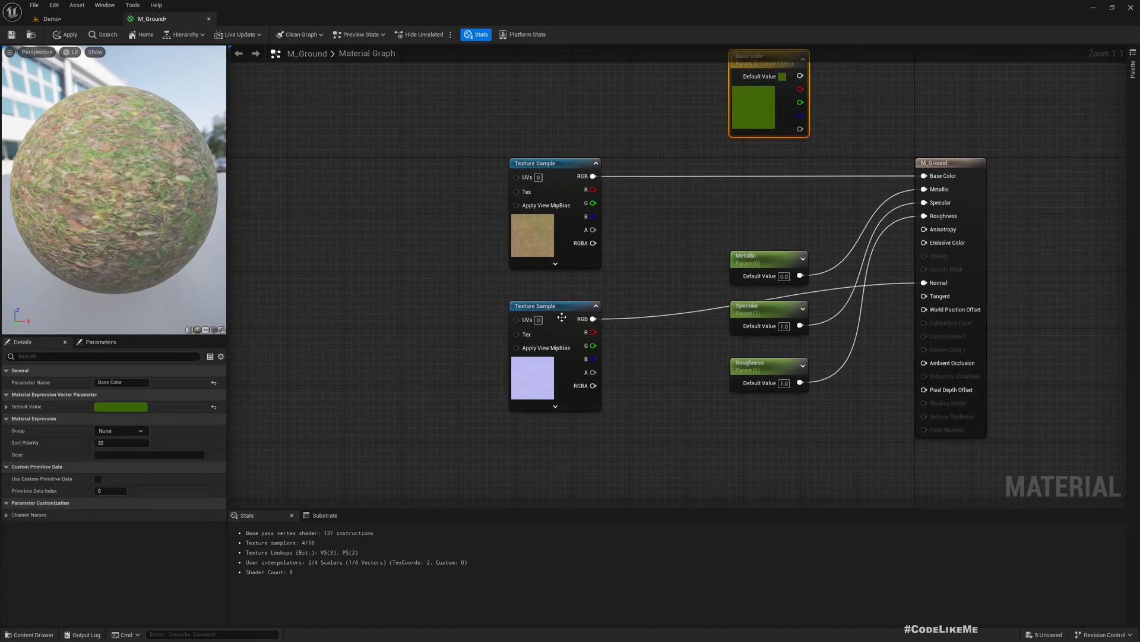
left_click_drag(558, 310, 557, 296)
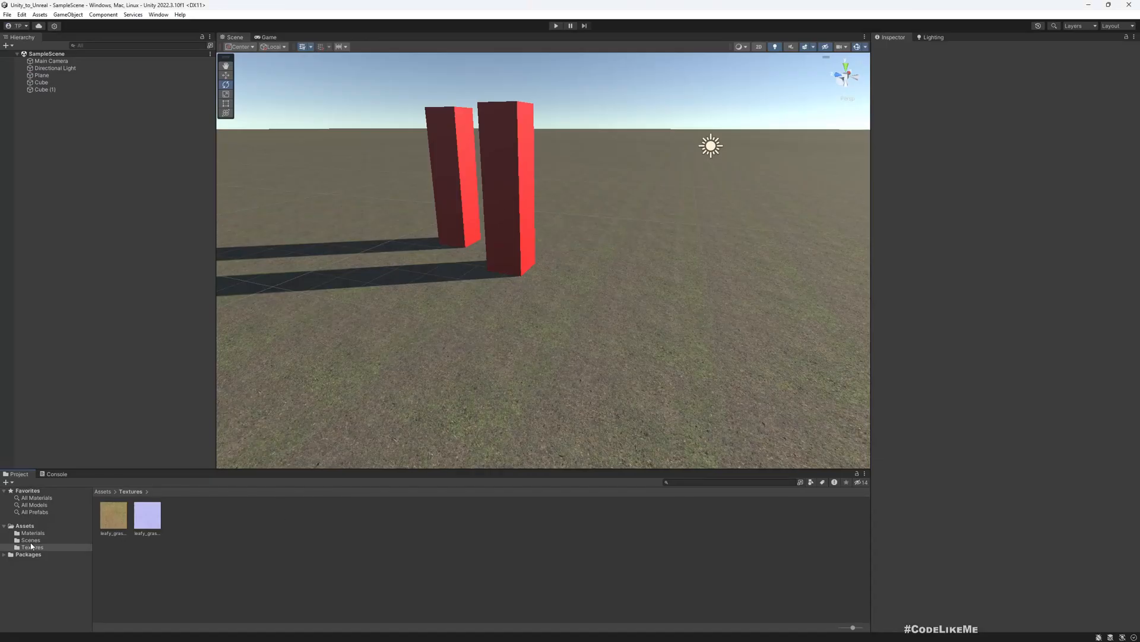
Switch to Unity and select the ground material in the Materials folder to review its settings
left_click(29, 540)
left_click(33, 533)
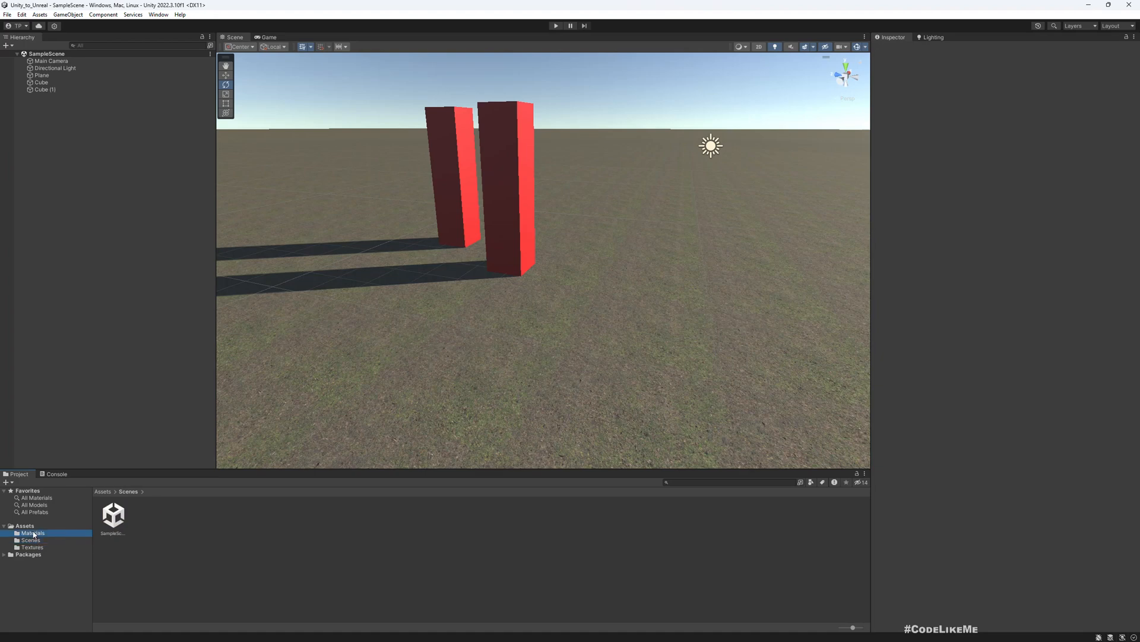
left_click(114, 515)
left_click(148, 516)
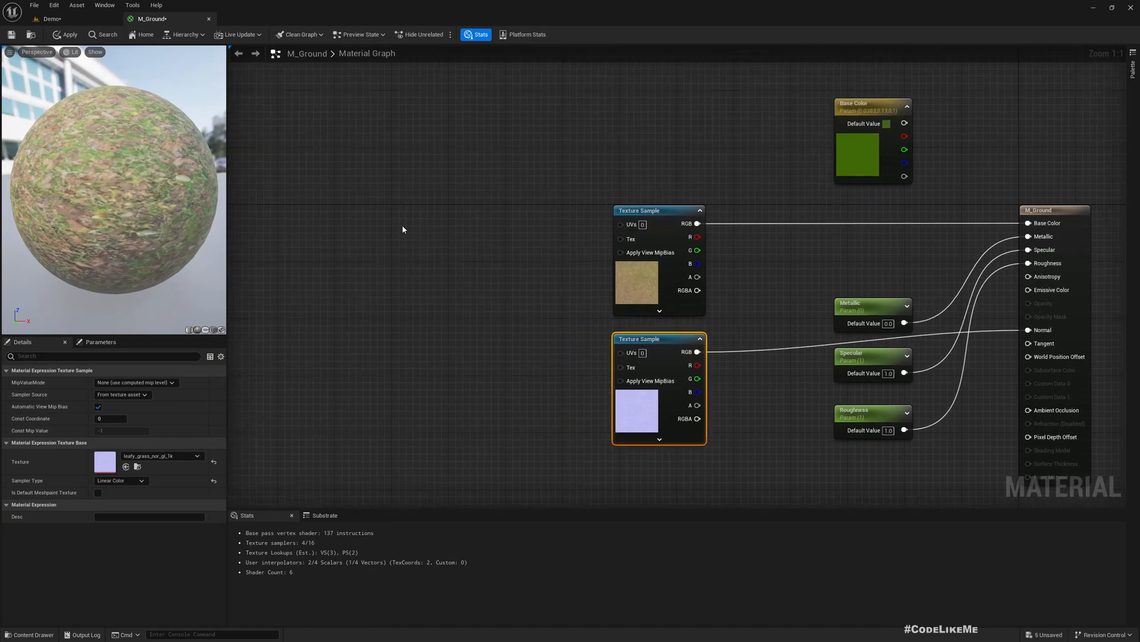
Add a TextureCoordinate node to the M_Ground graph, ahead of the two texture samples
right_click(403, 229)
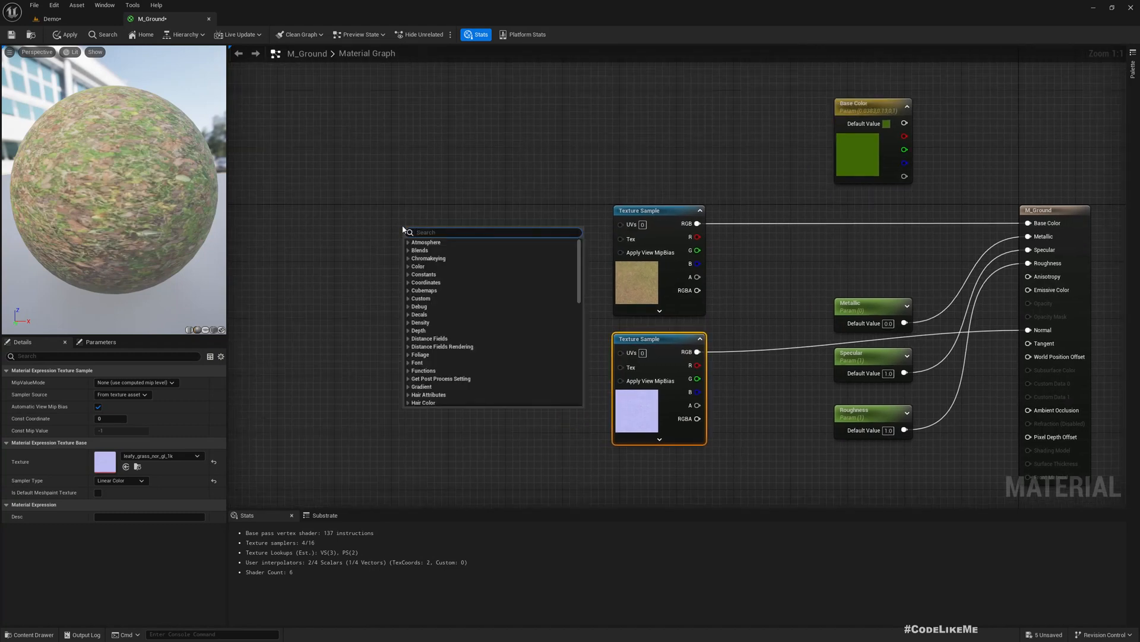
type("texture")
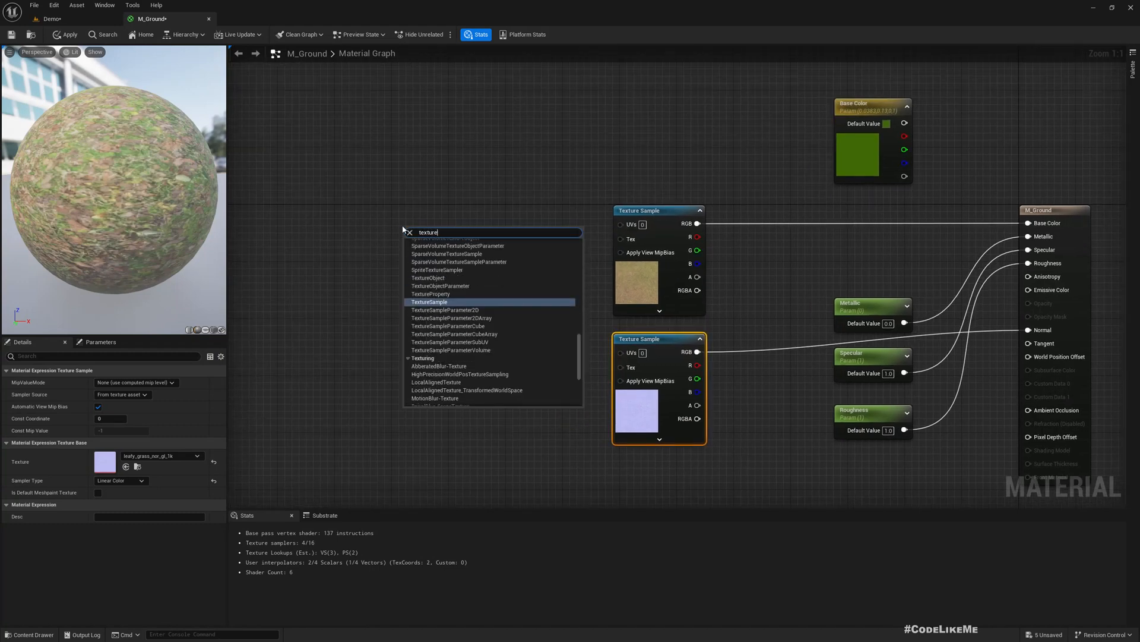
type("c")
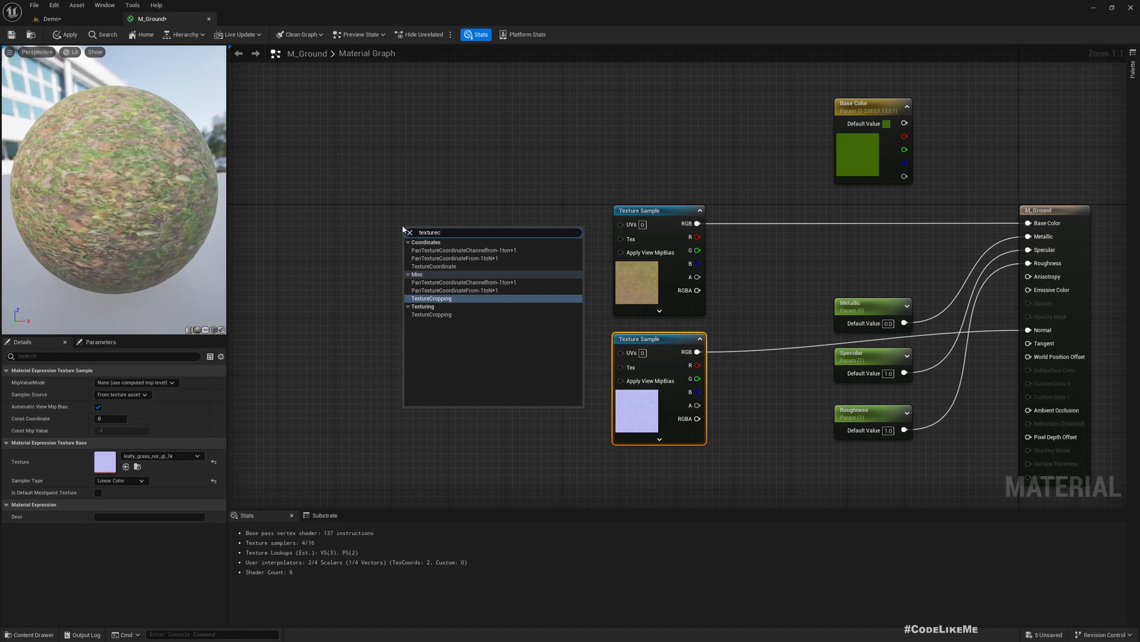
key("Up")
key("Up")
key("Up")
key("Return")
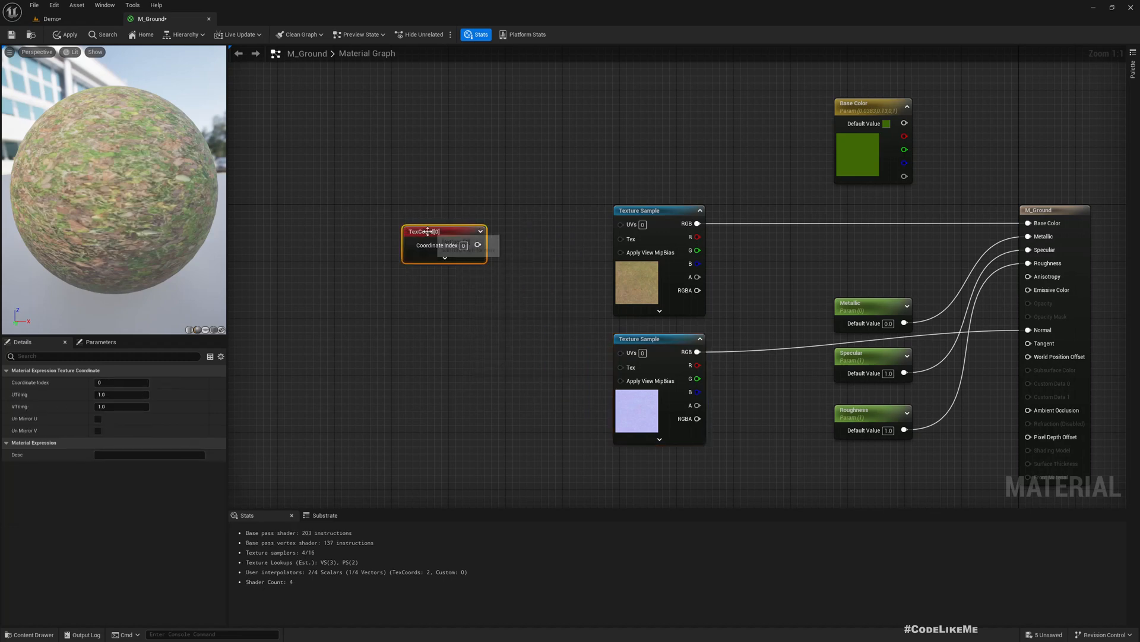
Route the TexCoord node through a new Multiply node into the diffuse sample's UVs and straighten the three connected nodes
left_click_drag(428, 231, 622, 224)
type("multiply")
key("Return")
left_click_drag(487, 279, 487, 254)
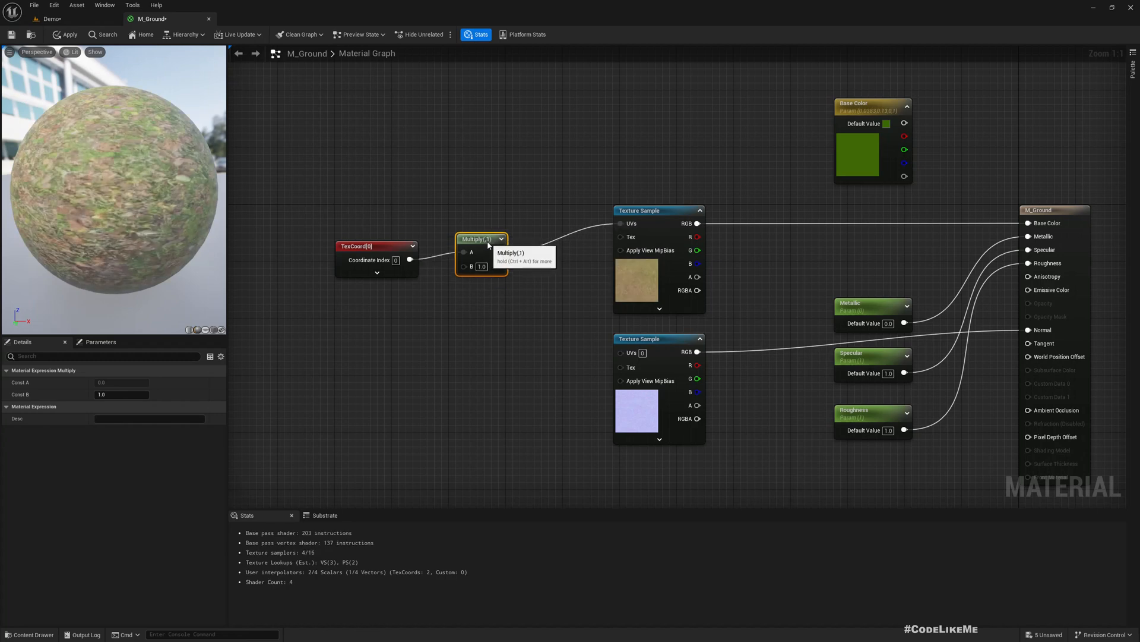
left_click(400, 248, "shift")
left_click_drag(356, 158, 629, 263)
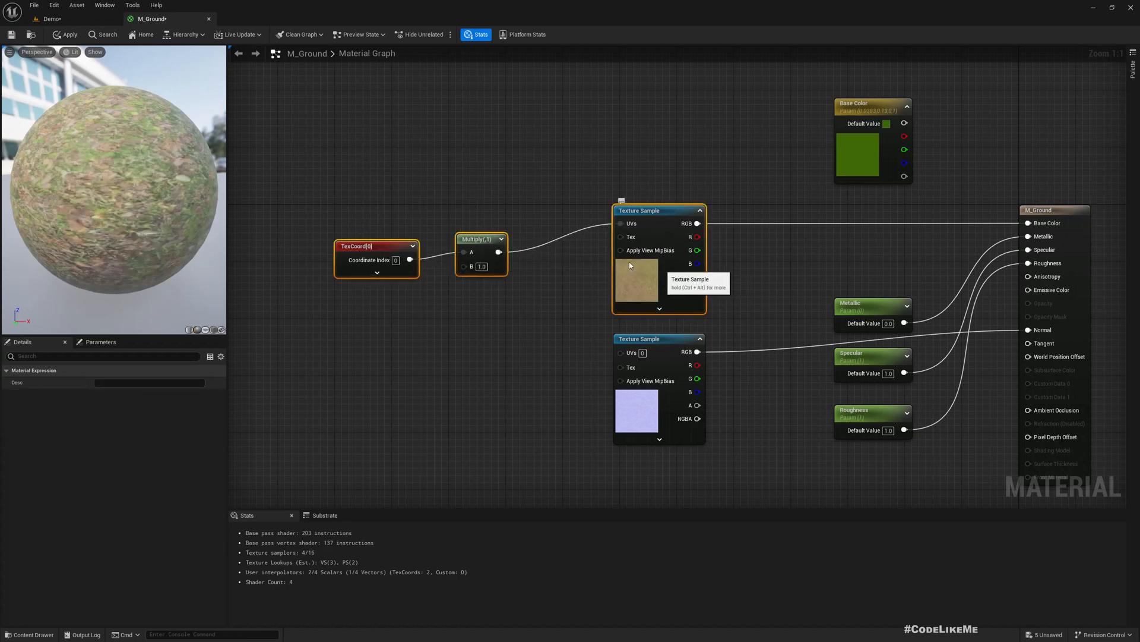
key("q")
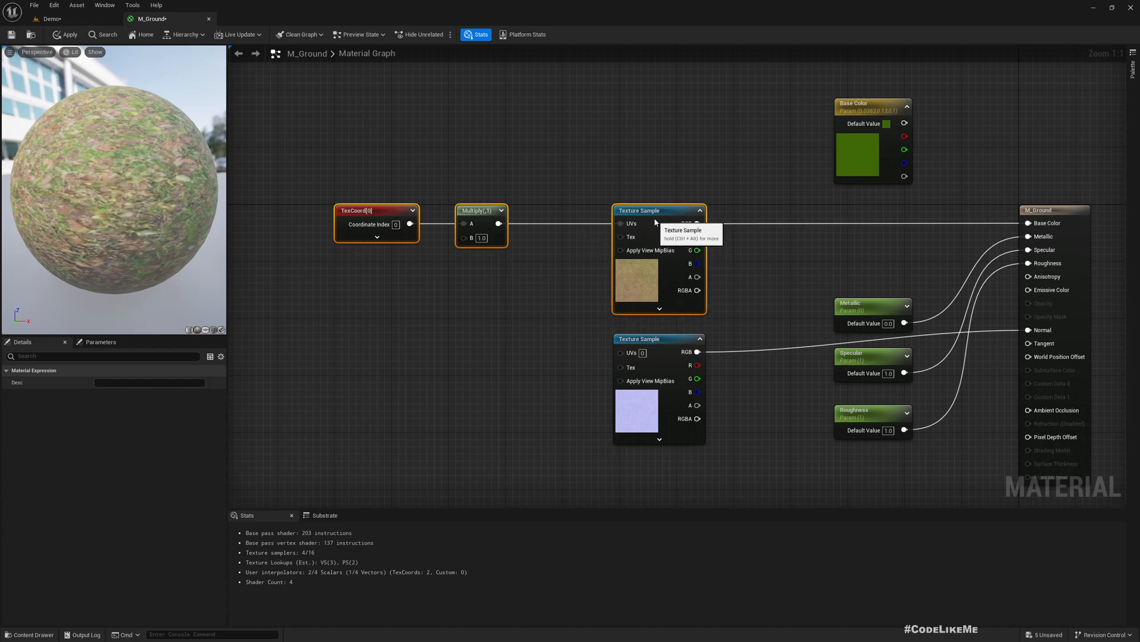
Promote the Multiply node's B input to a parameter named Tiling and connect the Multiply output to the normal sample's UVs
right_click_drag(492, 340, 494, 310)
right_click(471, 213)
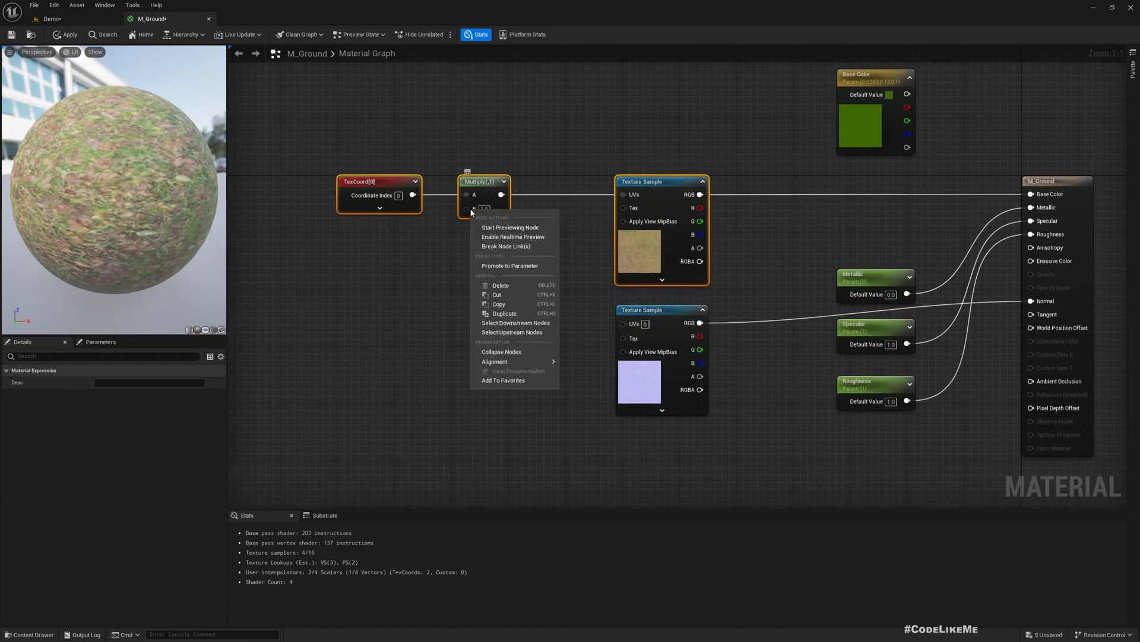
left_click(502, 266)
type("T")
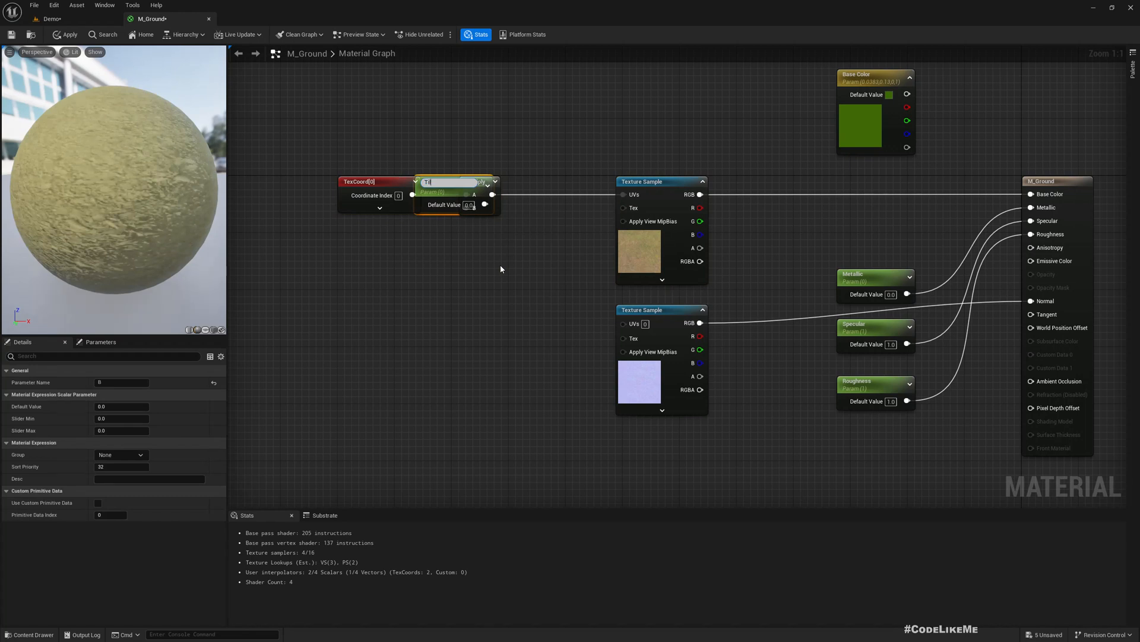
type("iling")
key("Return")
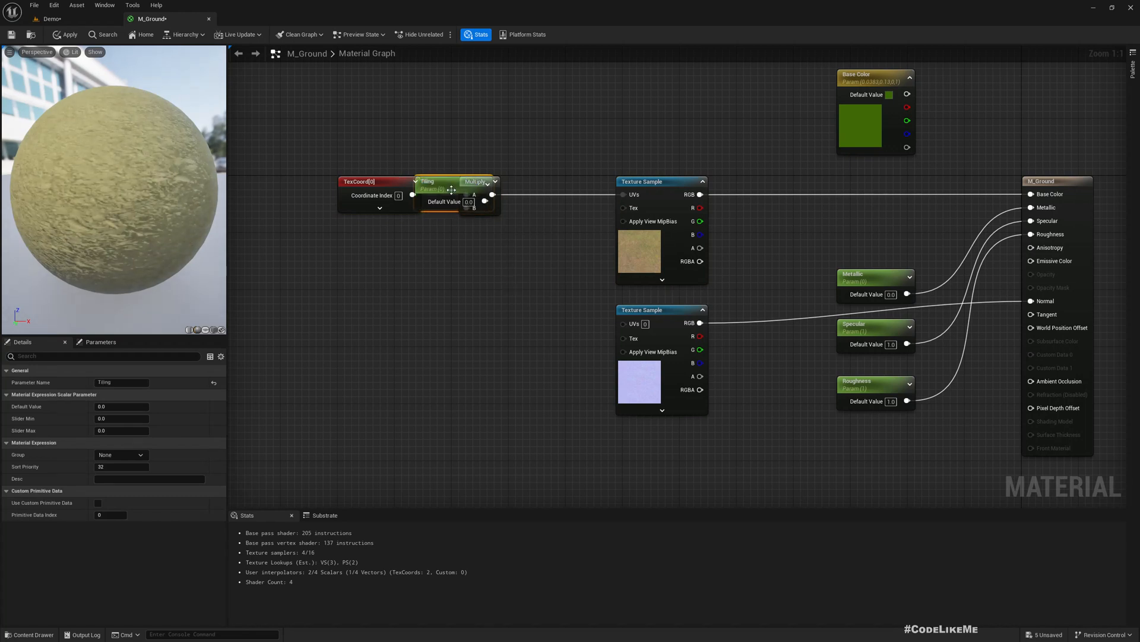
left_click_drag(451, 191, 374, 241)
left_click_drag(493, 194, 634, 327)
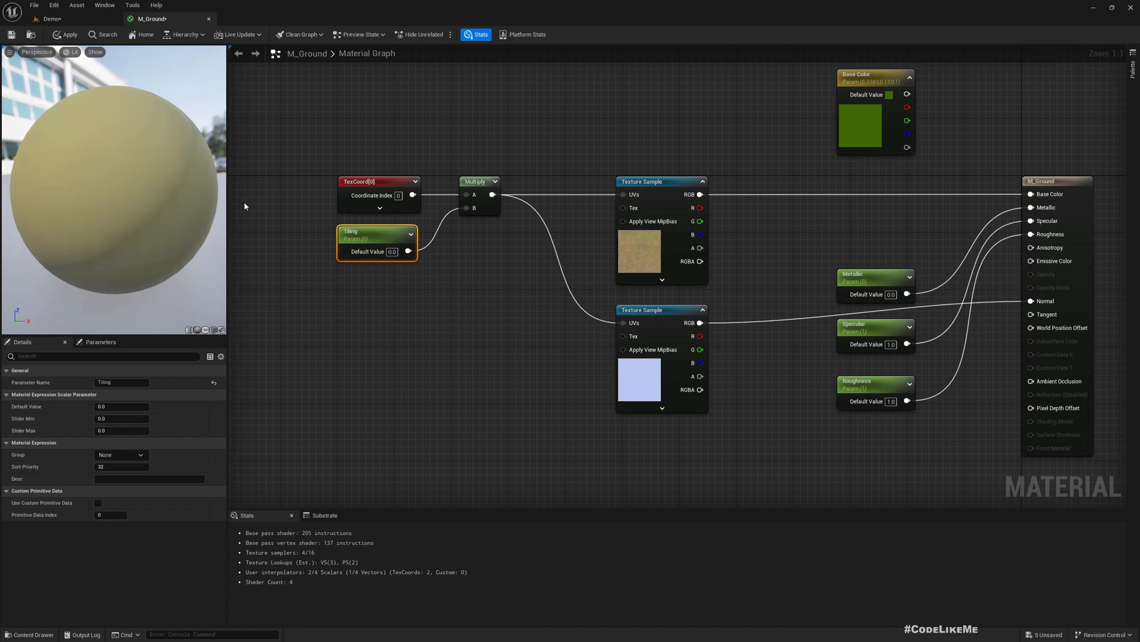
Set the Tiling parameter's default value to 1 and check the ground in the Demo level
mouse_move(128, 182)
left_mouse_down()
mouse_move(146, 181)
mouse_move(157, 219)
mouse_move(116, 116)
left_mouse_up()
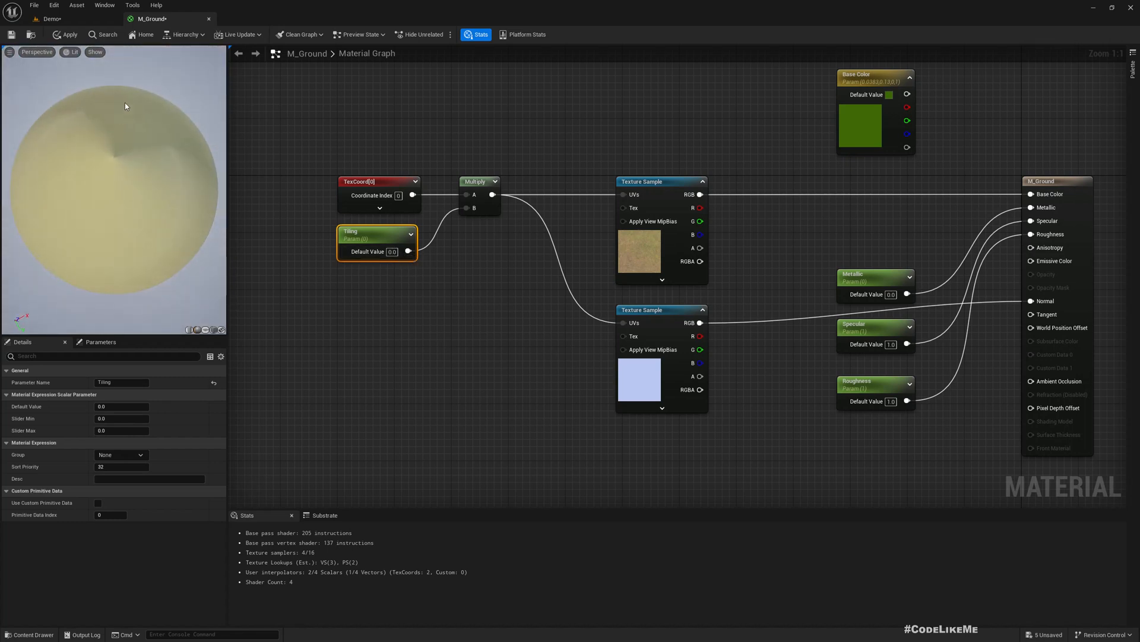
left_click(392, 252)
type("1")
key("Return")
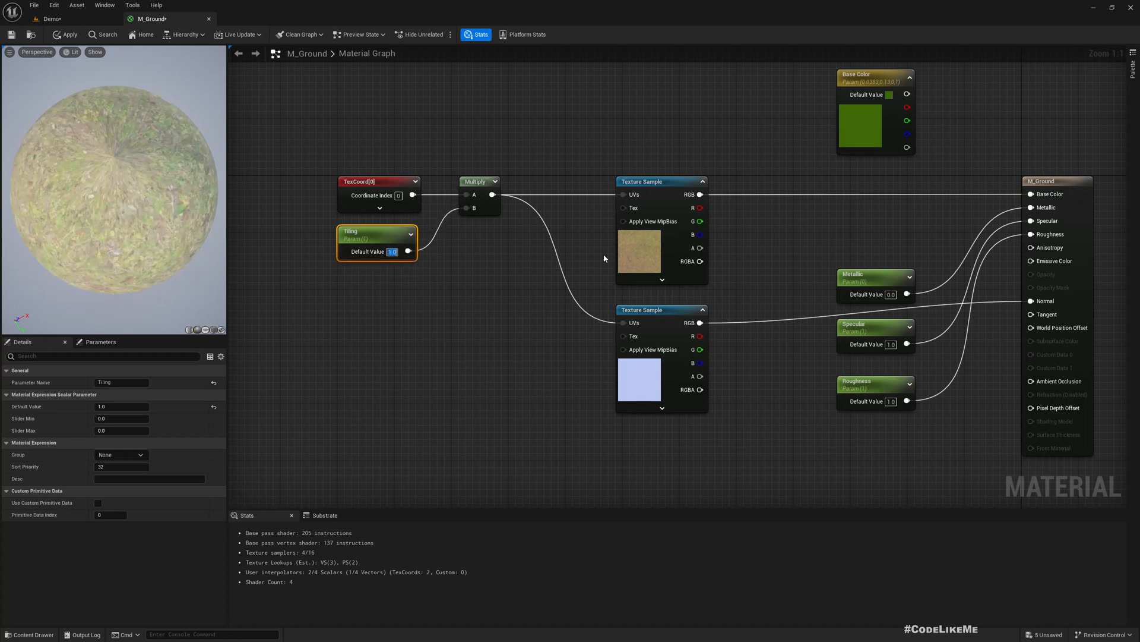
left_click(52, 19)
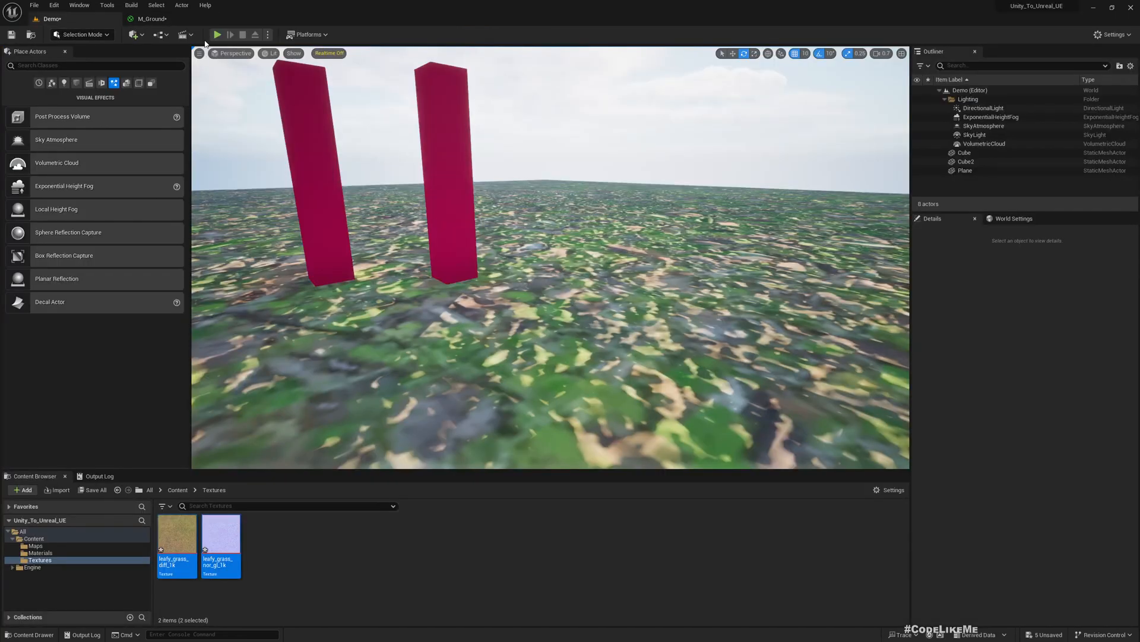
Set the Tiling parameter's default value to 400 in M_Ground, apply it and inspect the ground around the pillars in the Demo level
left_click(152, 19)
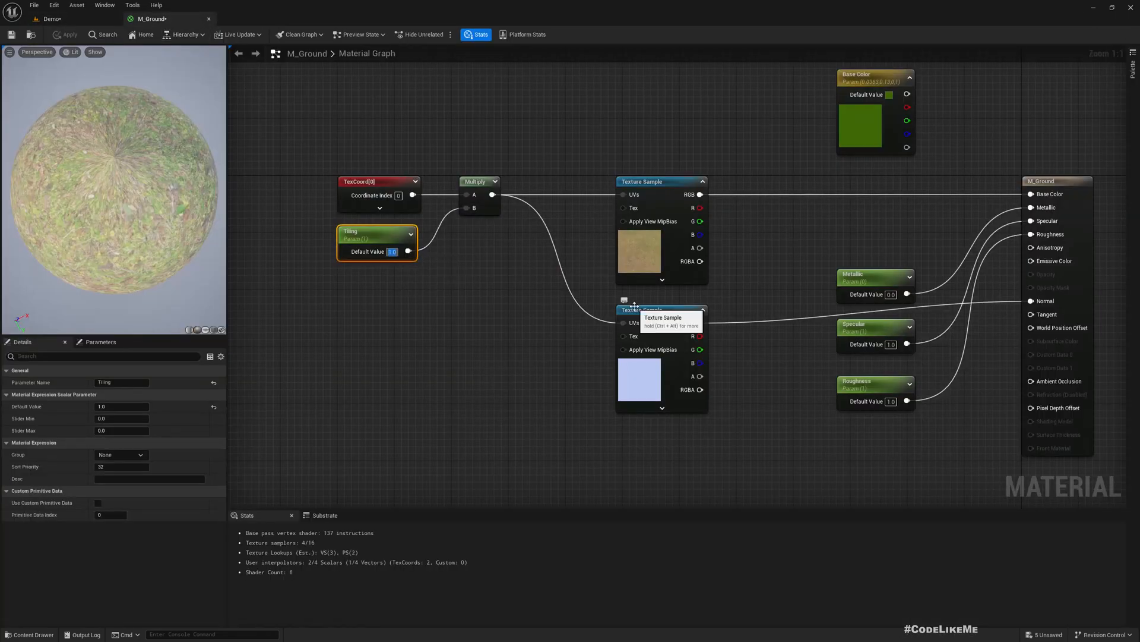
key("Return")
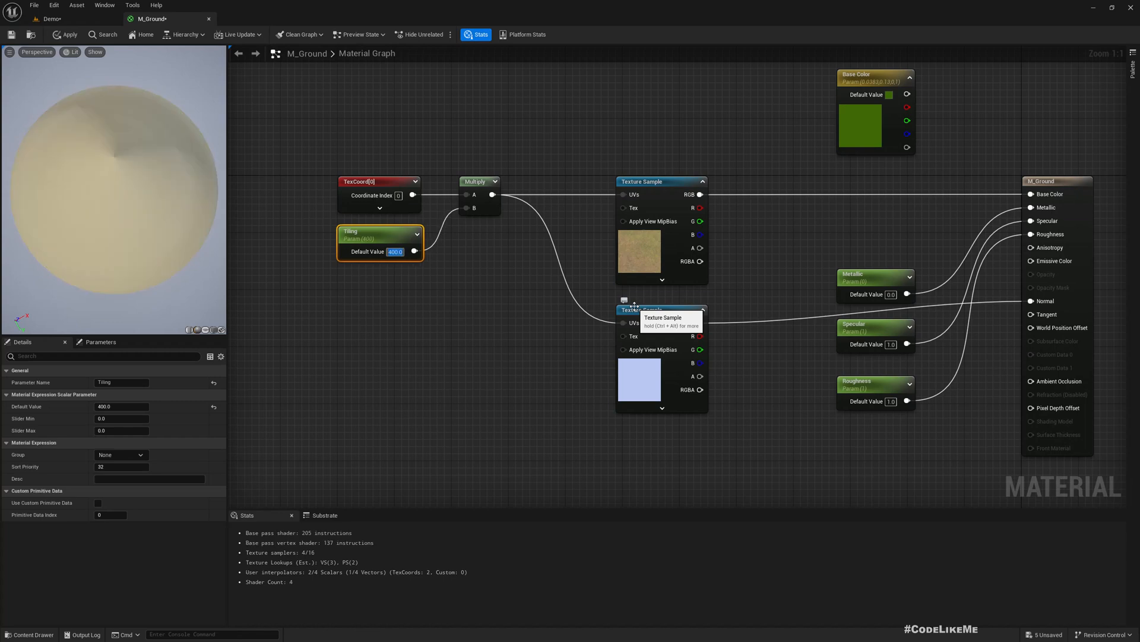
left_click_drag(81, 212, 89, 160)
mouse_move(81, 212)
right_mouse_down()
mouse_move(80, 249)
mouse_move(81, 231)
right_mouse_up()
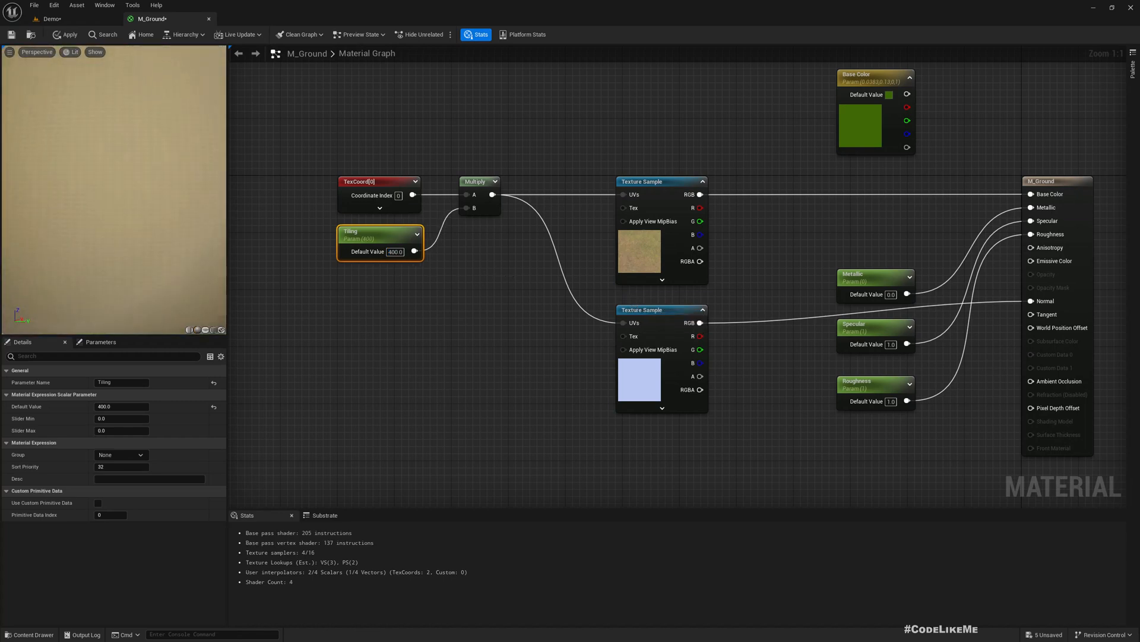
left_click(53, 19)
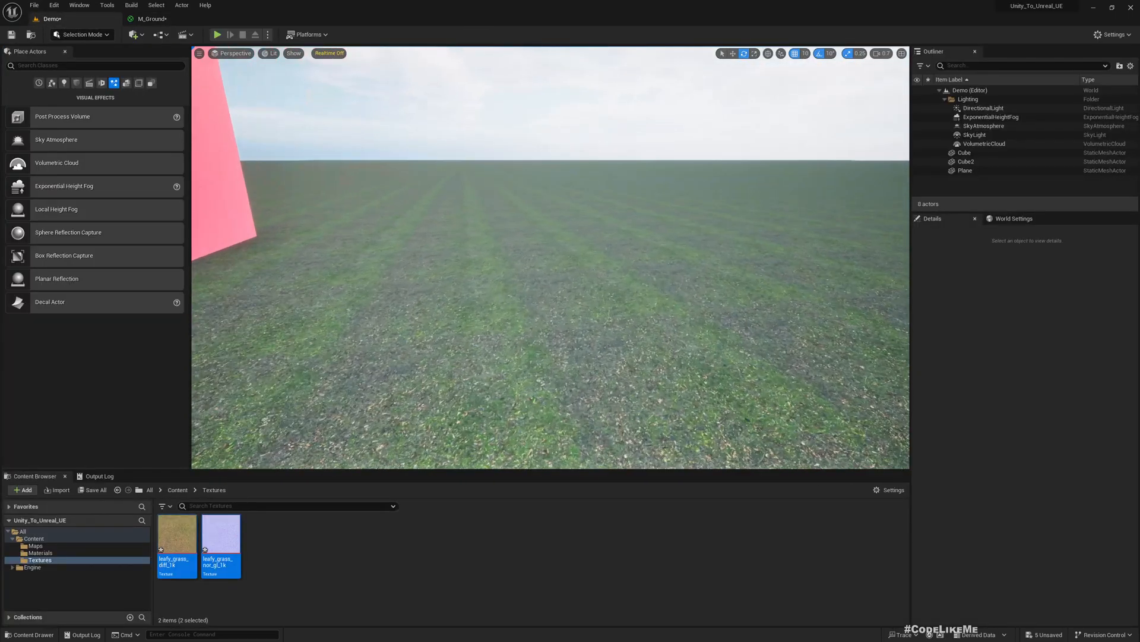
right_click_drag(550, 257, 609, 236)
key("s")
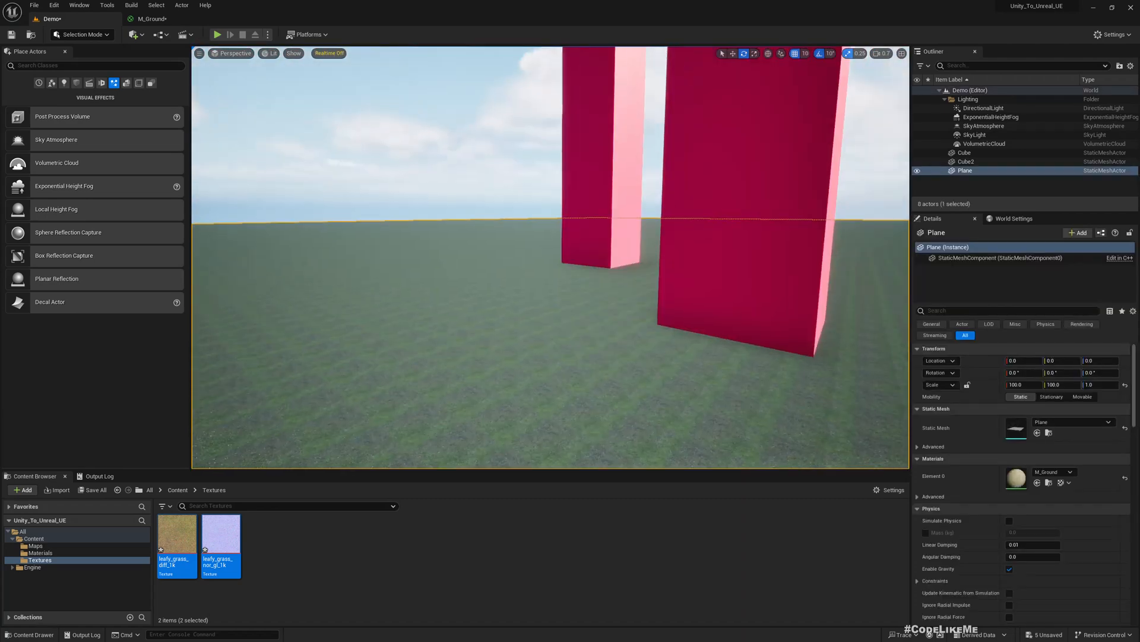
key("w")
right_click_drag(550, 258, 469, 249)
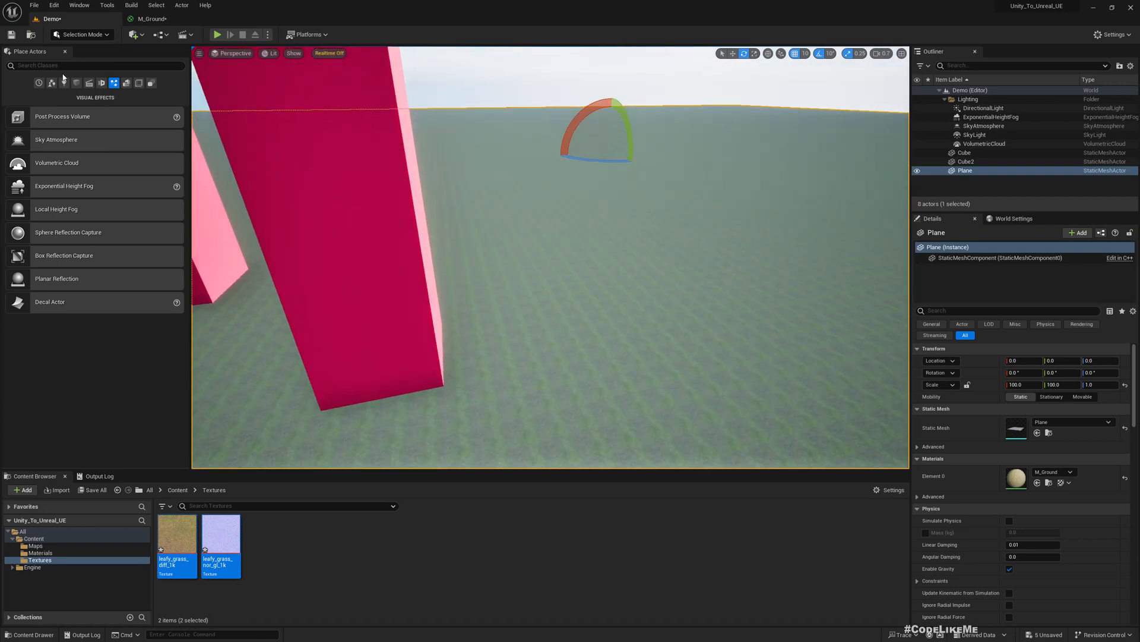
Set the Tiling parameter's default value to 40 in M_Ground, apply it and inspect the ground in the Demo level
left_click(149, 18)
left_click(395, 252)
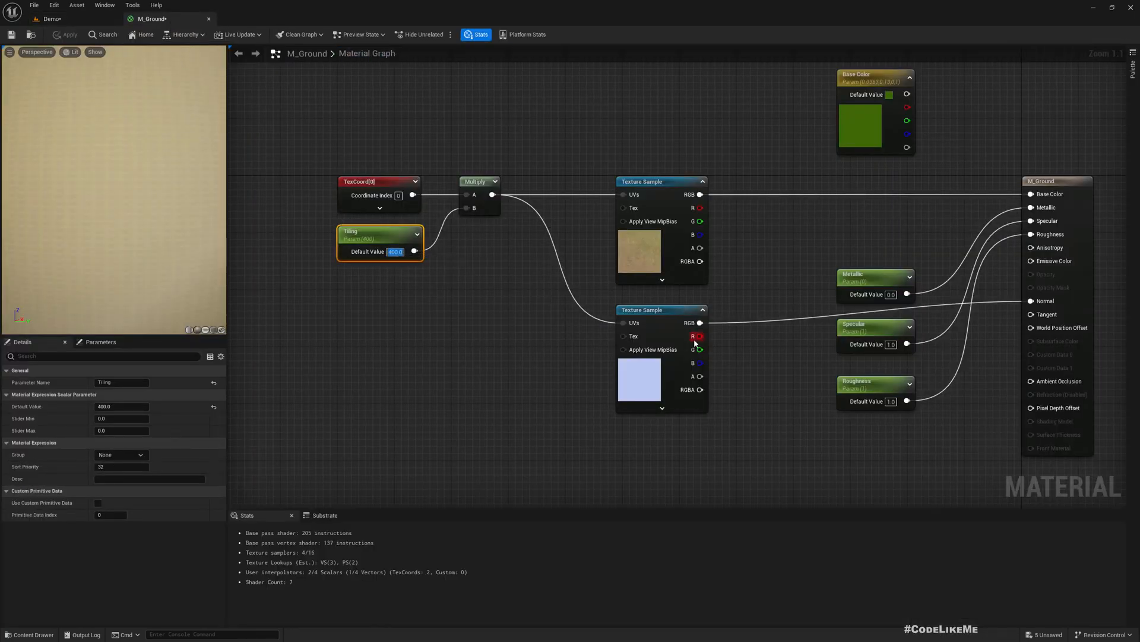
type("40")
key("Return")
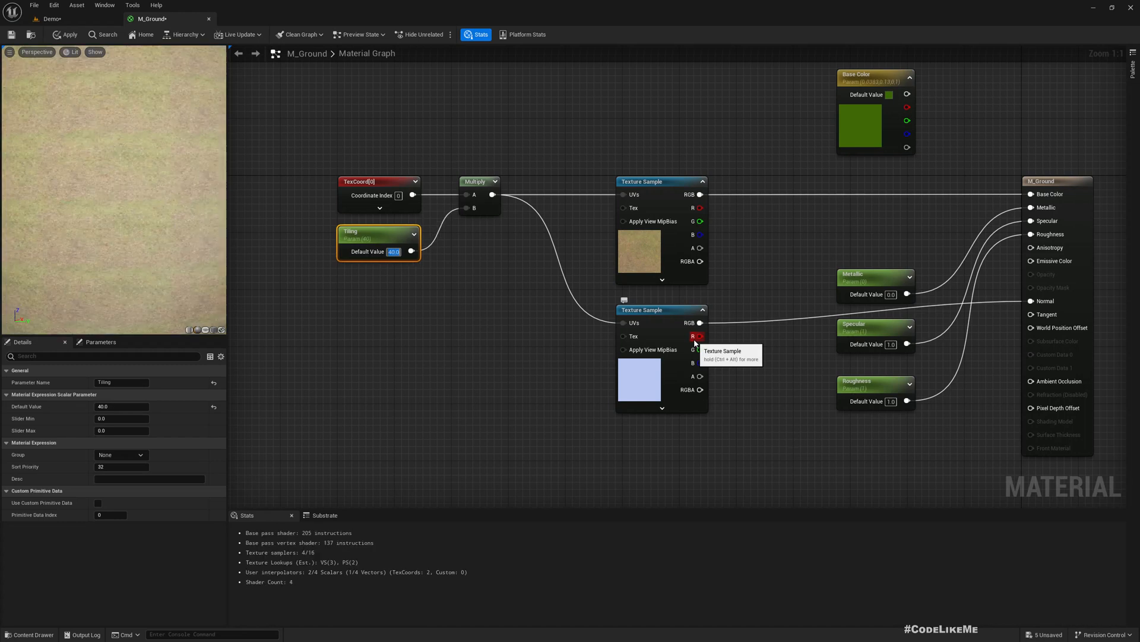
left_click(54, 34)
left_click(52, 19)
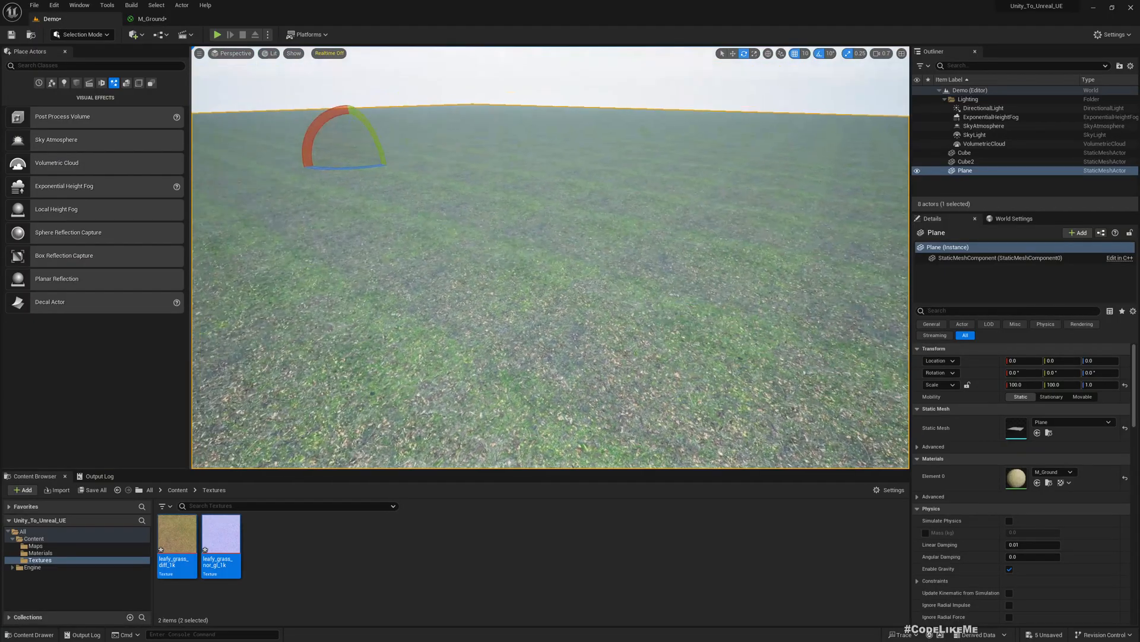
right_click_drag(585, 233, 499, 243)
key("s")
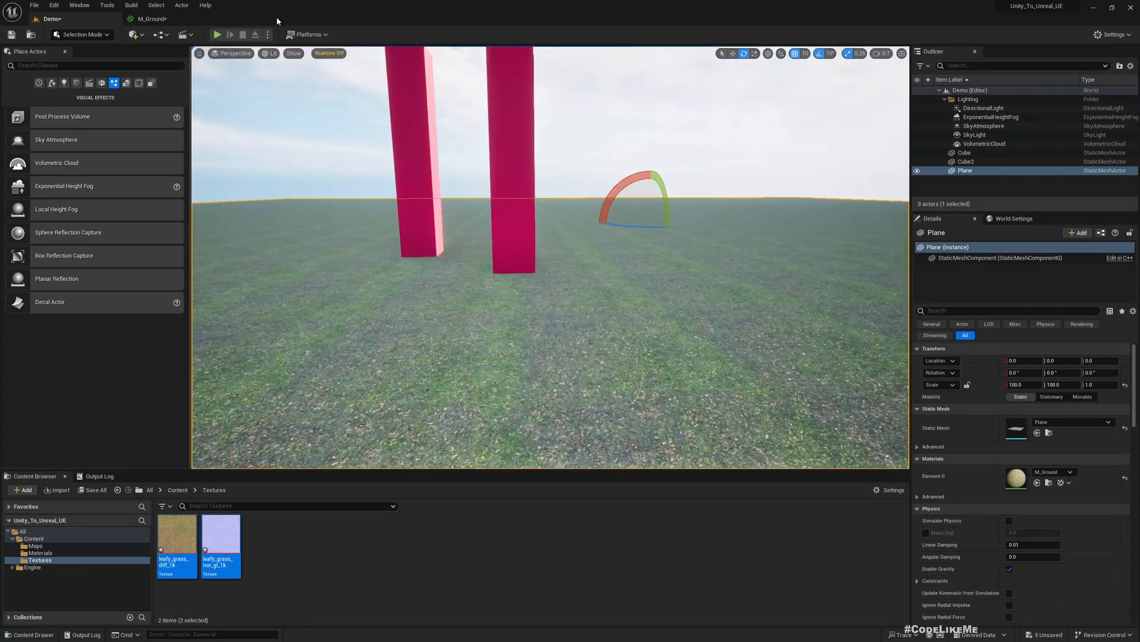
right_click_drag(385, 125, 386, 110)
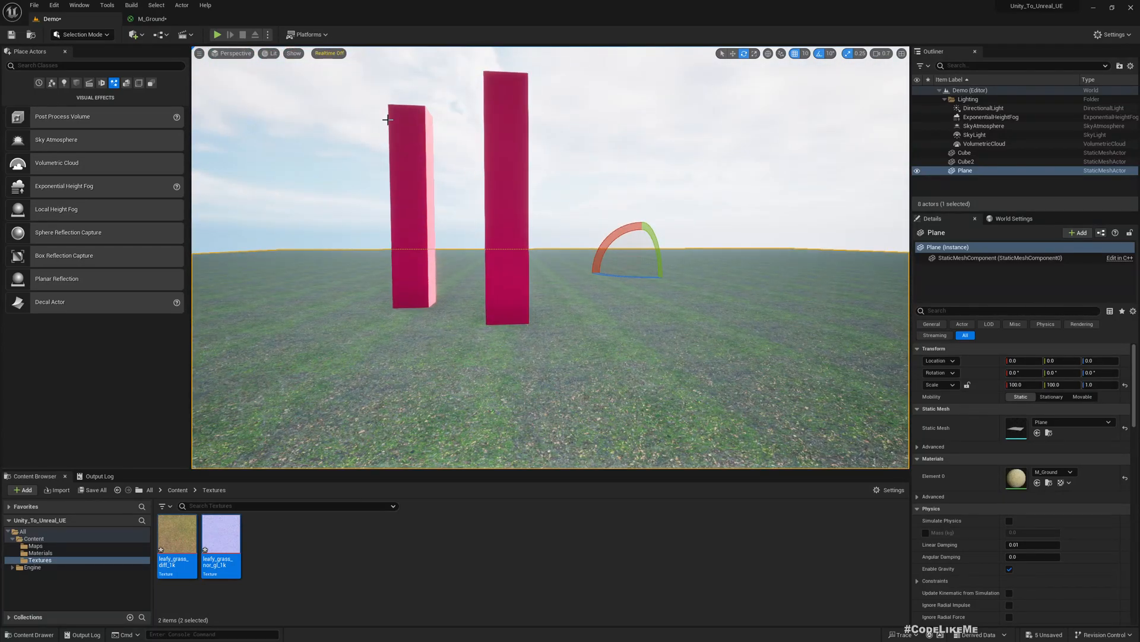
Play the Demo level in full screen and move around the pillars to examine the tiled ground
key("F11")
key("alt+p")
key("w")
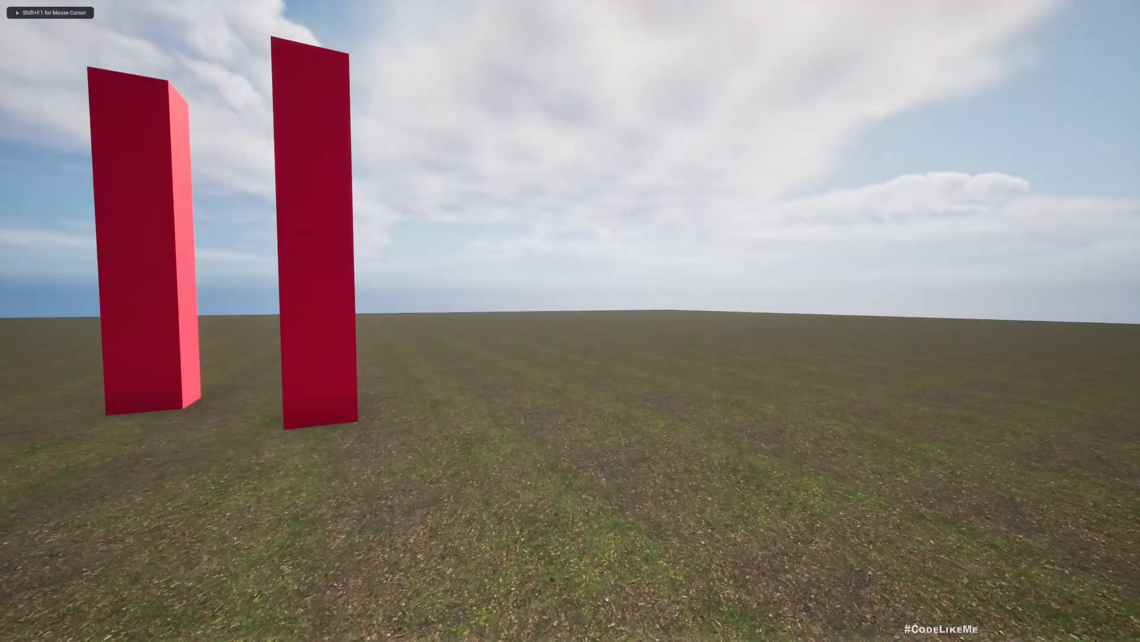
key("a")
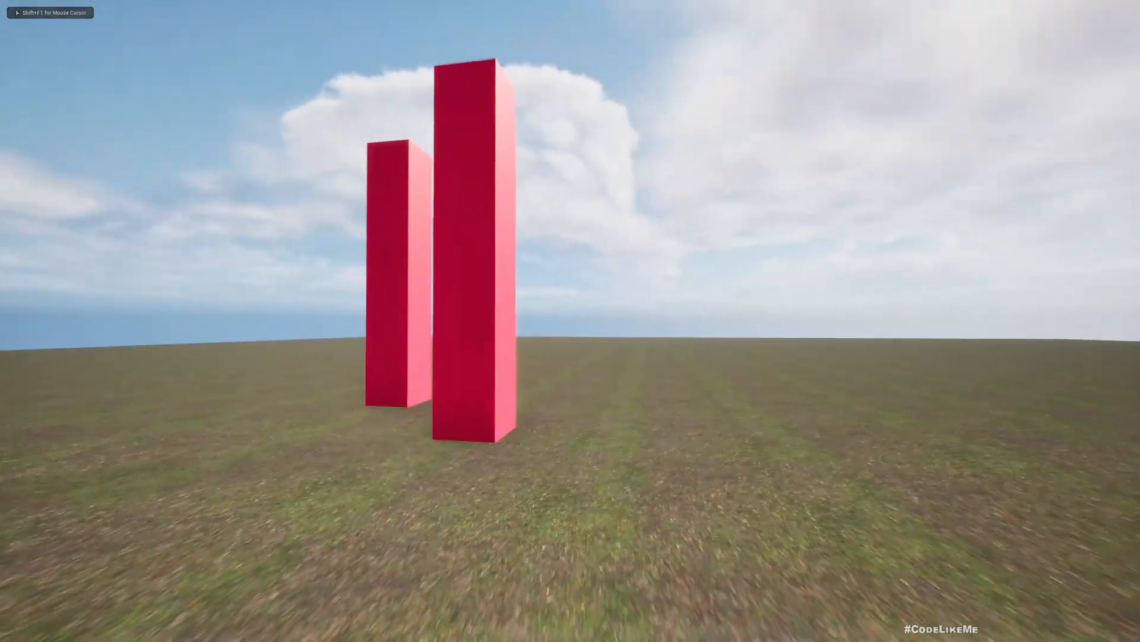
key("w")
key("s")
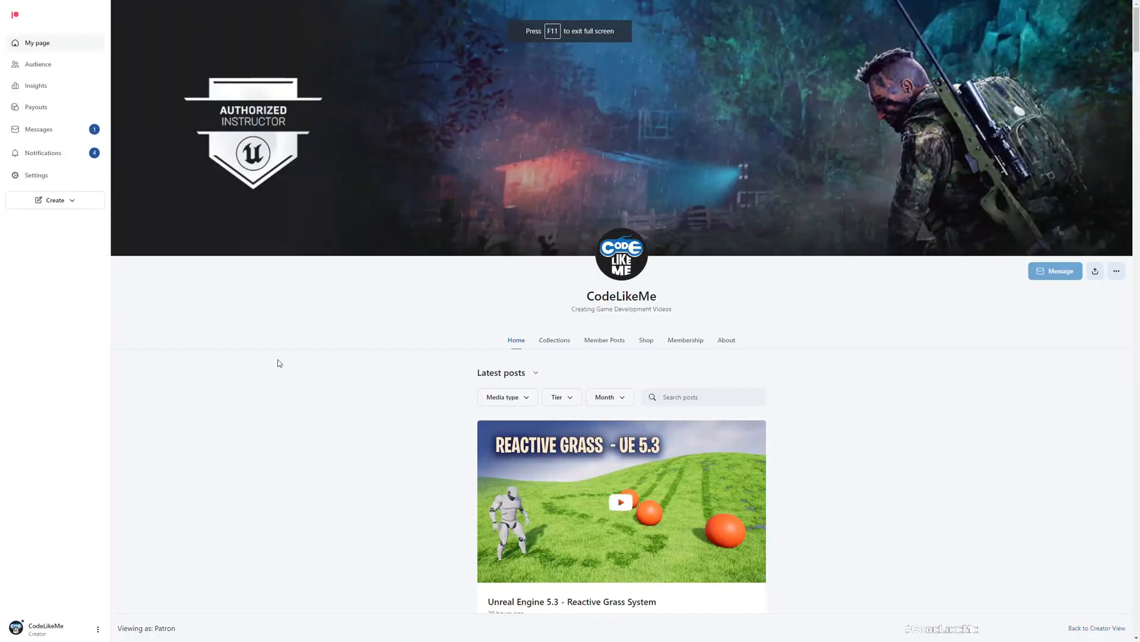
Switch to the CodeLikeMe Patreon page and look through its latest Unreal Engine tutorial posts
scroll(176, 455, "down", 2)
scroll(210, 423, "down", 15)
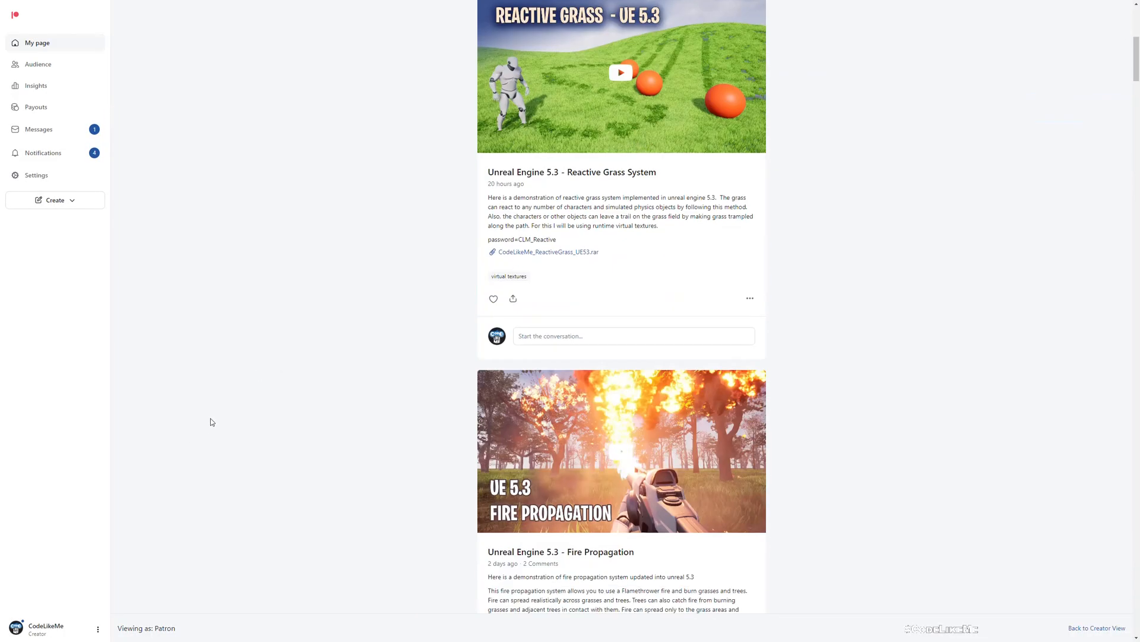
scroll(213, 421, "down", 15)
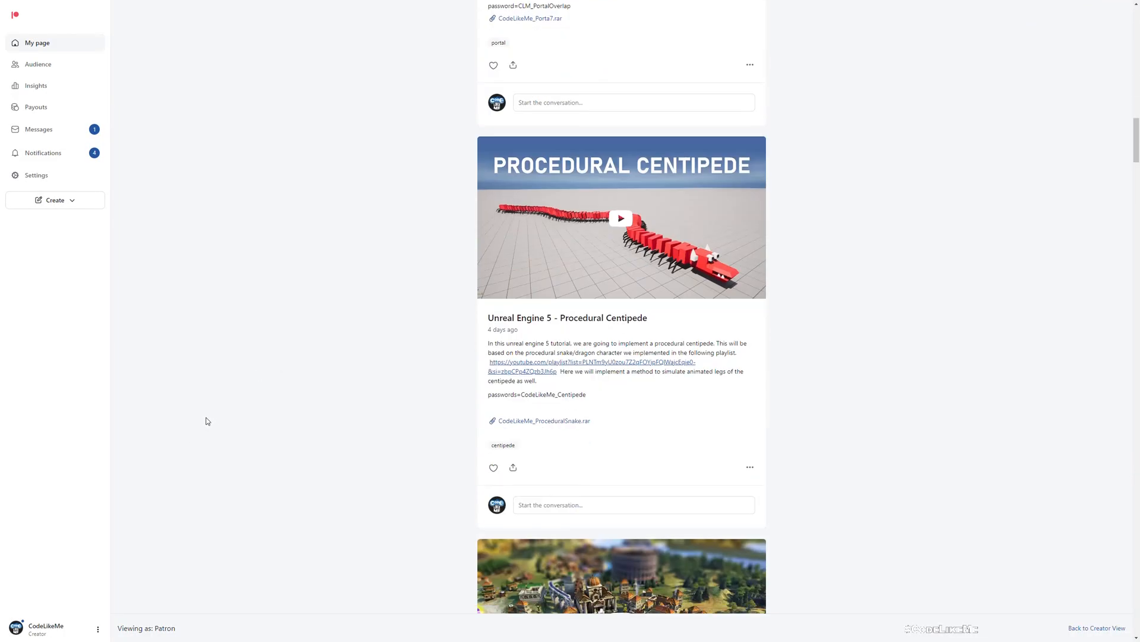
scroll(206, 419, "down", 15)
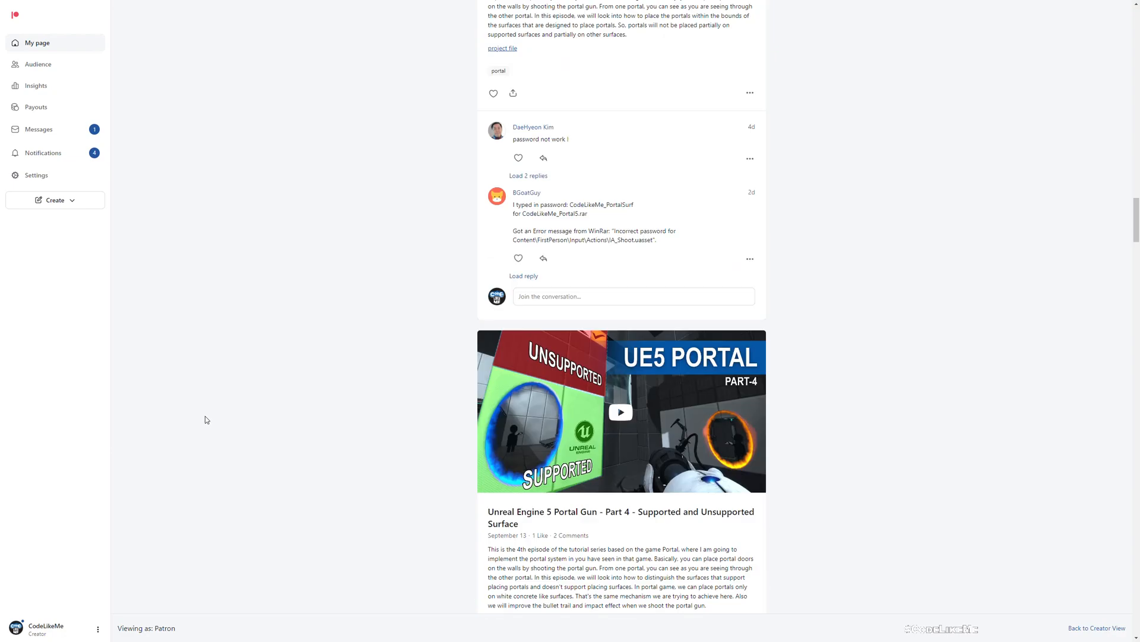
scroll(204, 424, "down", 15)
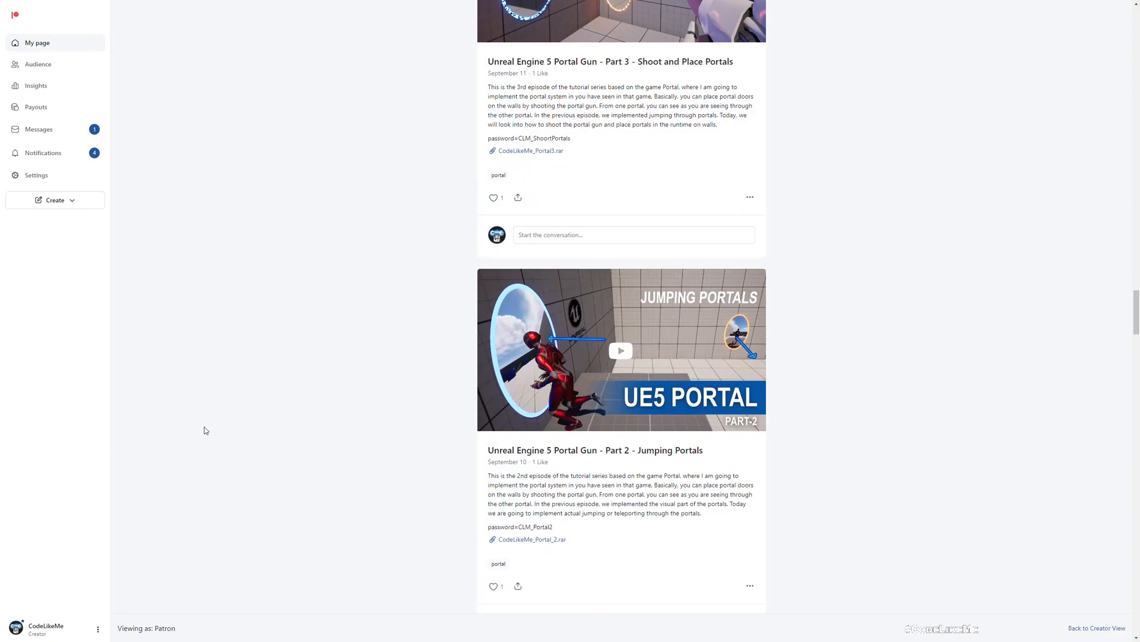
scroll(203, 430, "down", 15)
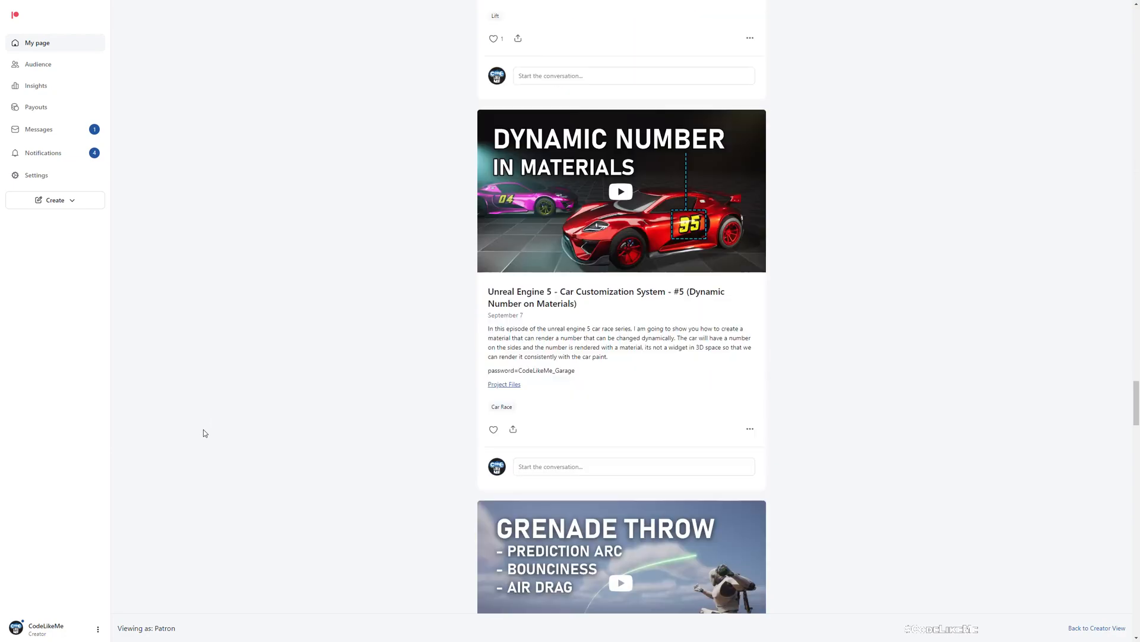
scroll(203, 433, "down", 15)
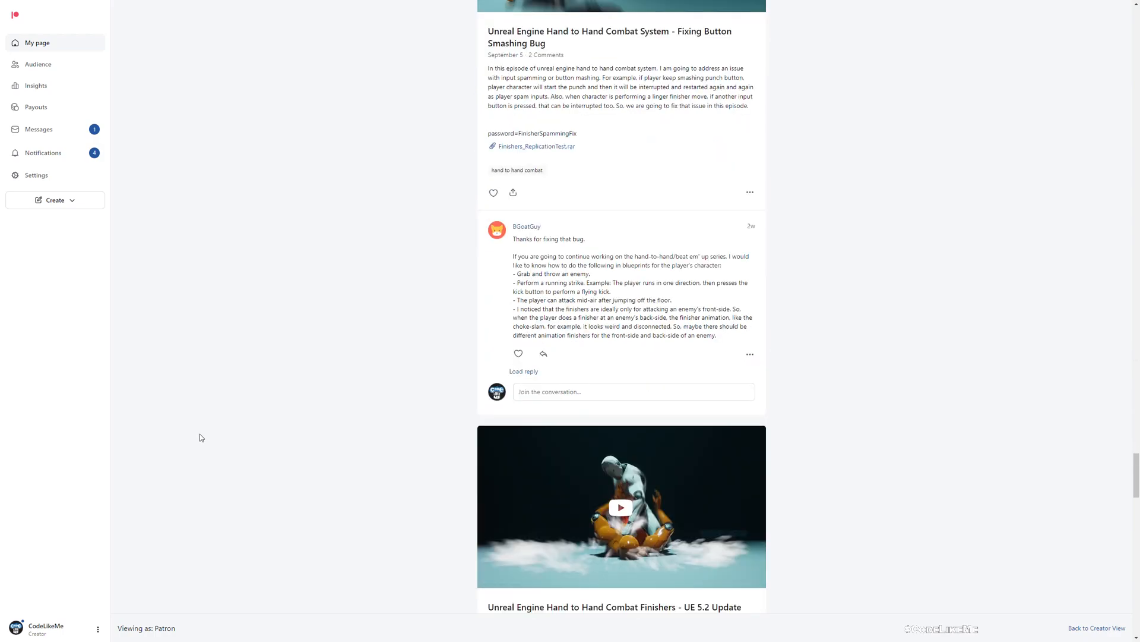
scroll(198, 444, "down", 13)
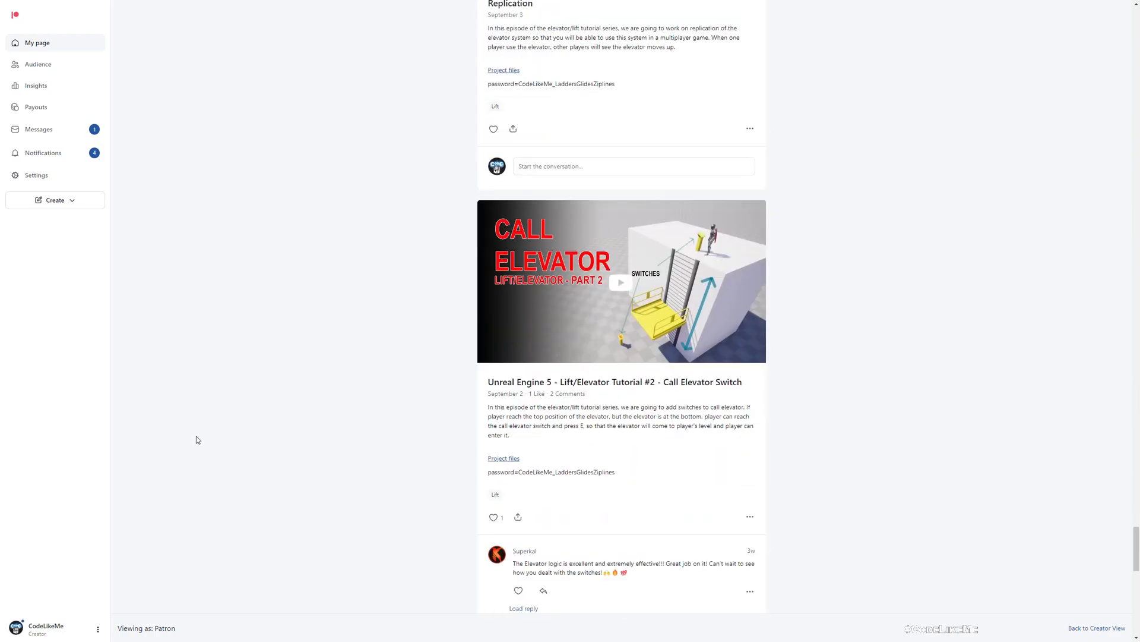
scroll(194, 434, "down", 11)
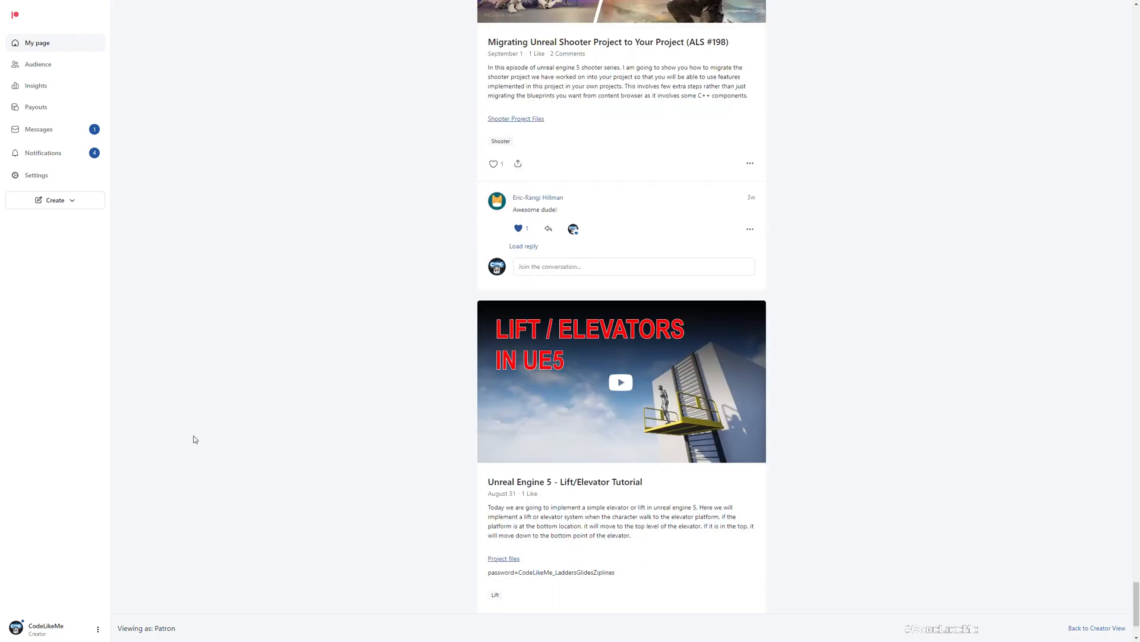
scroll(188, 435, "up", 2)
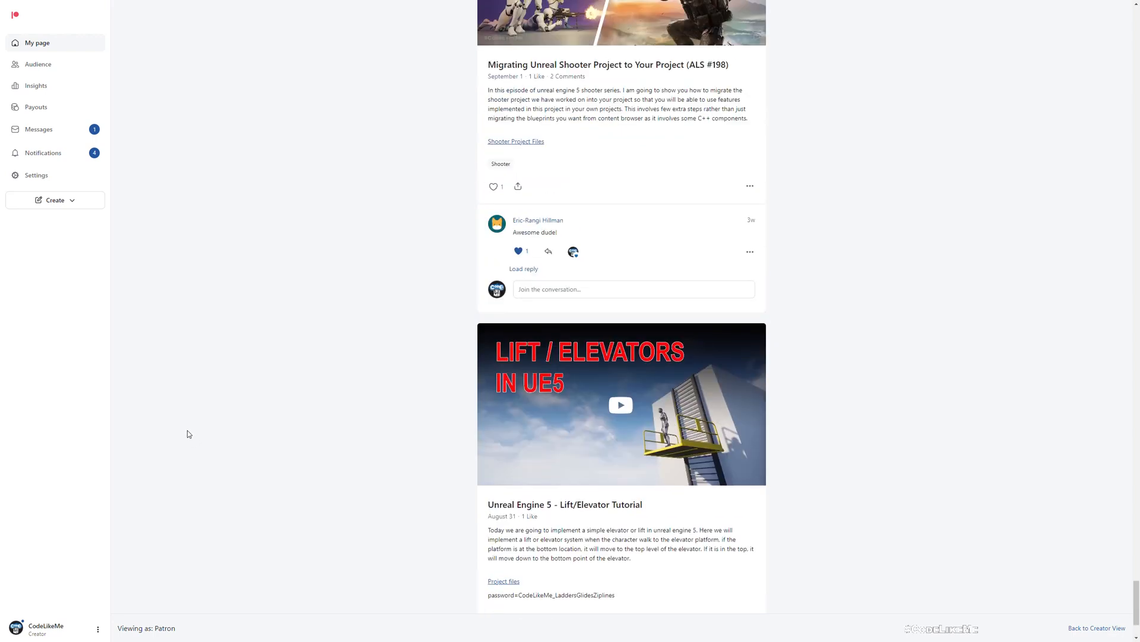
scroll(187, 435, "up", 2)
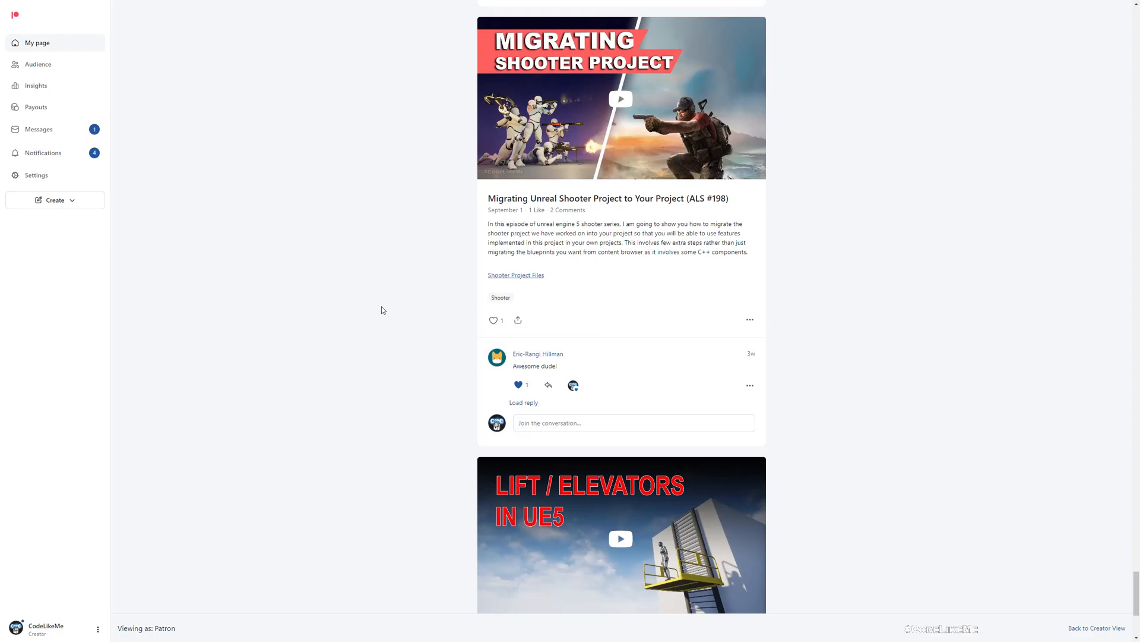